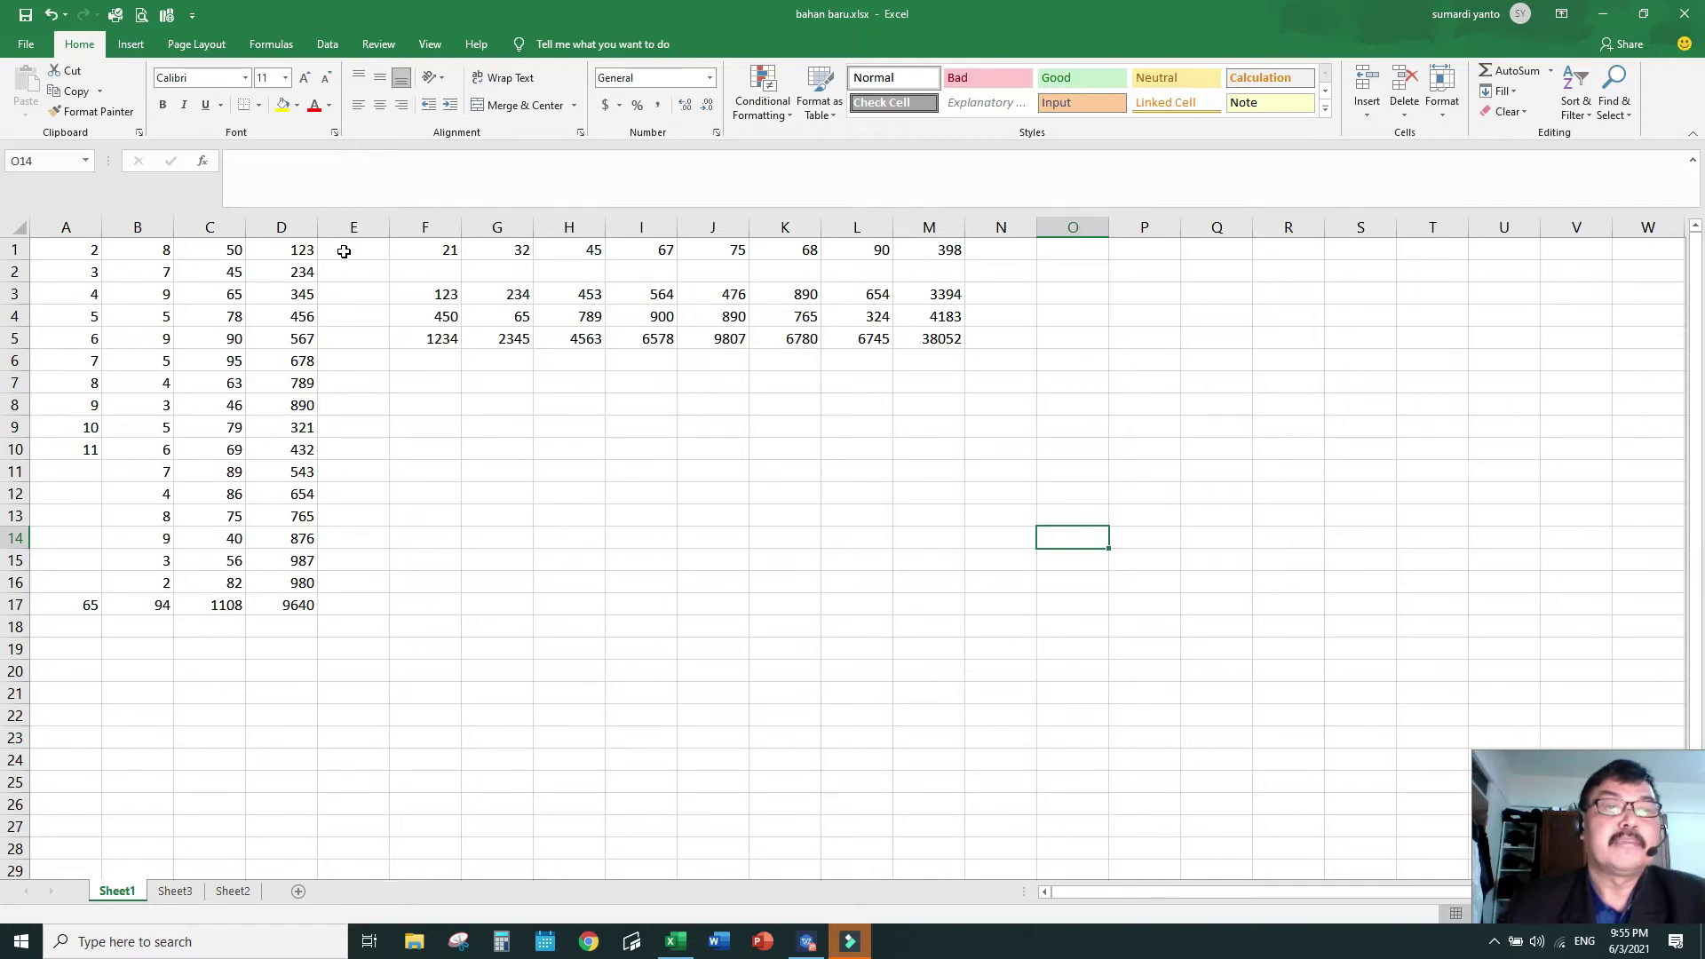
left_click(344, 252)
left_click(346, 272)
left_click(344, 292)
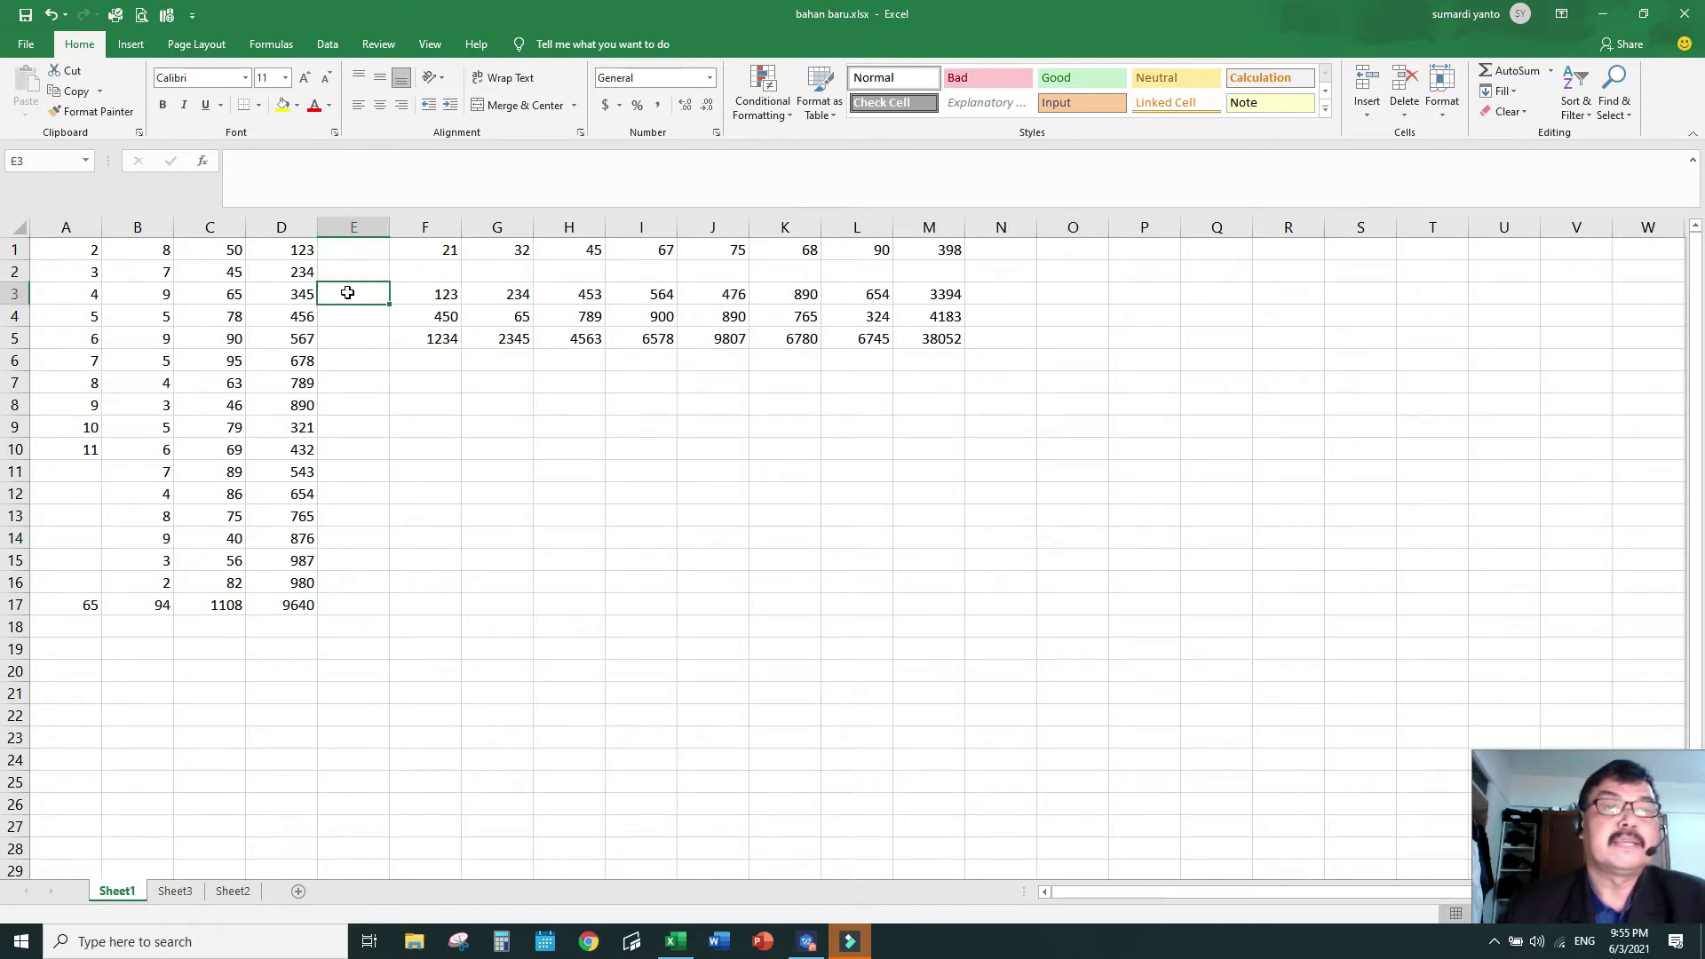
left_click(350, 311)
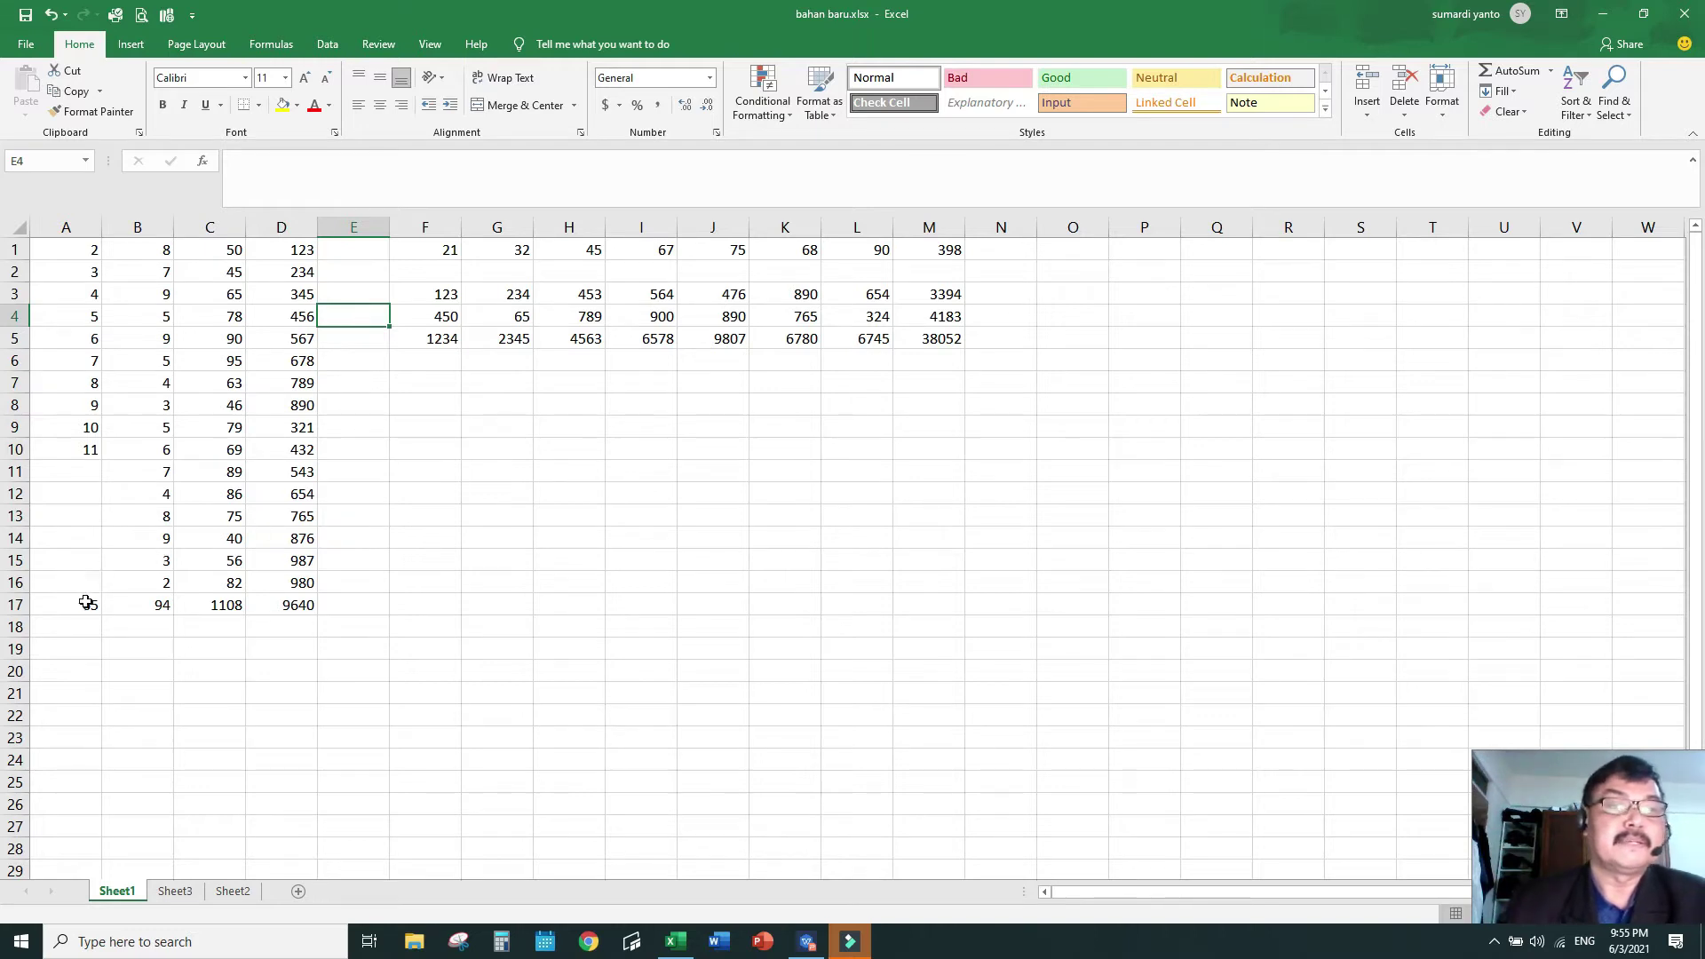
- Clear the column totals in A17:D17 and the row totals in M1:M6
left_click_drag(84, 603, 299, 615)
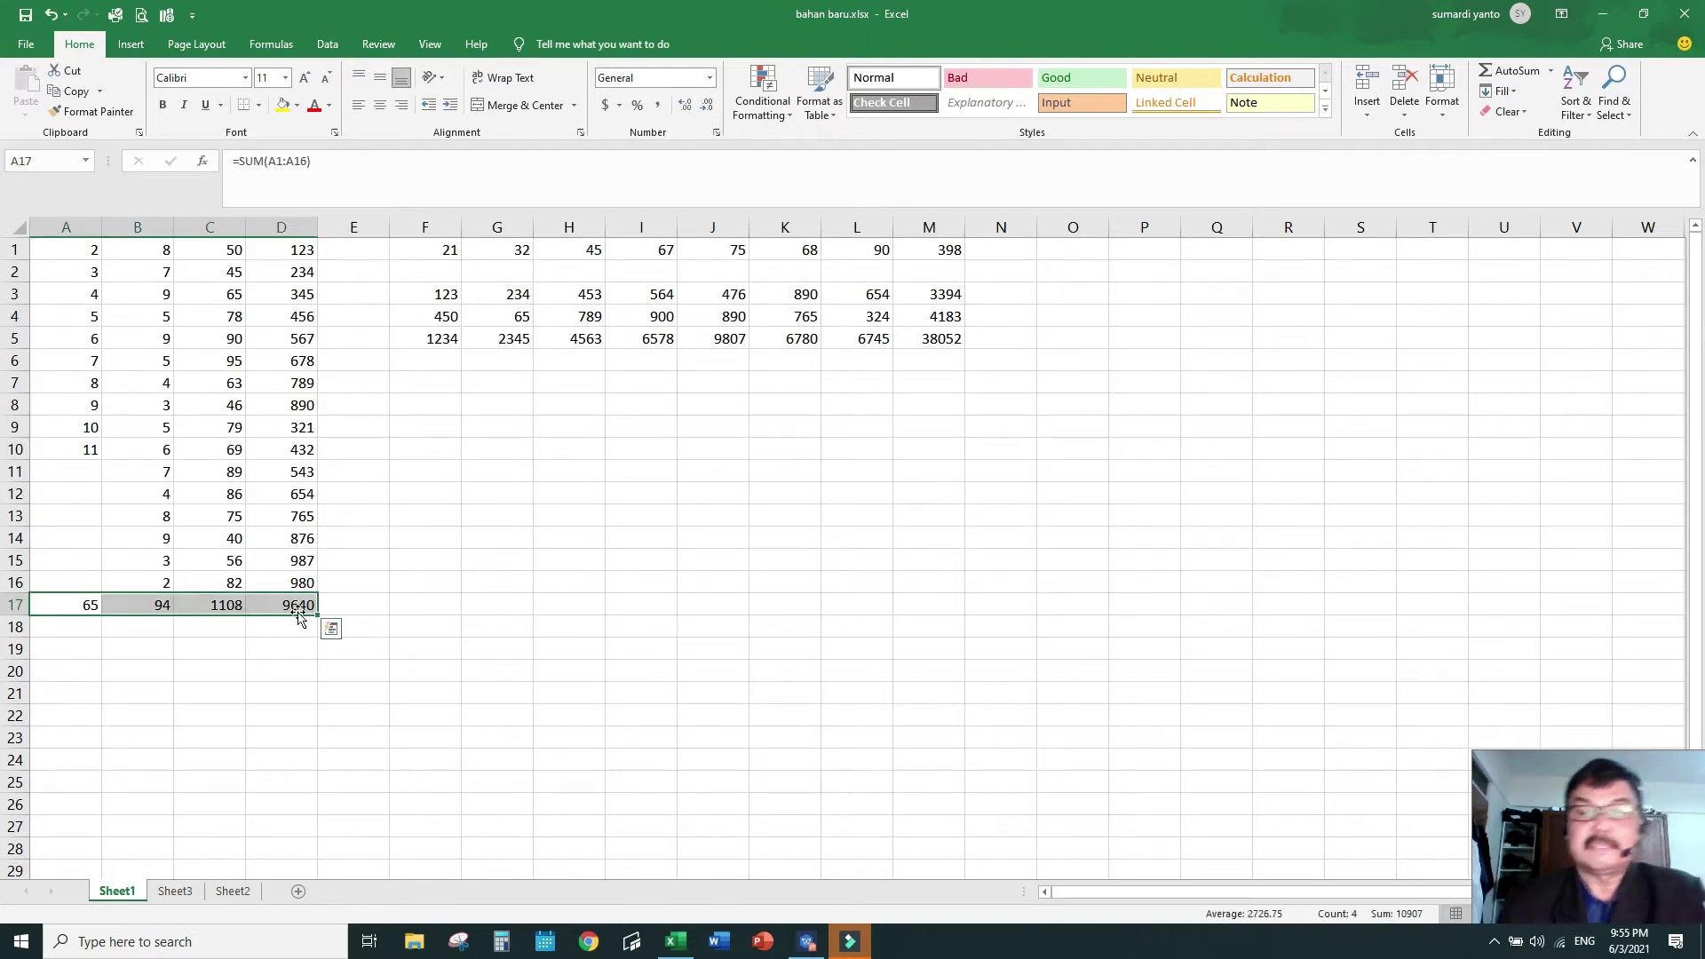
key("Delete")
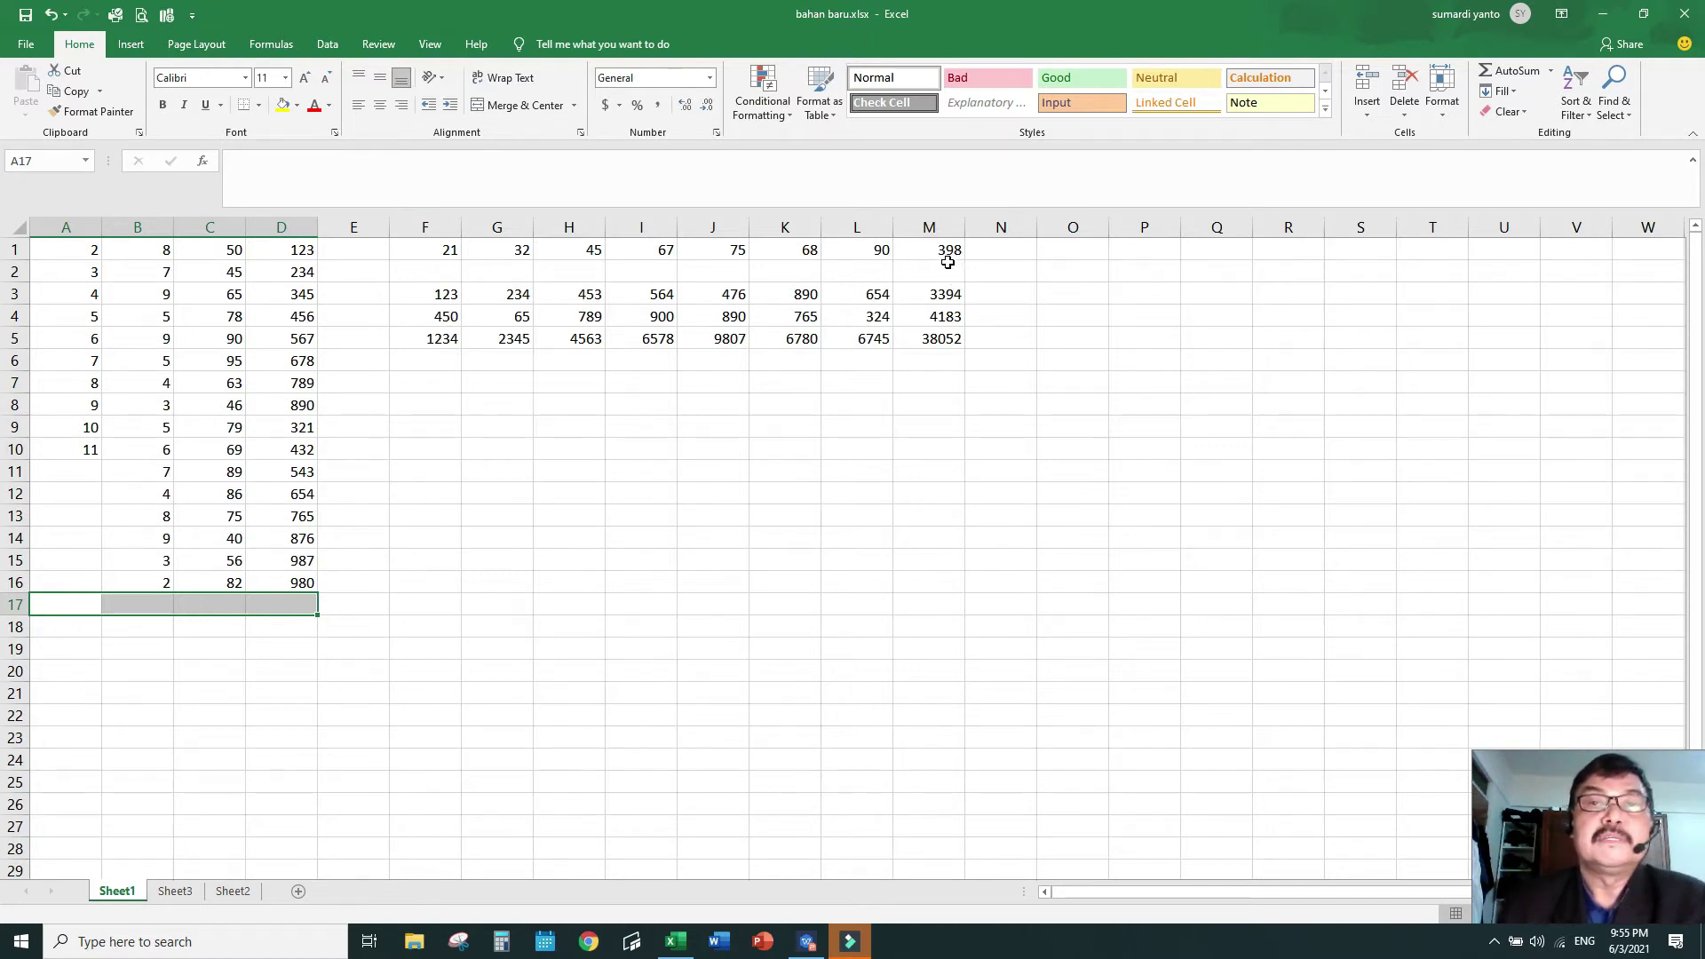
left_click_drag(946, 250, 946, 359)
key("Delete")
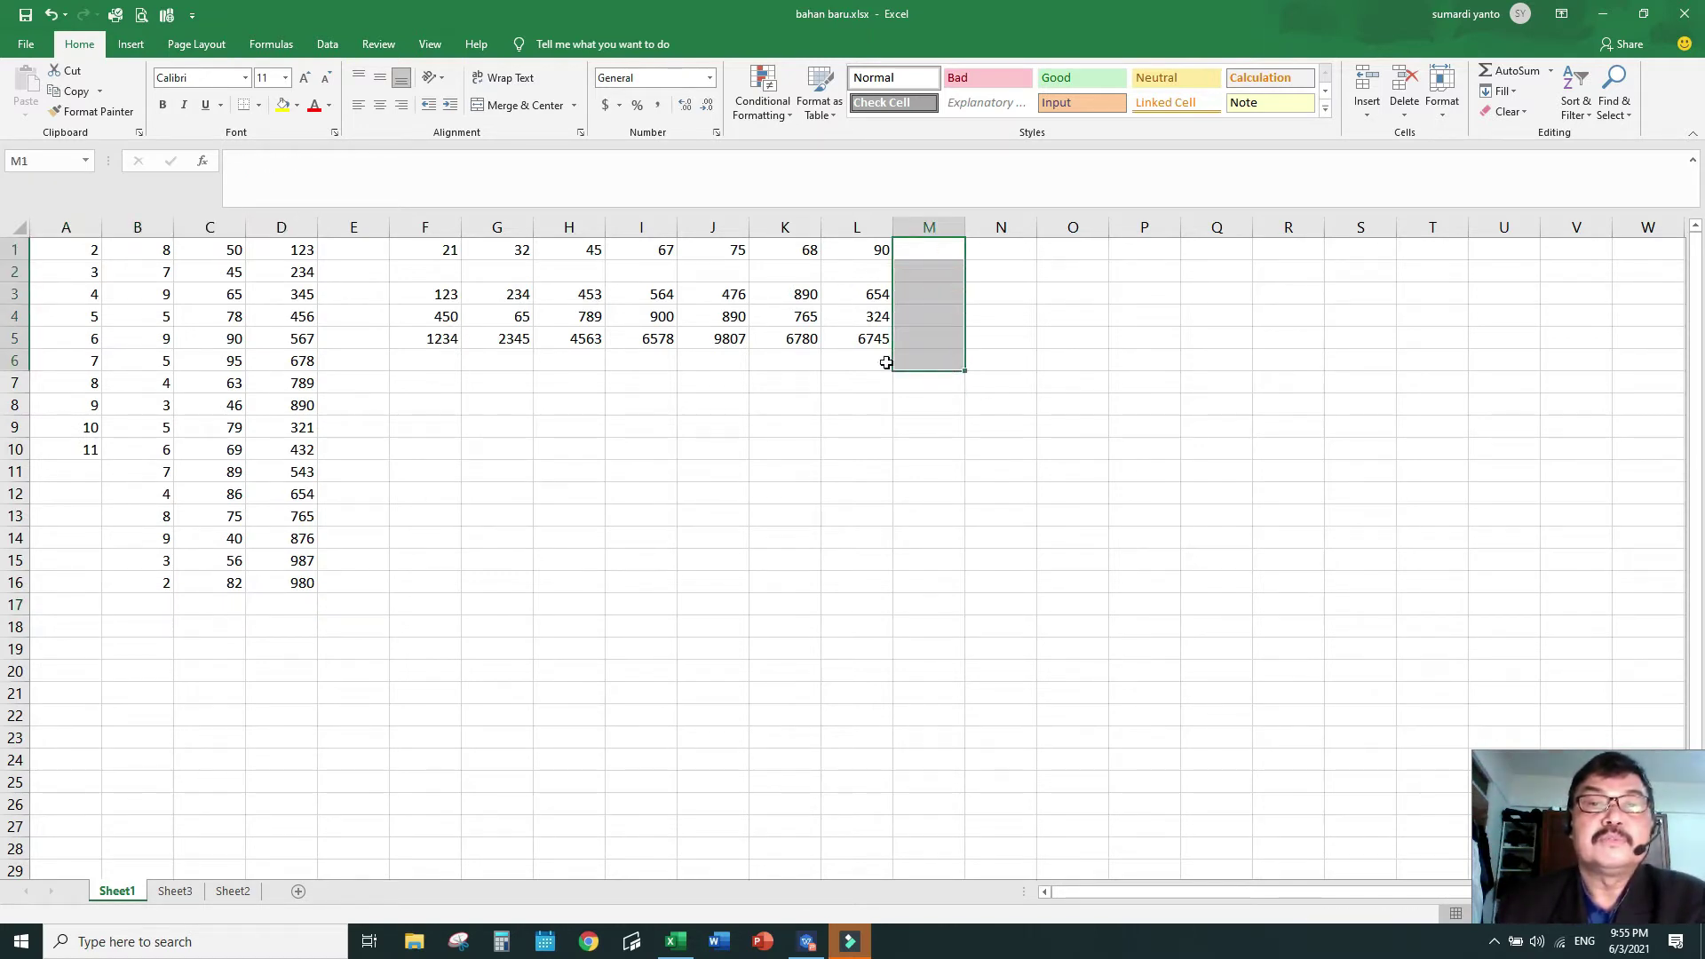
- Clear the numbers in F4:L4, leaving row 4 of the second data block empty
left_click_drag(437, 318, 901, 334)
key("Delete")
left_click(1025, 380)
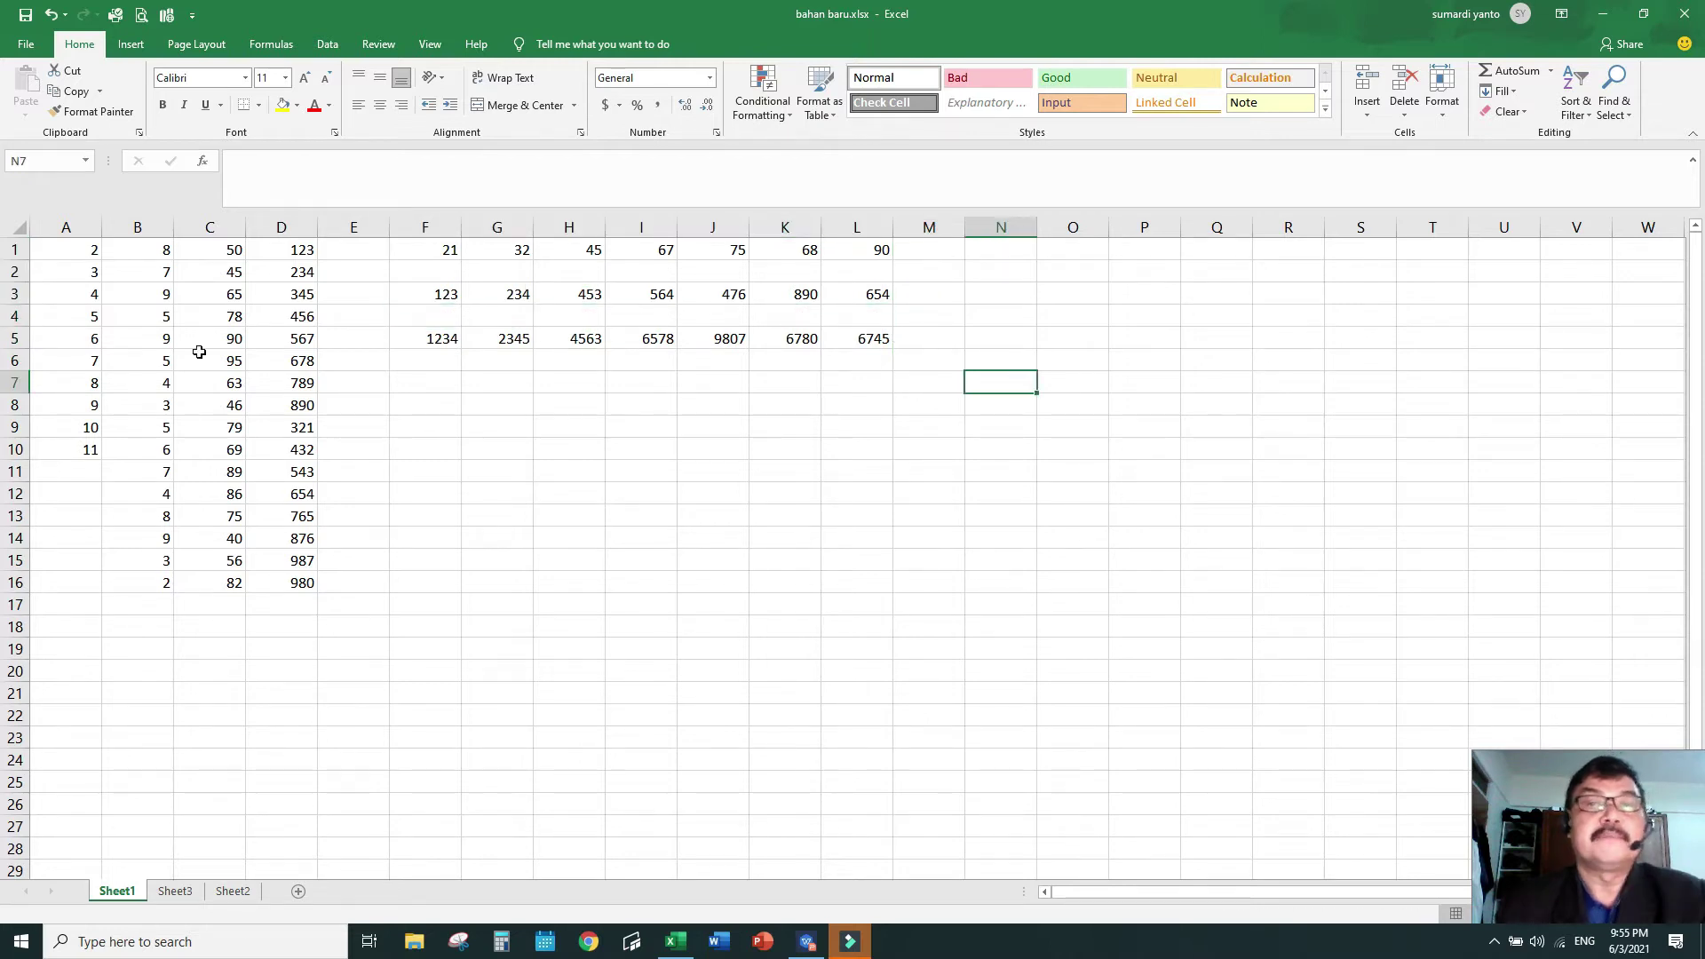
- Enter an addition formula in E1 that sums the row's four values cell by cell: =A1+B1+C1+D1
left_click(351, 255)
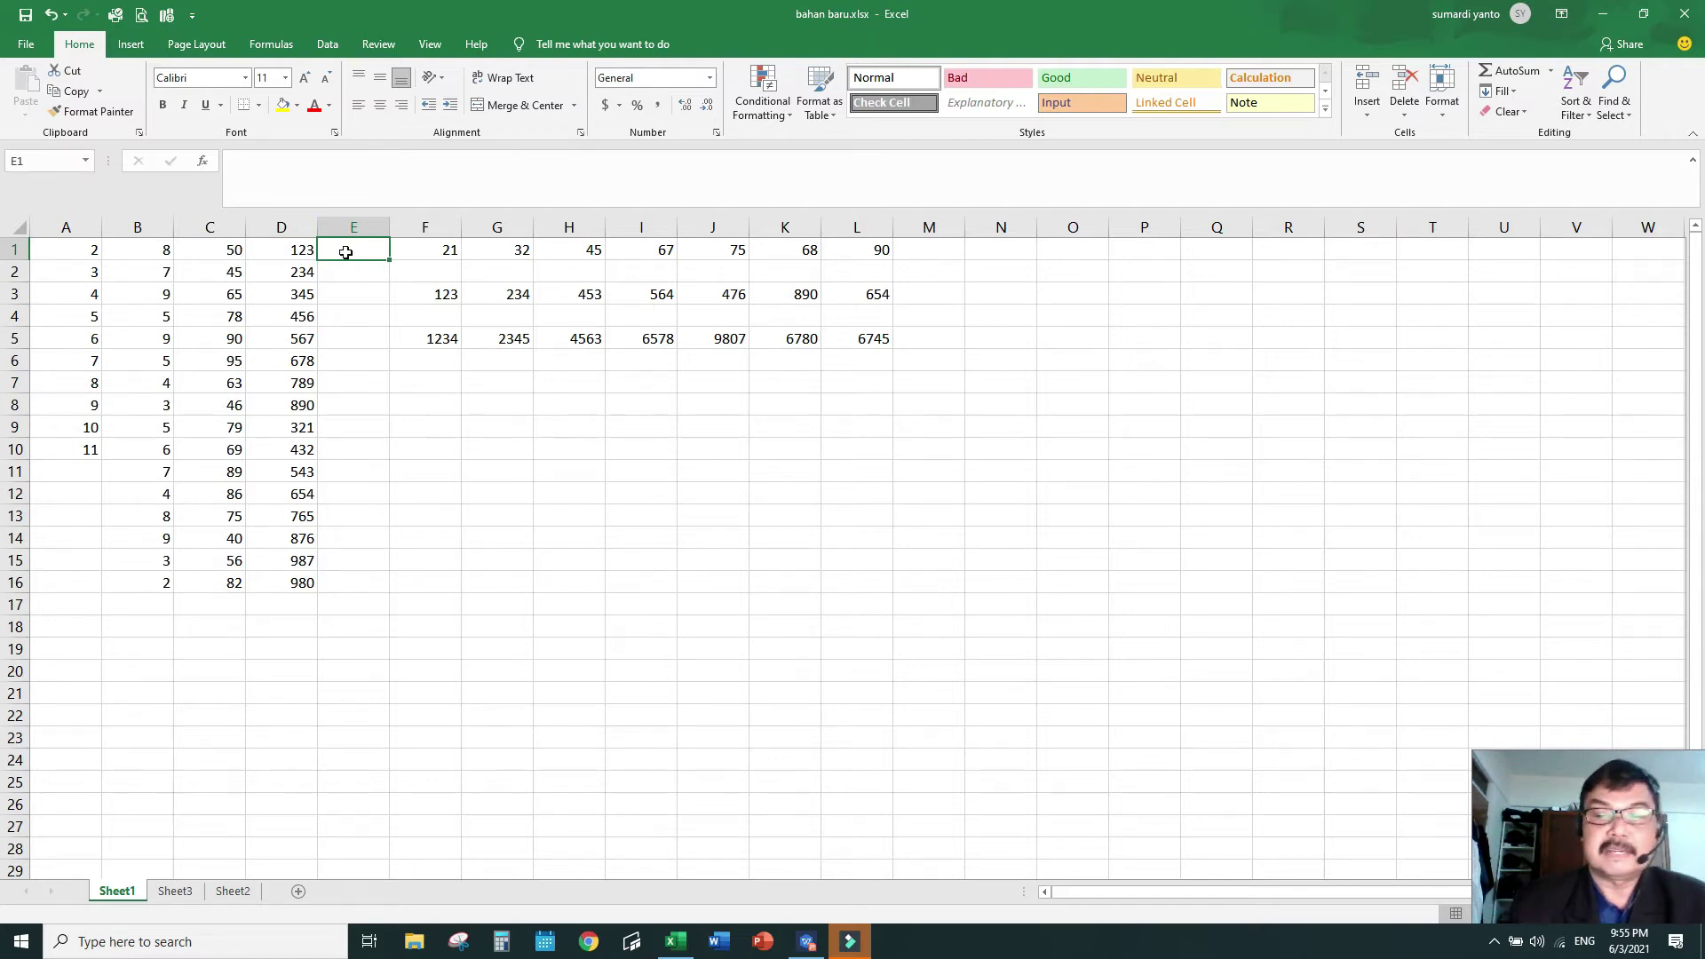
type("=")
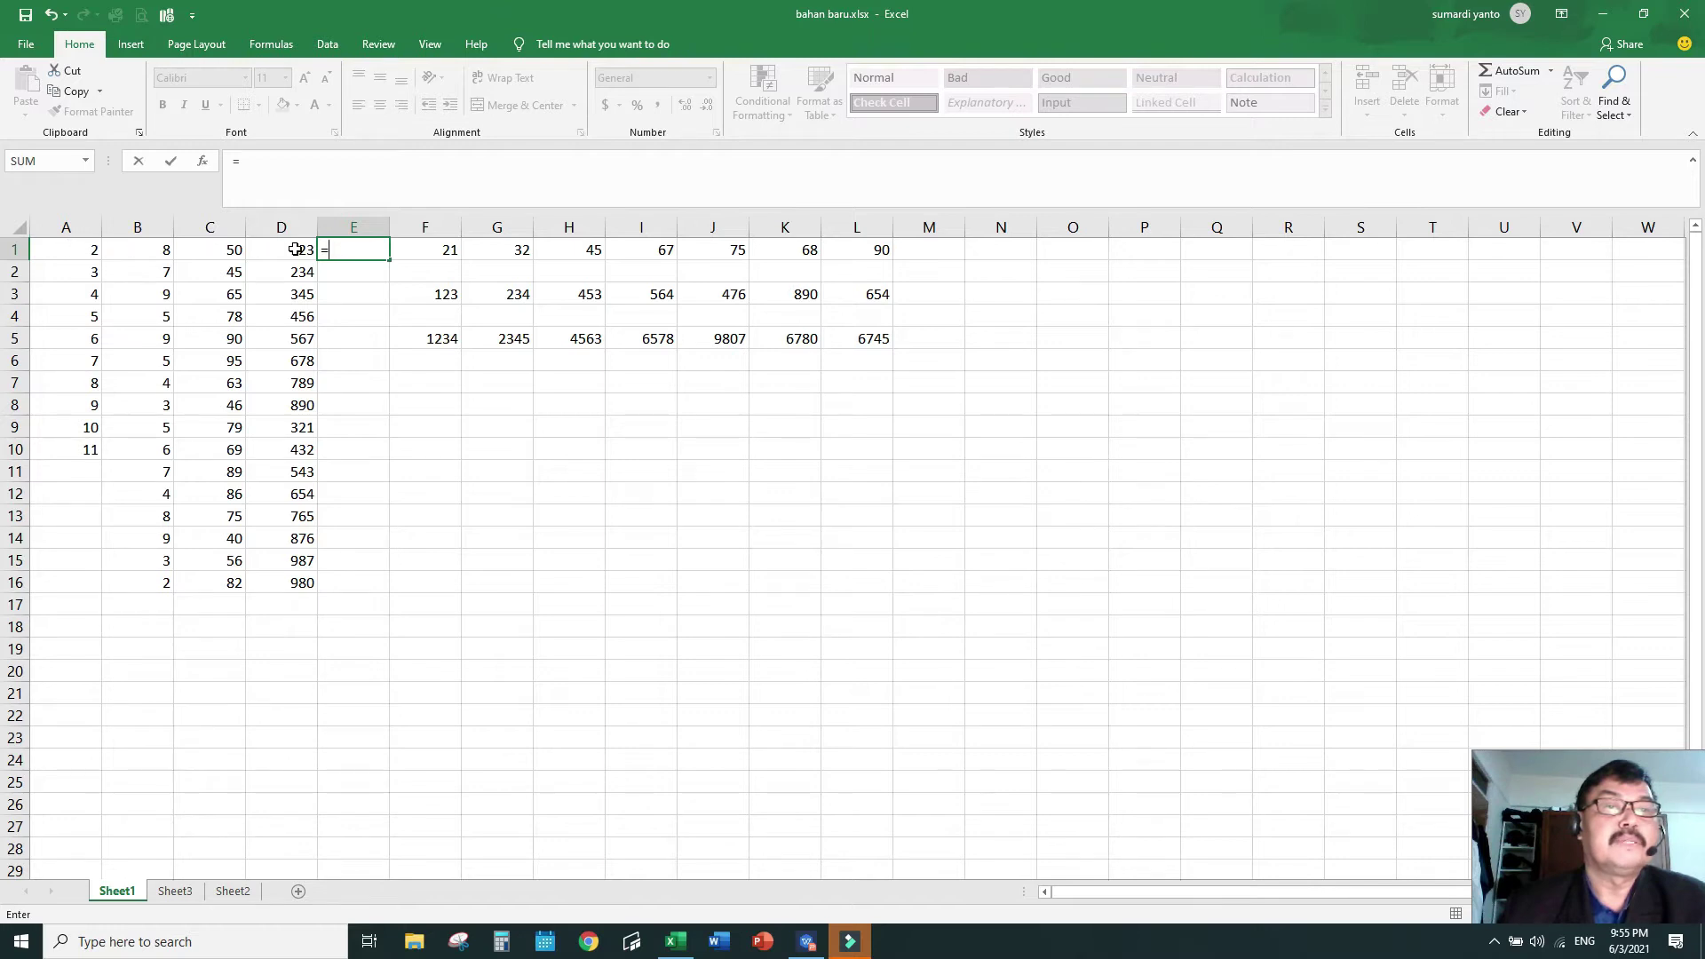
left_click(78, 250)
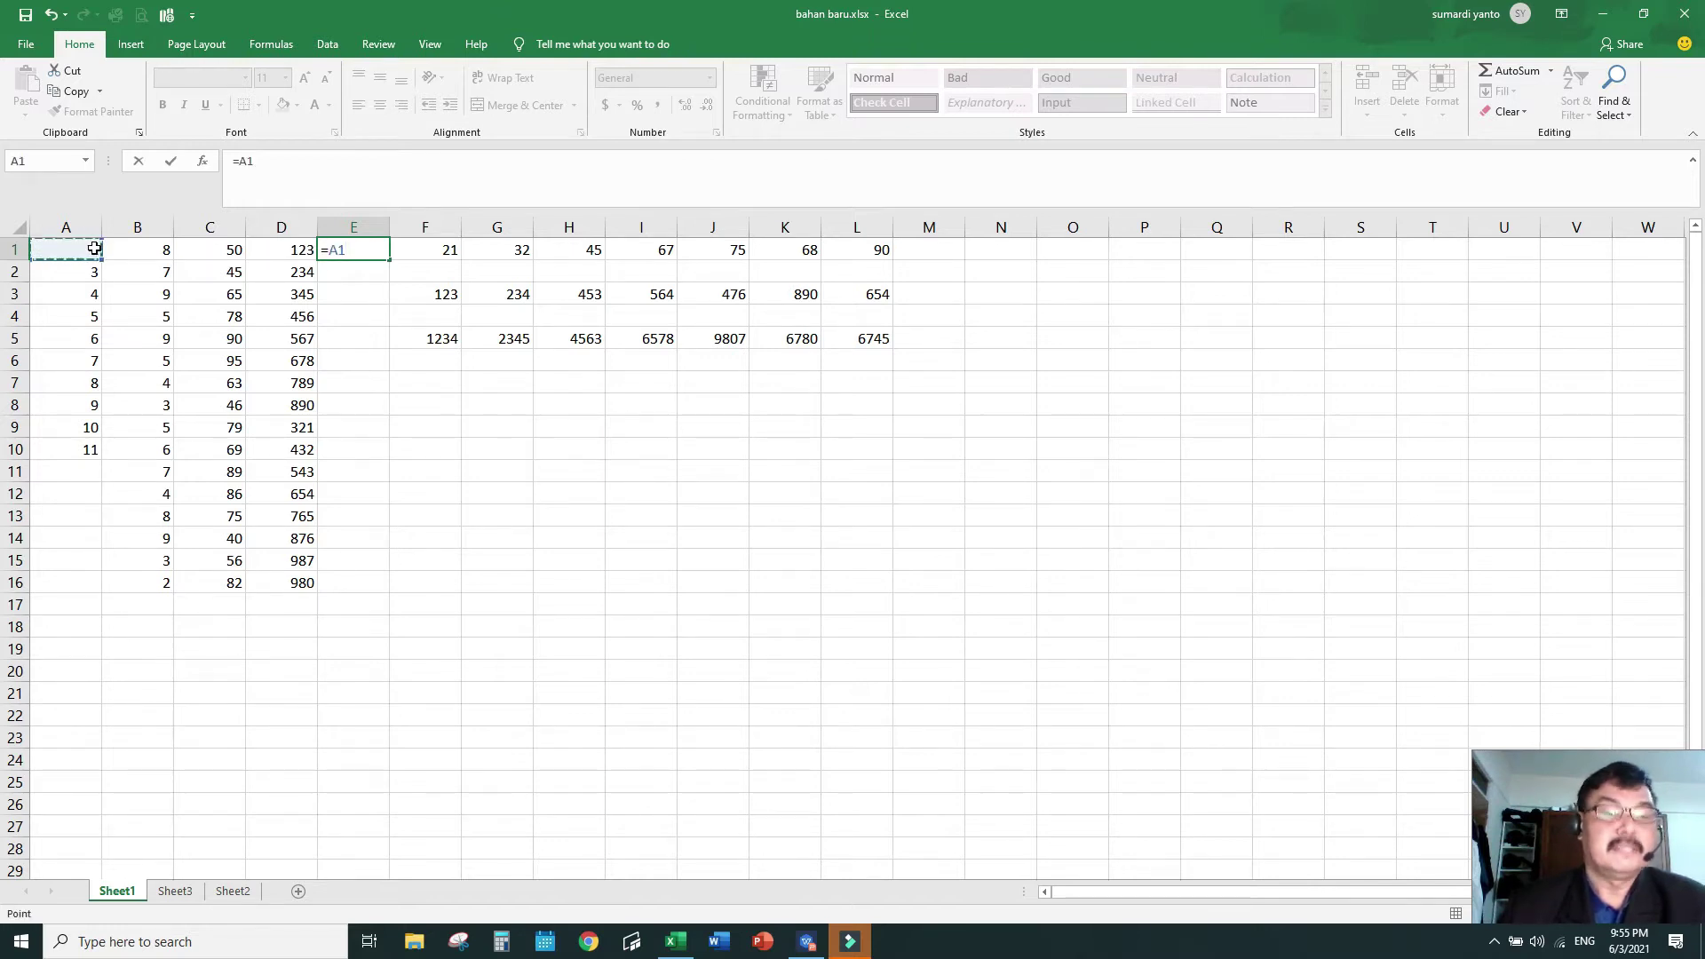
type("+")
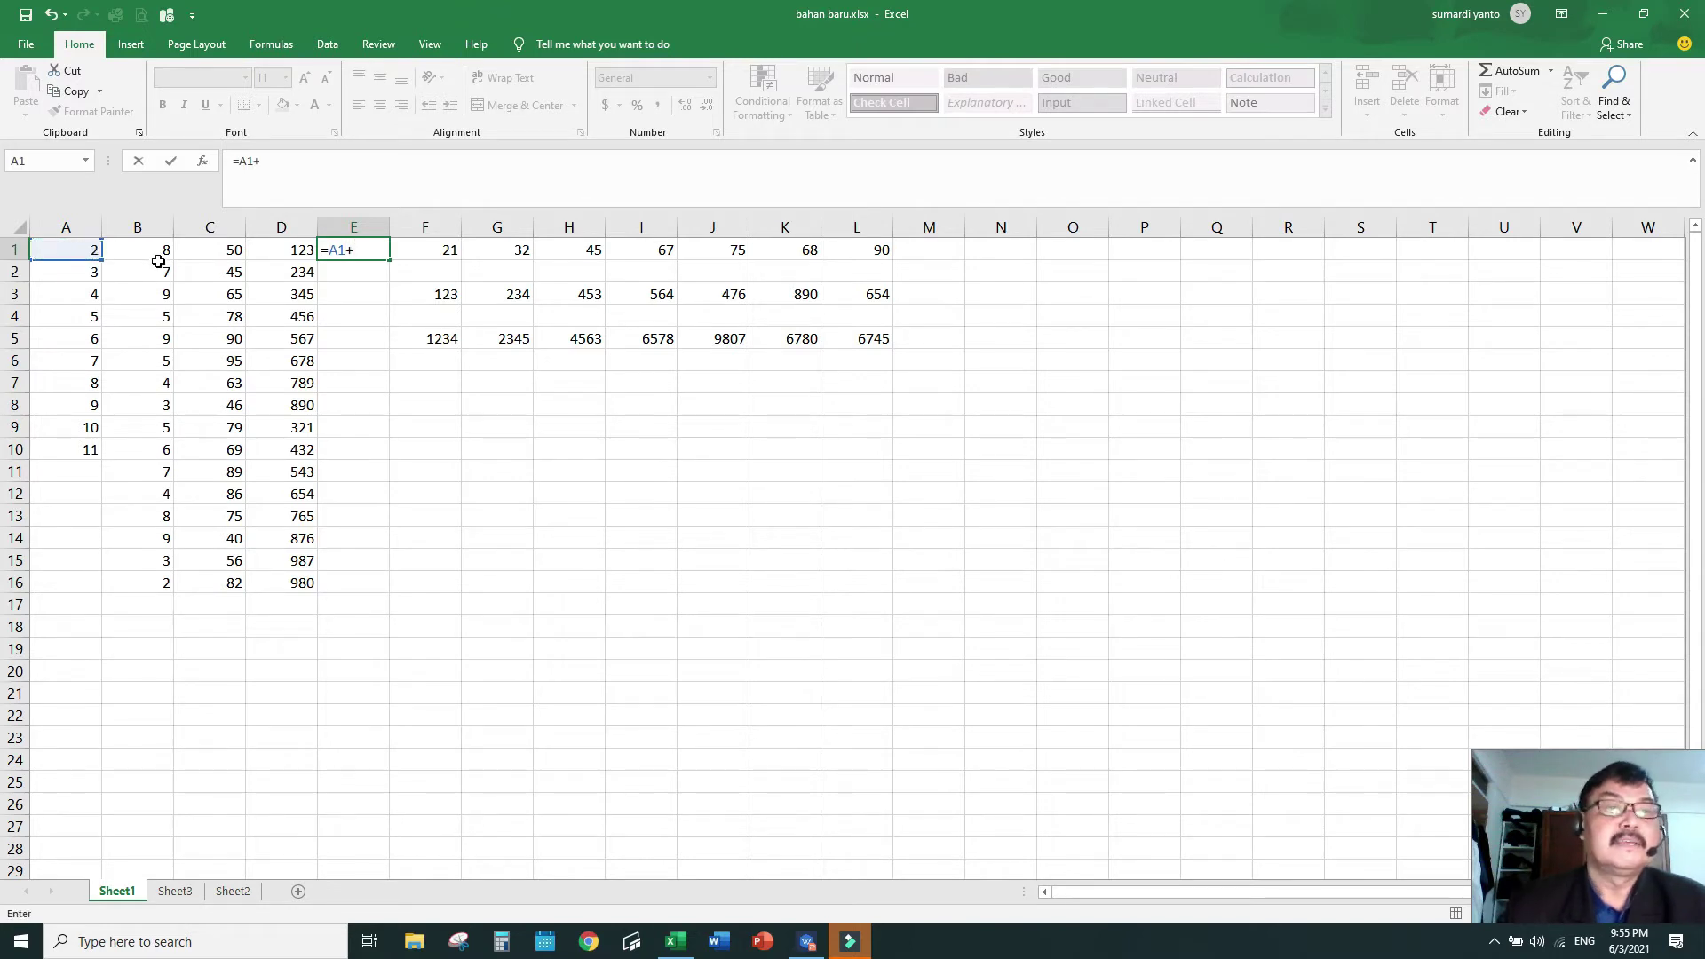
left_click_drag(158, 260, 163, 251)
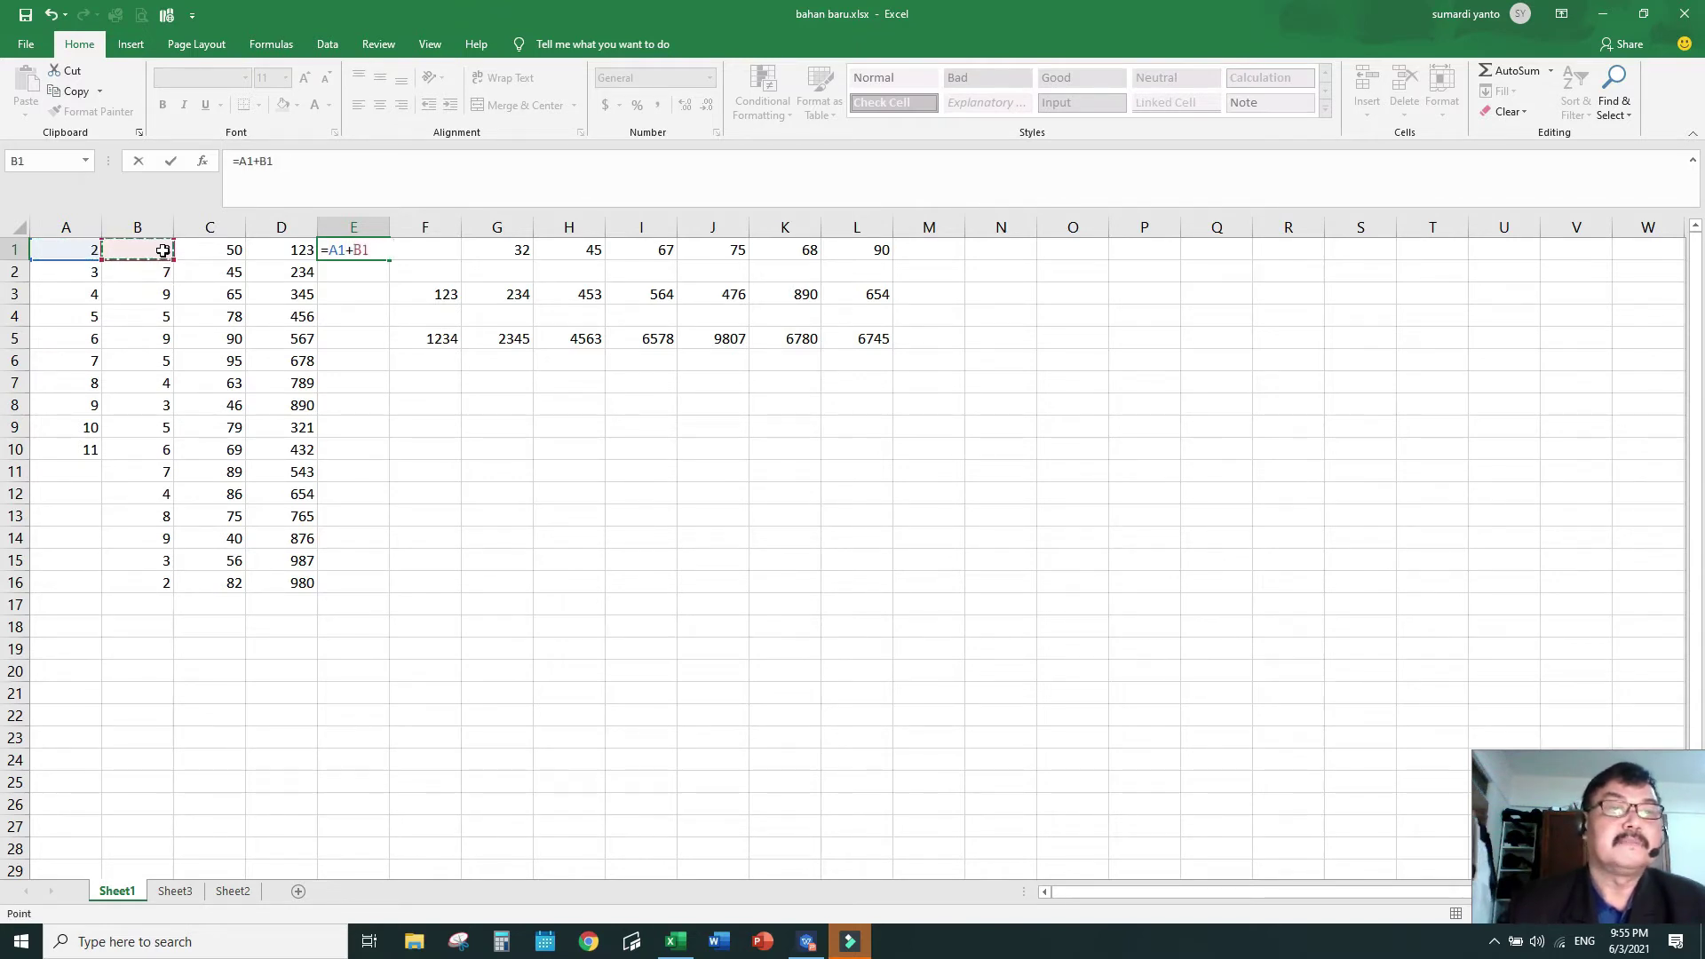
type("+")
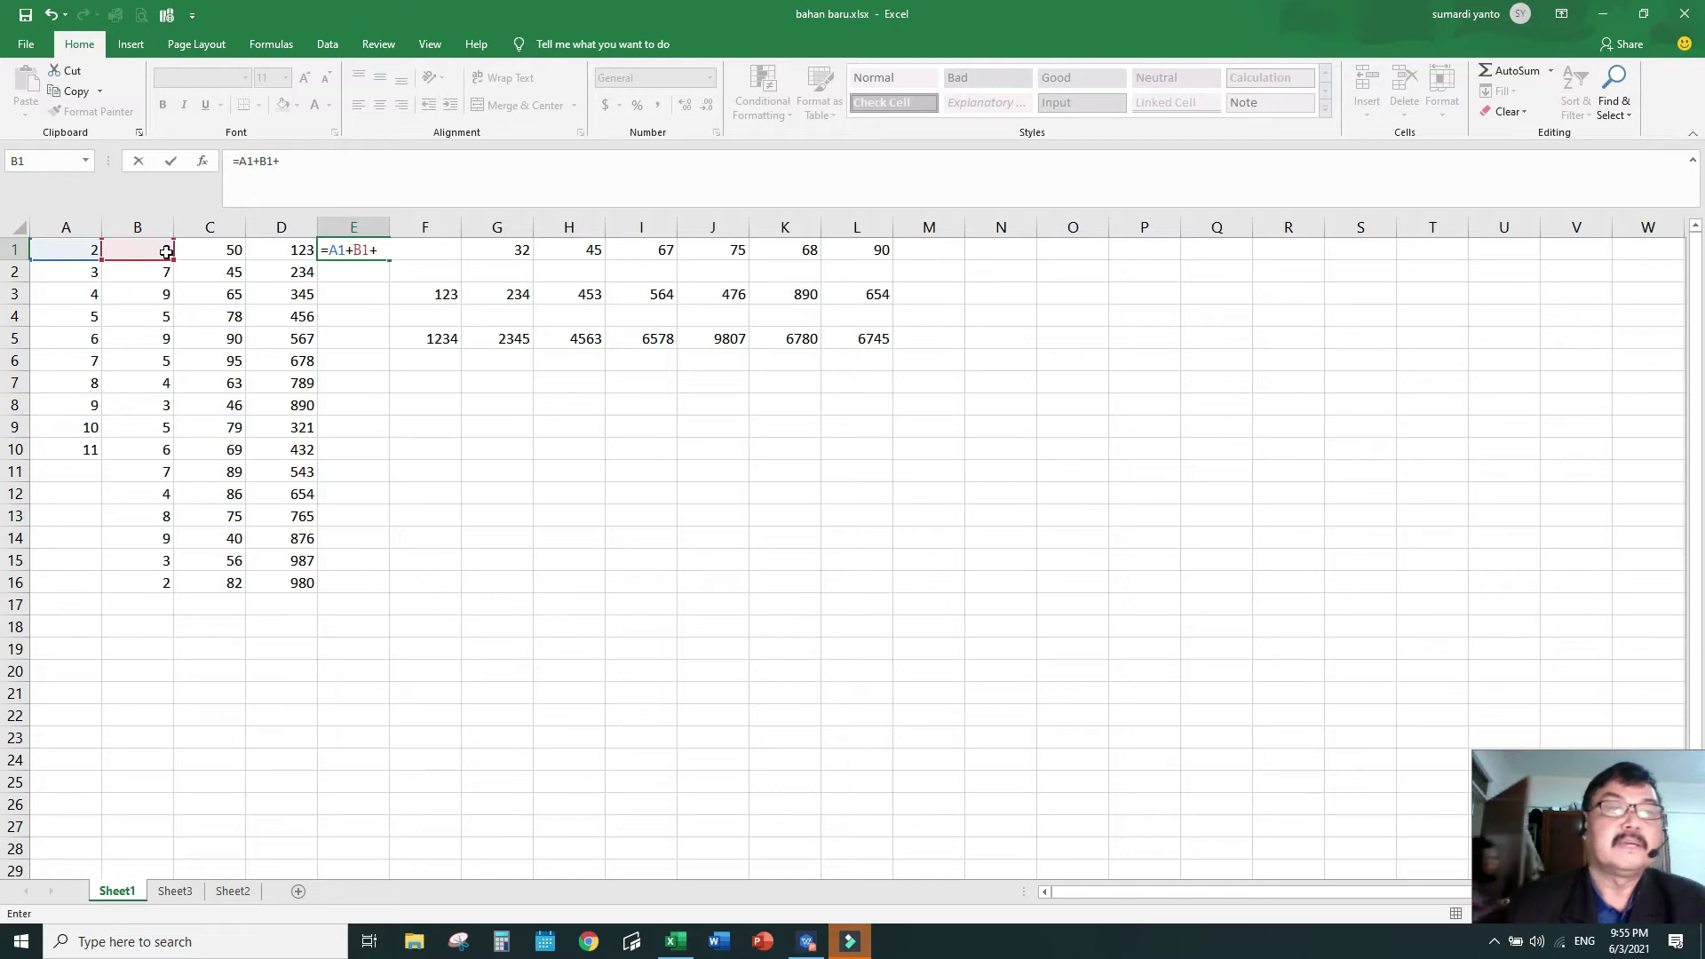
left_click(201, 252)
type("+")
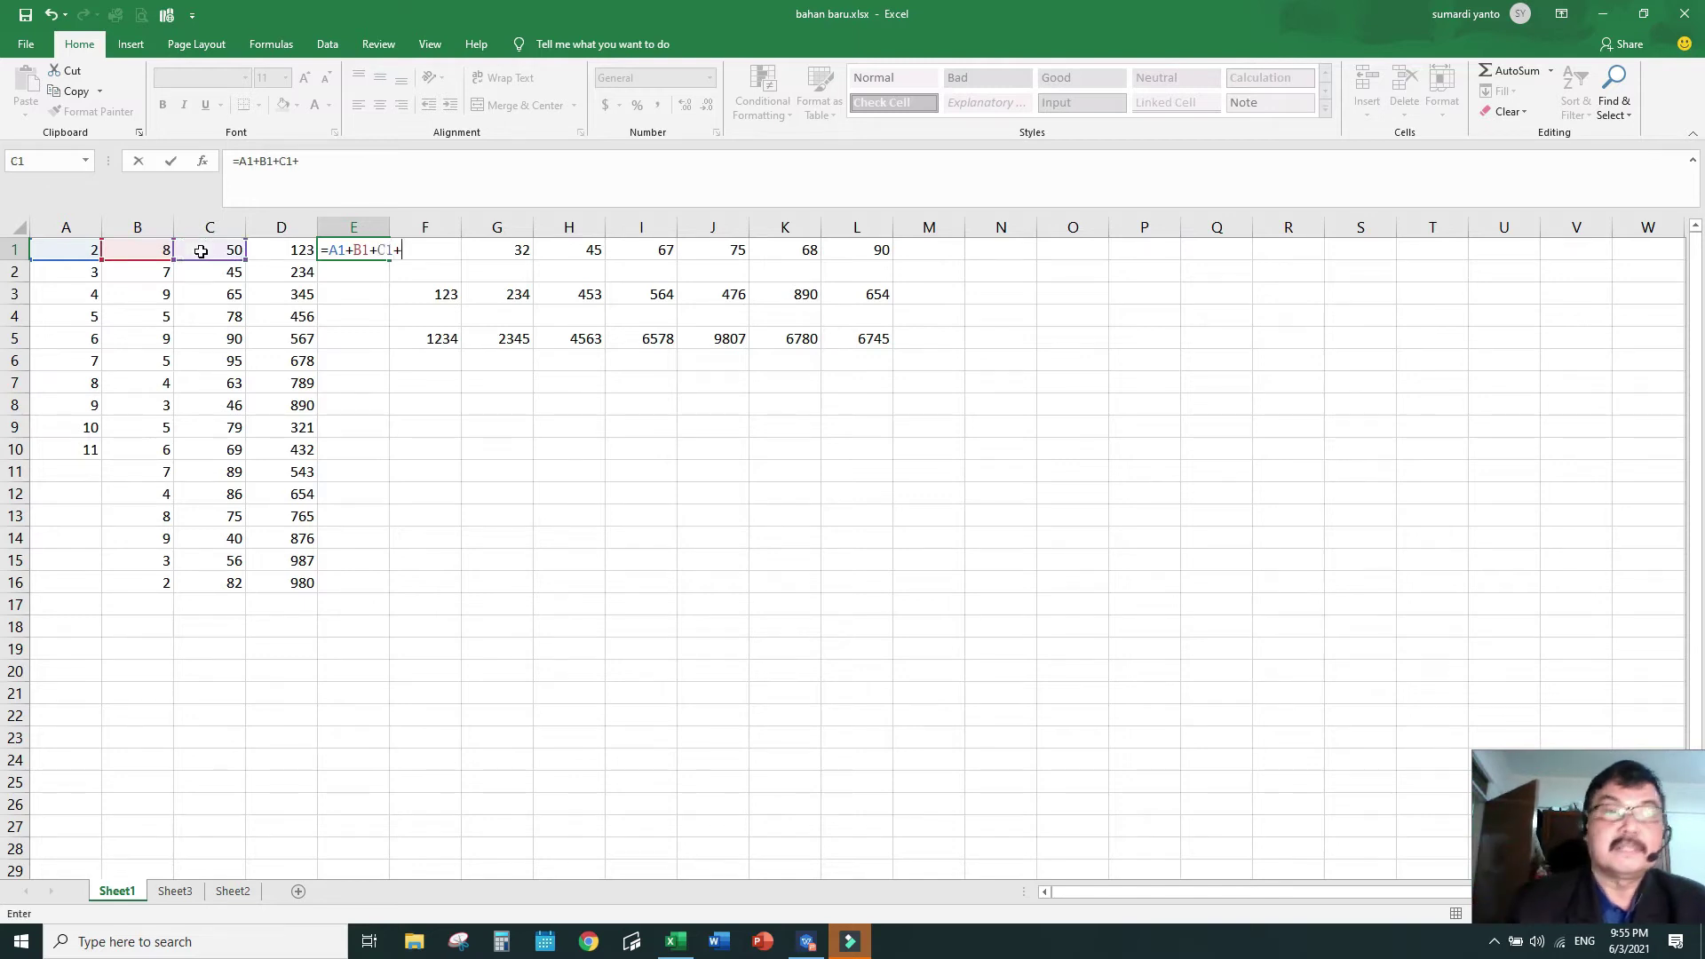
left_click(293, 249)
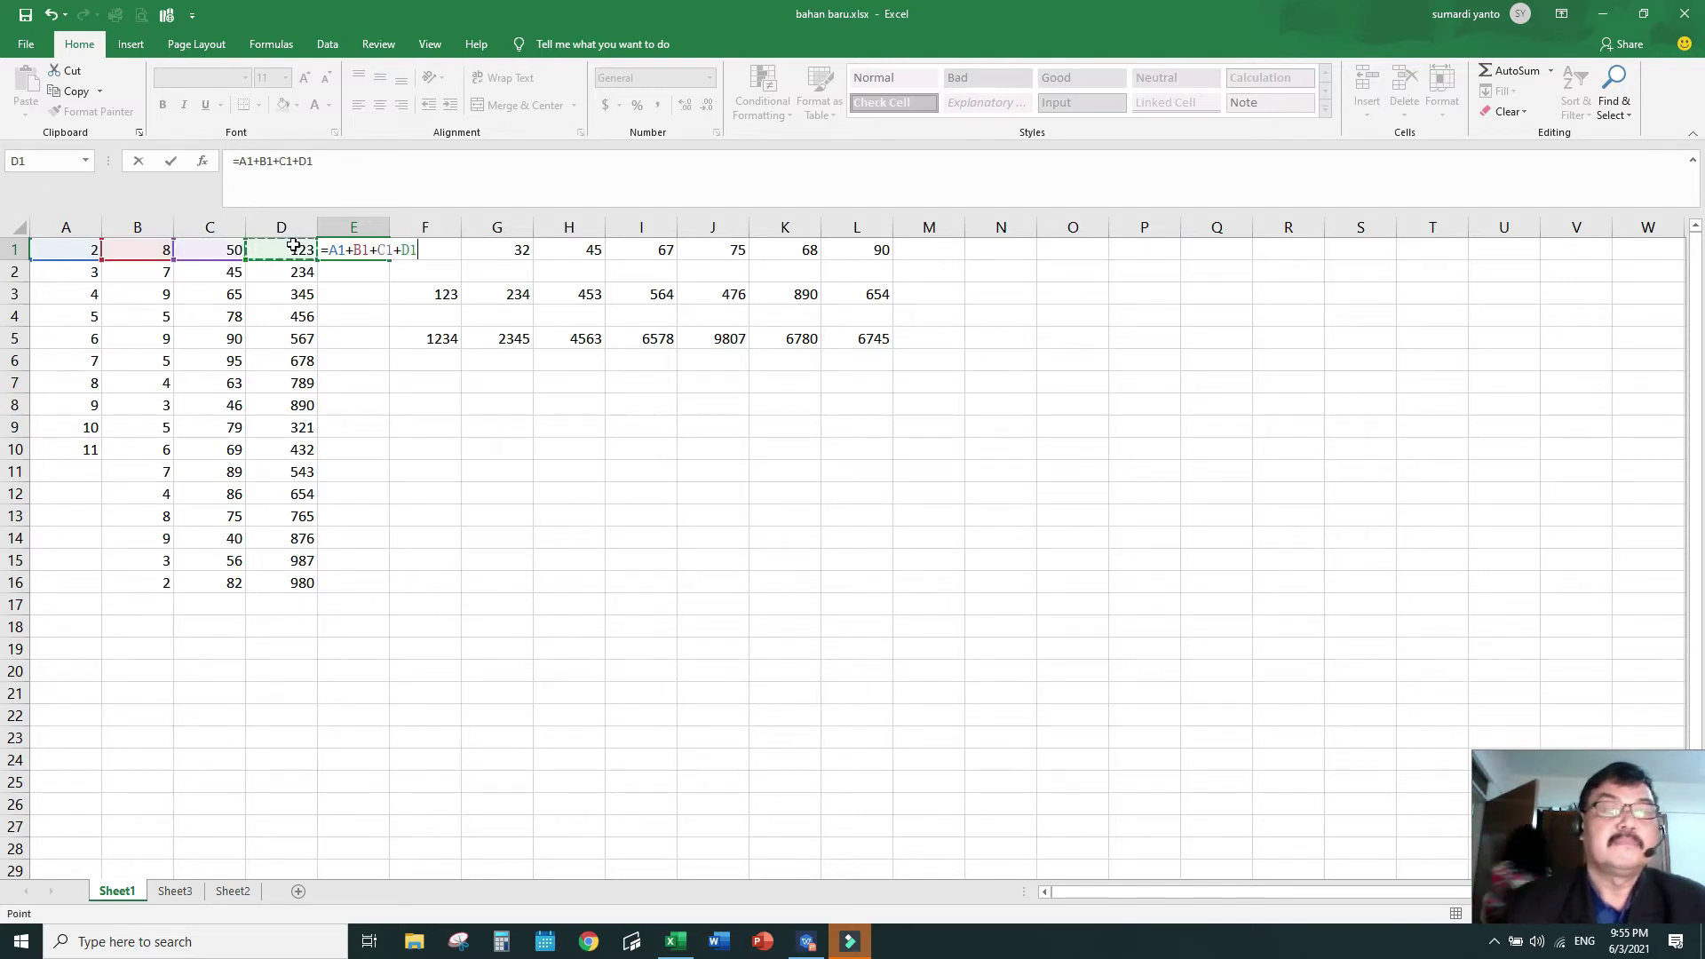
key("Return")
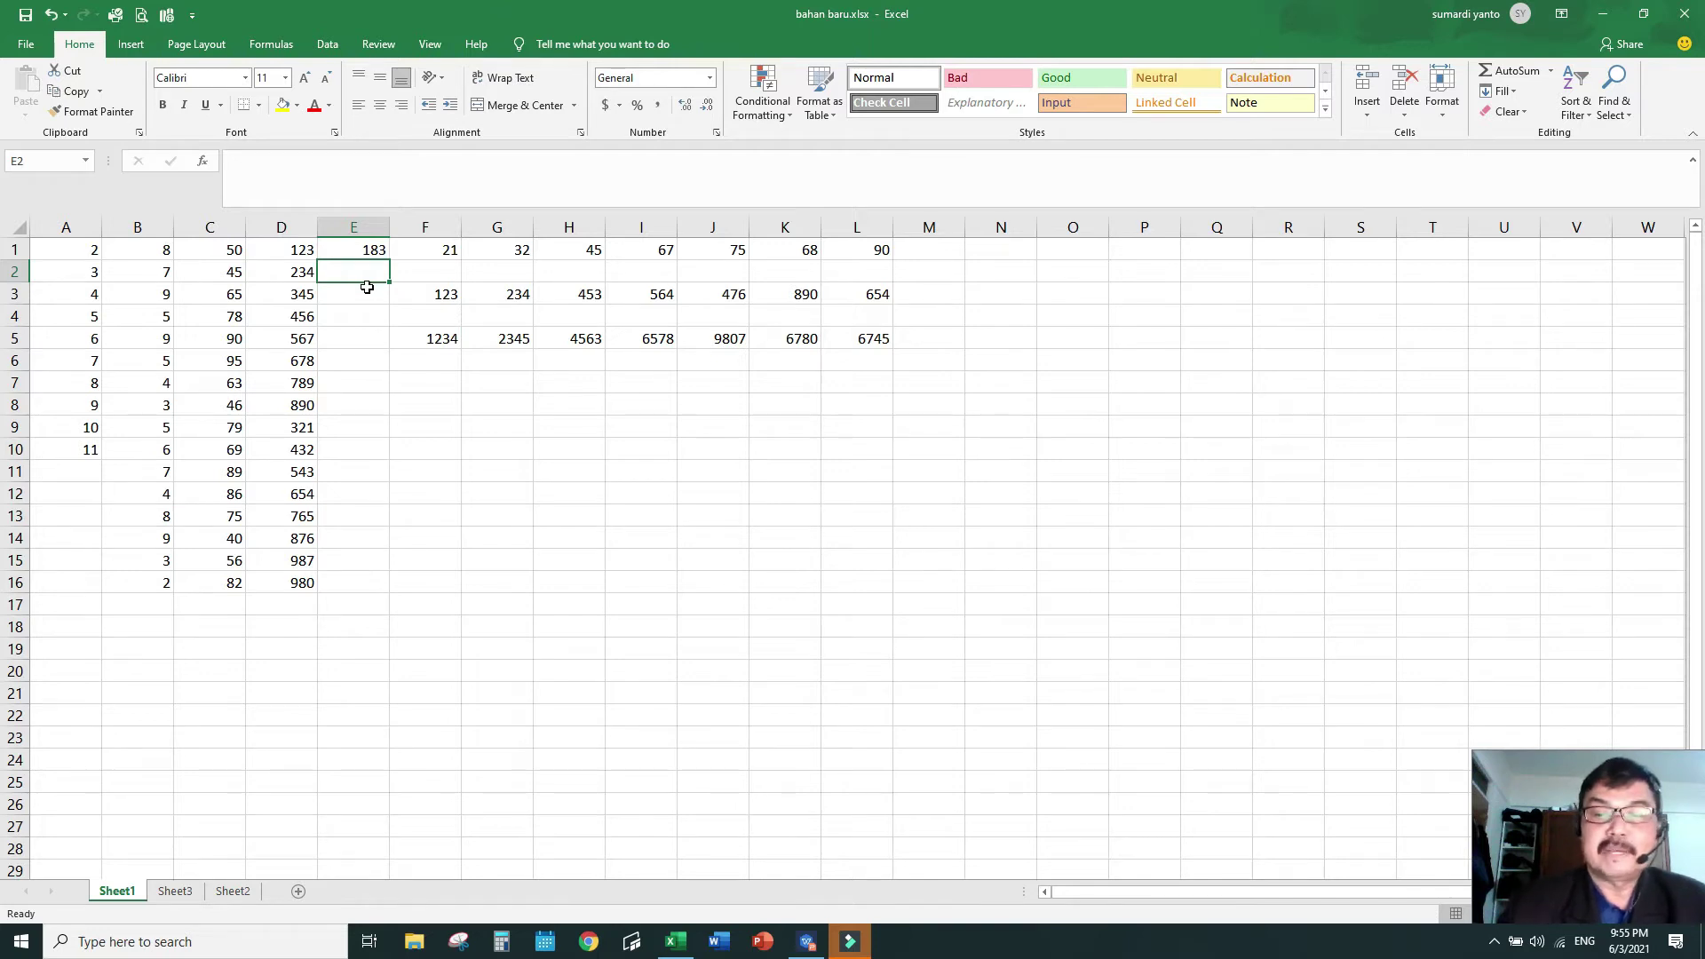
- Enter a subtraction formula in E2 that takes the row's other values from D2: =D2-C2-B2-A2
type("=")
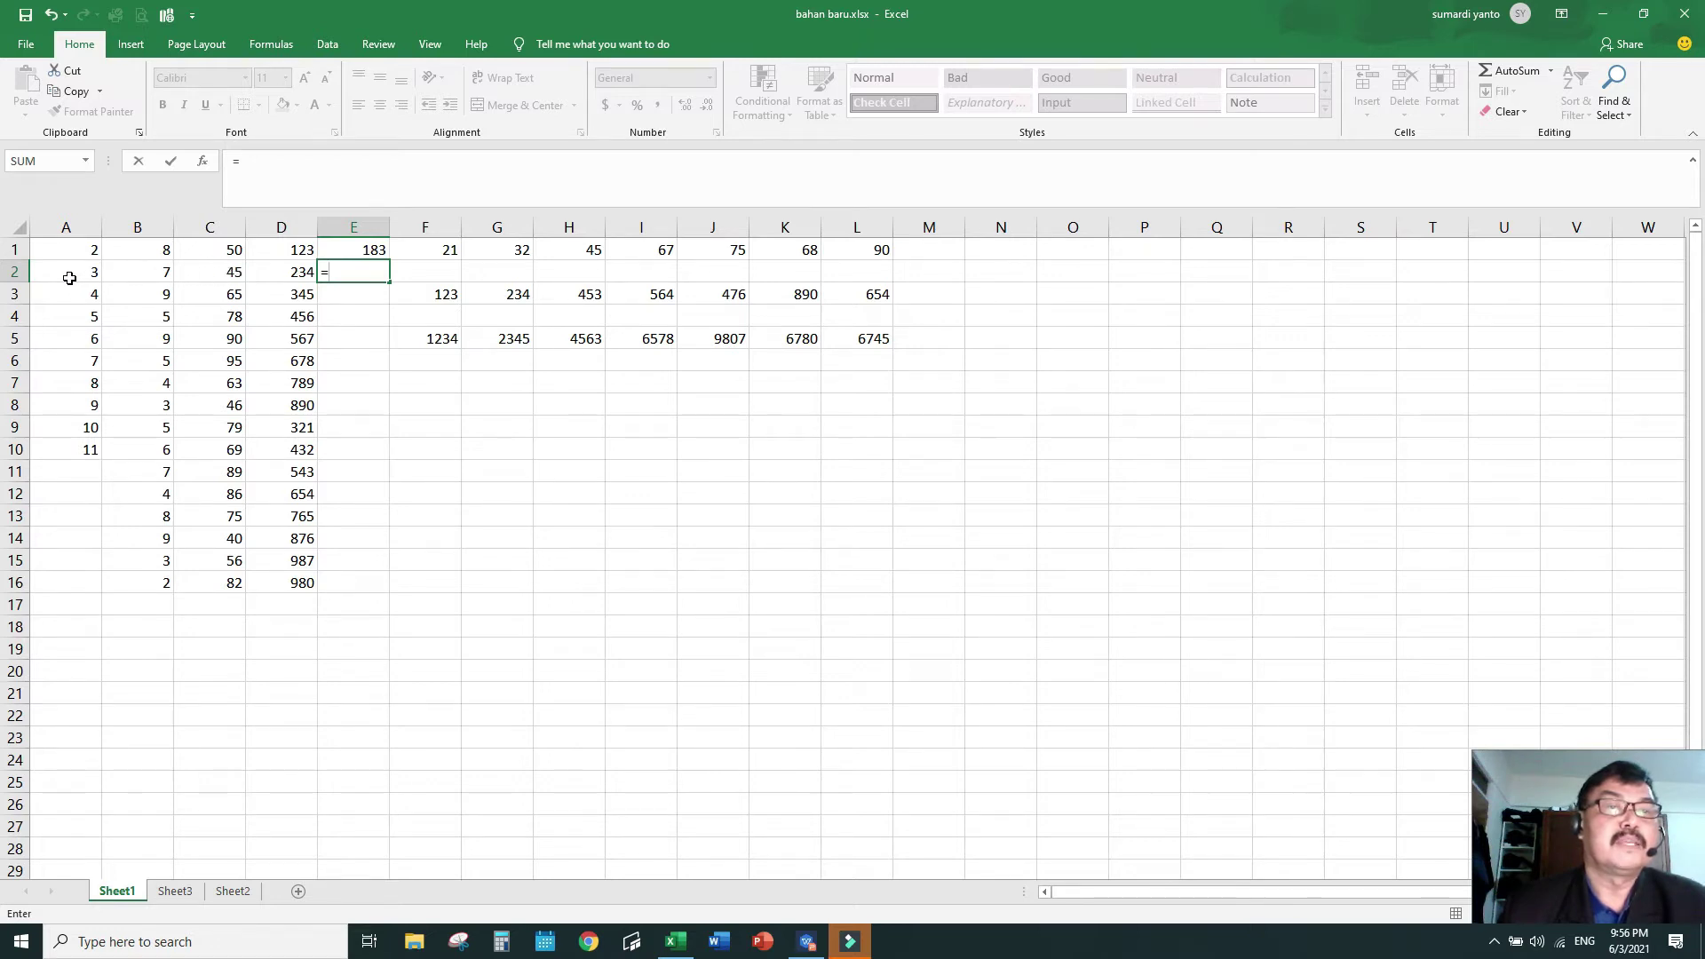
left_click(296, 270)
type("=")
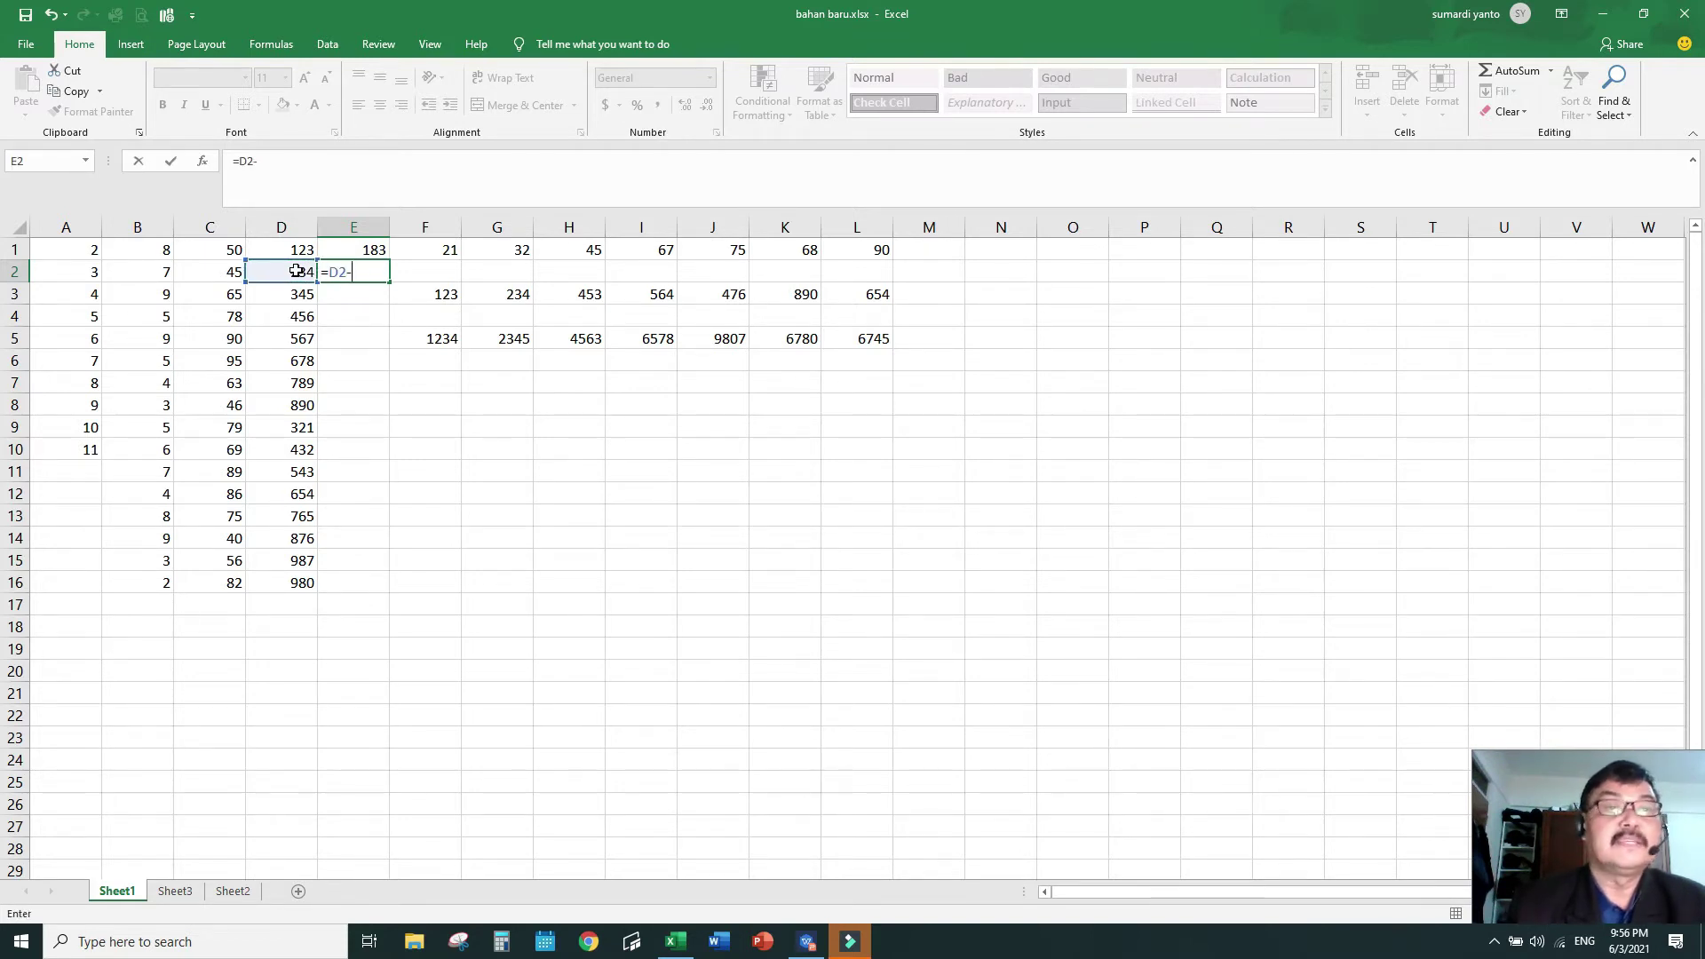
left_click(225, 274)
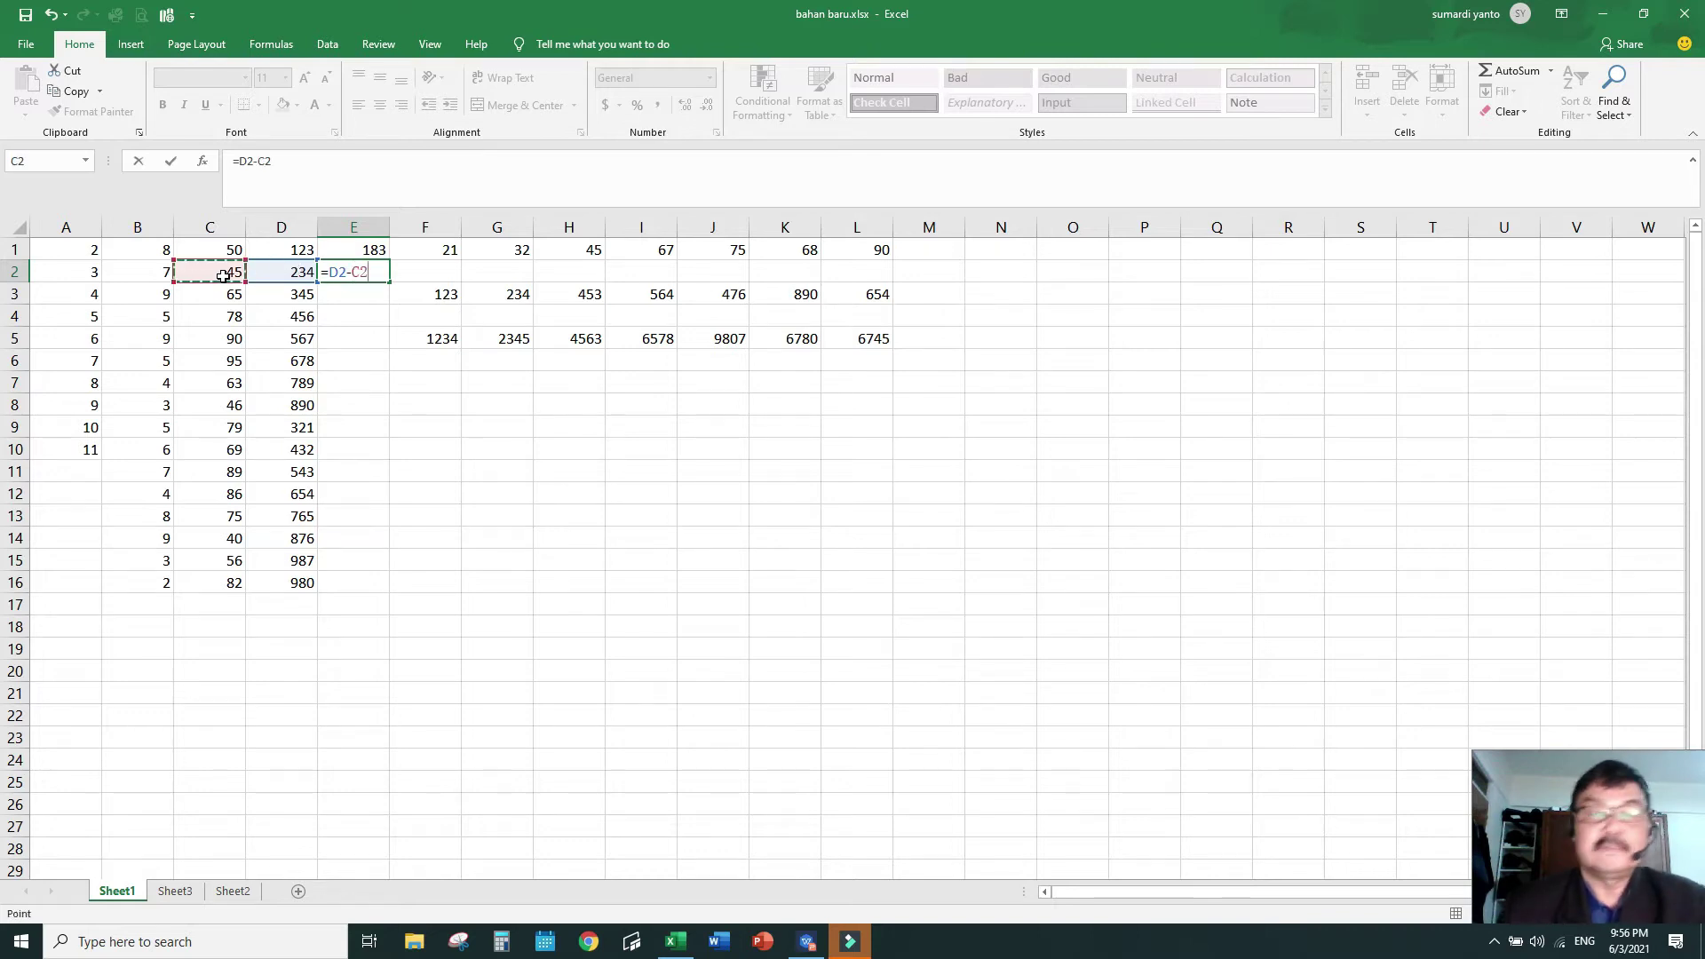
type("-")
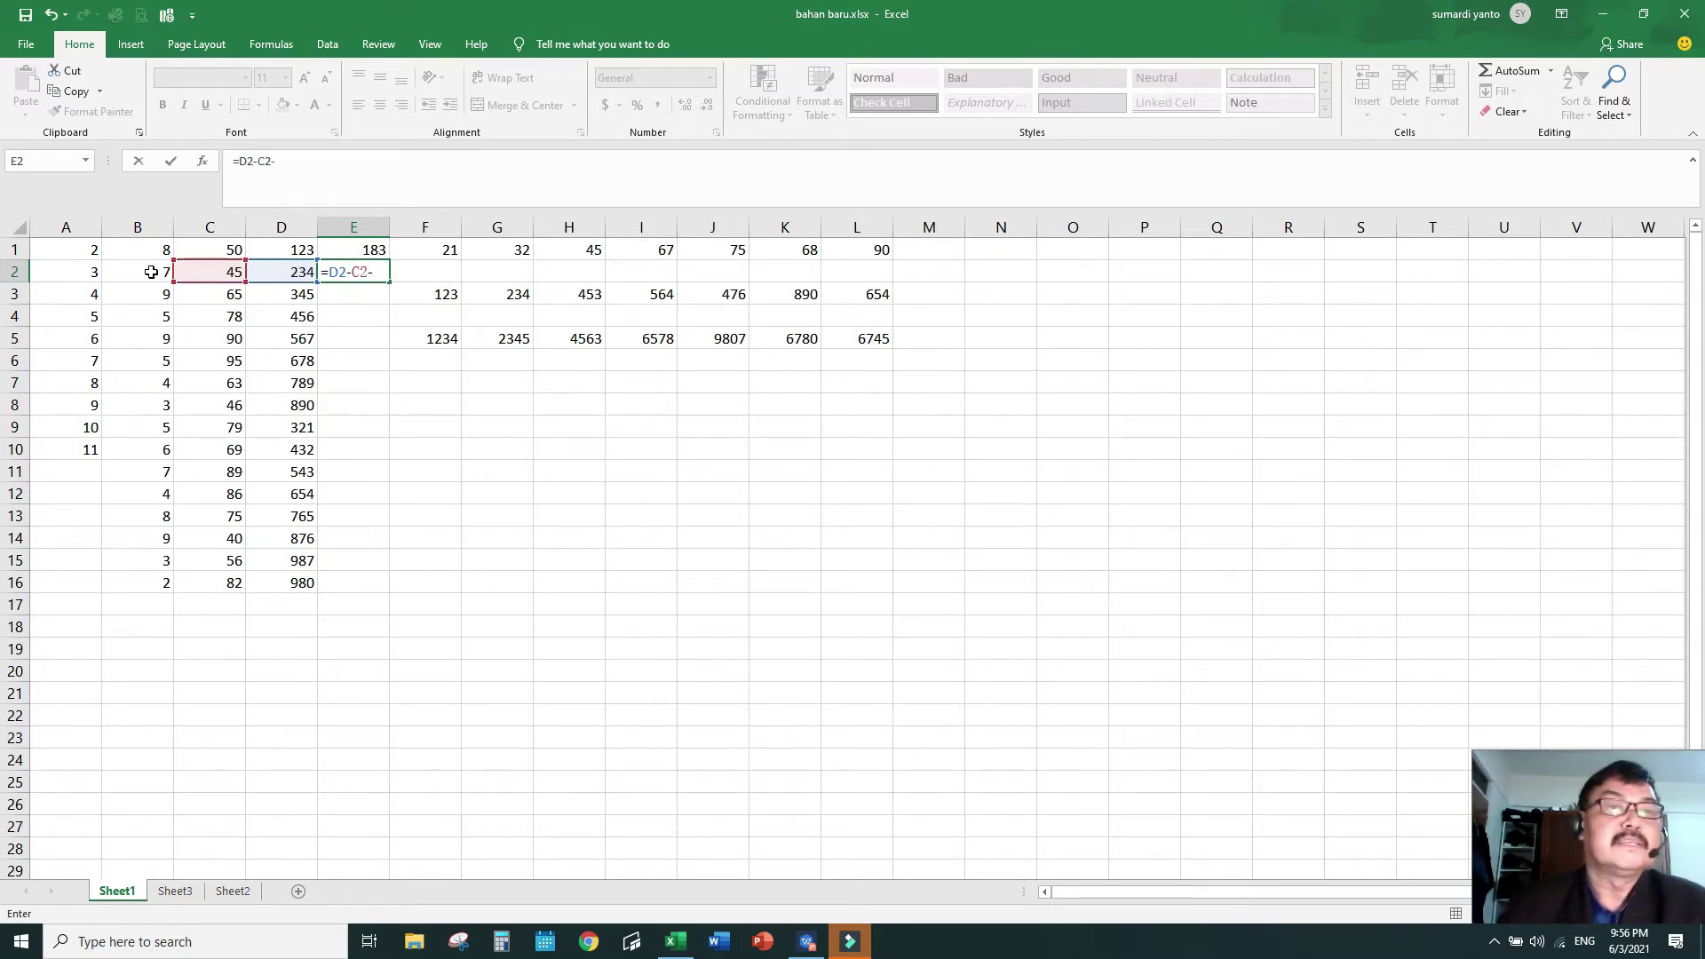
left_click(153, 271)
type("-")
left_click(80, 271)
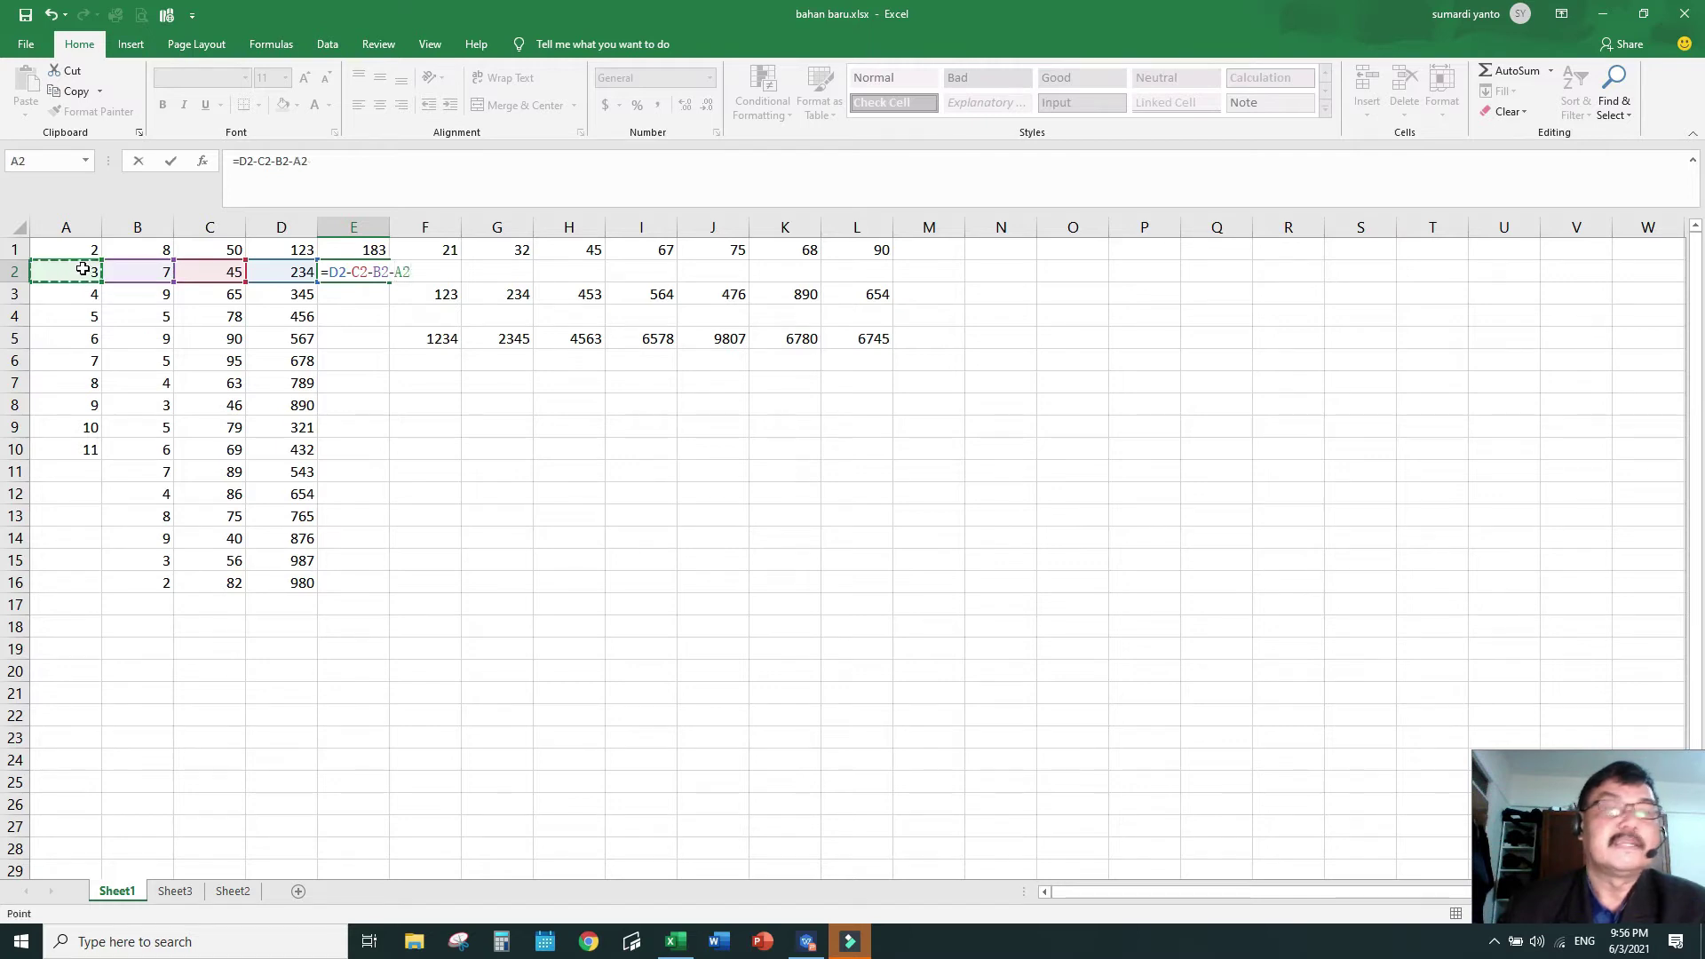
key("Return")
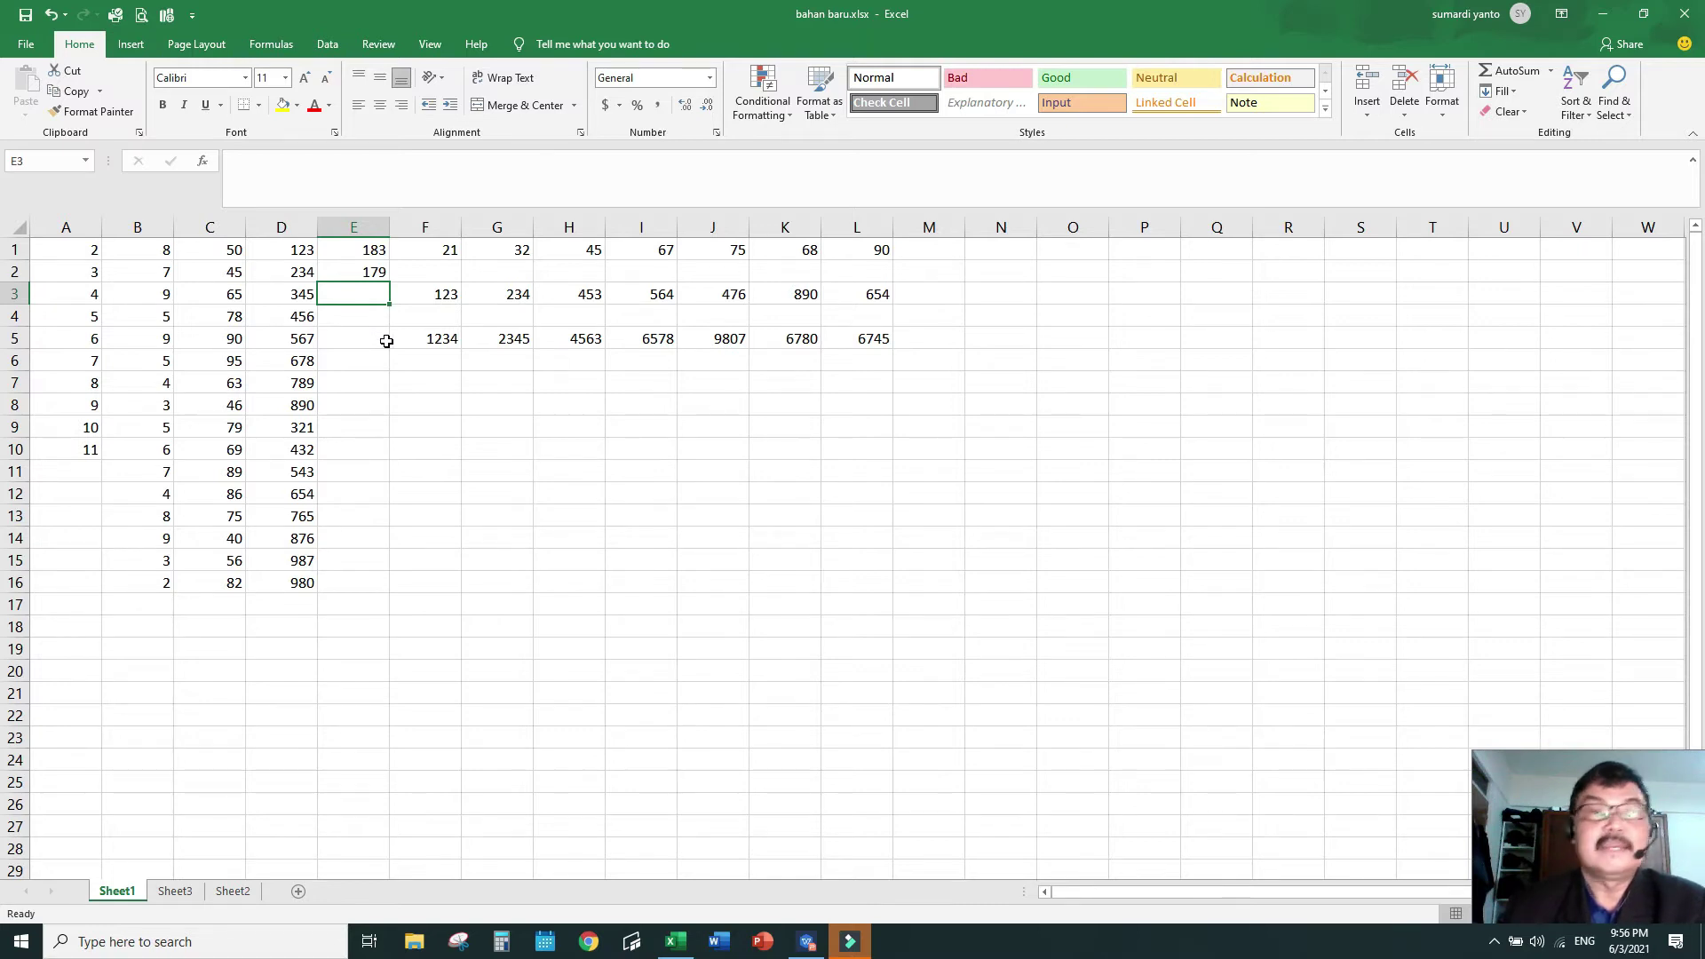
- Enter a multiplication formula in E3 for the row's four values: =A3*B3*C3*D3
type("=")
left_click(73, 291)
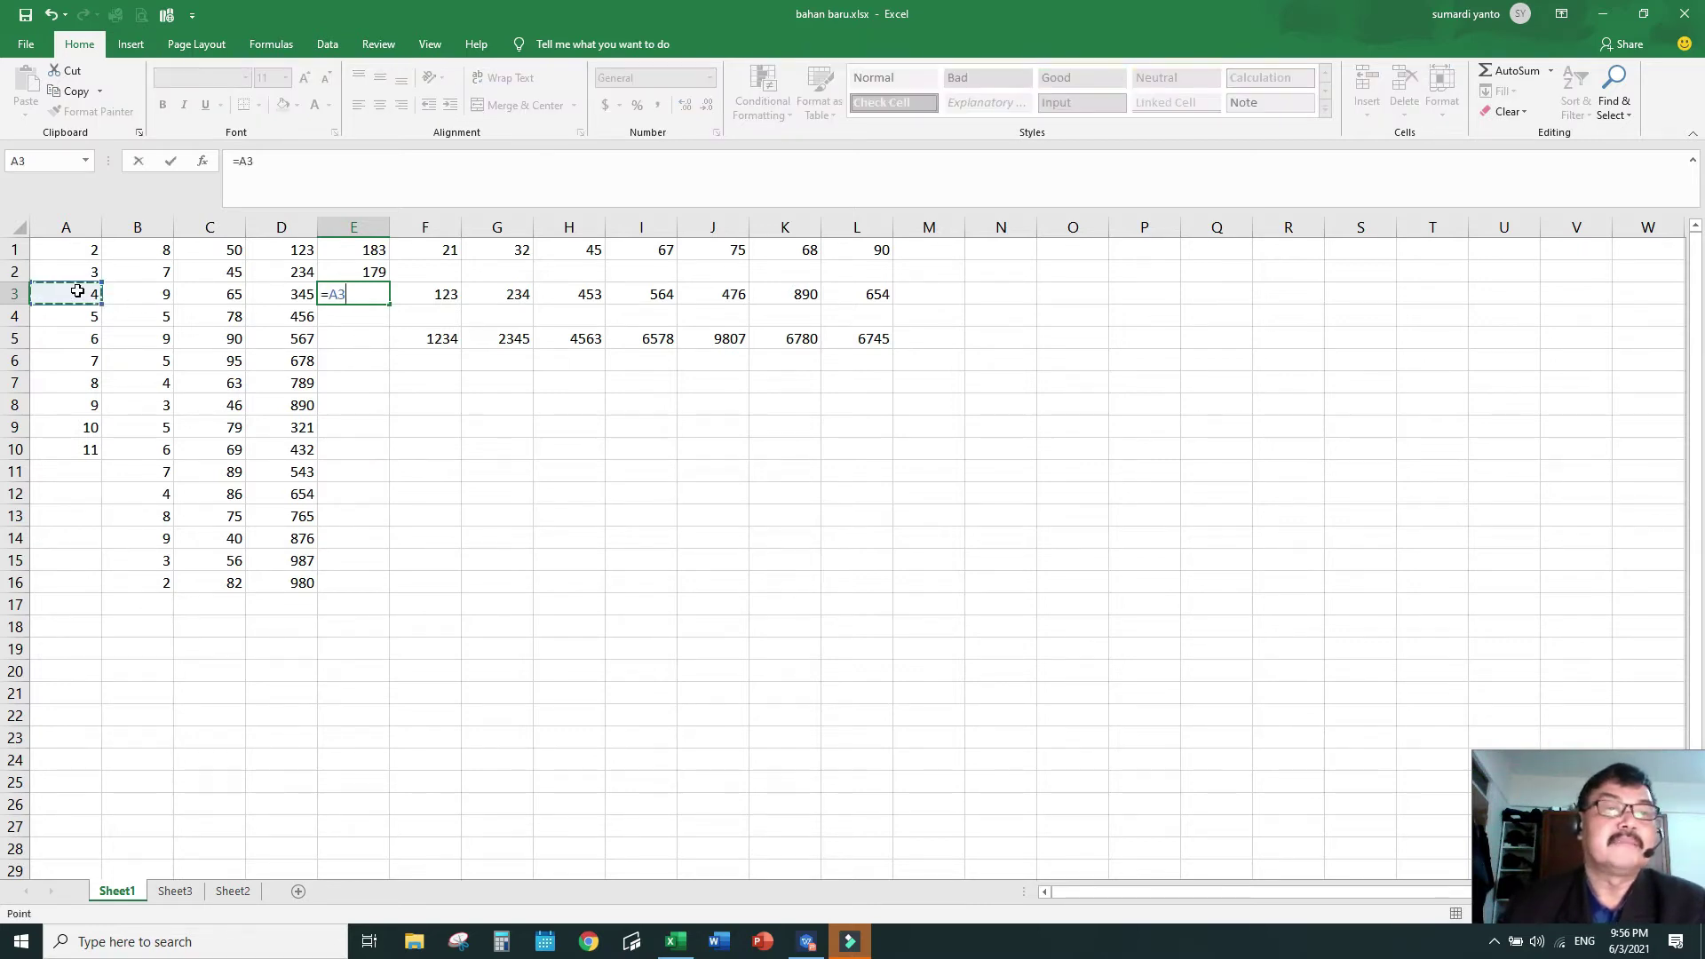
type("*")
left_click(142, 296)
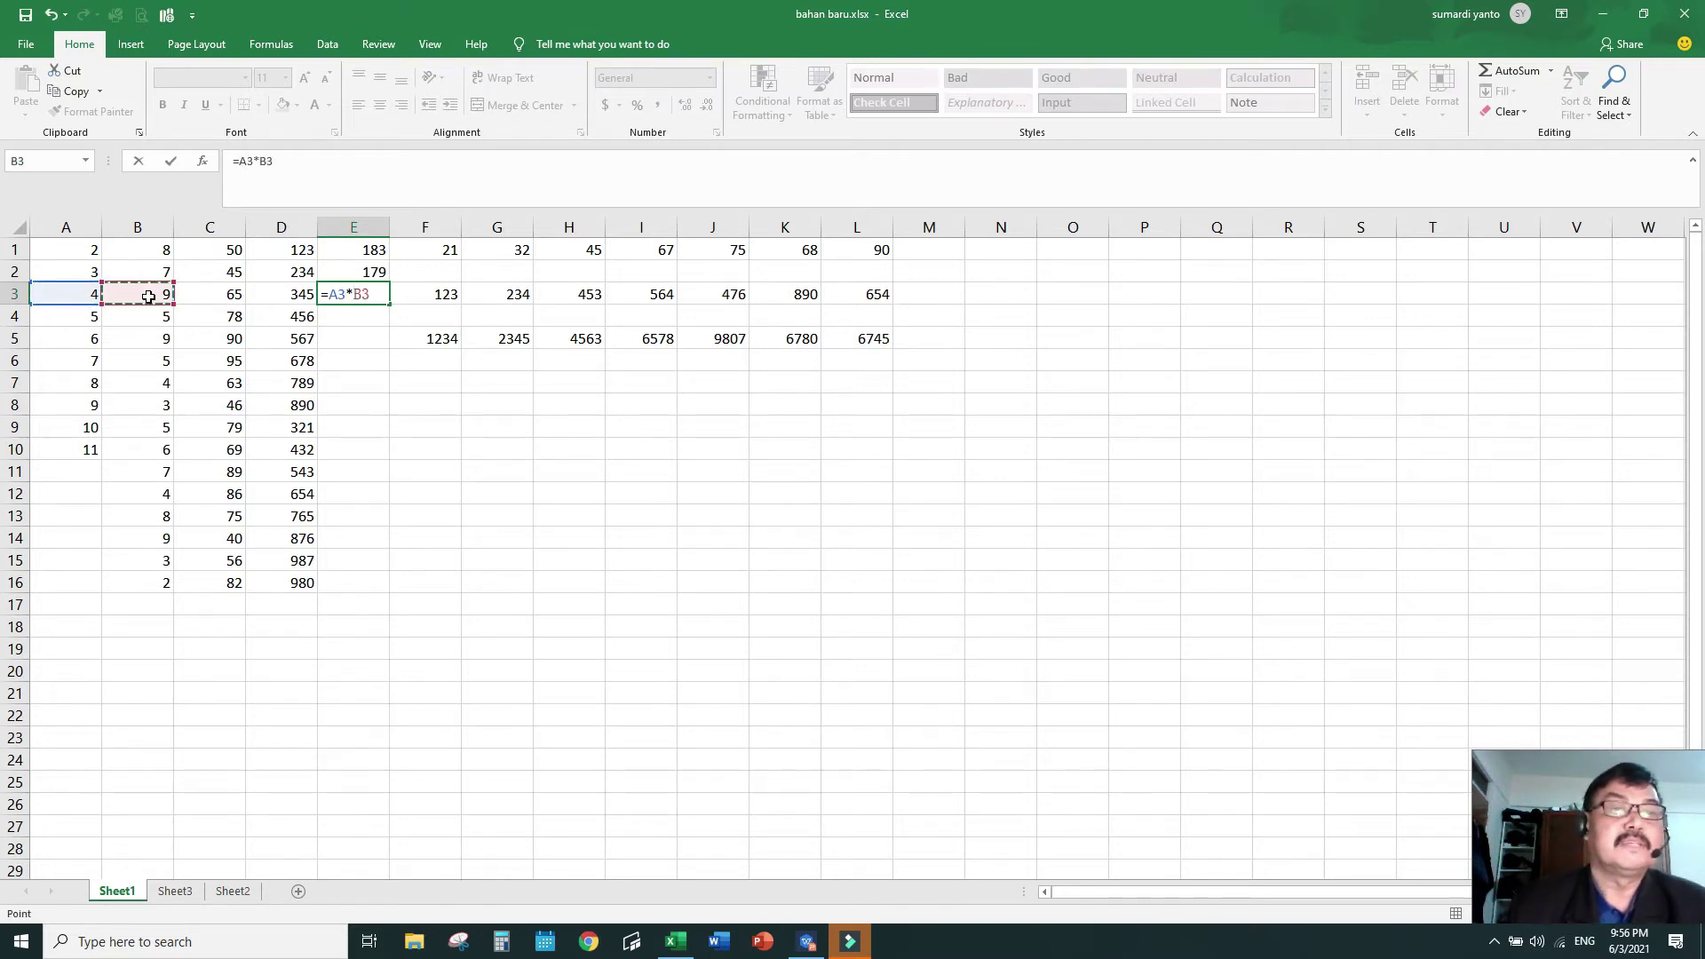
type("*")
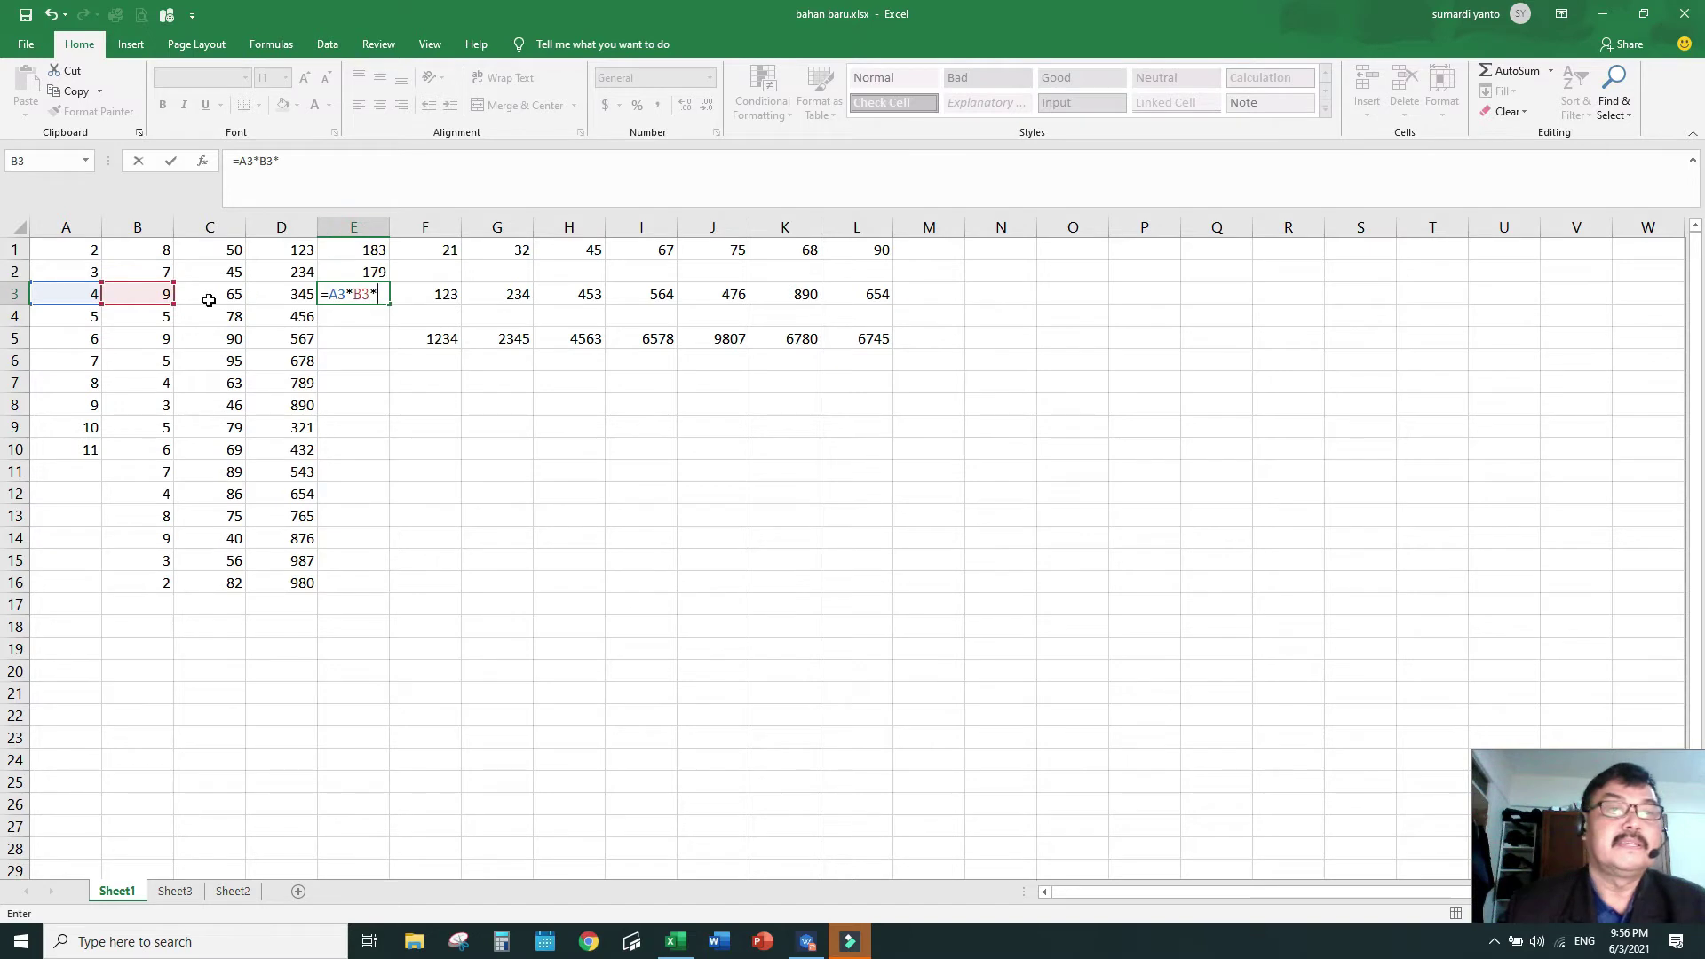
left_click(210, 298)
type("*")
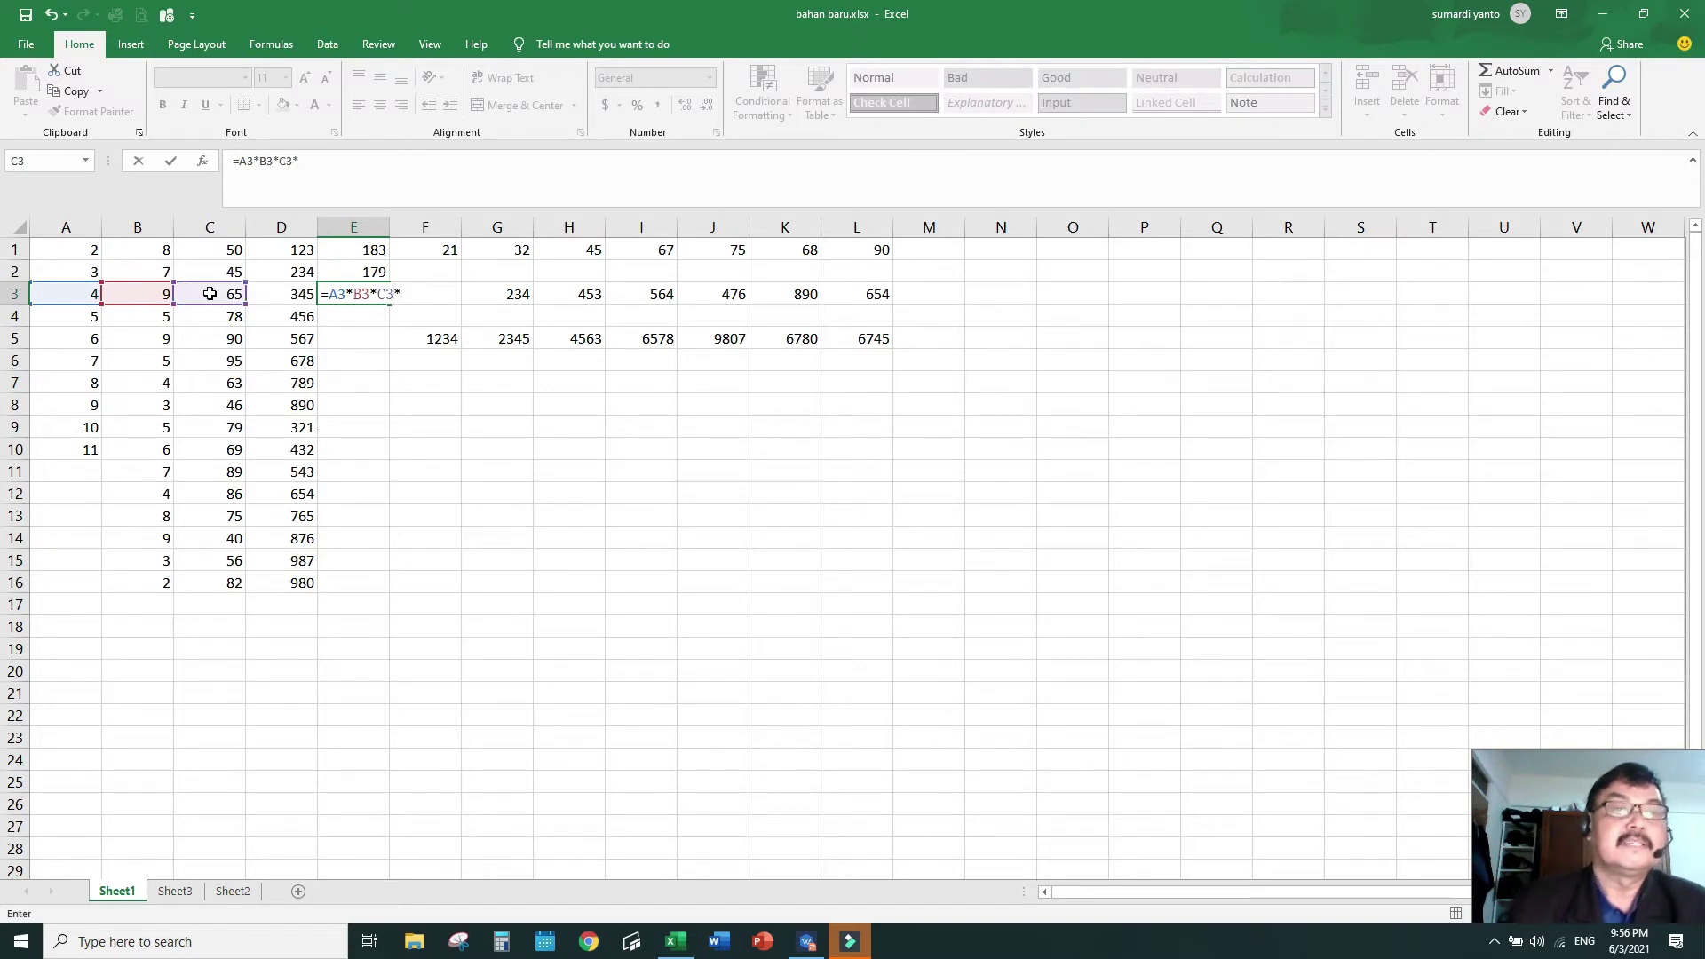
left_click(277, 294)
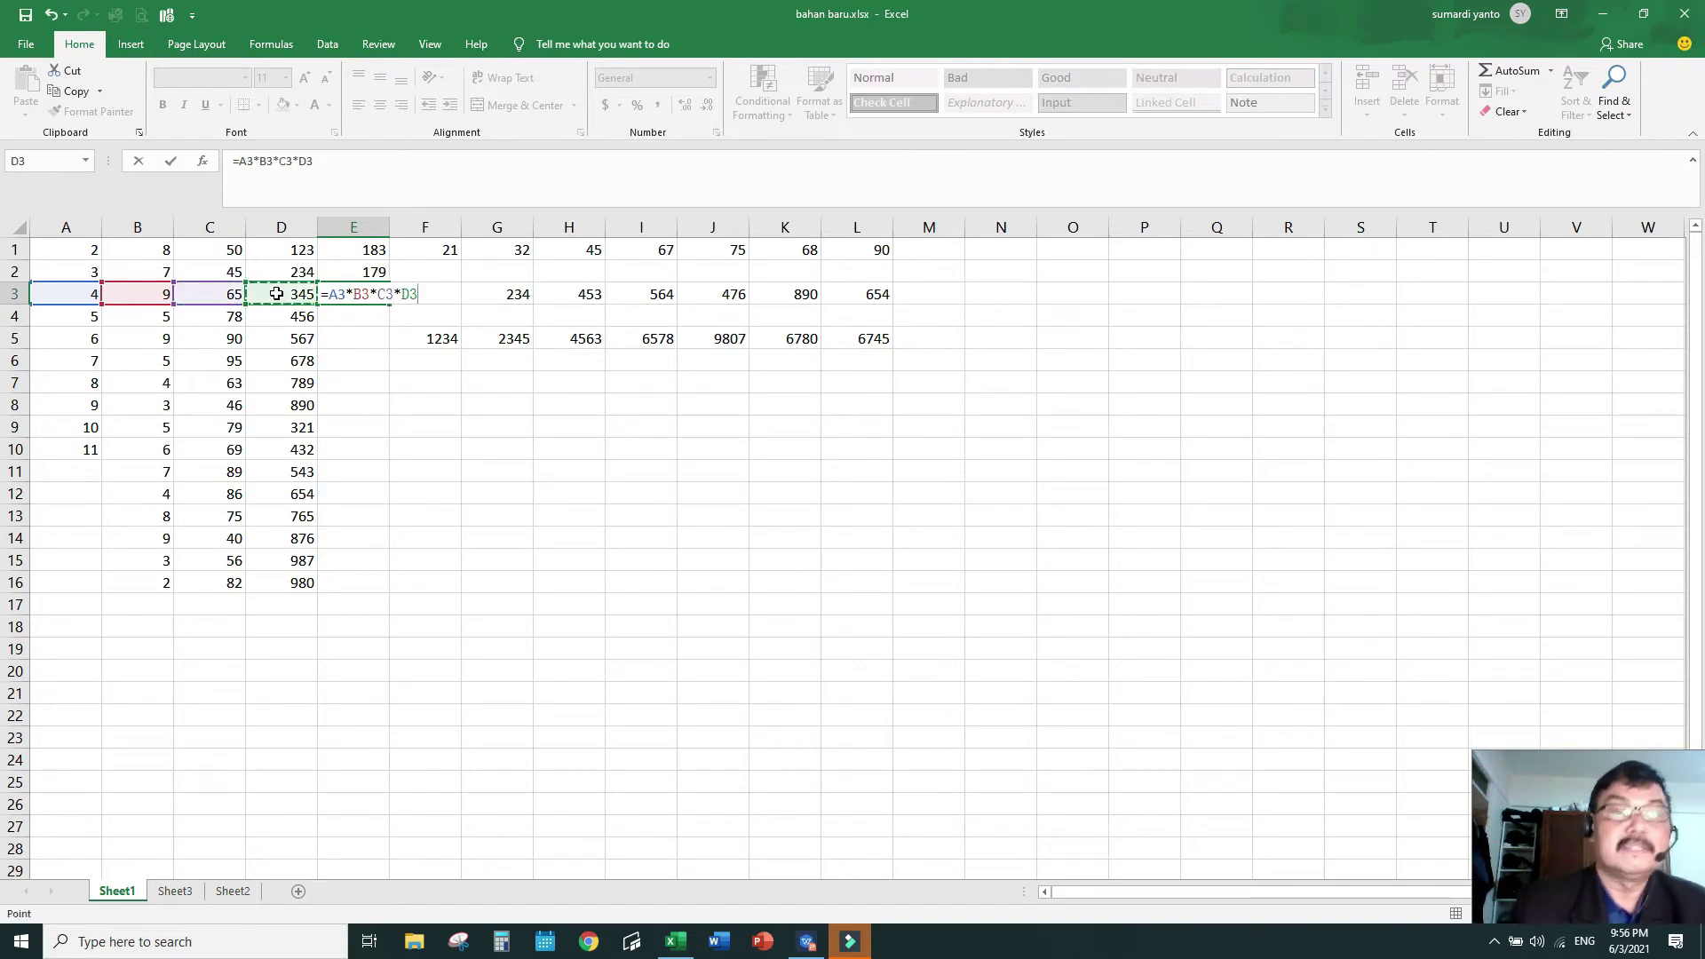
key("Return")
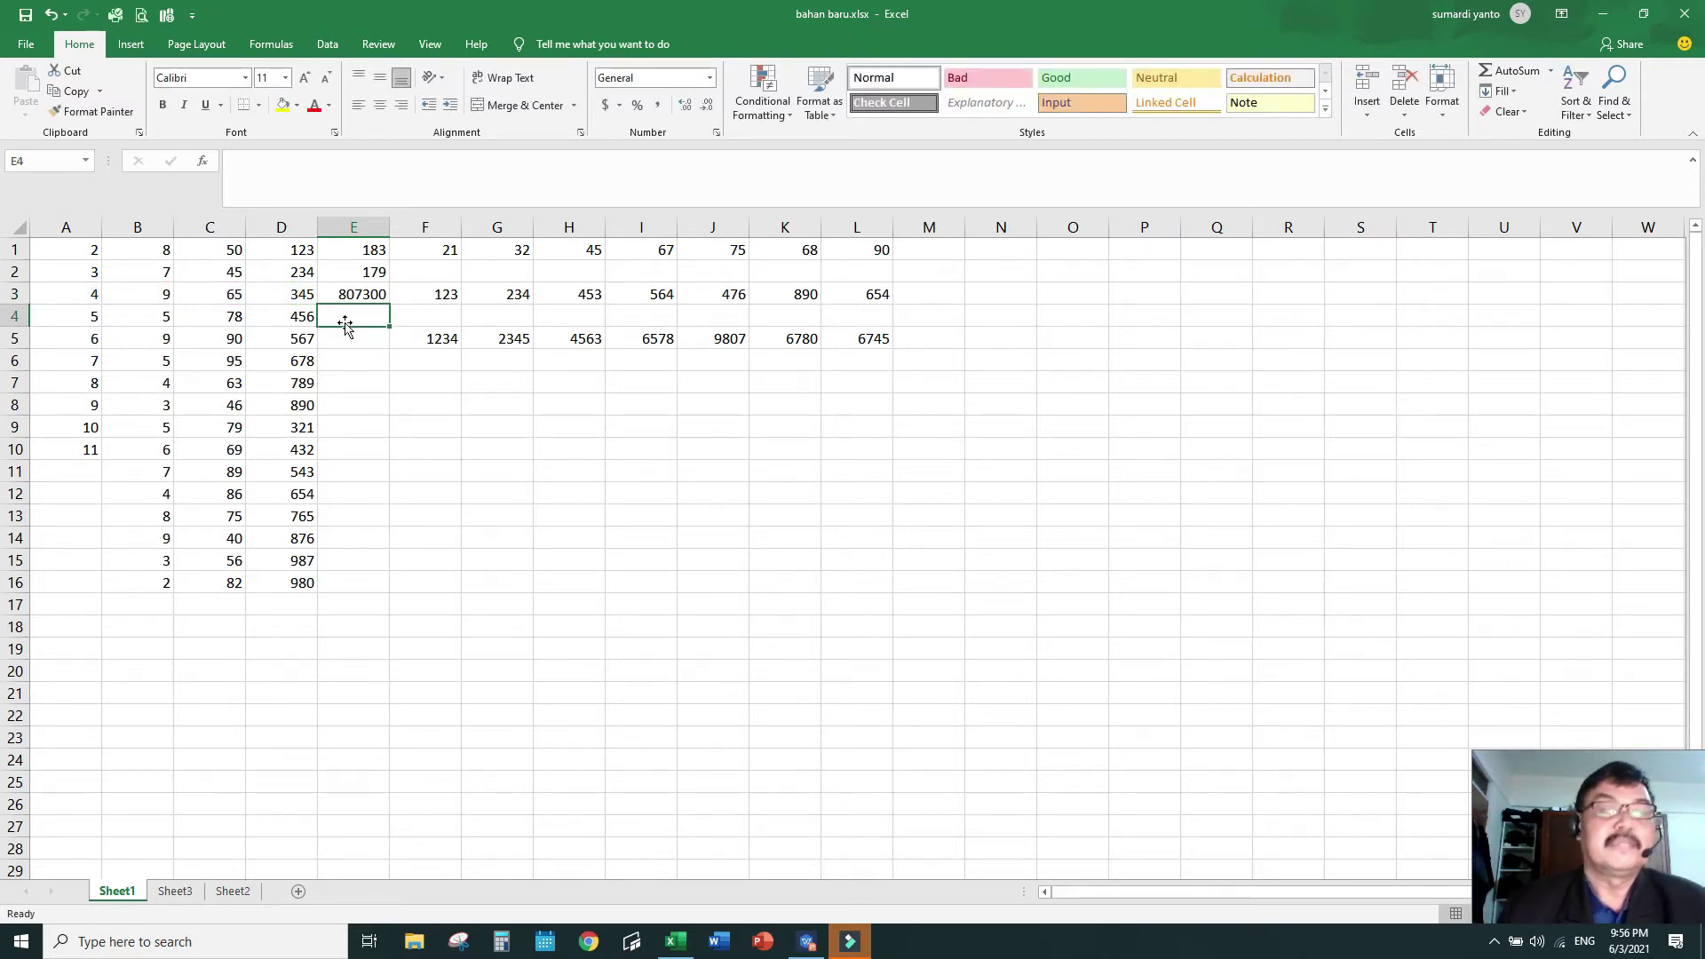
- Enter a division formula in E4 that divides D4 by B4: =D4/B4
type("=")
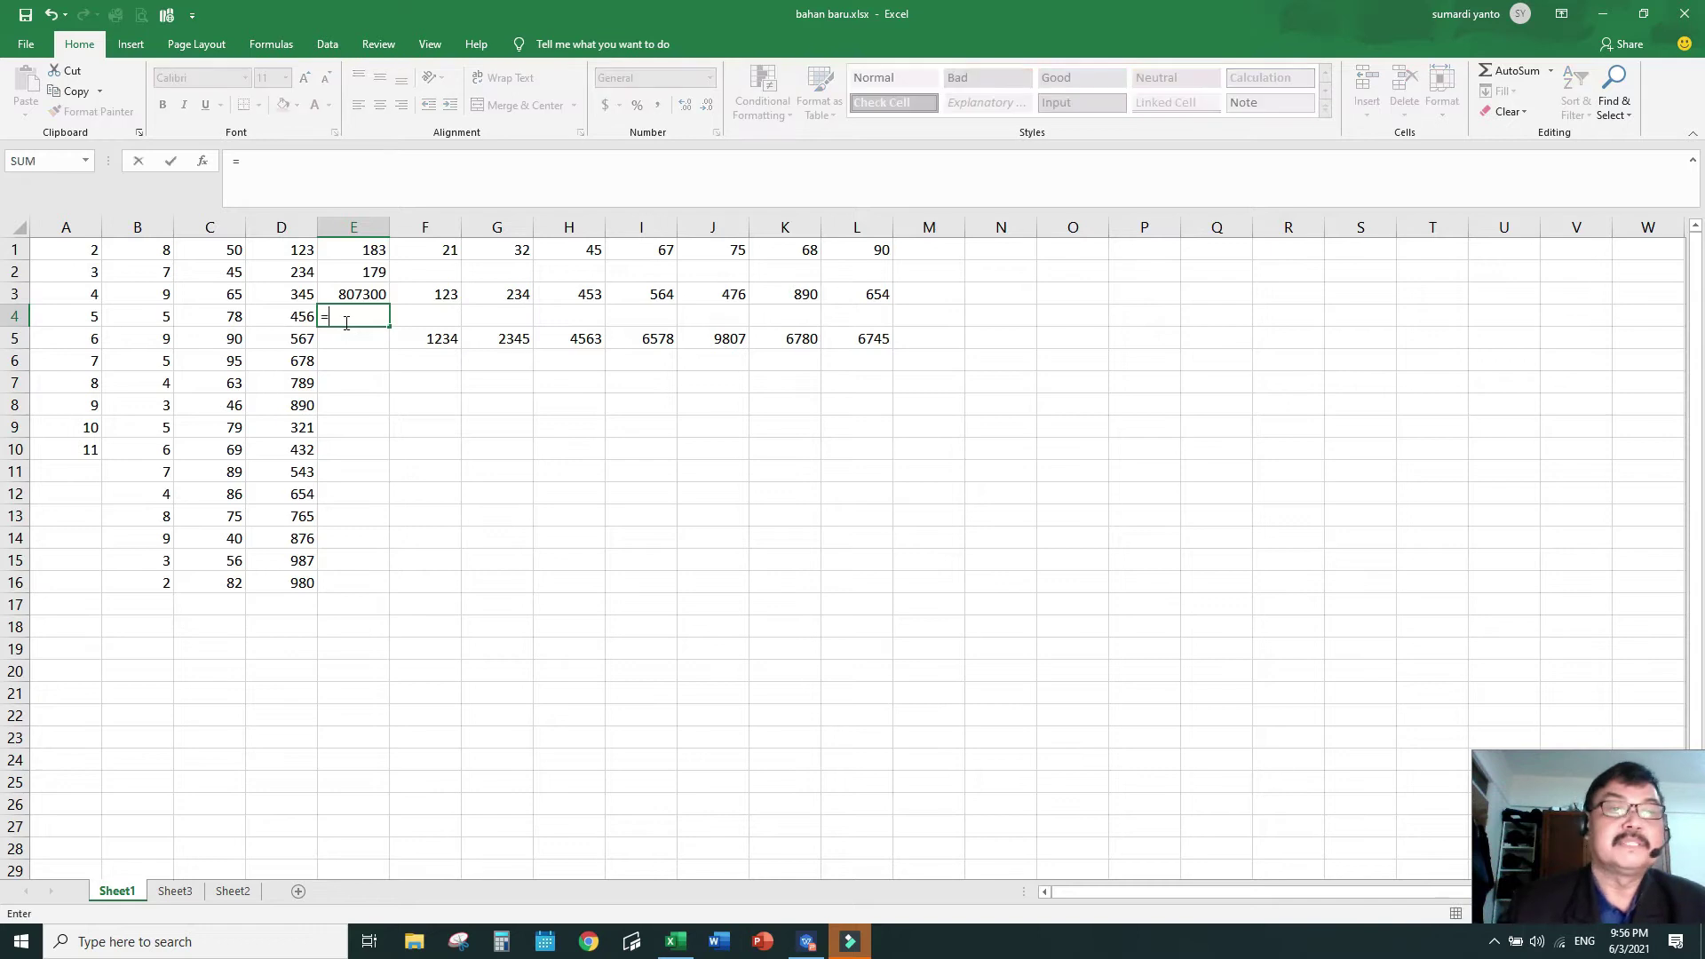
left_click(293, 320)
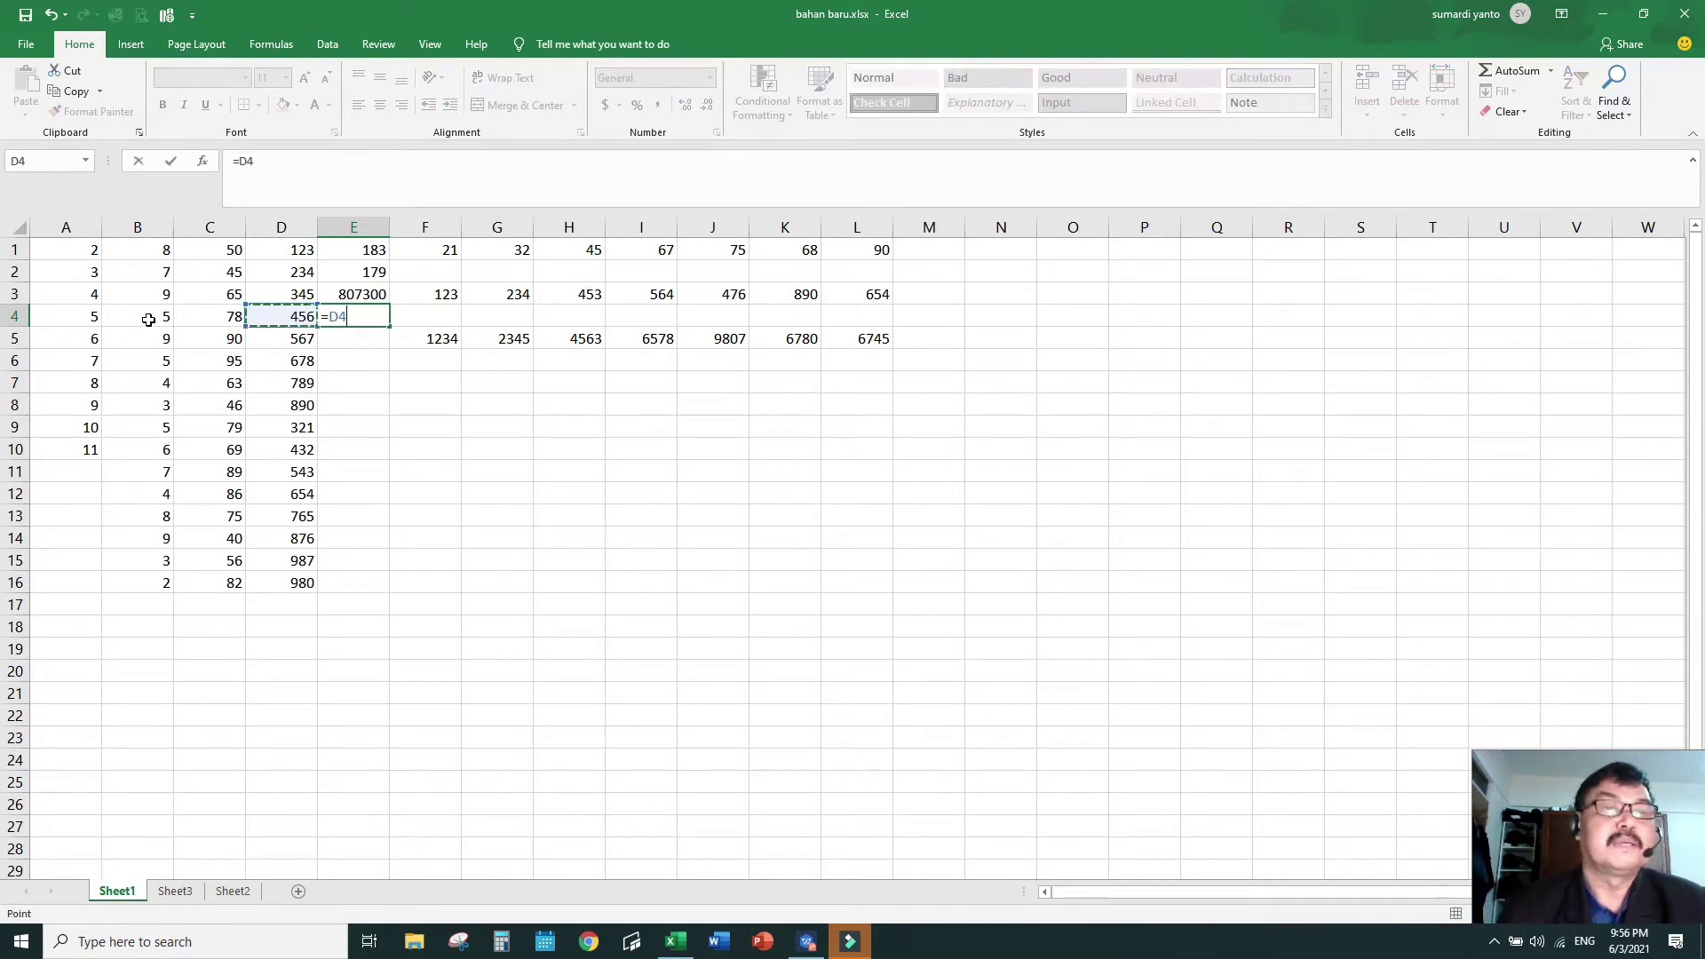
type("/")
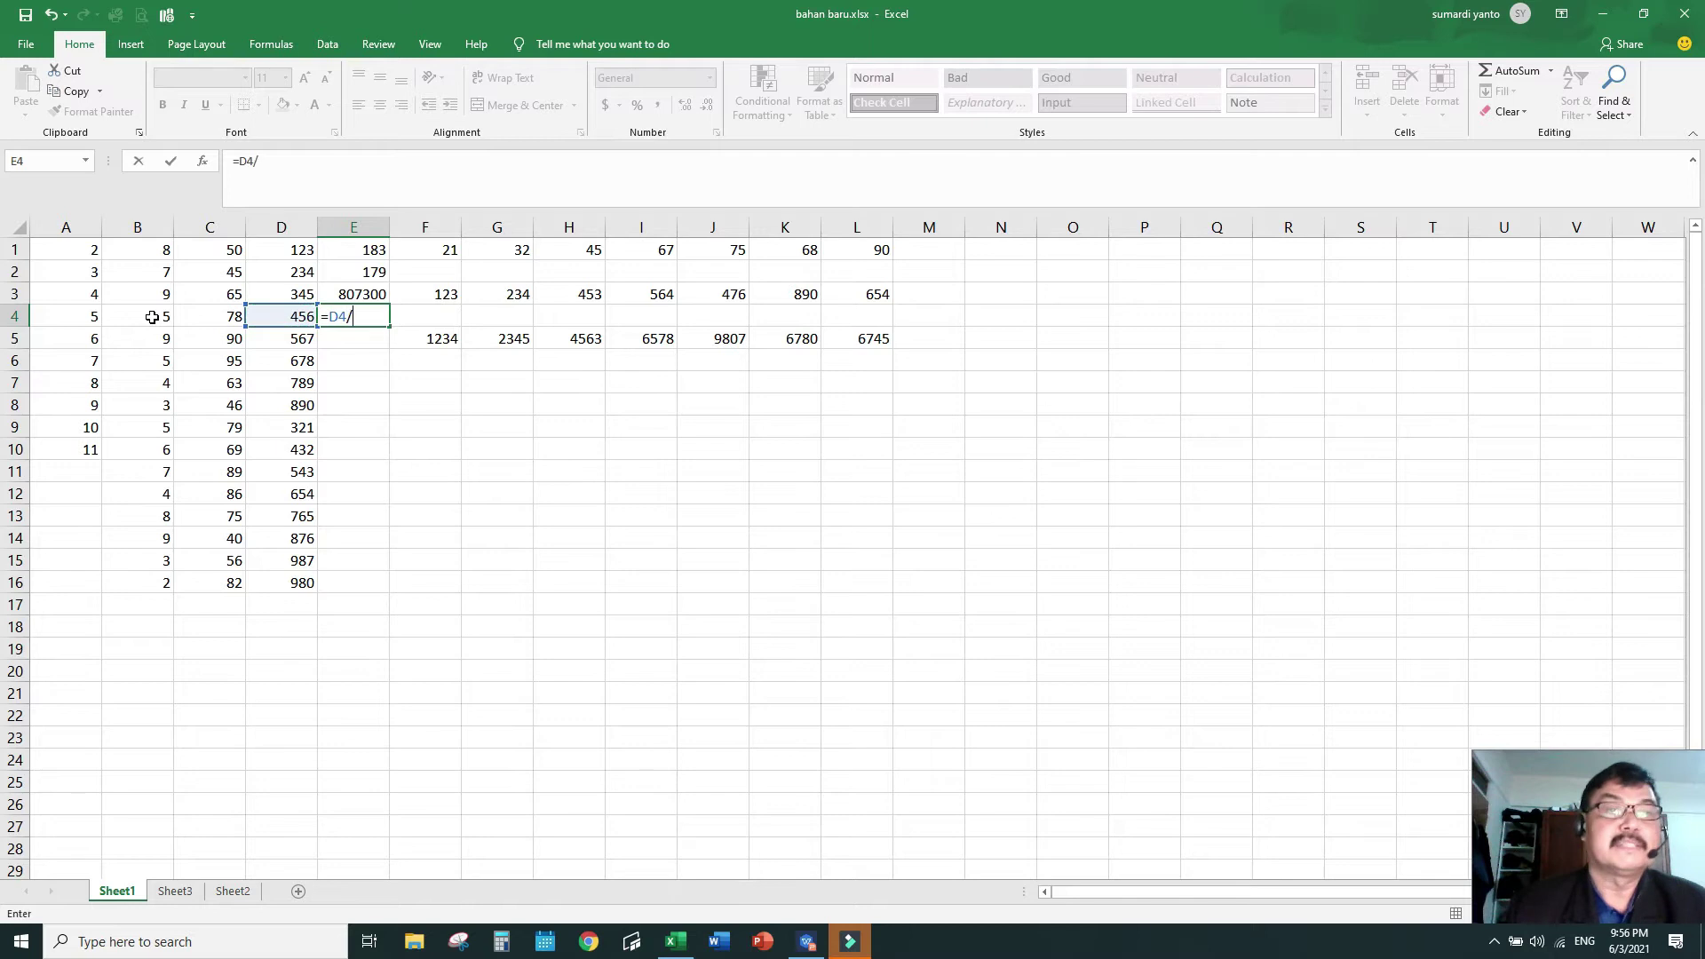
left_click(151, 315)
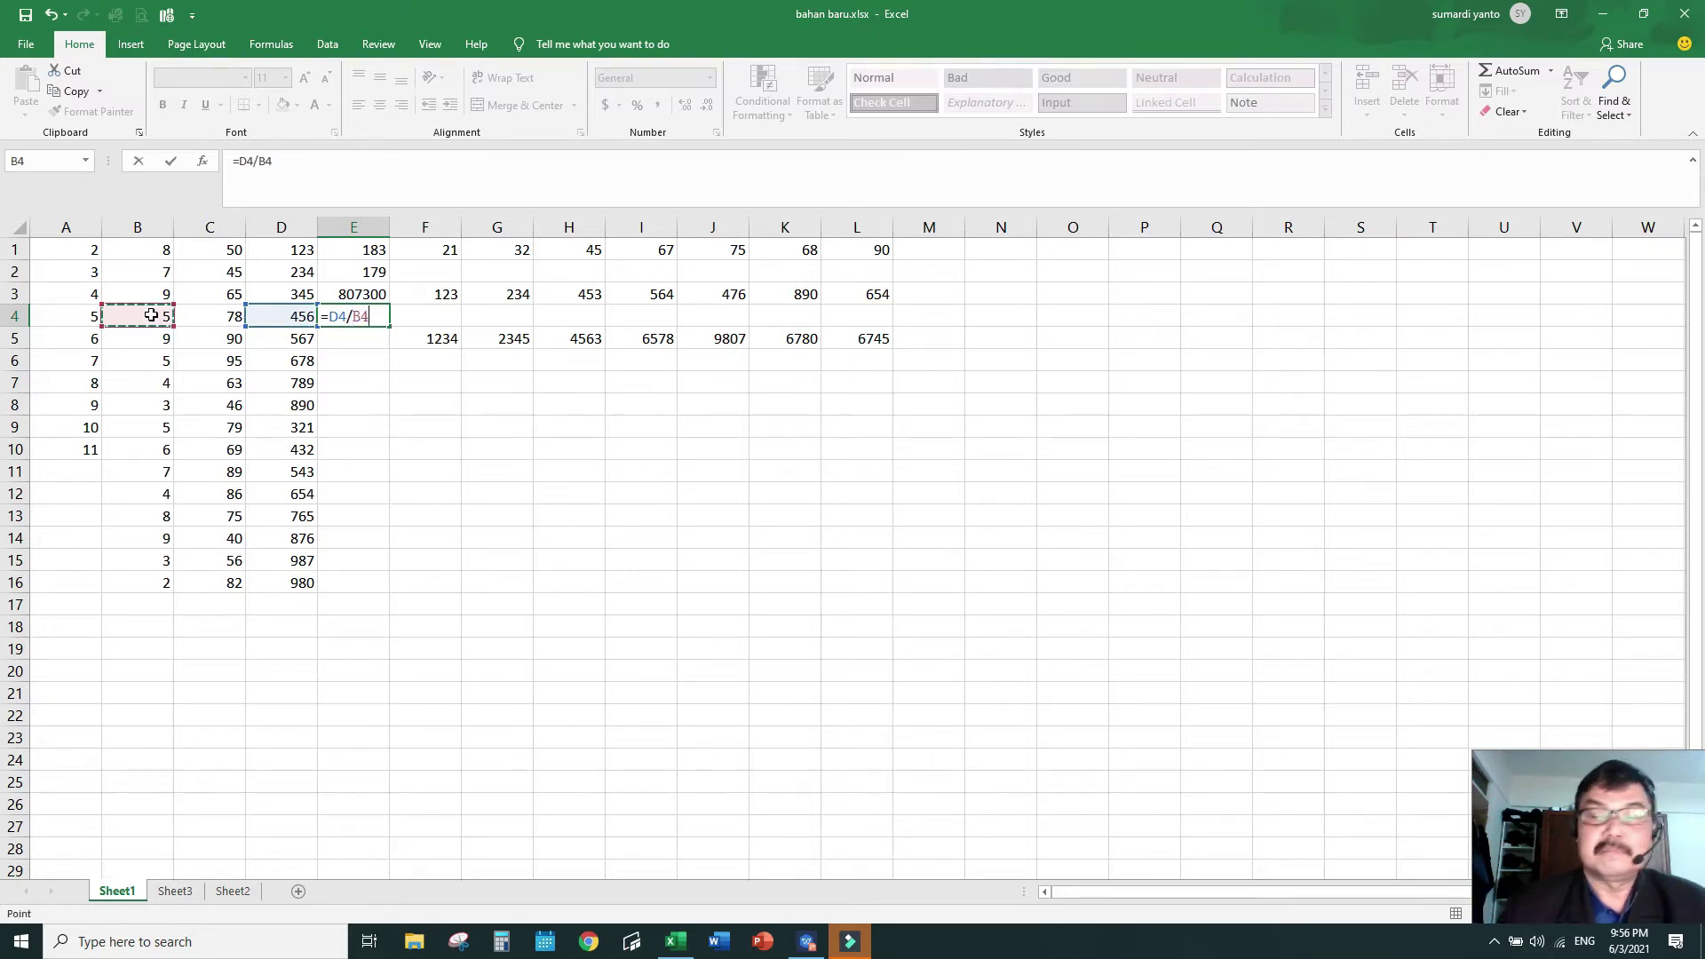
key("Return")
- Review the addition, subtraction, multiplication and division formulas in cells E1 to E4
left_click(359, 256)
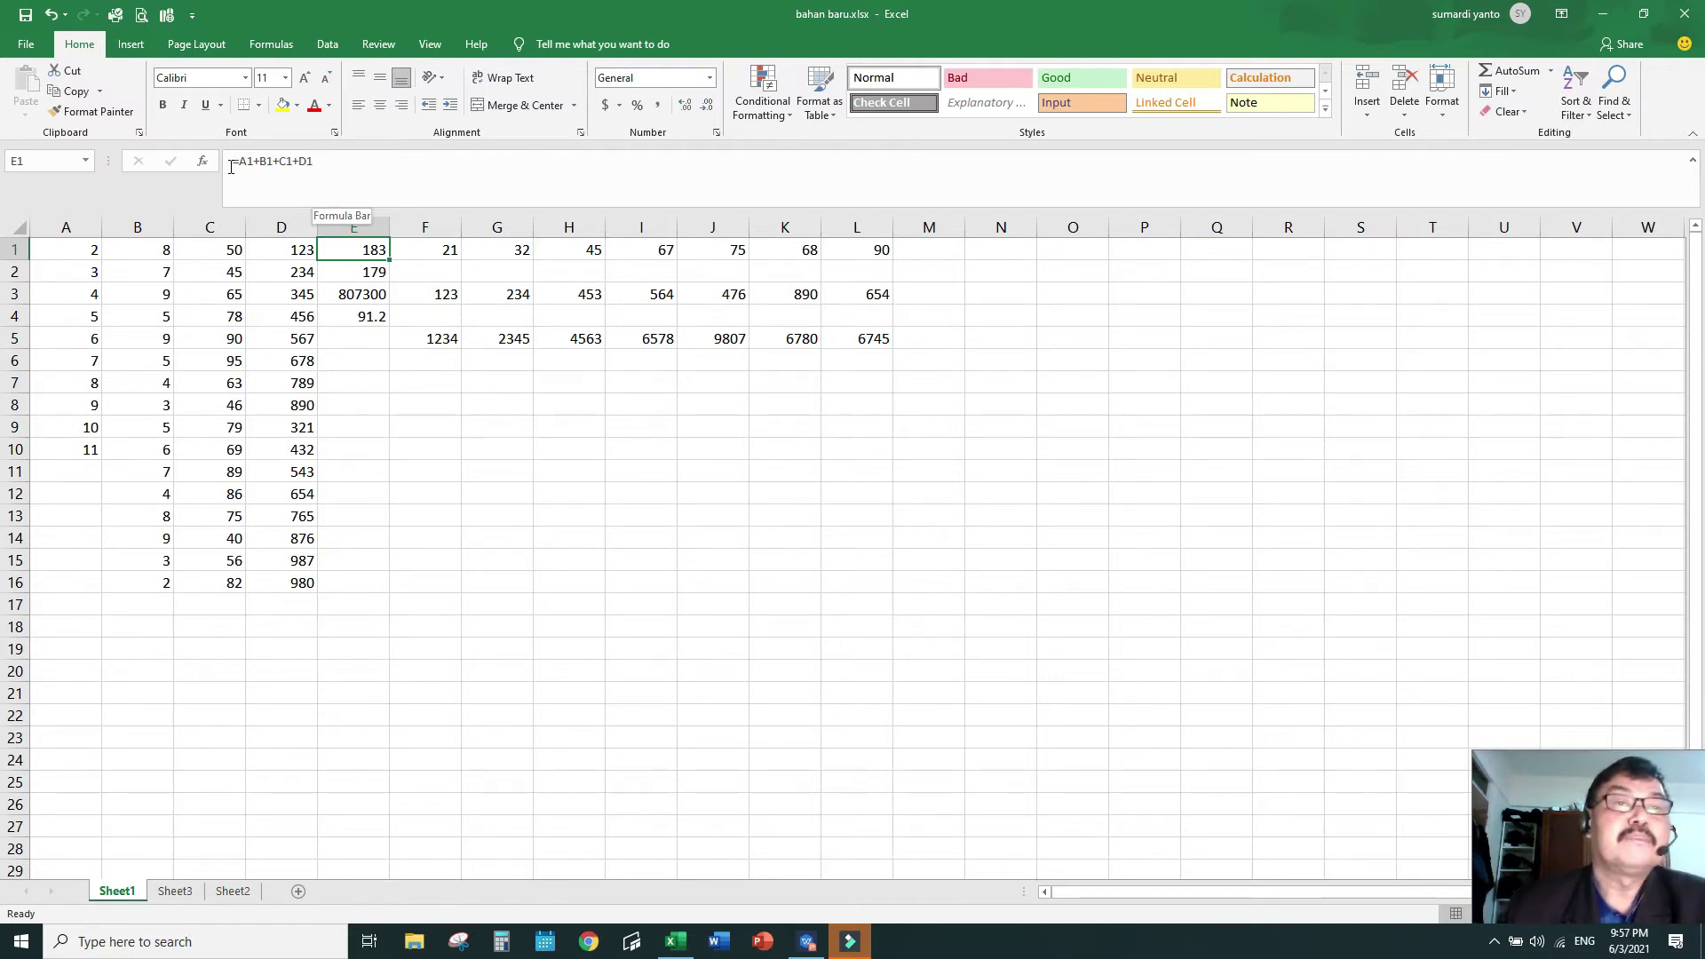
left_click(372, 274)
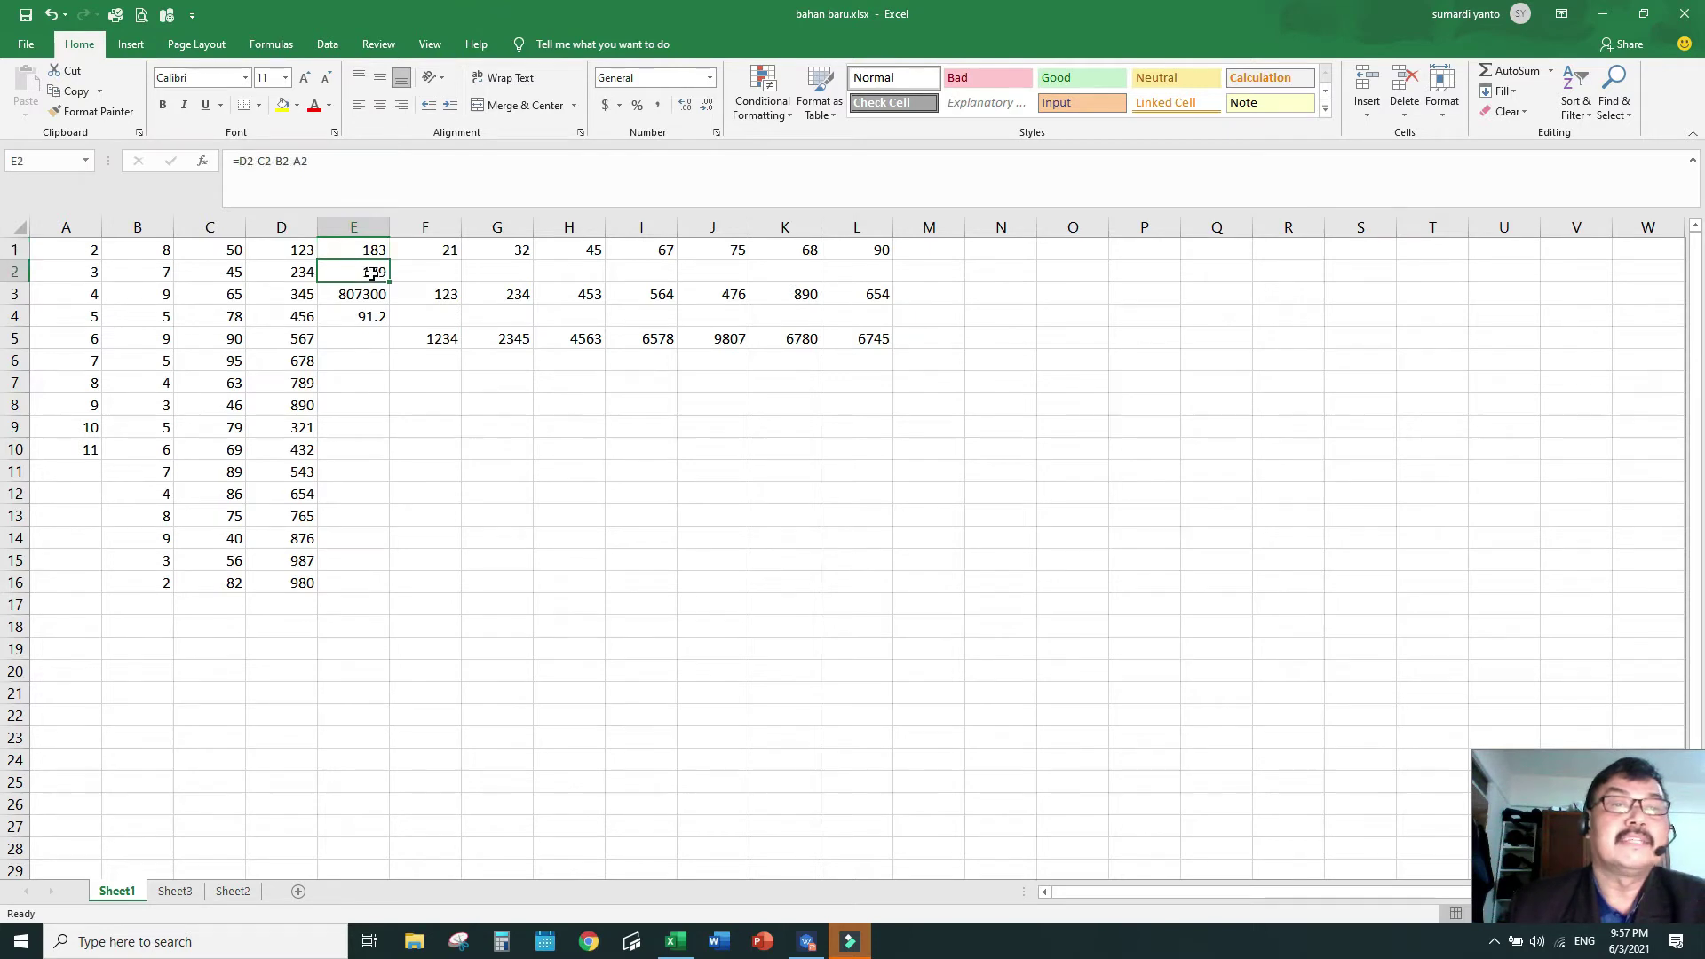
left_click(370, 295)
left_click(371, 318)
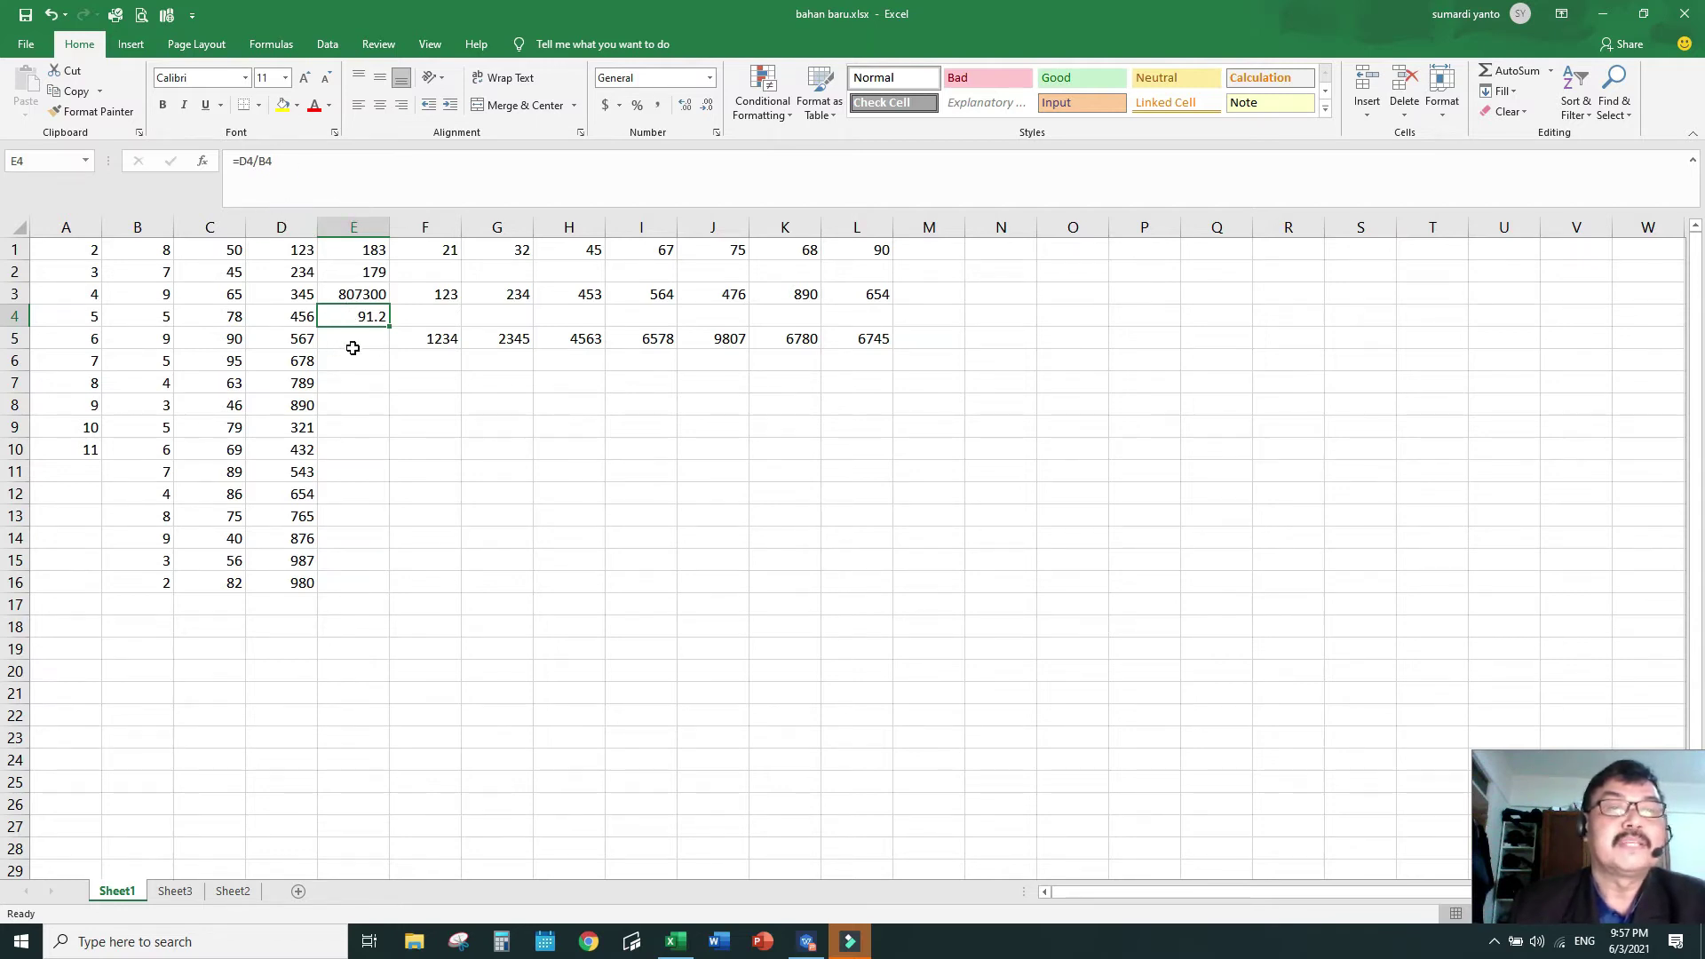
left_click(361, 283)
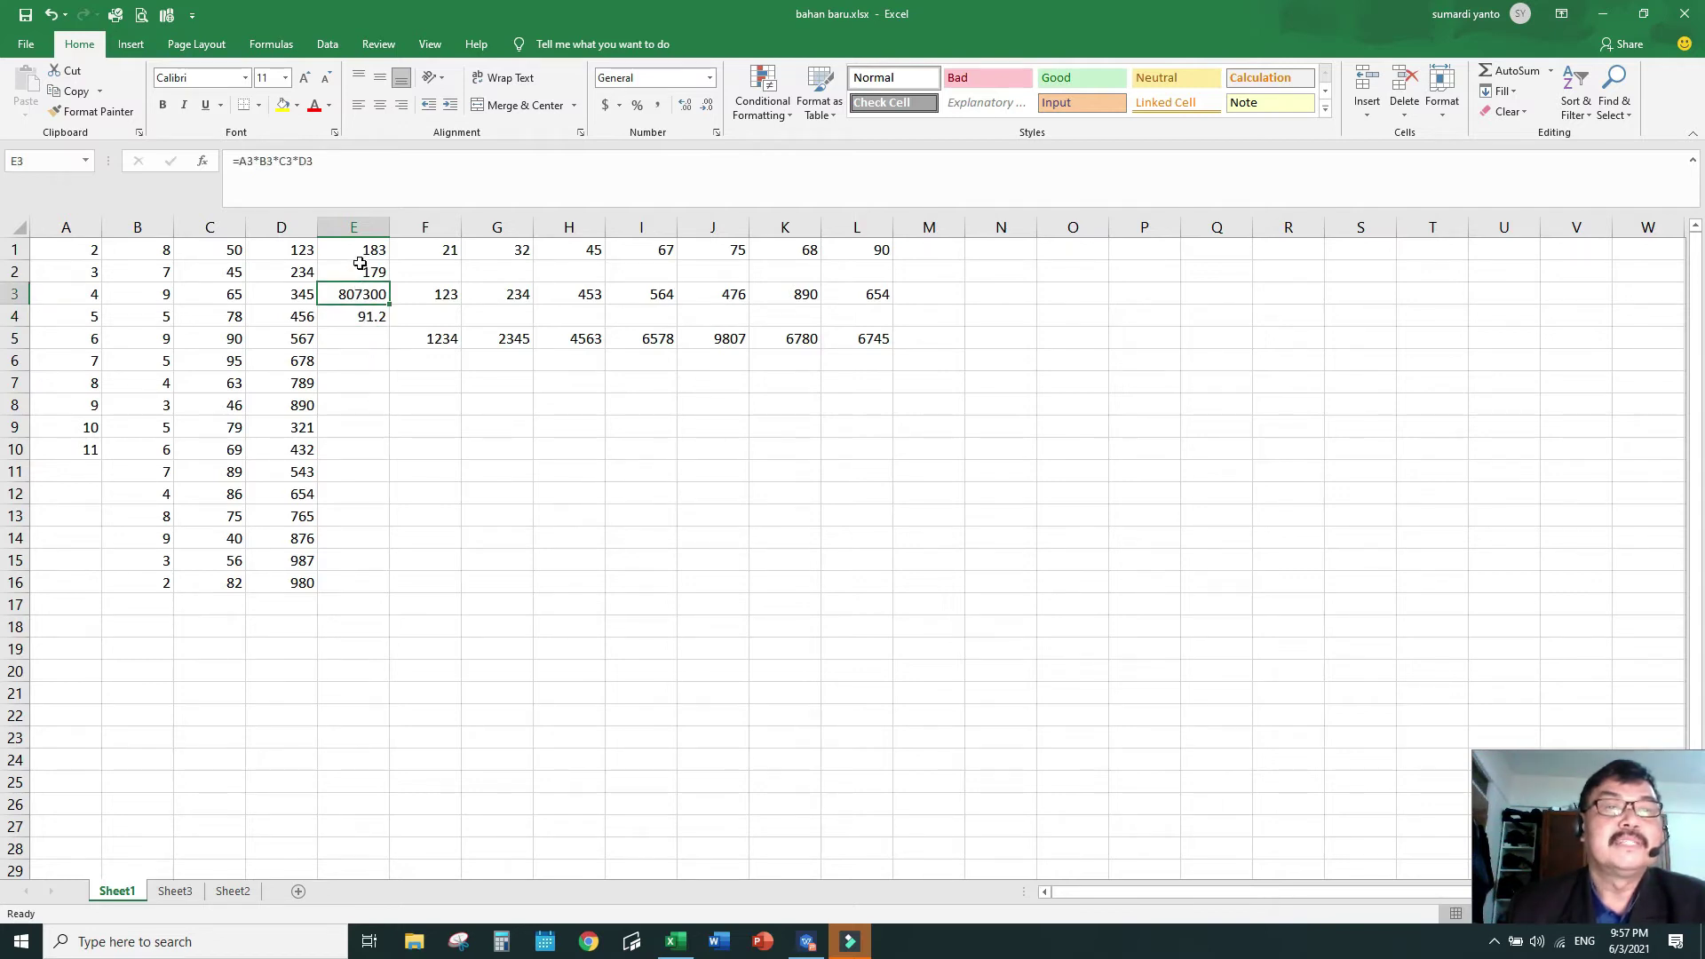
- Clear the formulas from cells E1 to E4
left_click_drag(361, 253, 367, 318)
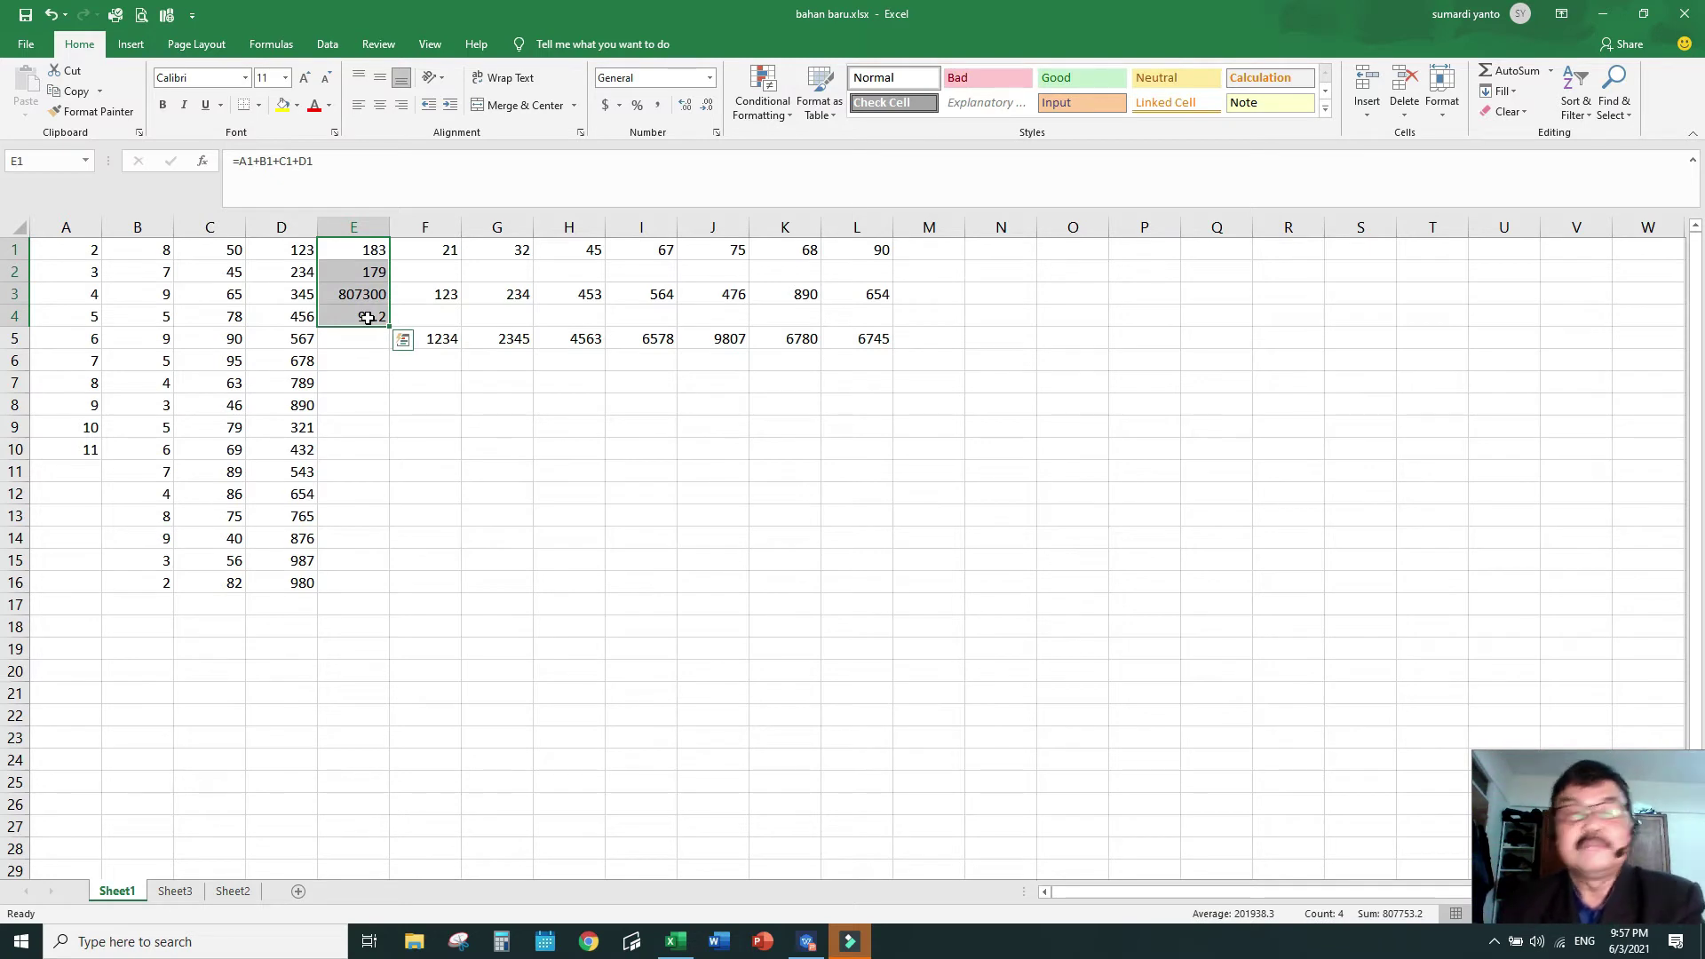
key("Delete")
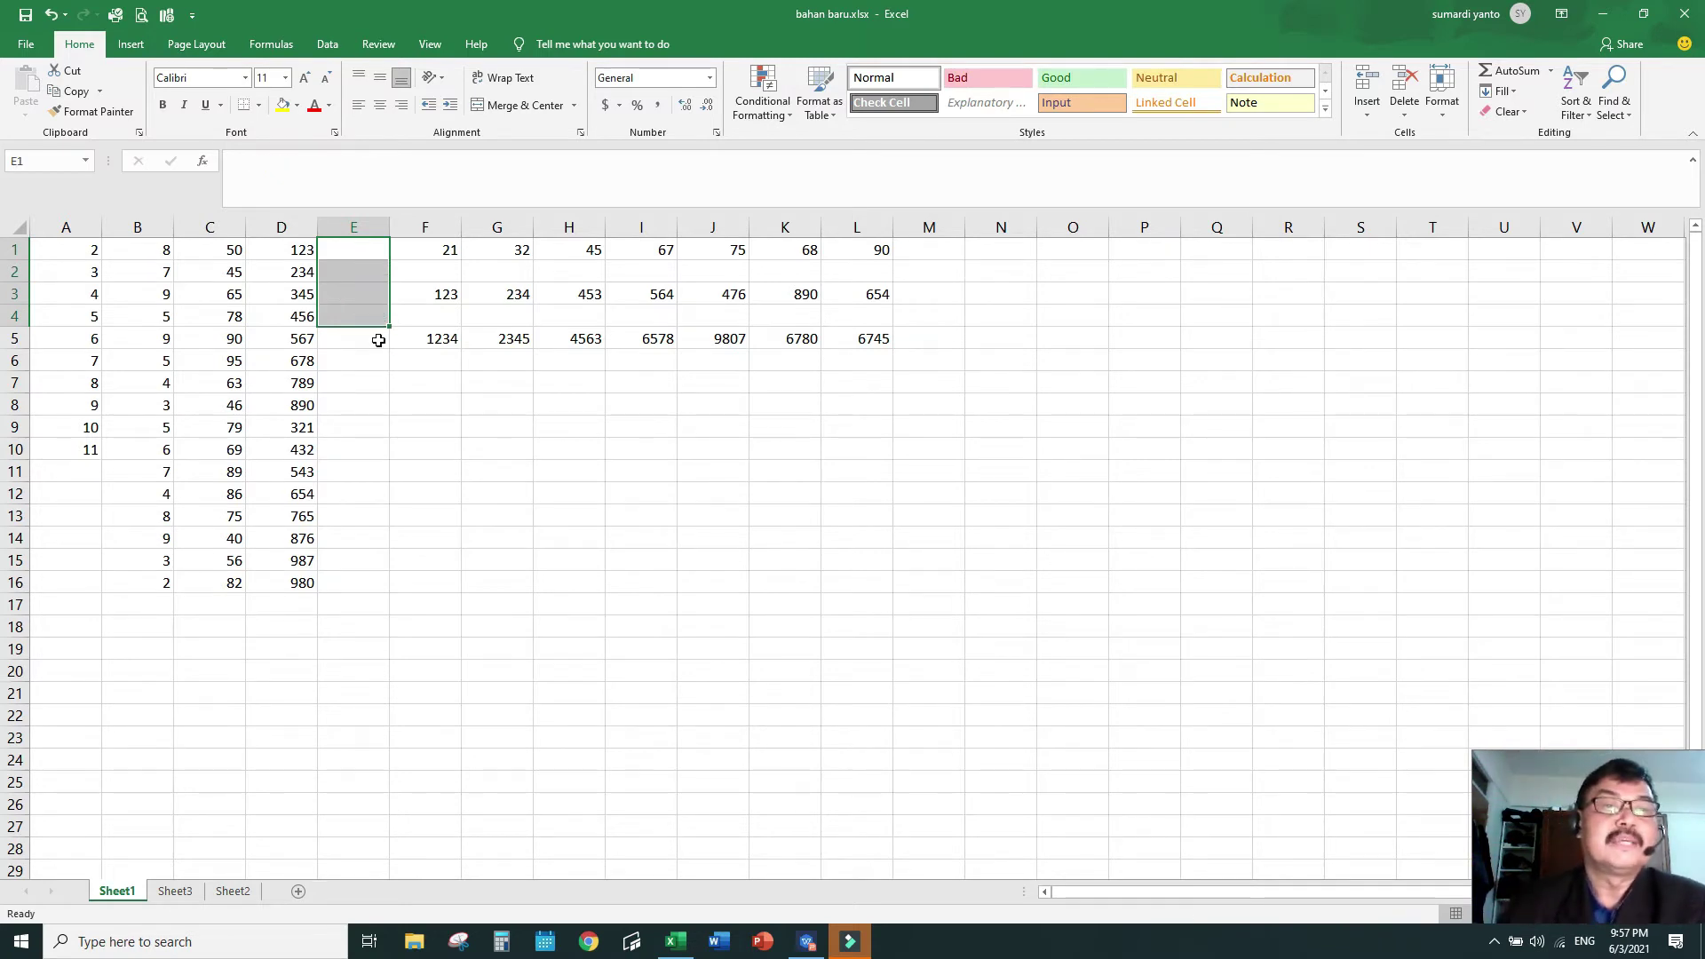
left_click(1551, 73)
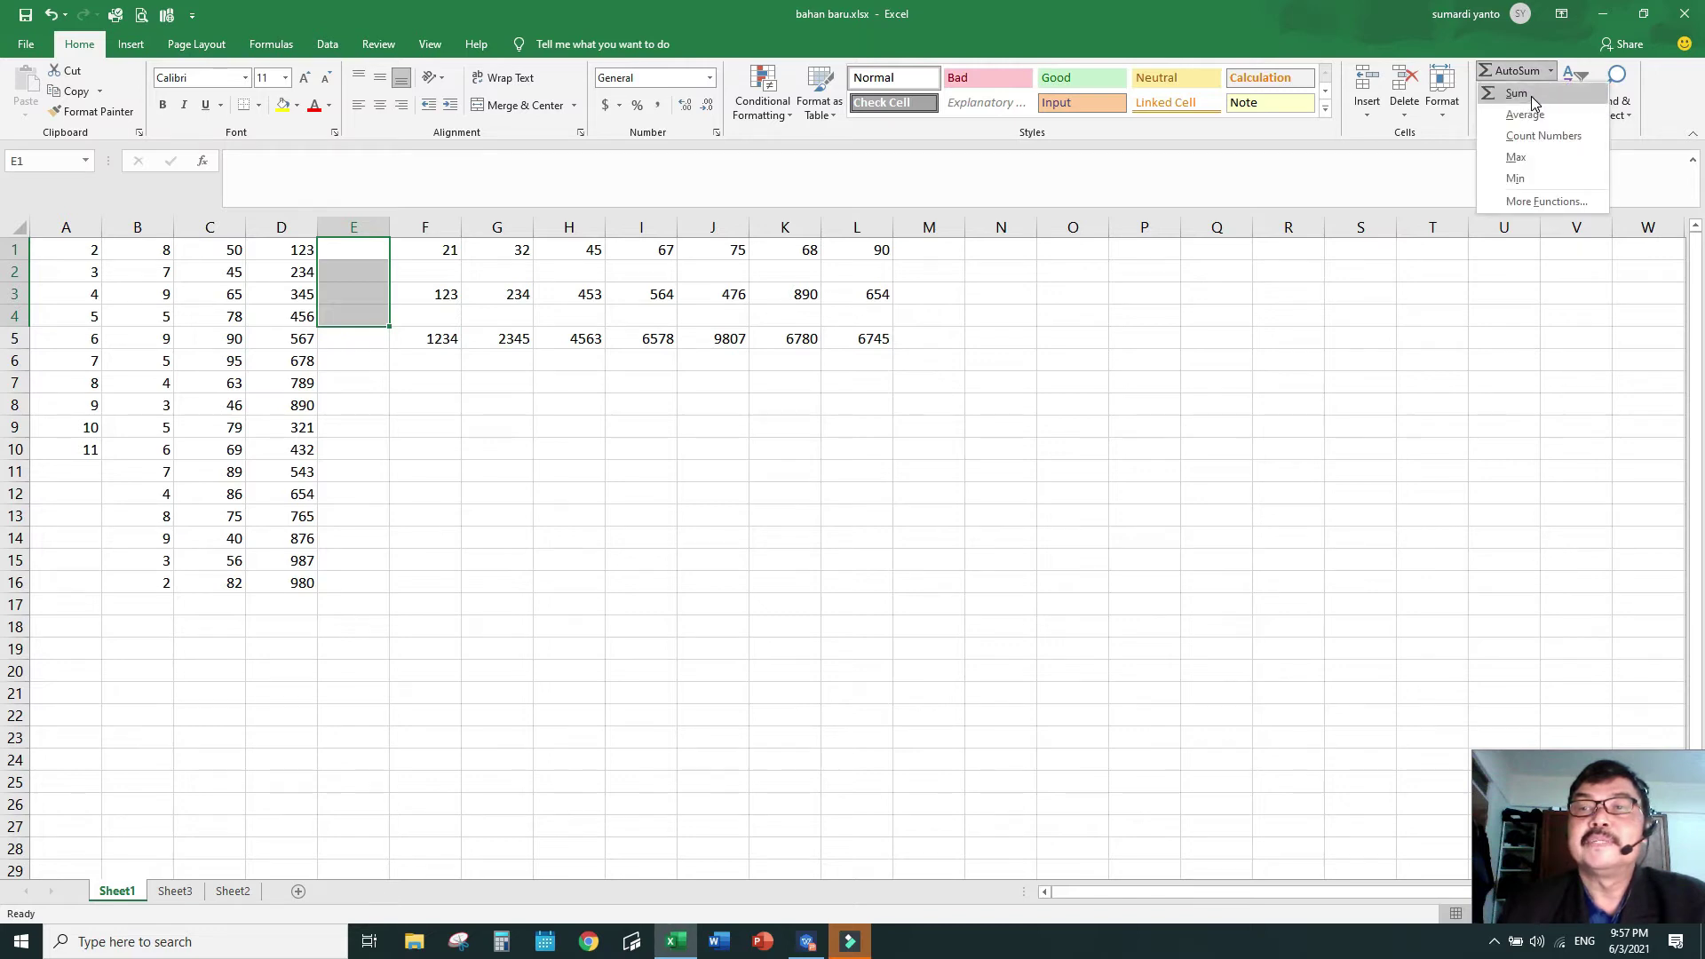
left_click(1448, 282)
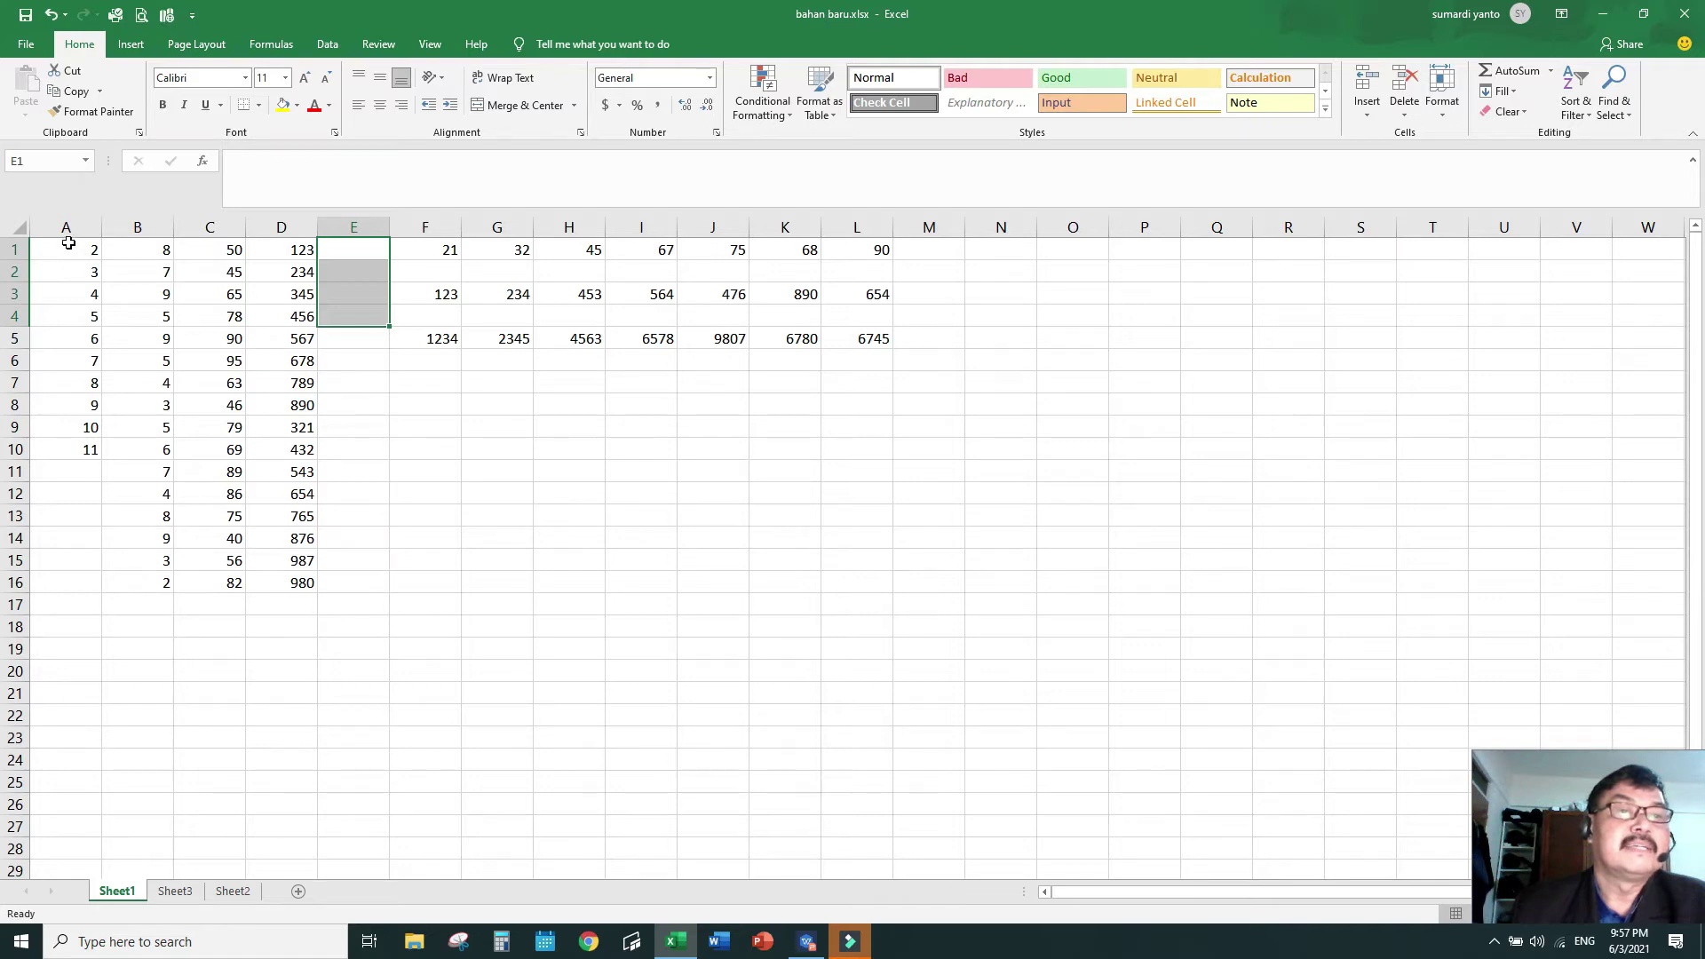
- Total column A's values in A17 with AutoSum over A1:A16, and check the resulting formula
left_click_drag(73, 250, 69, 456)
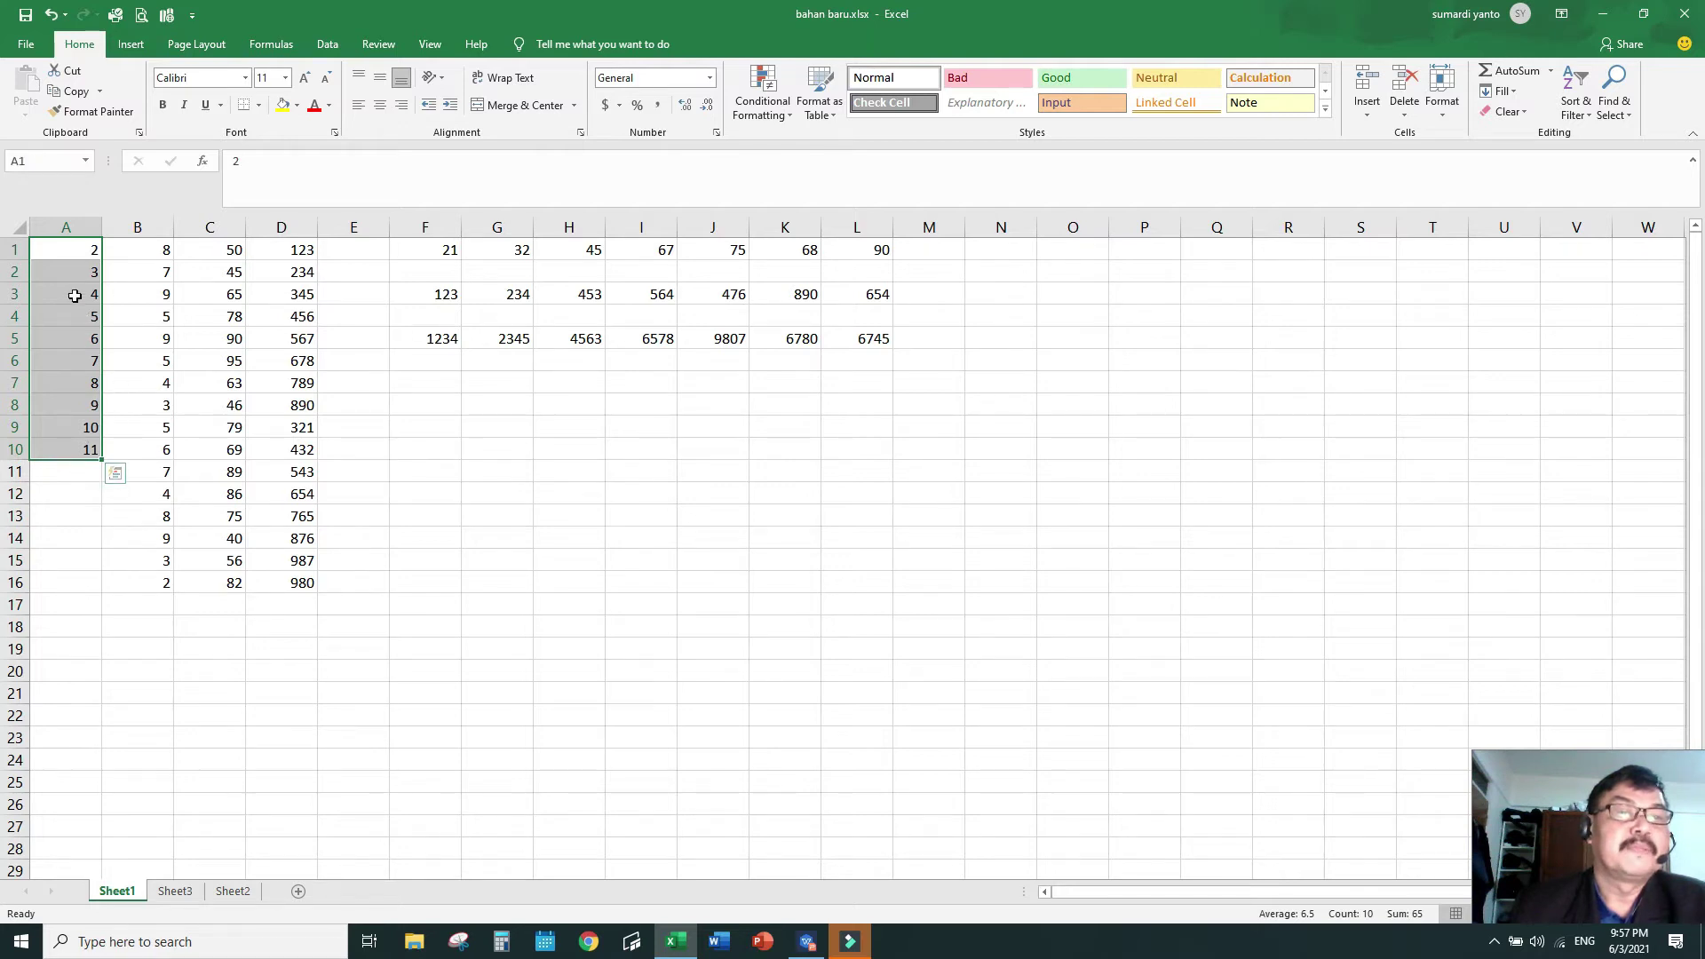
left_click(66, 256)
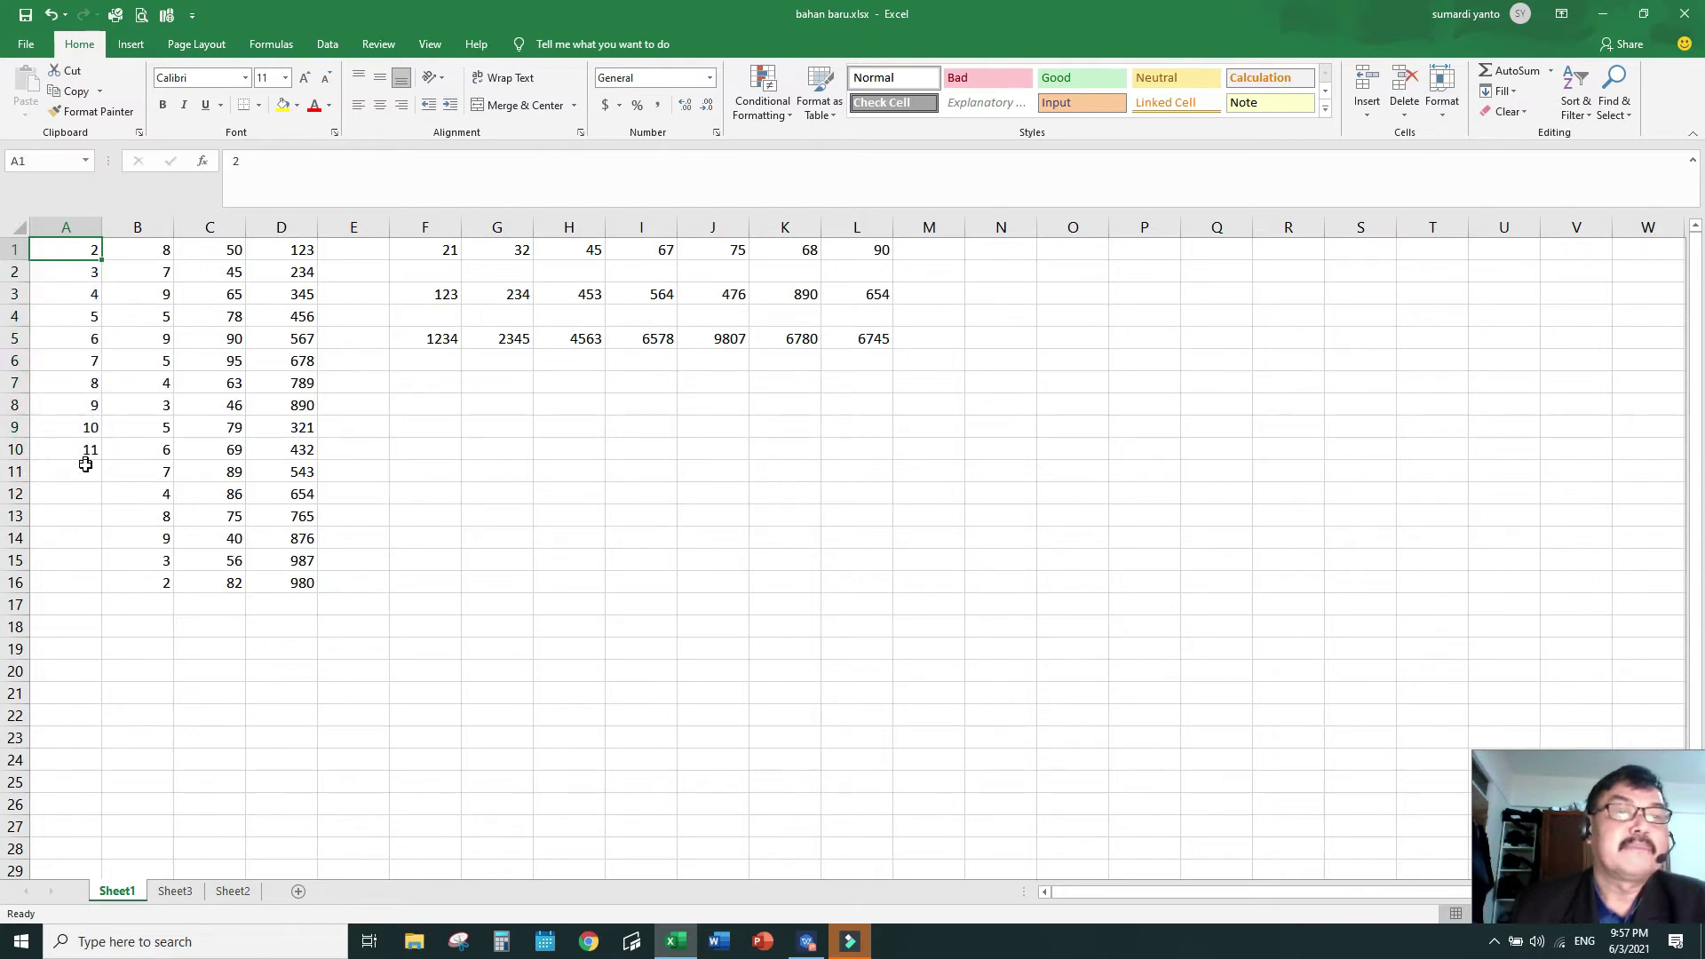
left_click_drag(73, 249, 54, 473)
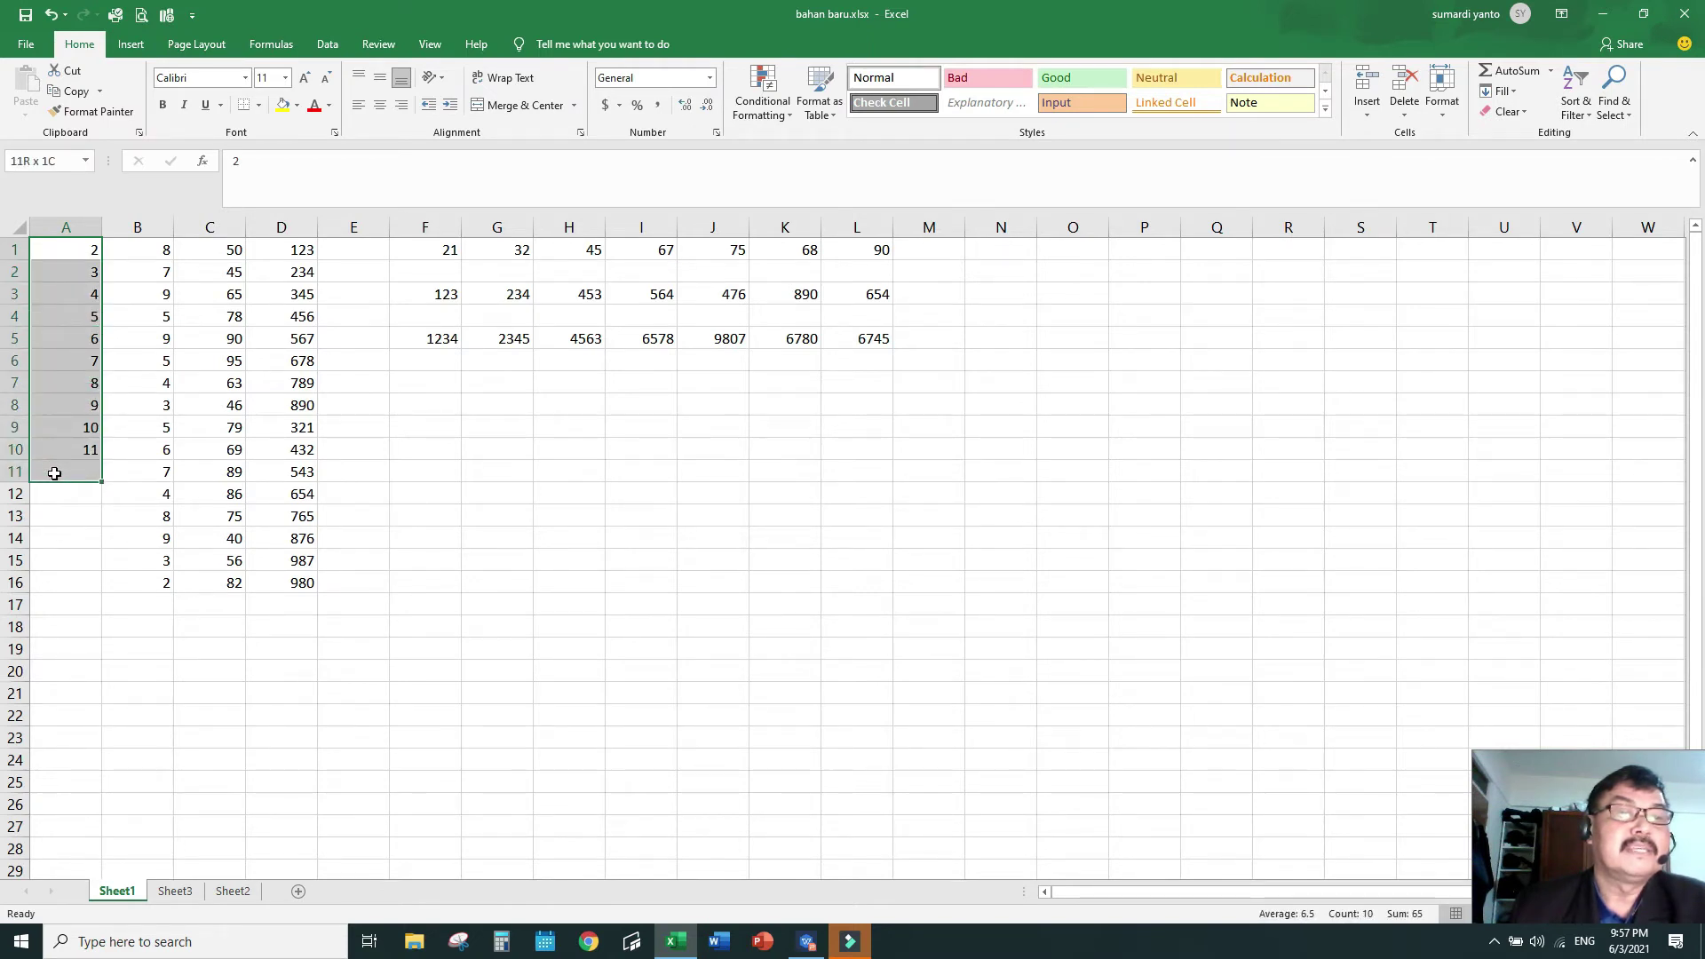
left_click_drag(54, 473, 65, 601)
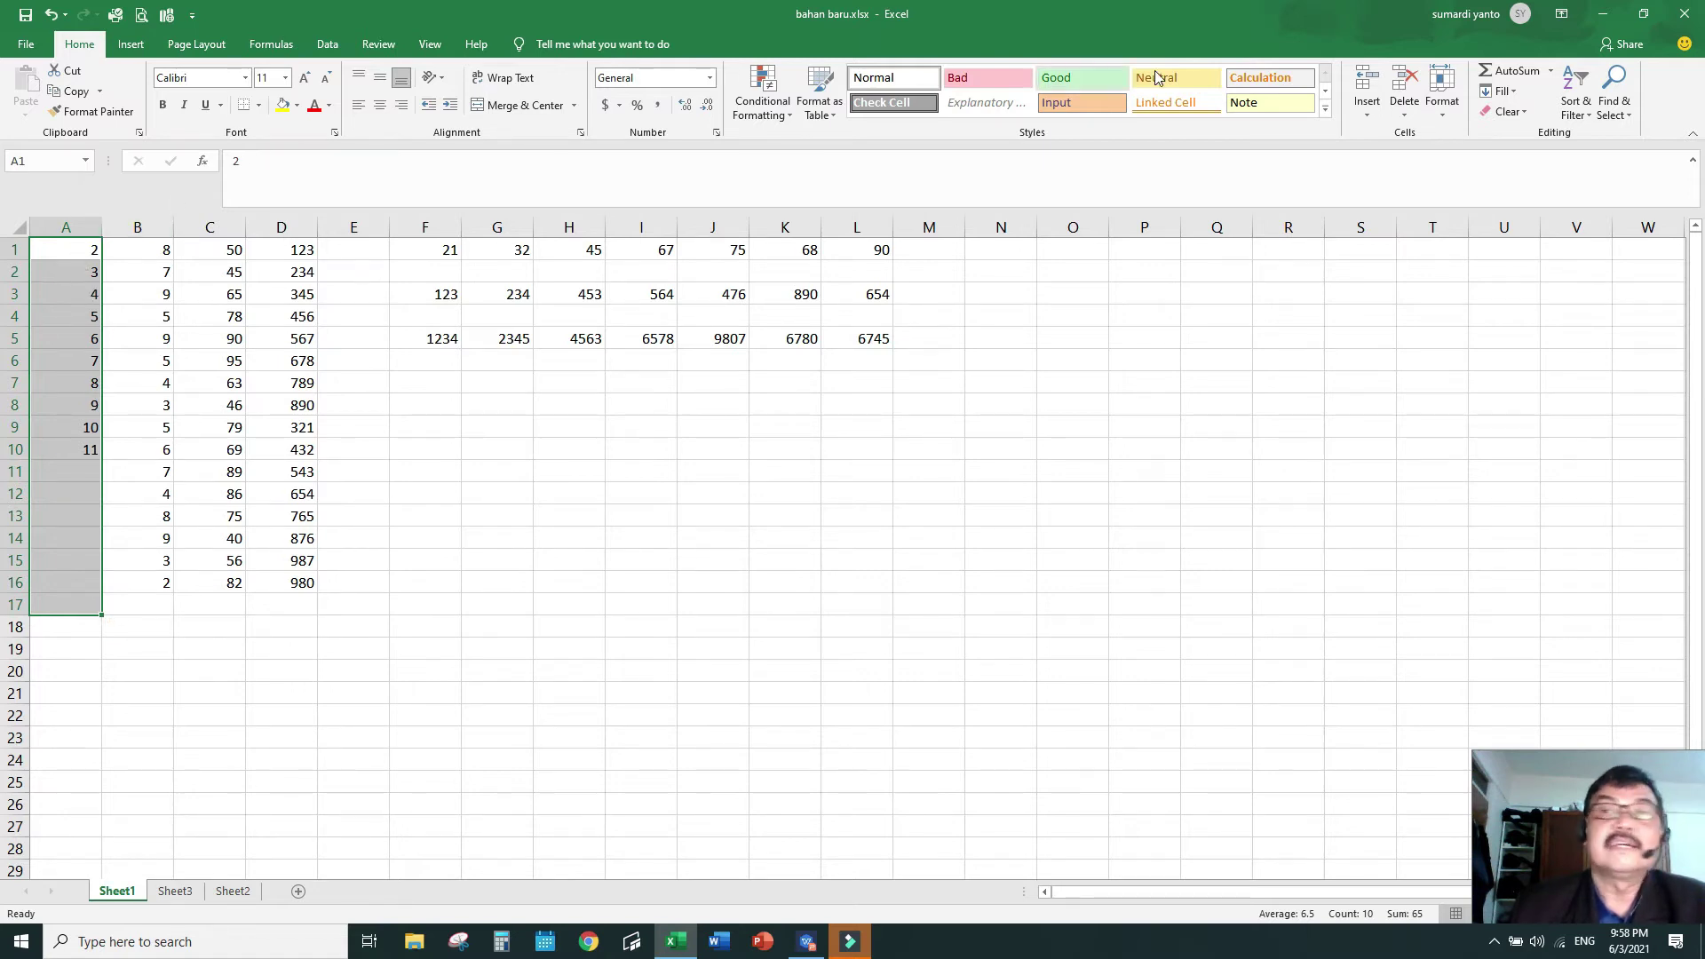
left_click(1551, 71)
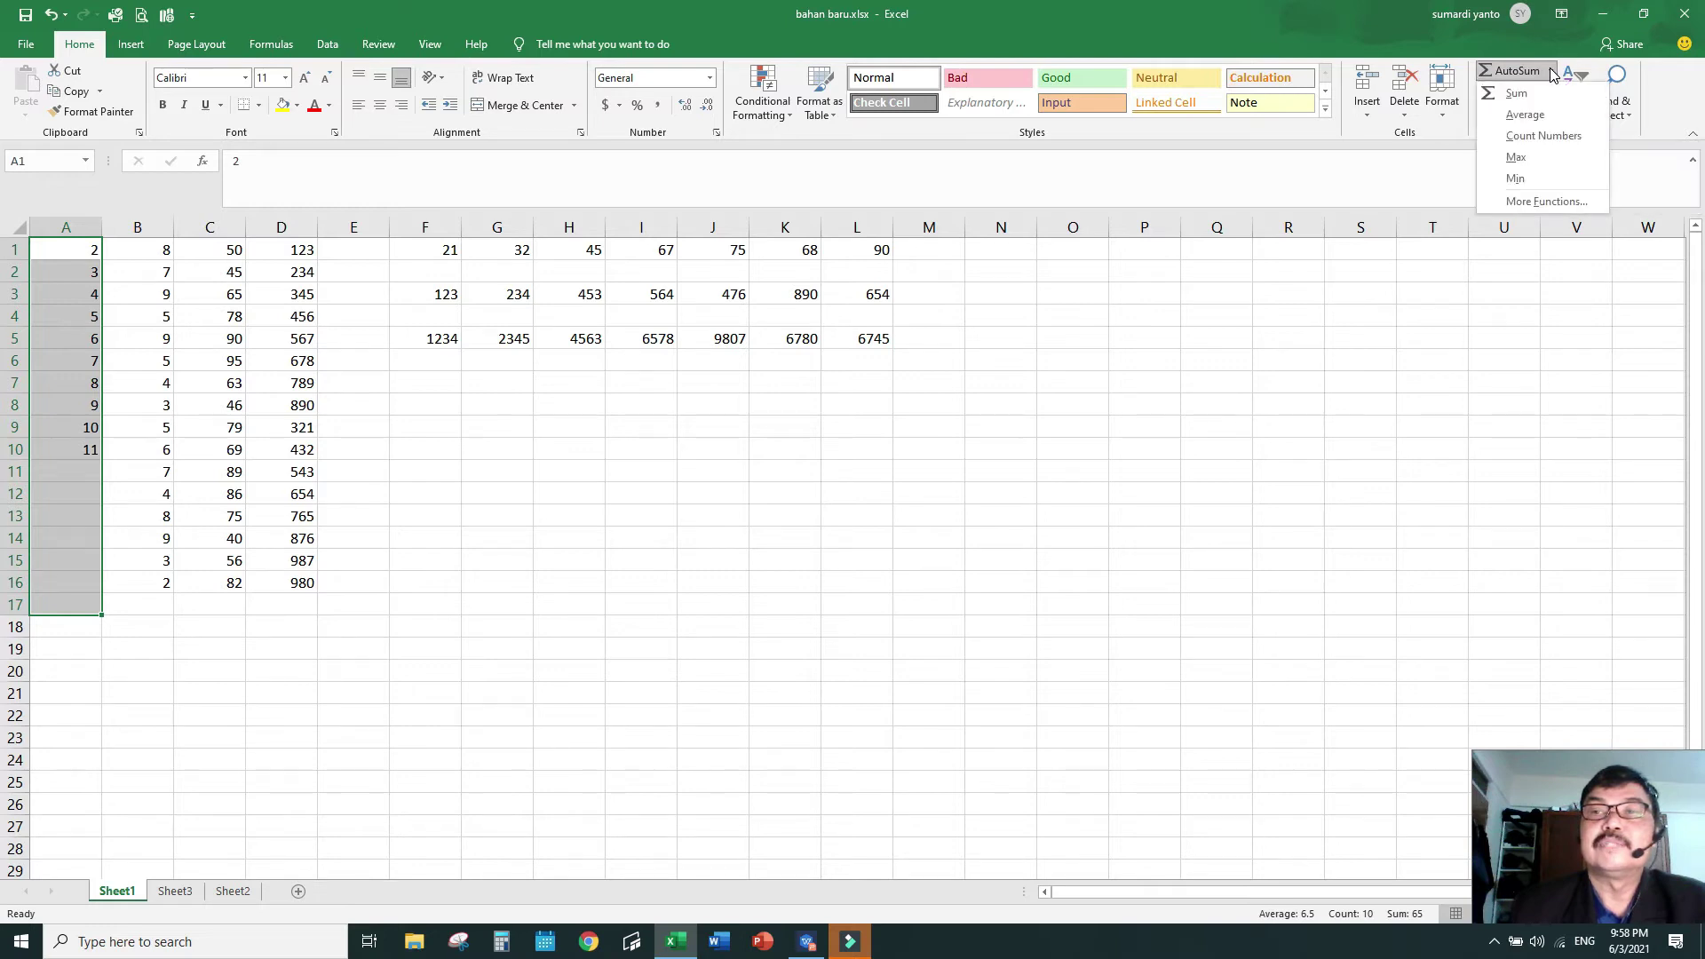
left_click(1515, 95)
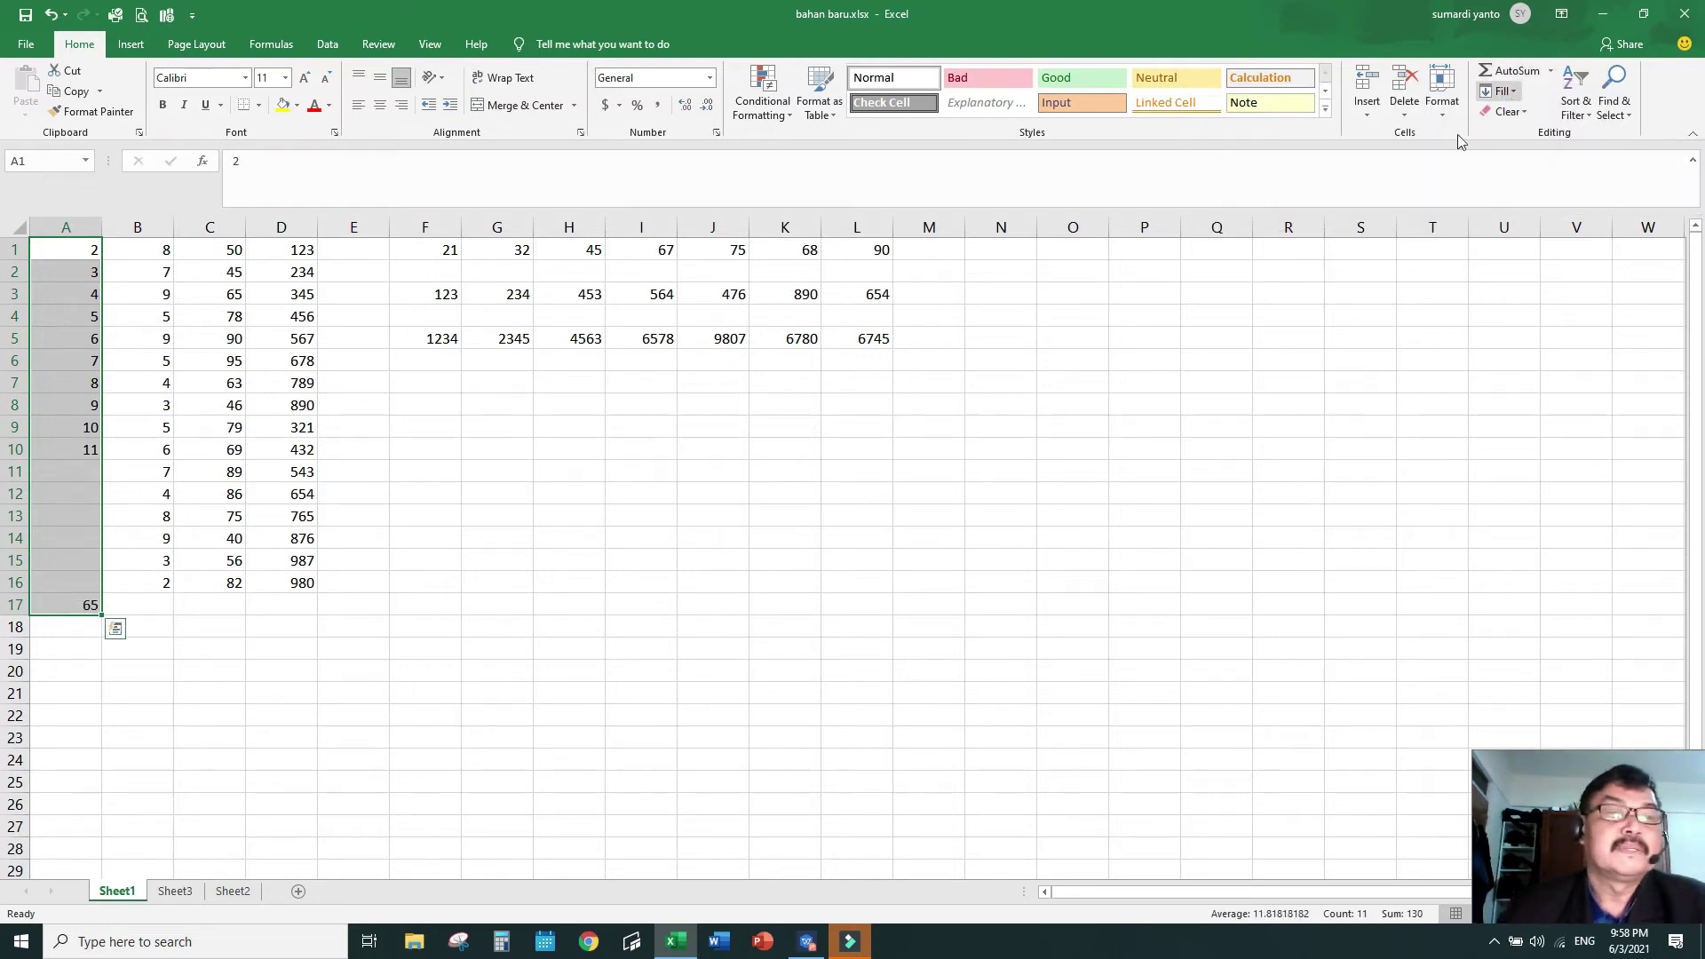
left_click(339, 662)
left_click(71, 610)
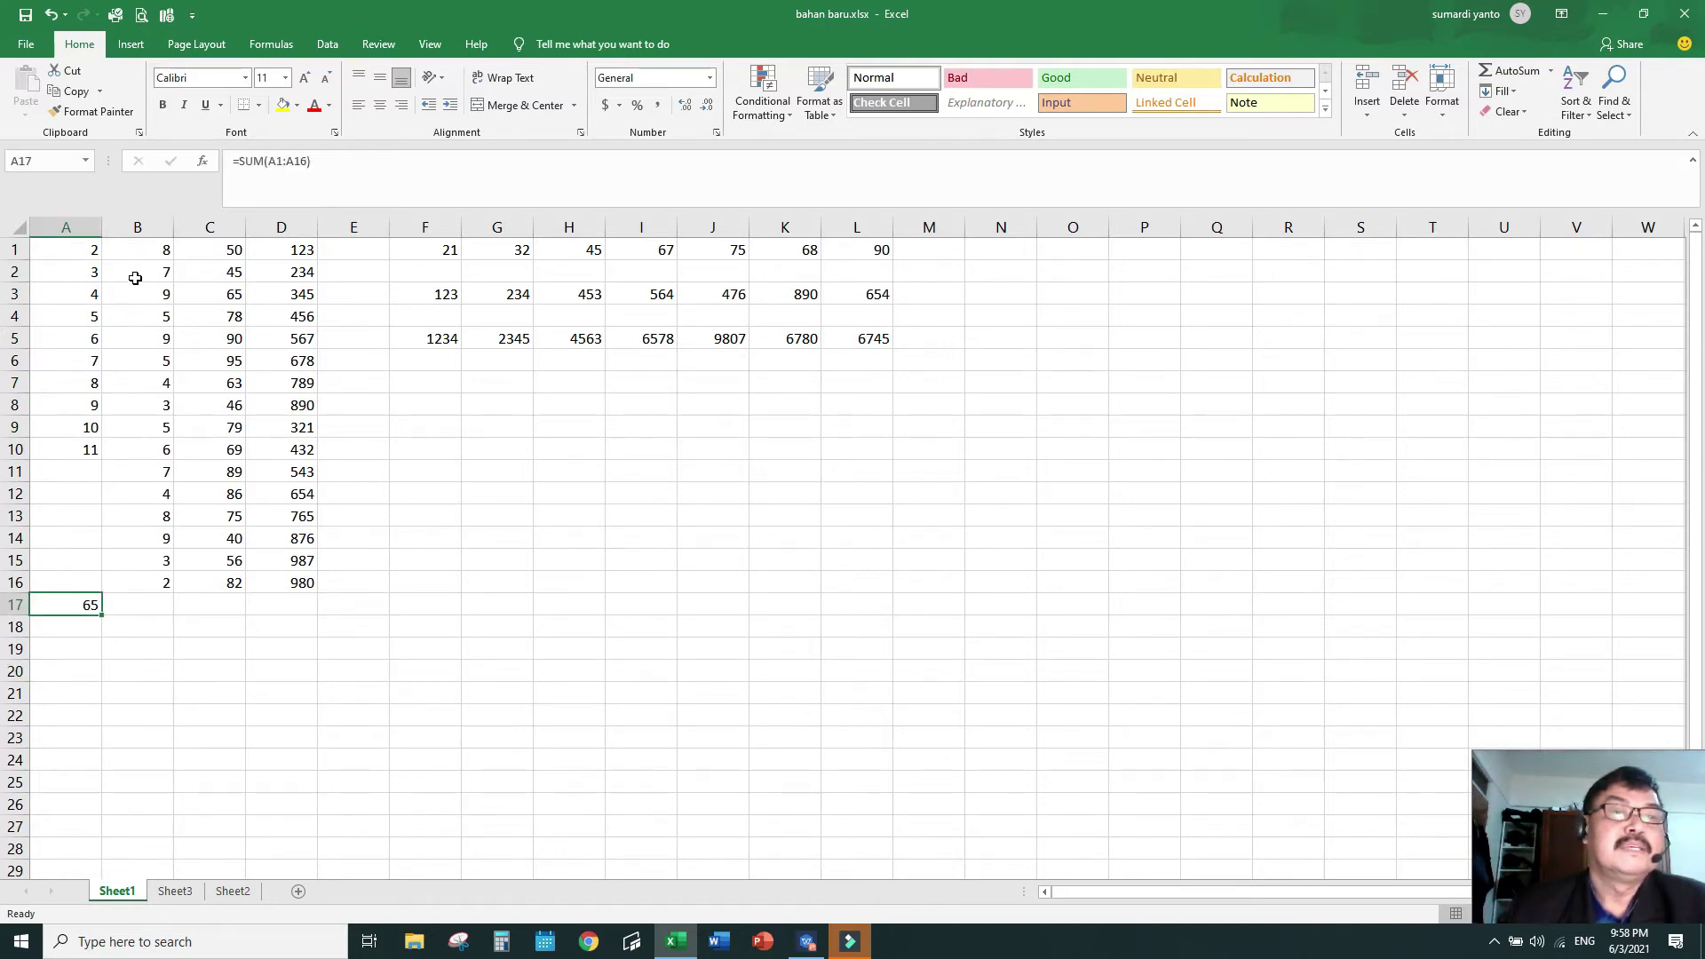
- Total columns B, C and D individually in row 17 with AutoSum over rows 1 to 16
left_click_drag(140, 251, 136, 595)
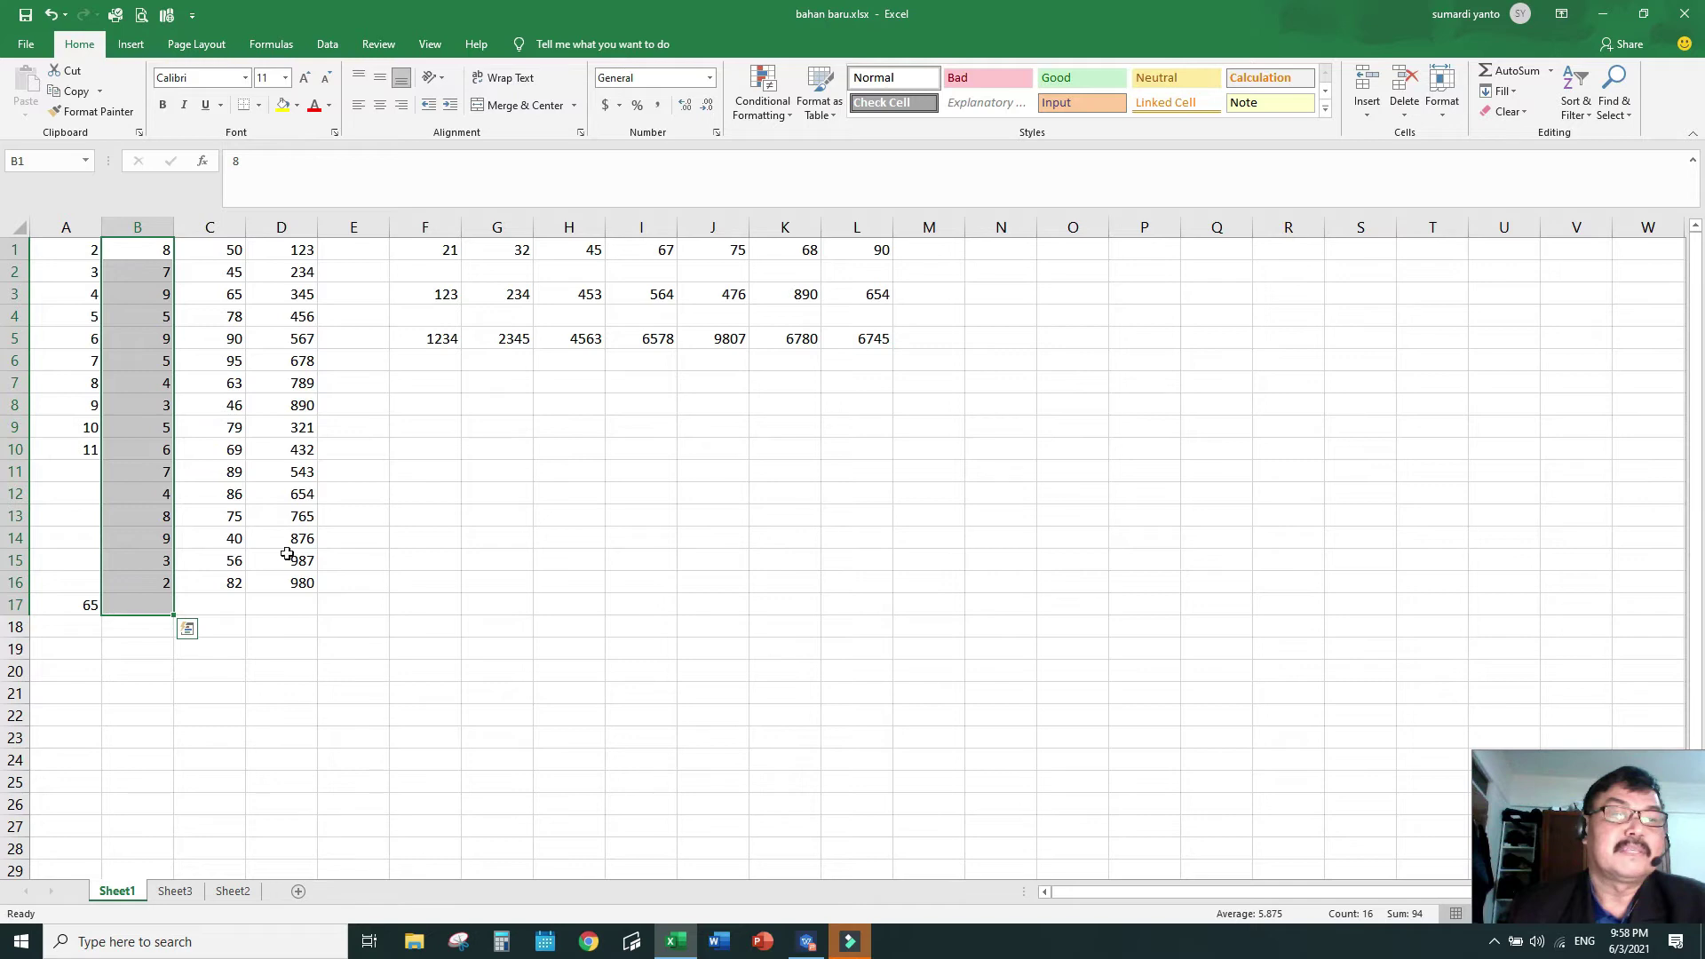
left_click(1551, 71)
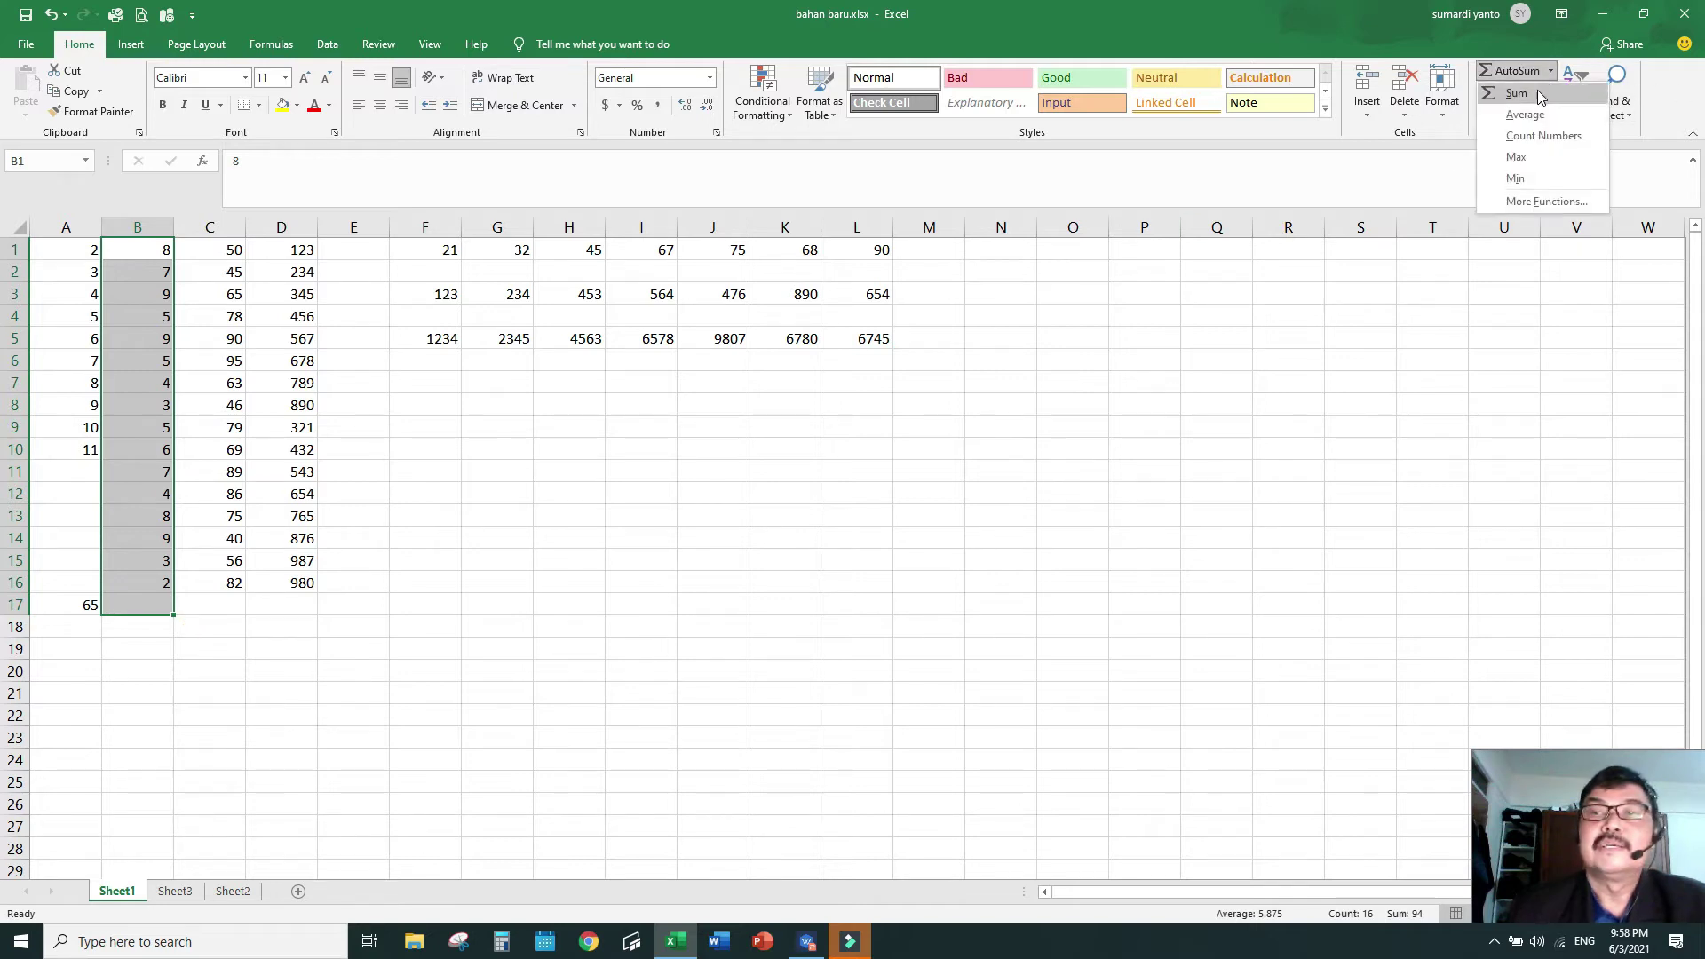
left_click(1537, 92)
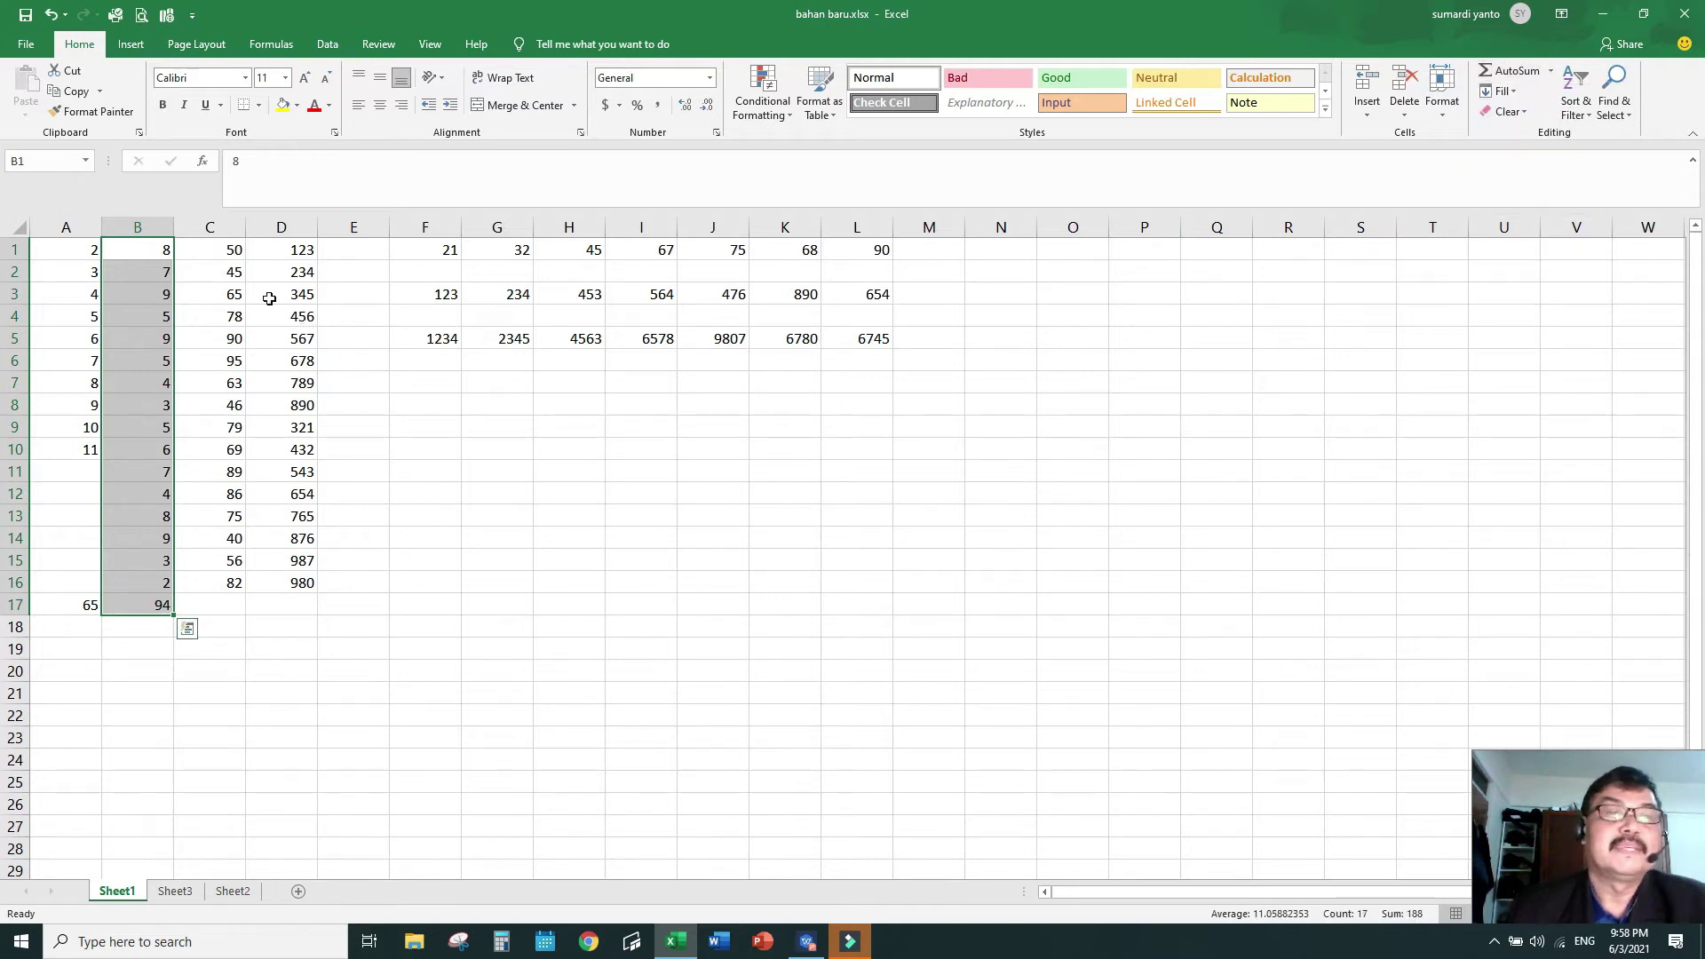
left_click_drag(232, 253, 186, 604)
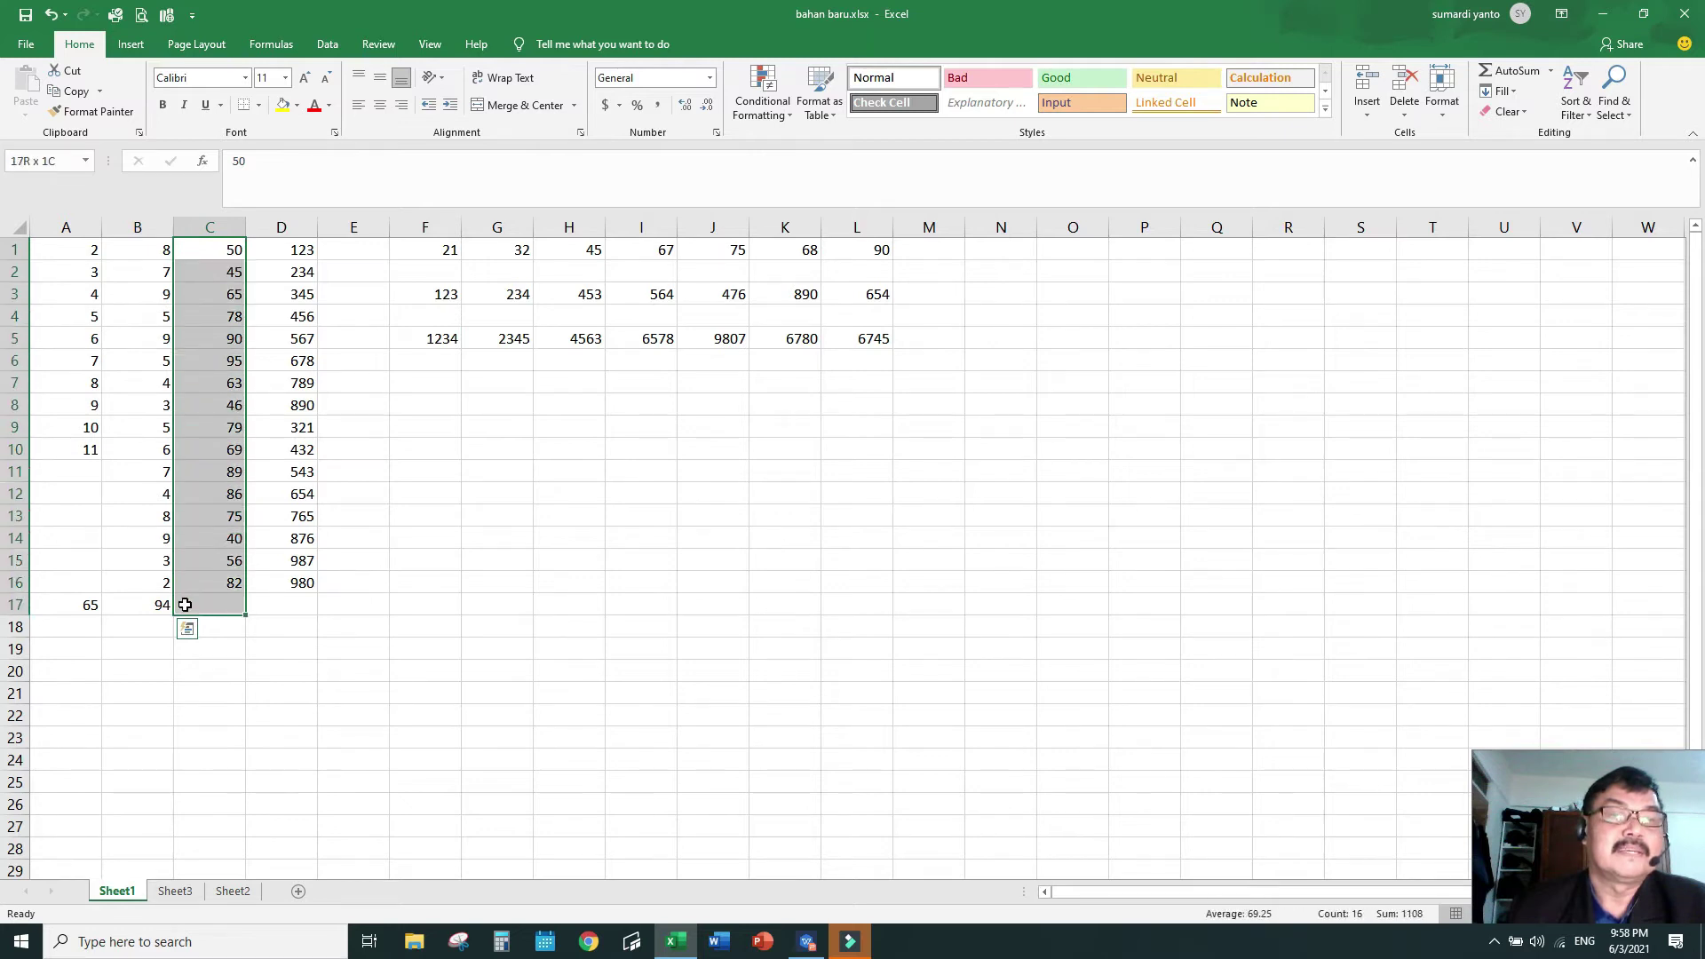
left_click(1551, 71)
left_click(1532, 92)
left_click_drag(301, 255, 266, 604)
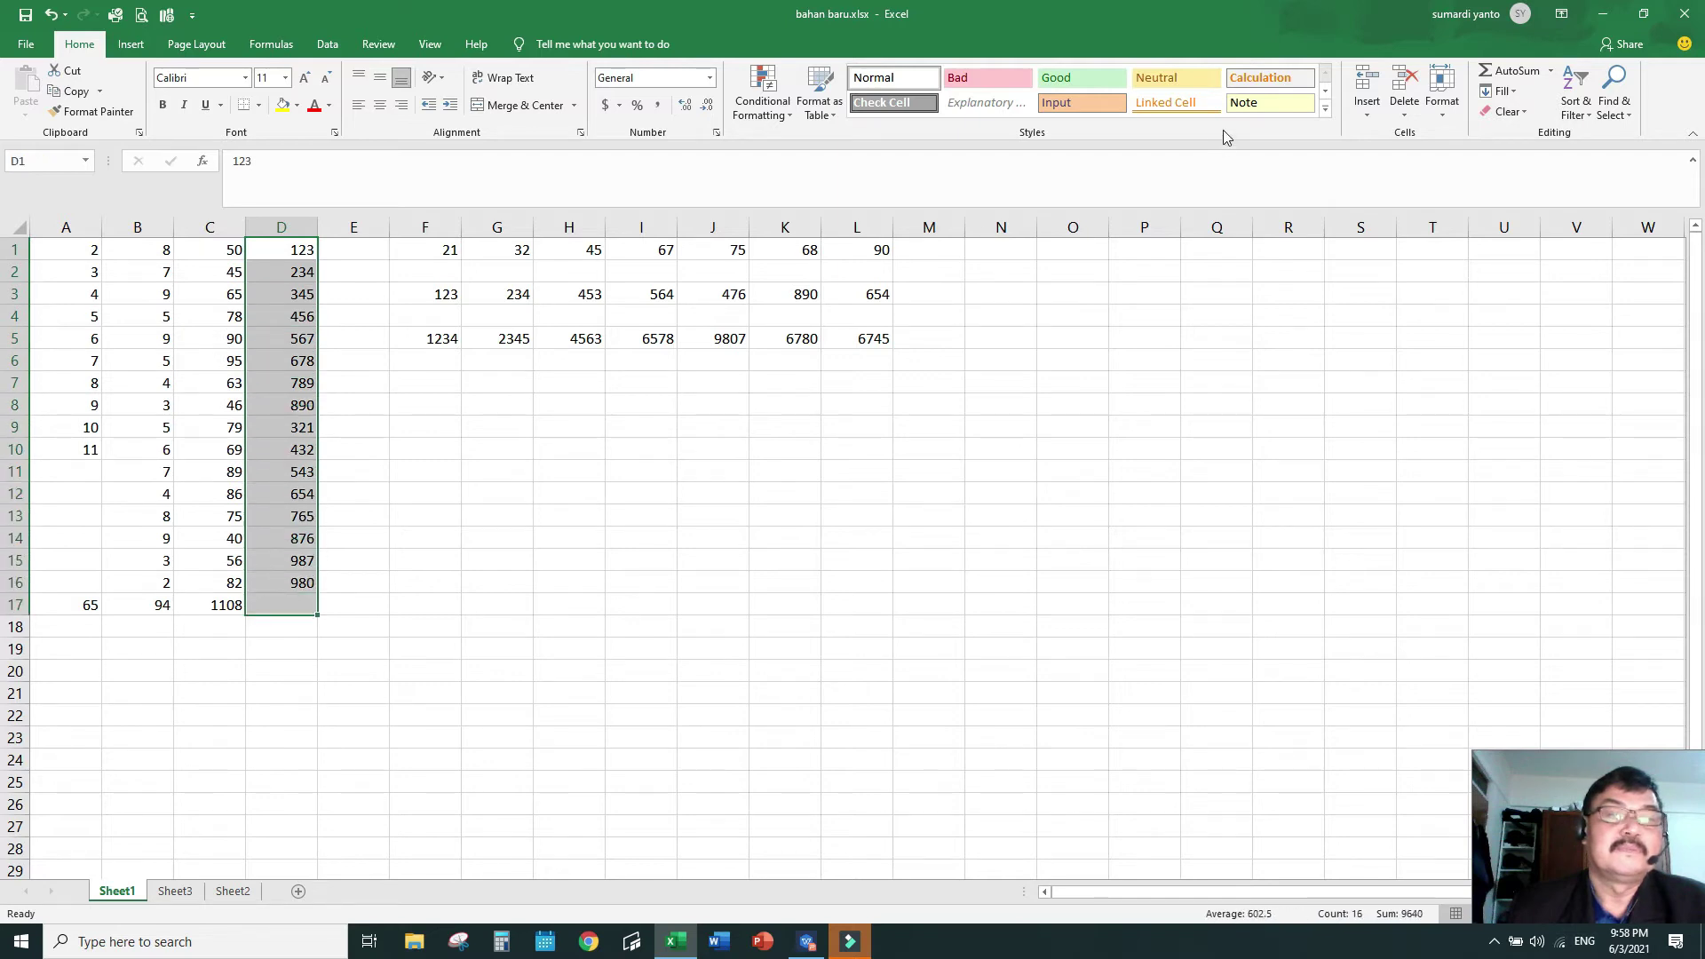
left_click(1552, 71)
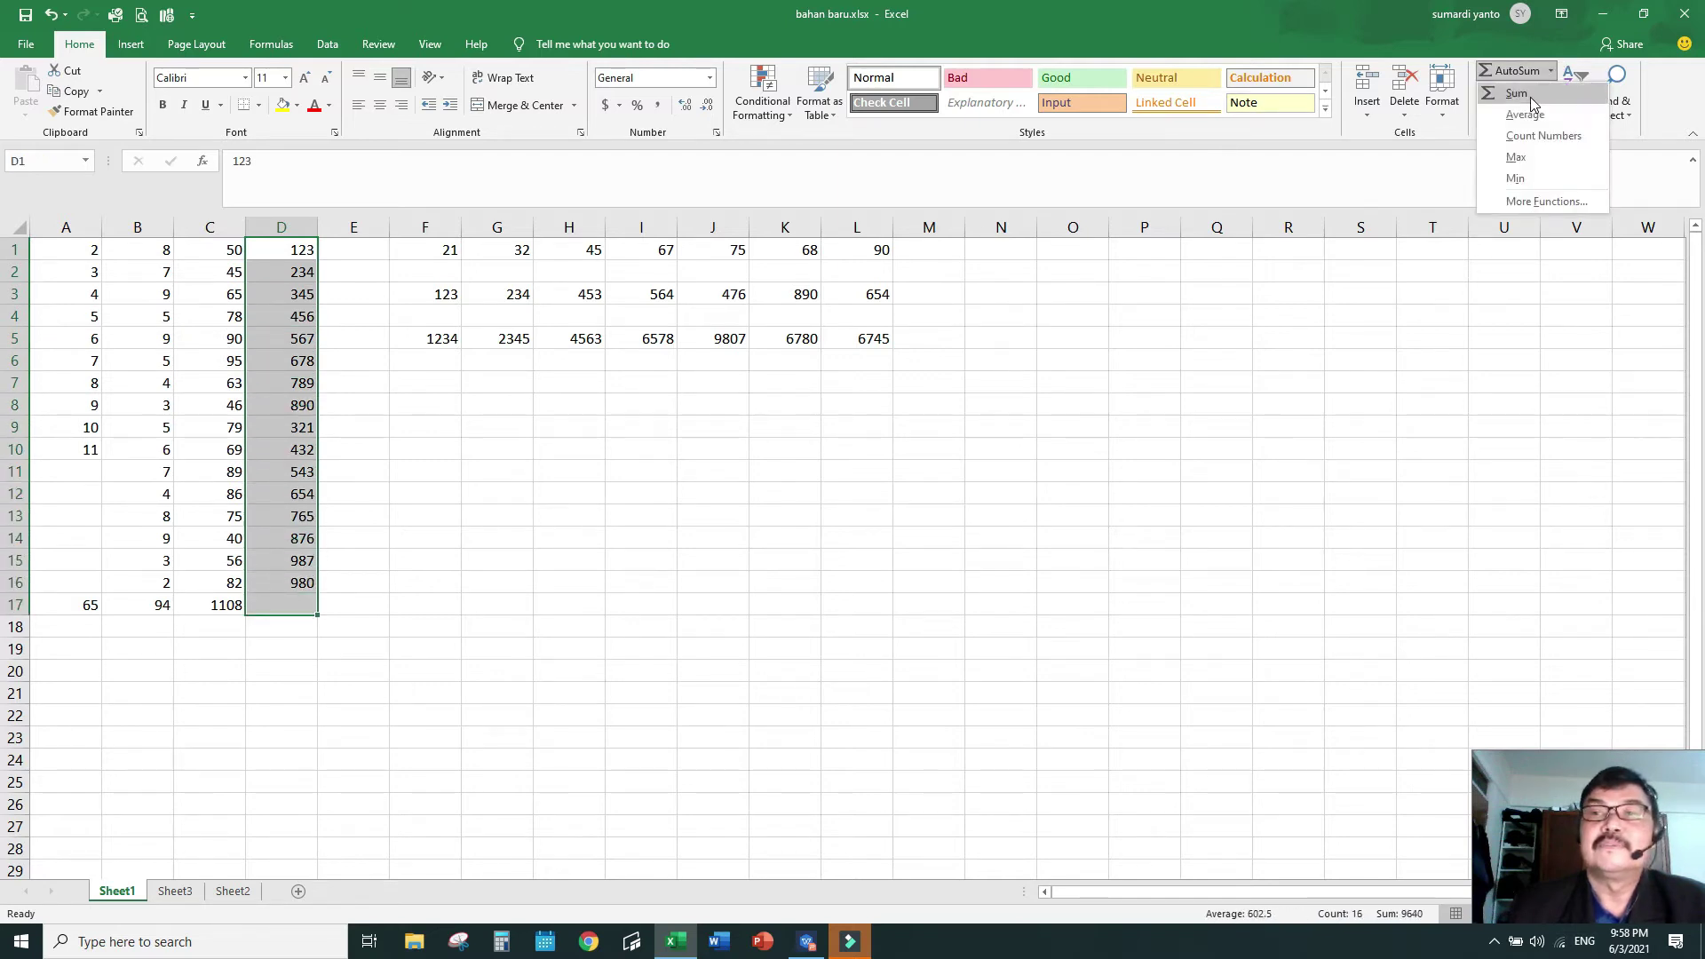
left_click(1531, 95)
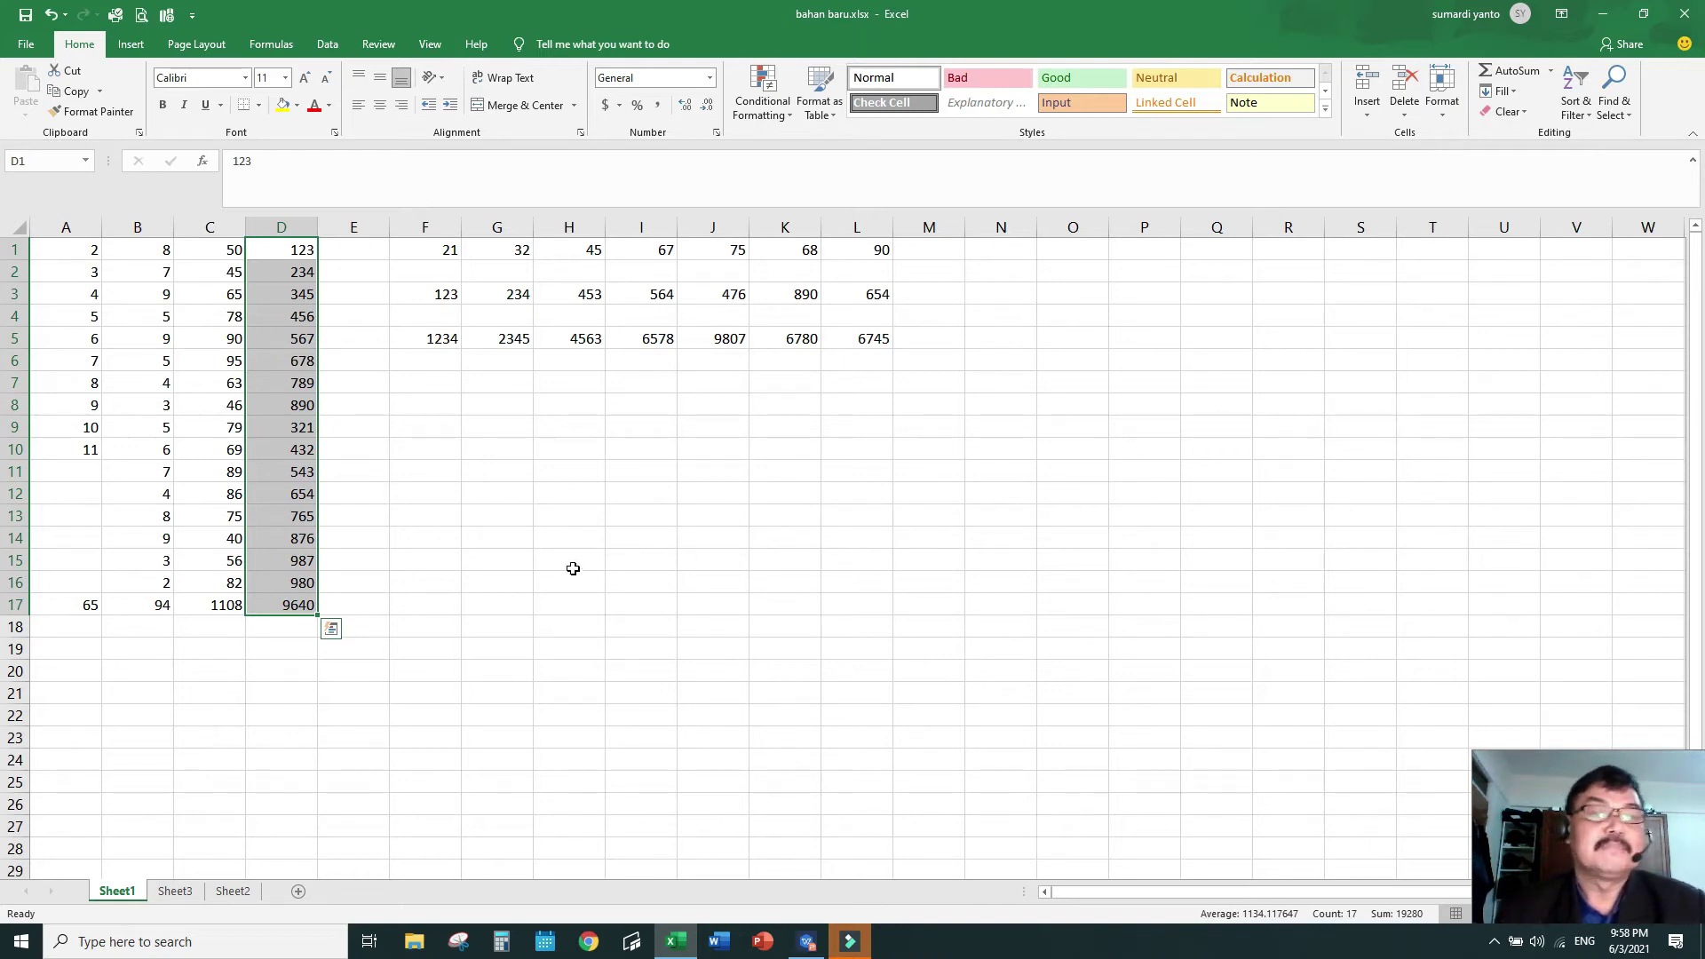
- Undo the three AutoSum totals in B17, C17 and D17
key("ctrl+z")
key("ctrl+z")
key("ctrl+z")
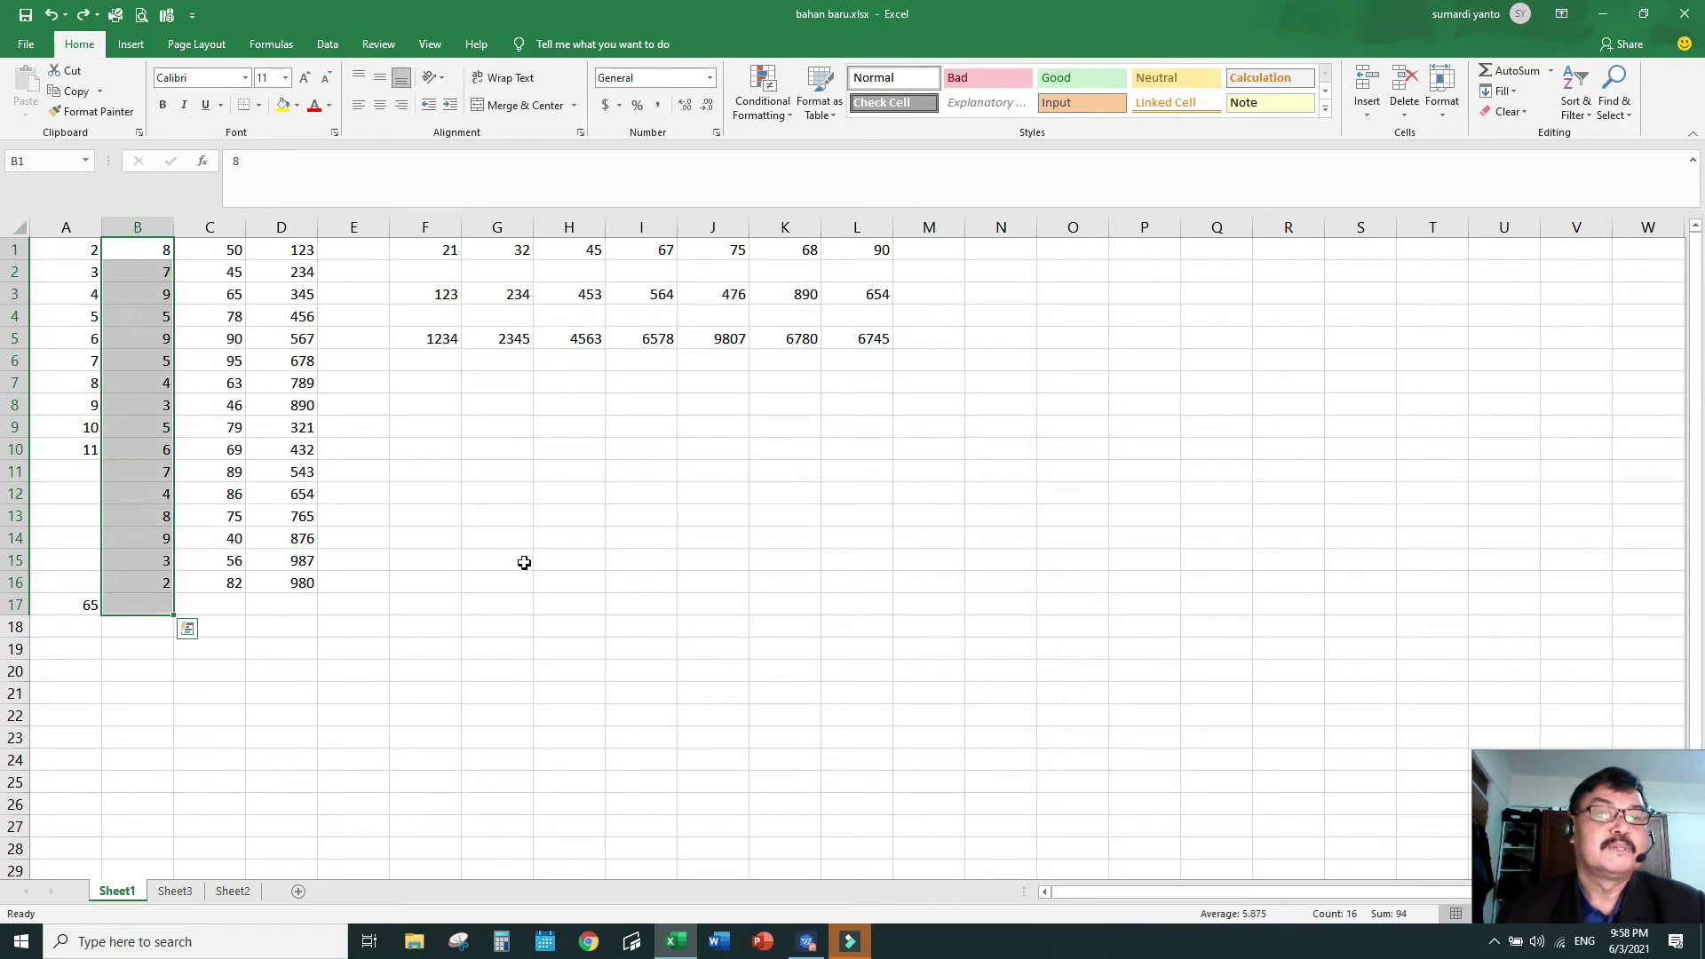
- Fill the sum formula from A17 across to D17 and check the copied formula in D17
left_click(524, 562)
left_click(79, 605)
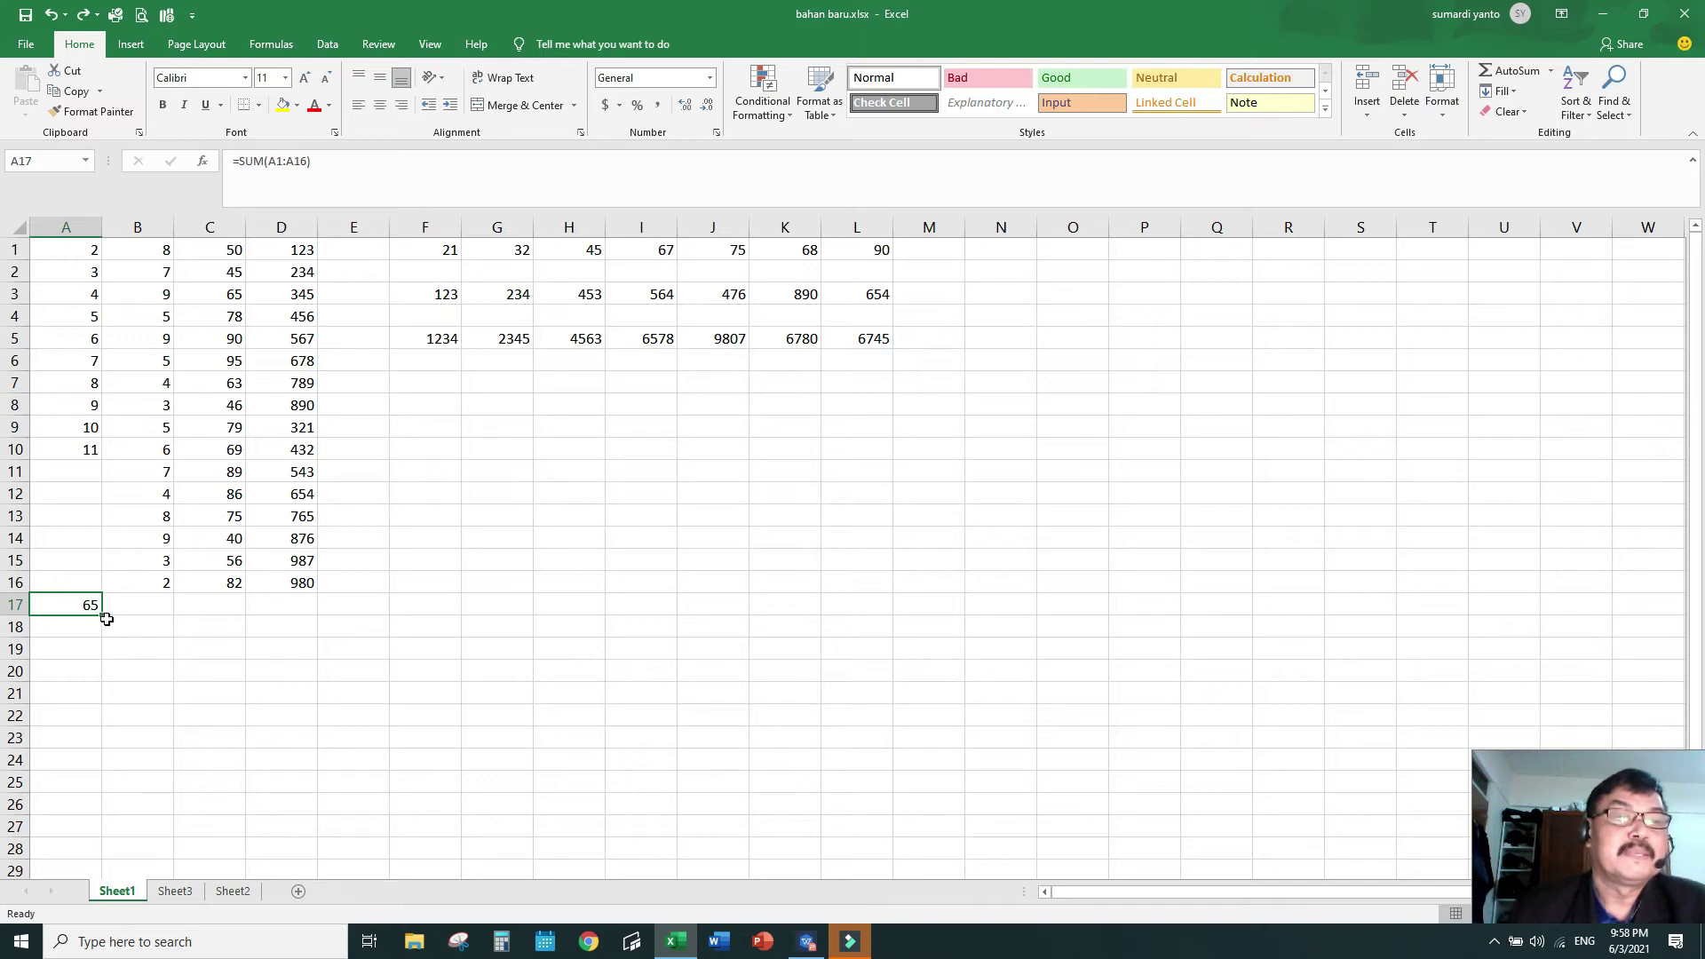
left_click_drag(102, 616, 298, 615)
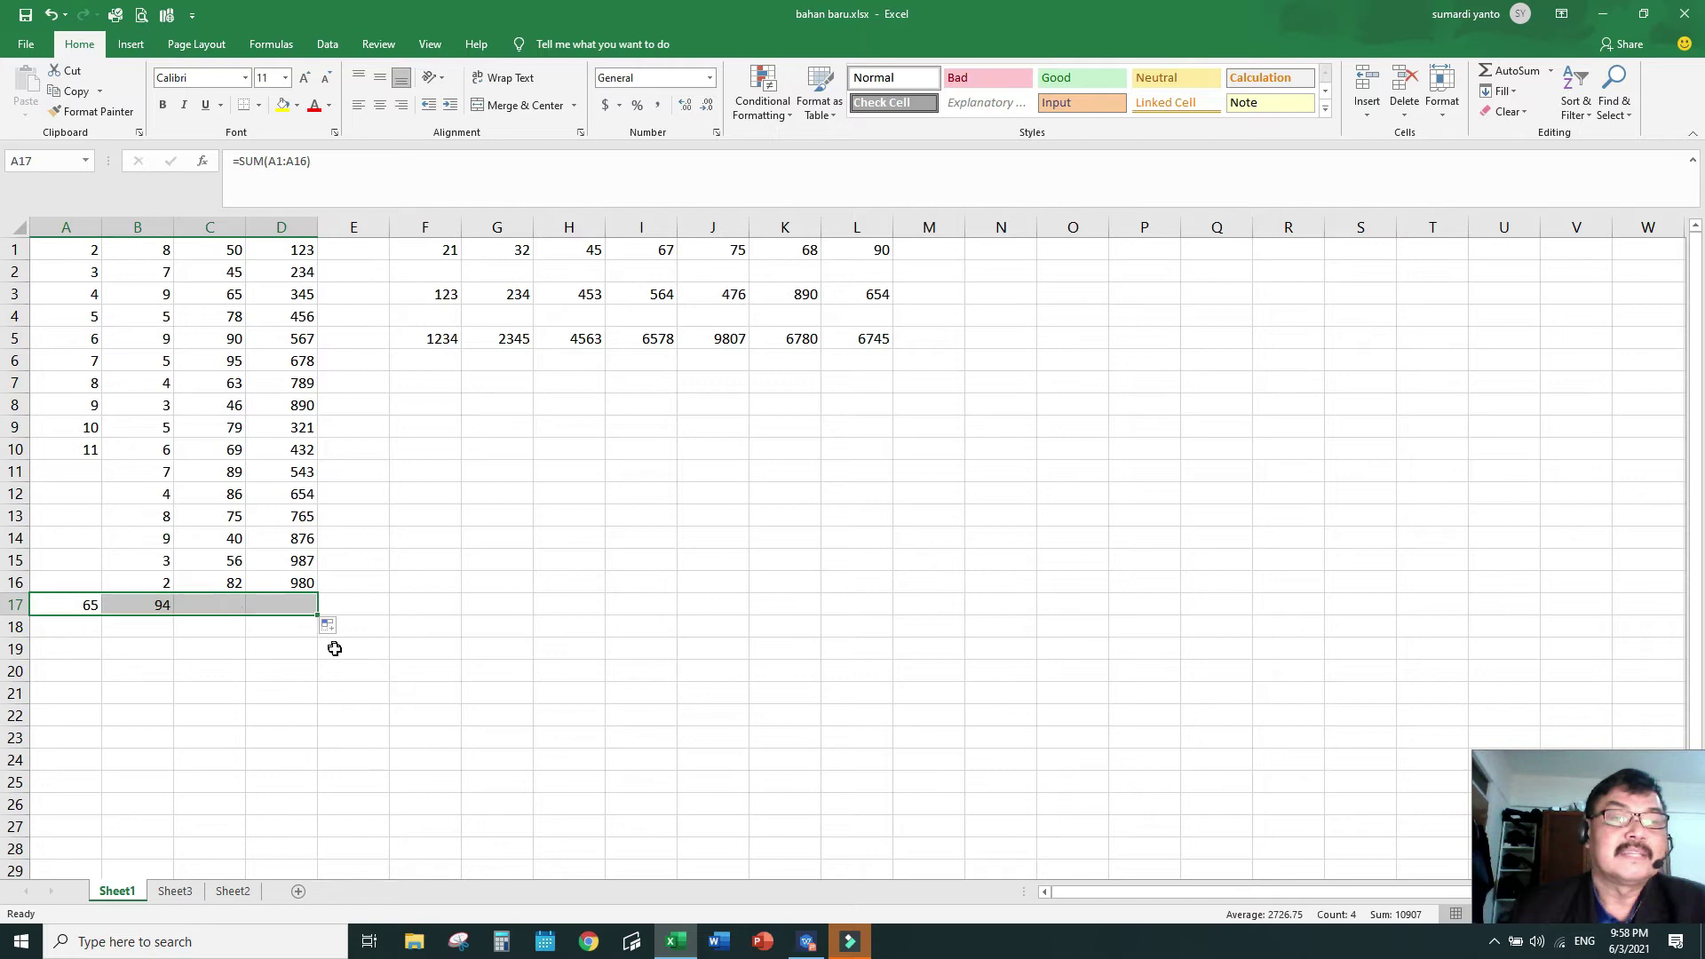
left_click(302, 605)
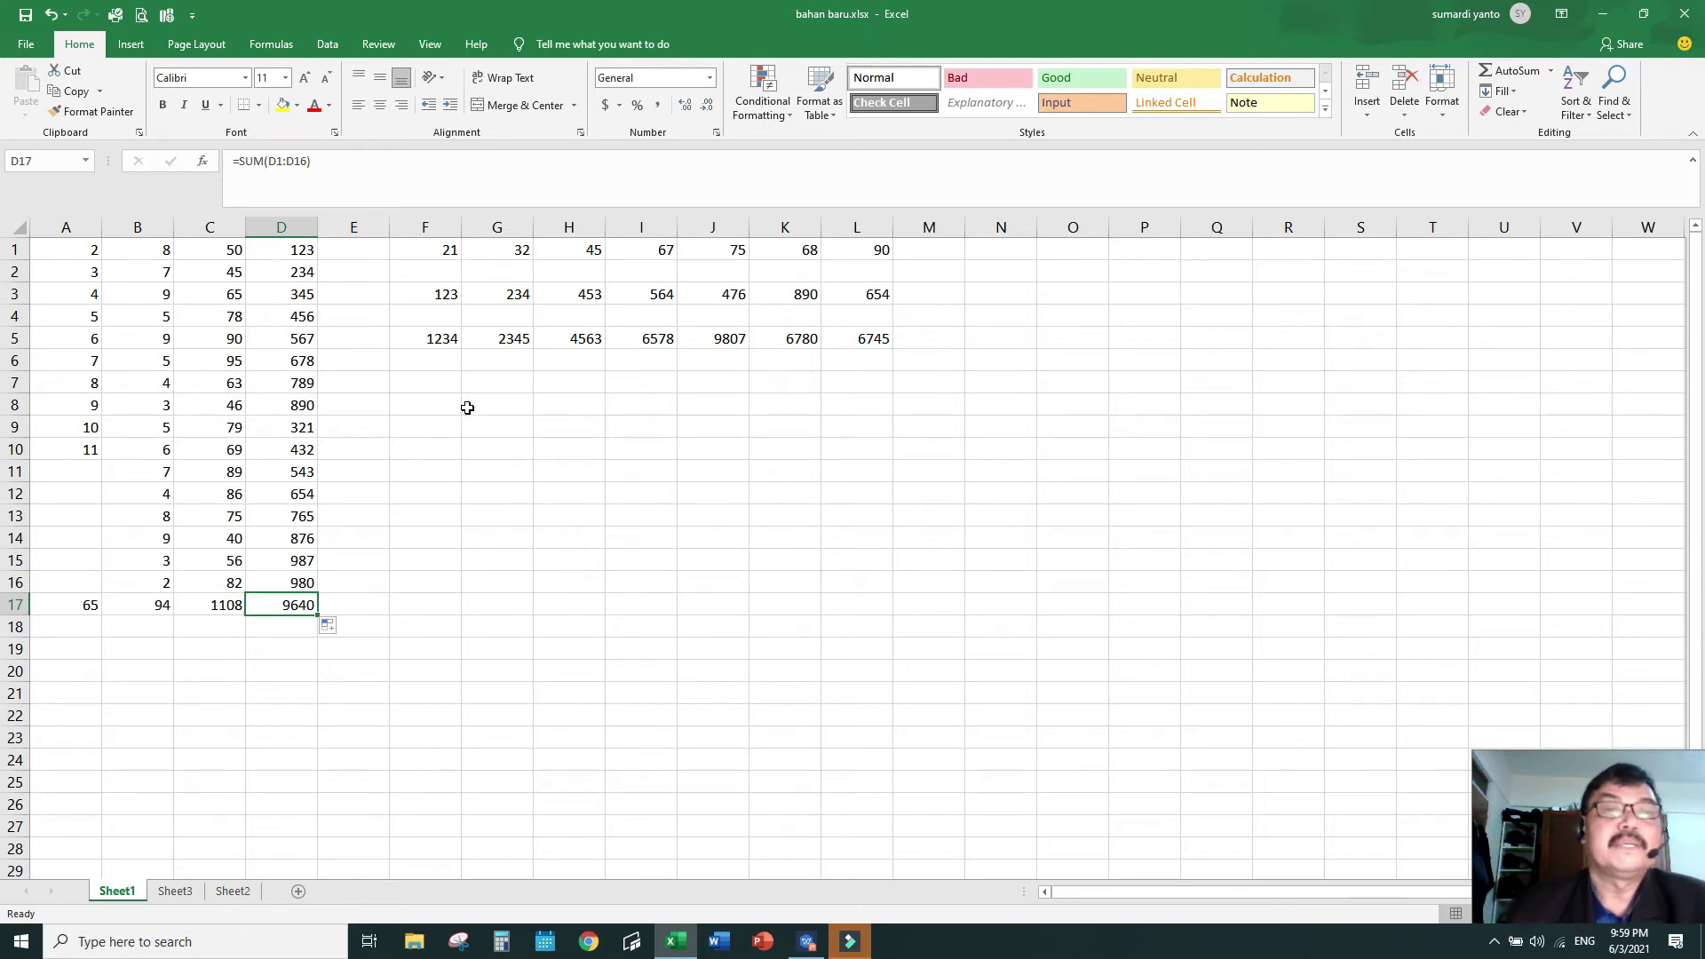
- Total F1:L1 in M1 and F3:L3 in M3 with AutoSum
left_click_drag(430, 255, 933, 251)
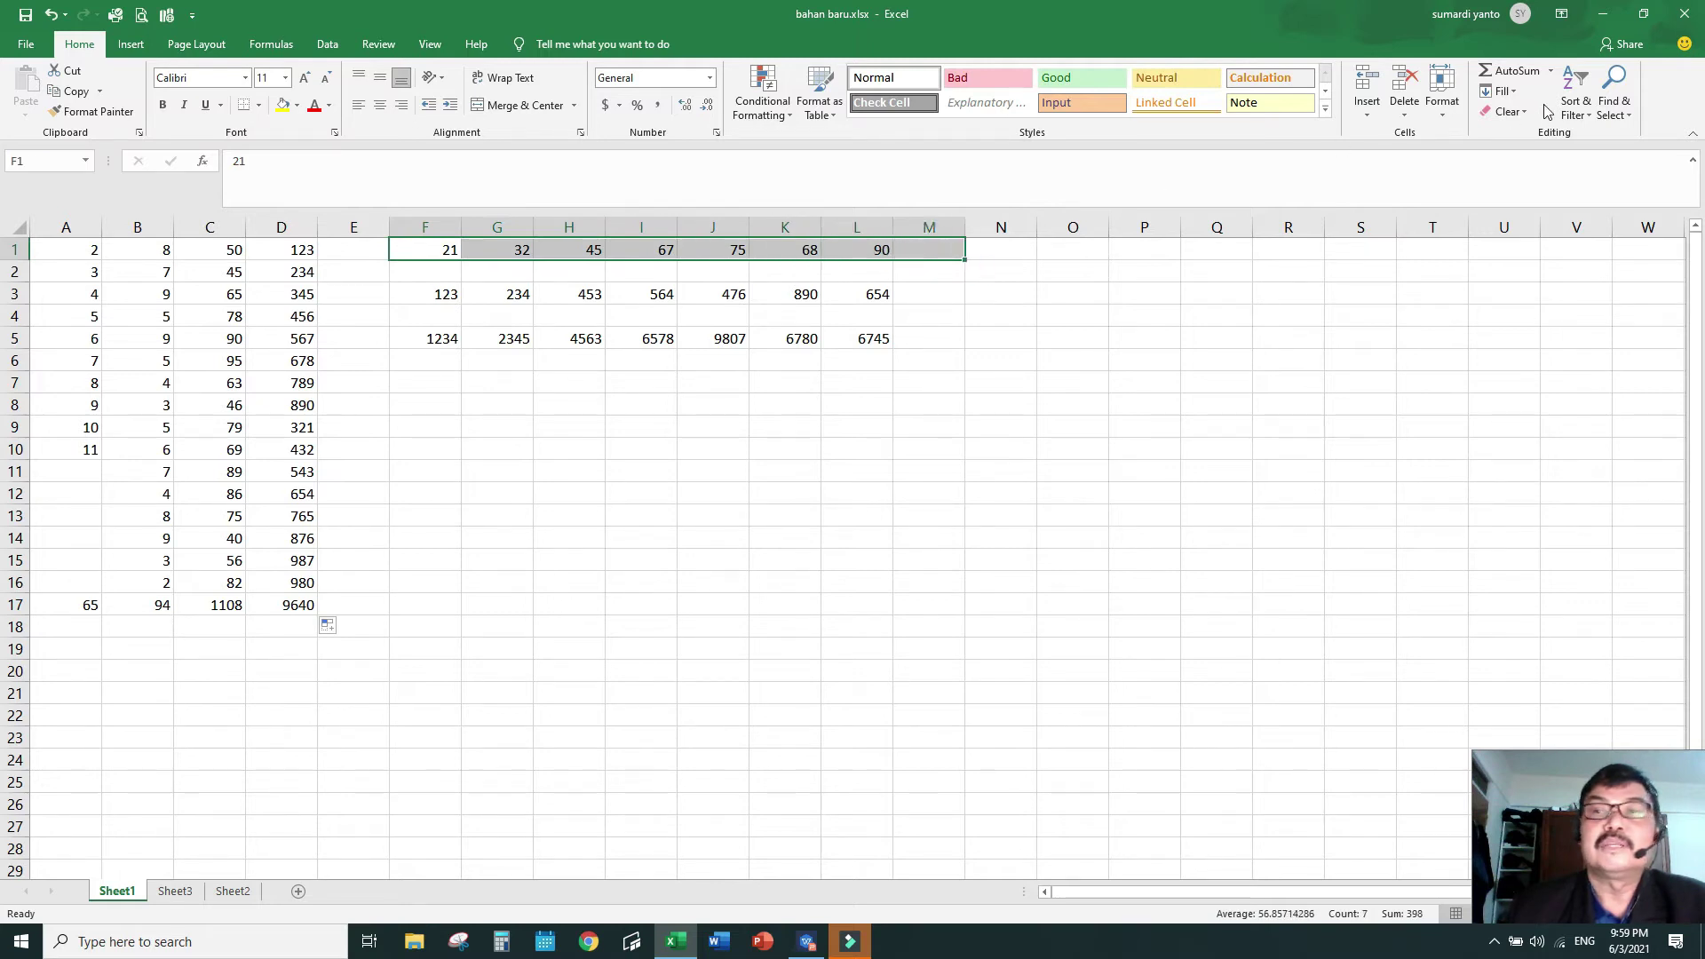
left_click(1516, 71)
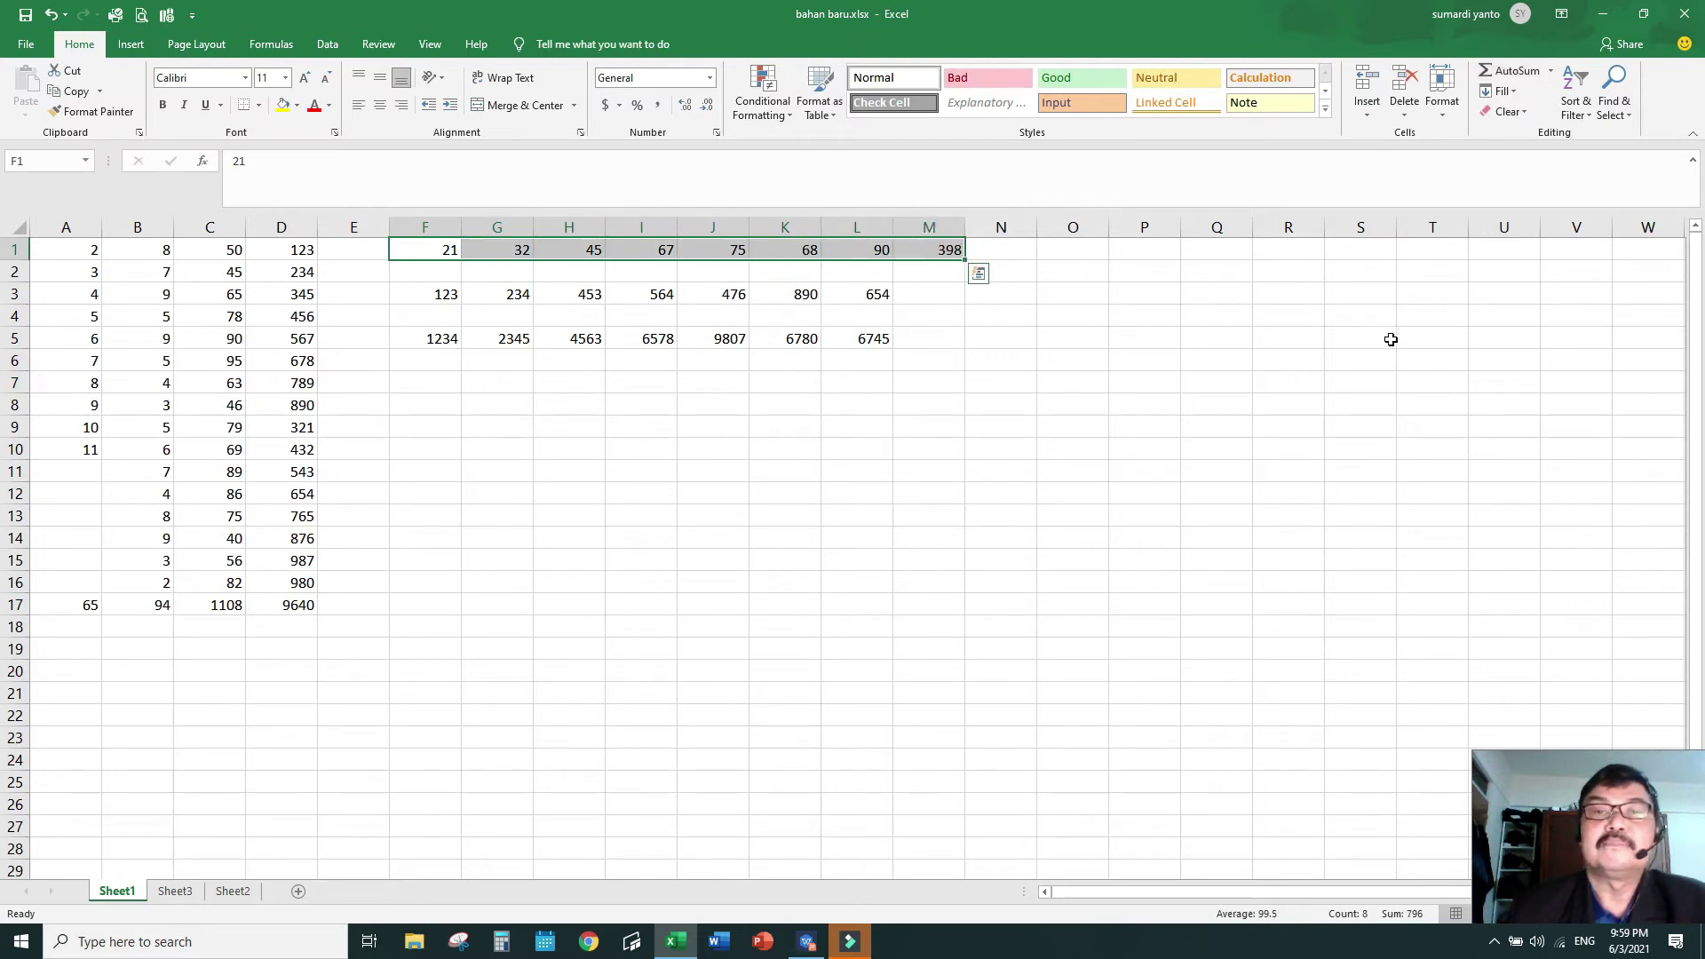
left_click(1059, 402)
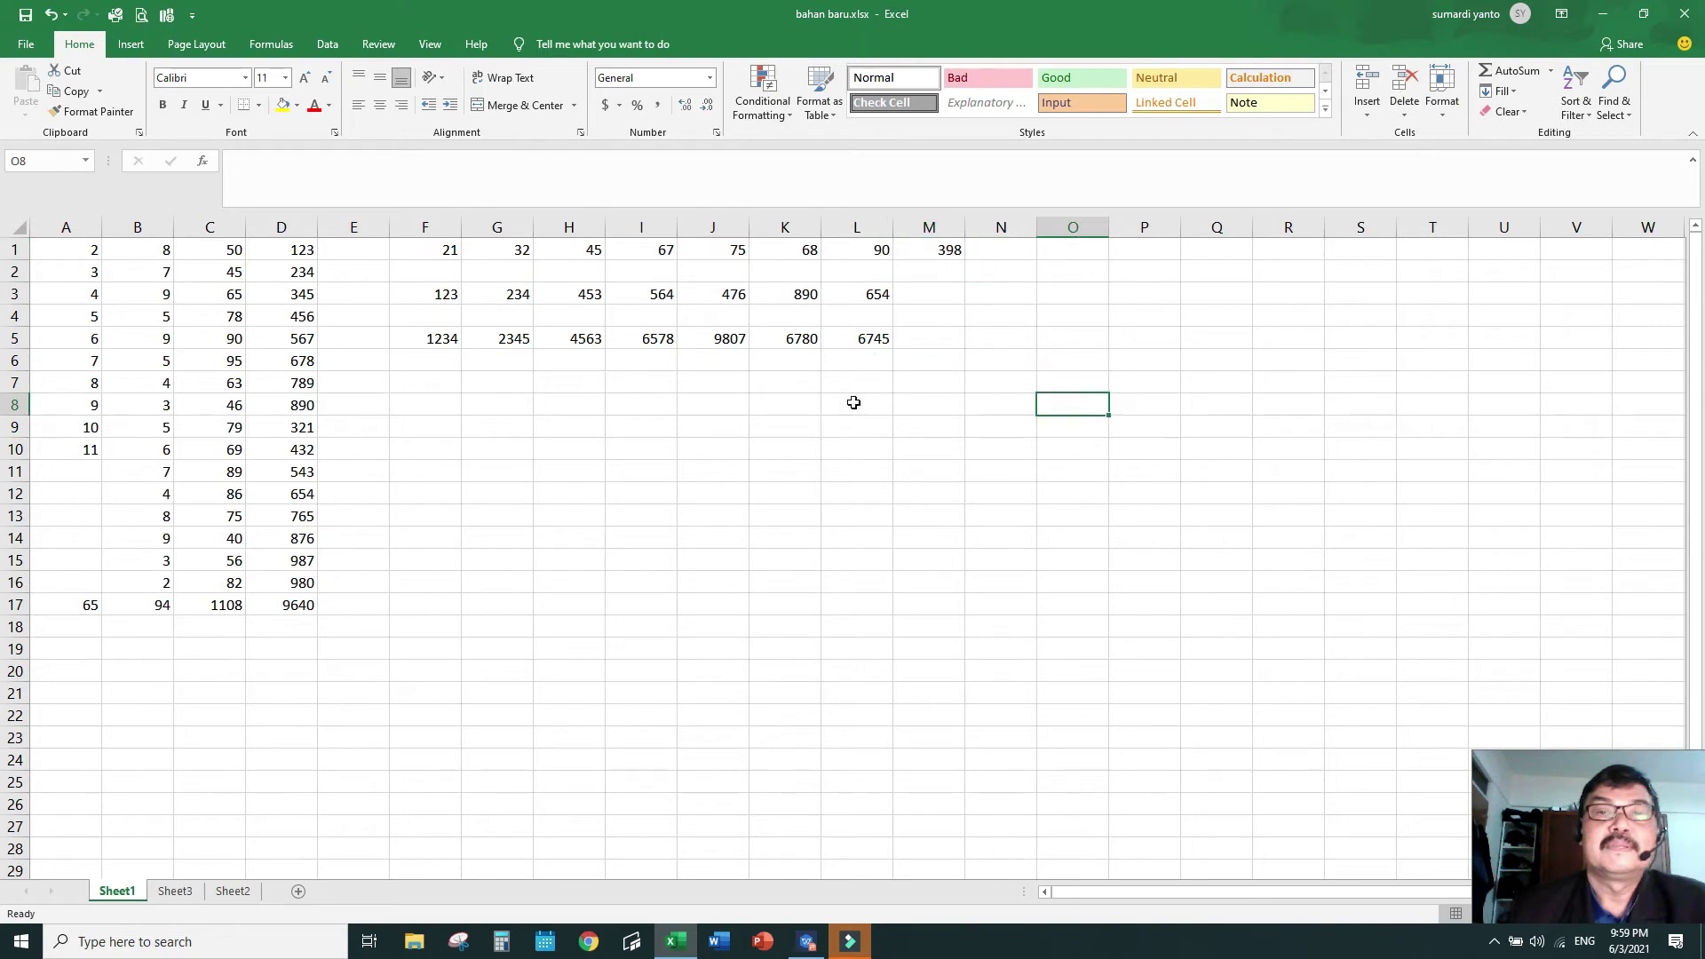
left_click_drag(432, 294, 928, 293)
left_click(1510, 73)
left_click(1341, 394)
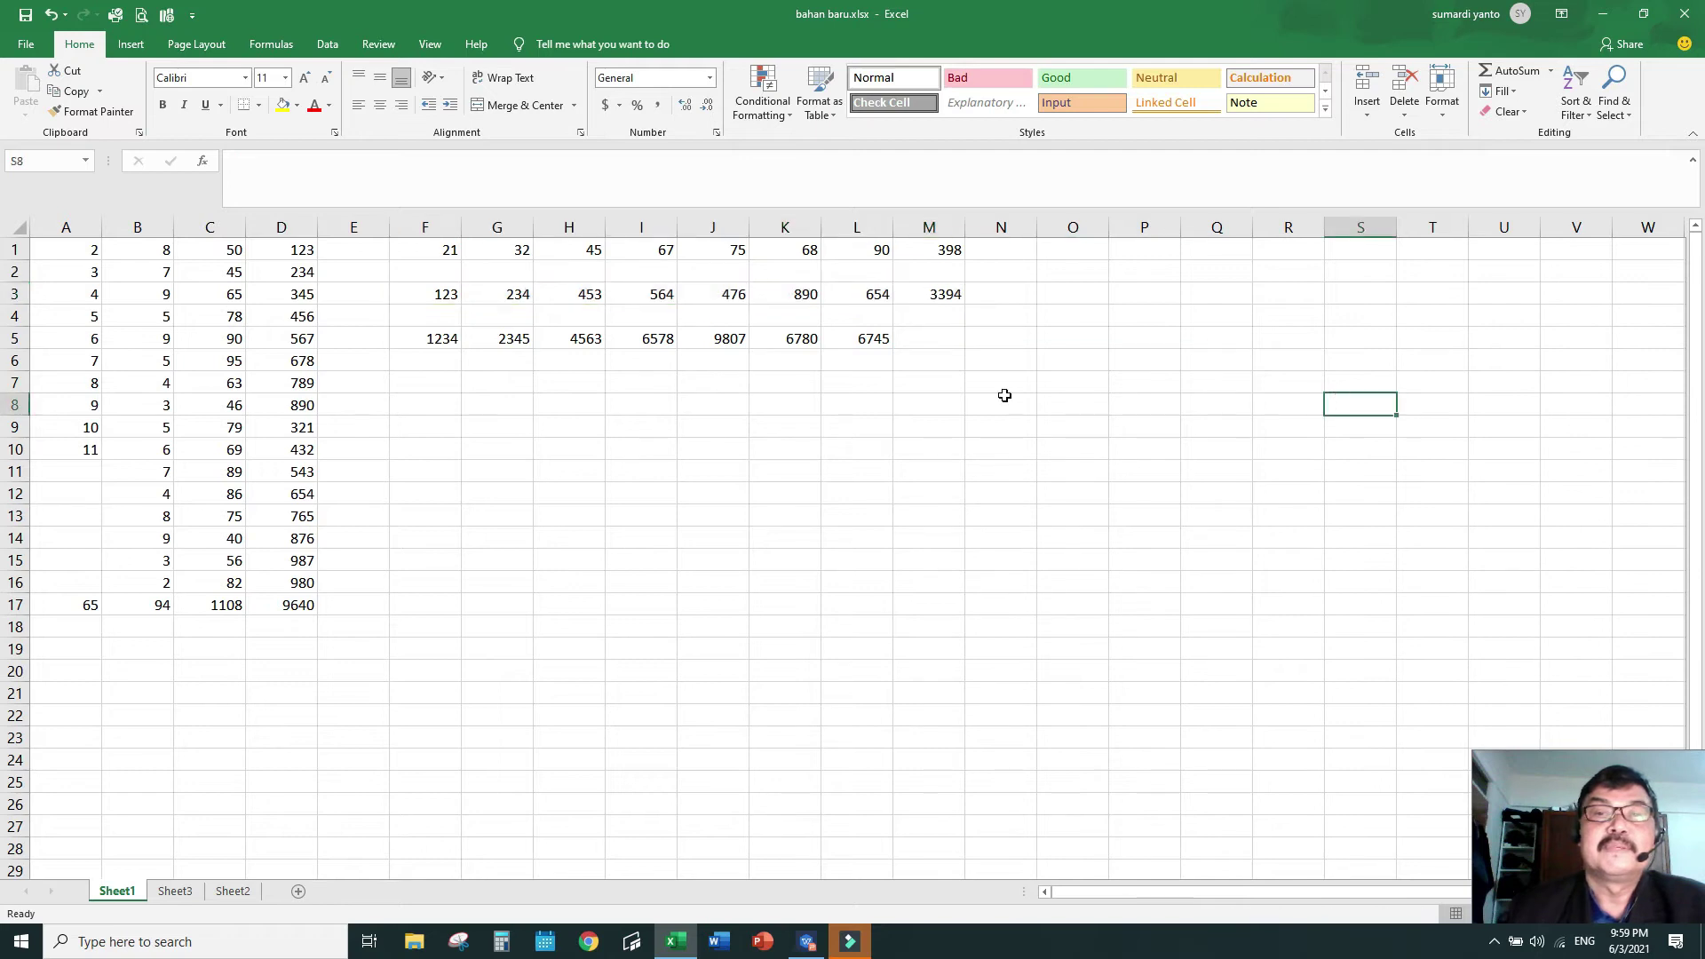
- Fill the sum formula from M3 down to M5 and check the copied formulas in M5 and M4
left_click(917, 339)
left_click(943, 293)
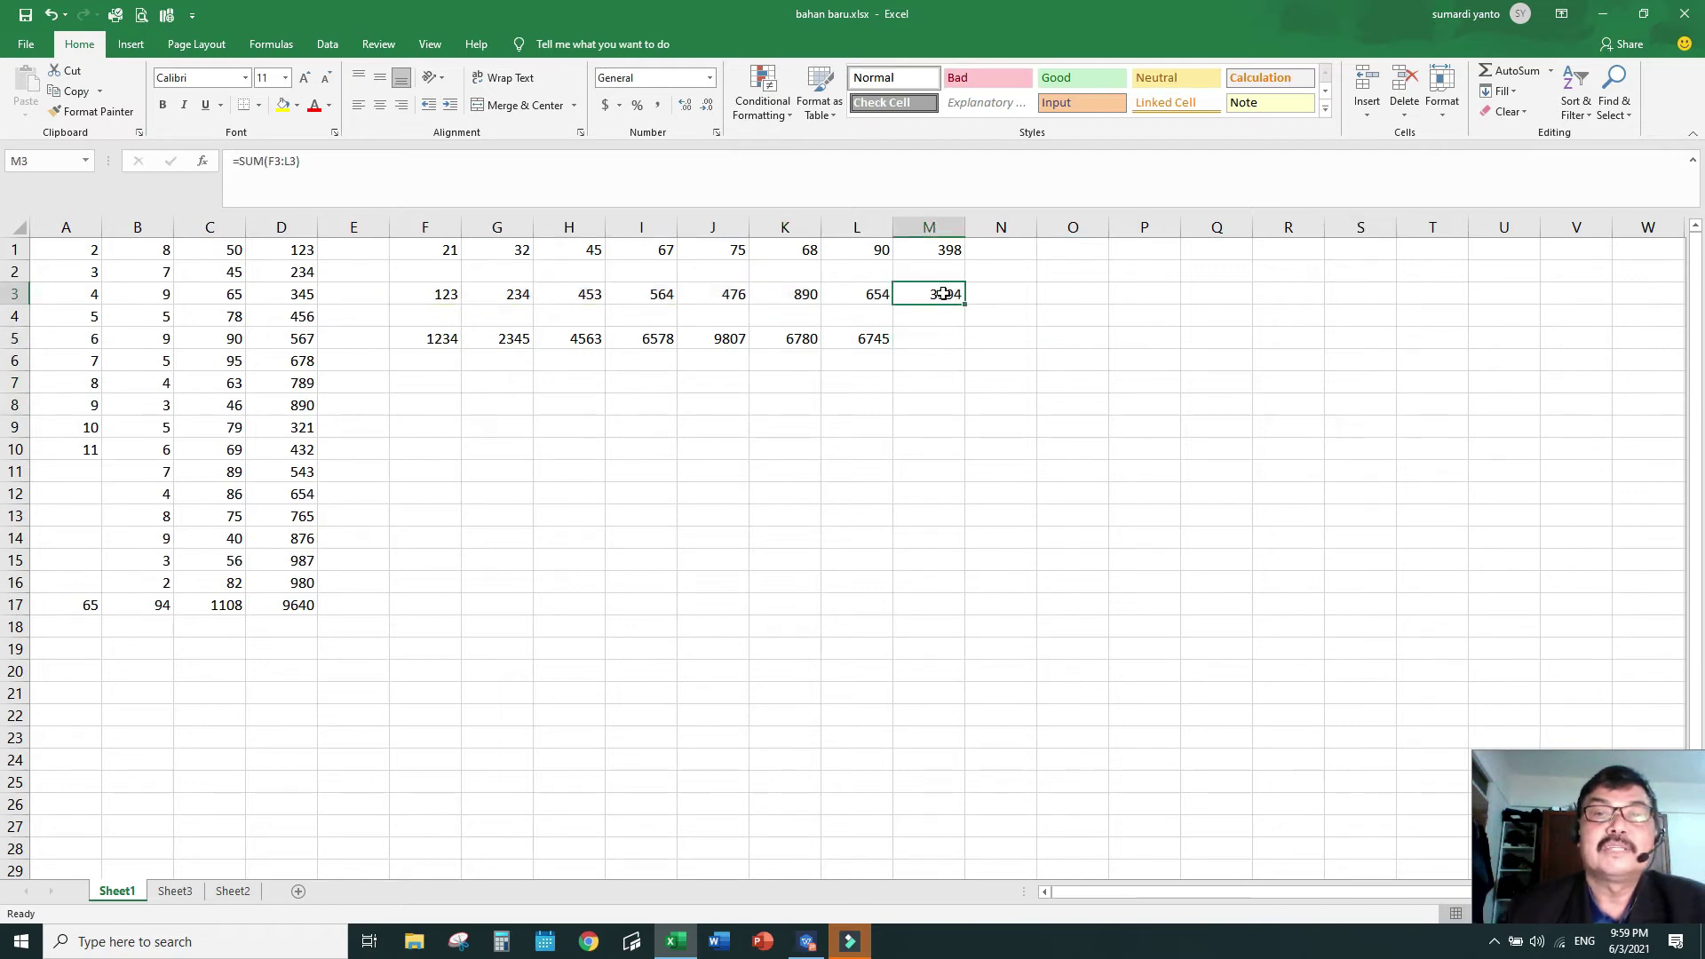
left_click_drag(964, 304, 976, 349)
left_click(929, 342)
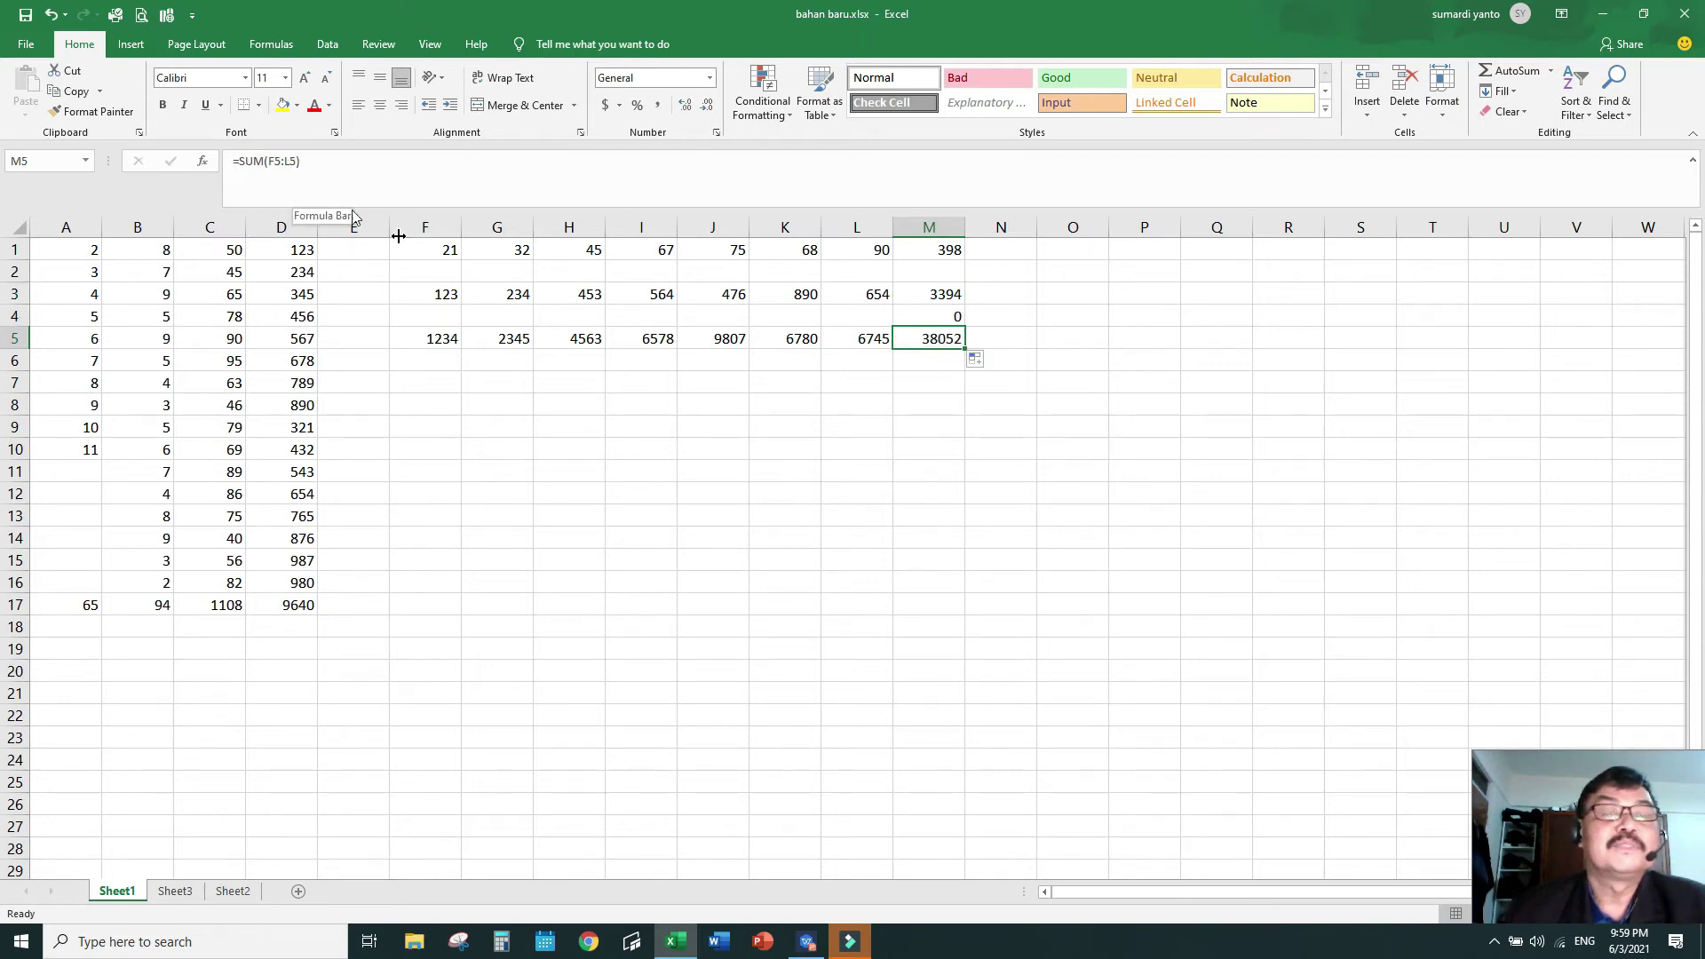
left_click(947, 317)
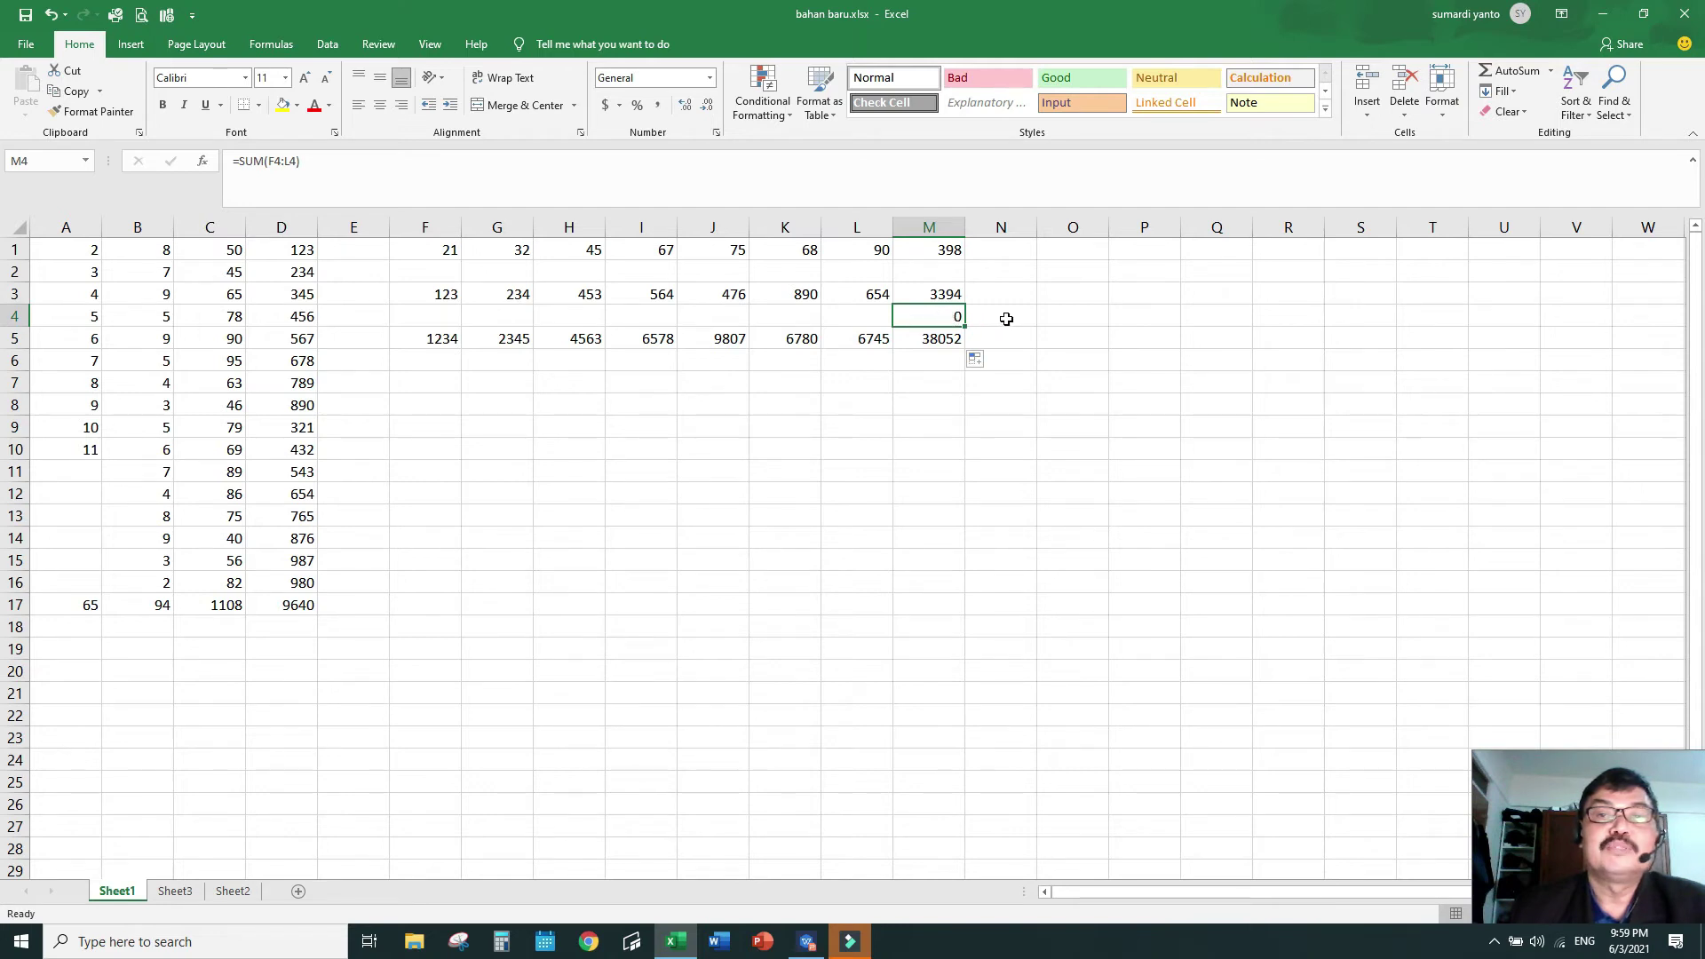
- Enter 654, 453, 5000 and 7500 in cells F4 through I4 of the empty row
left_click(455, 316)
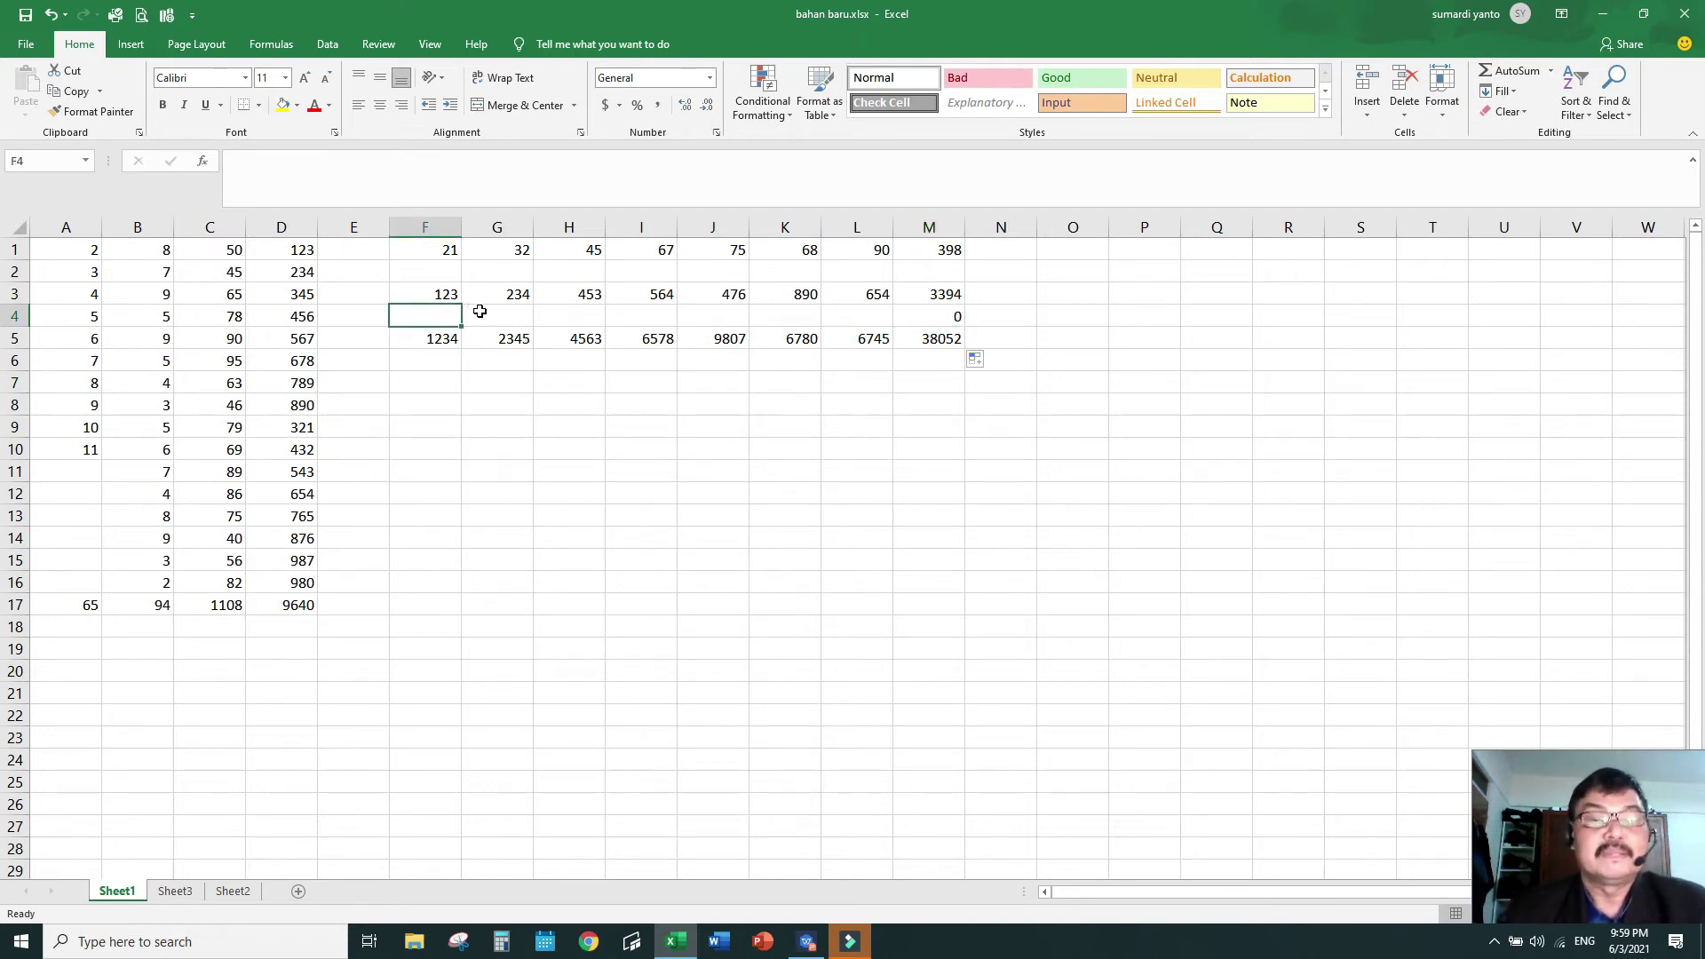
type("6")
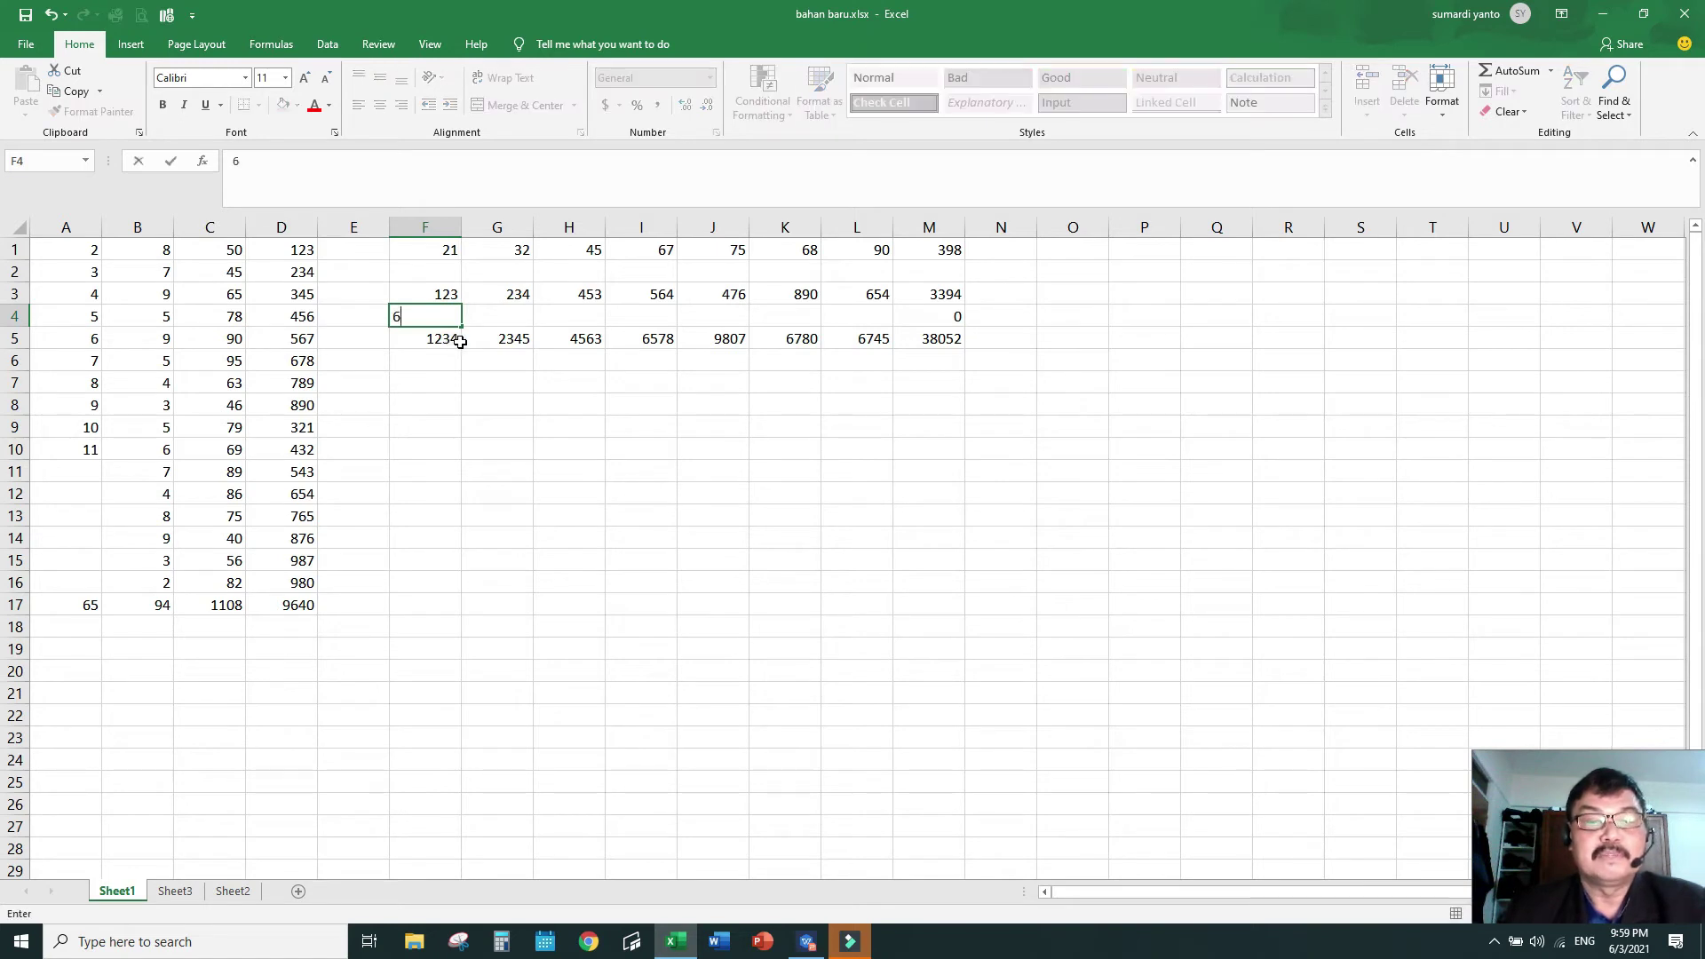
type("54")
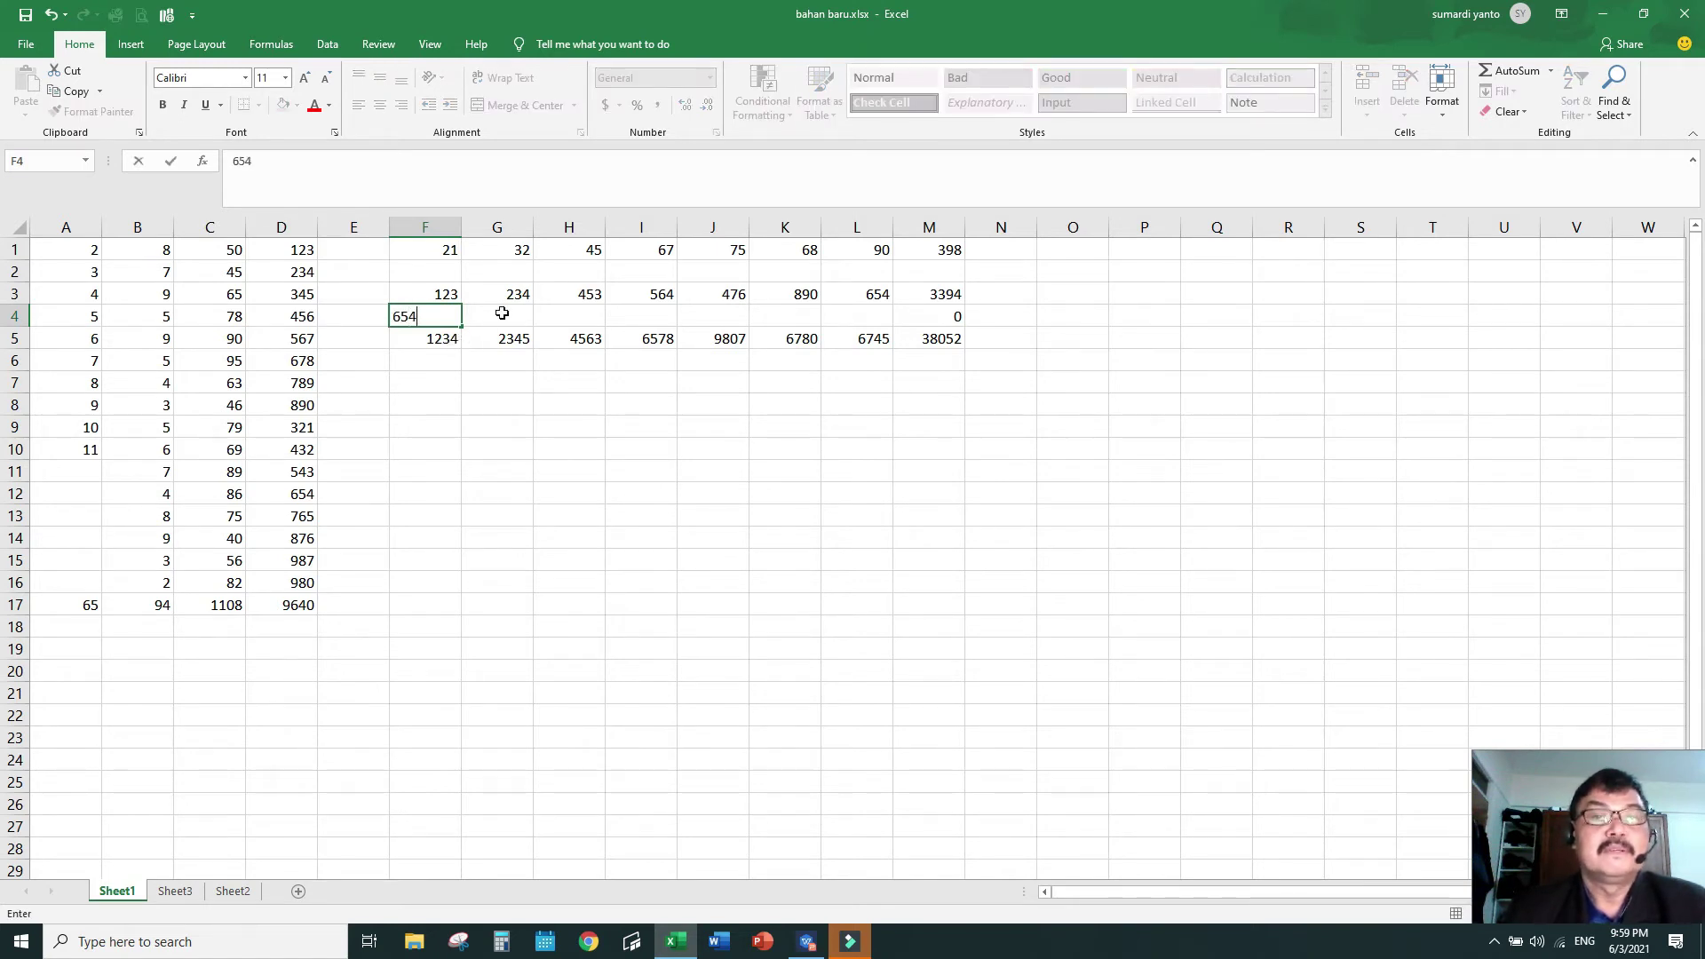
left_click(500, 315)
type("453")
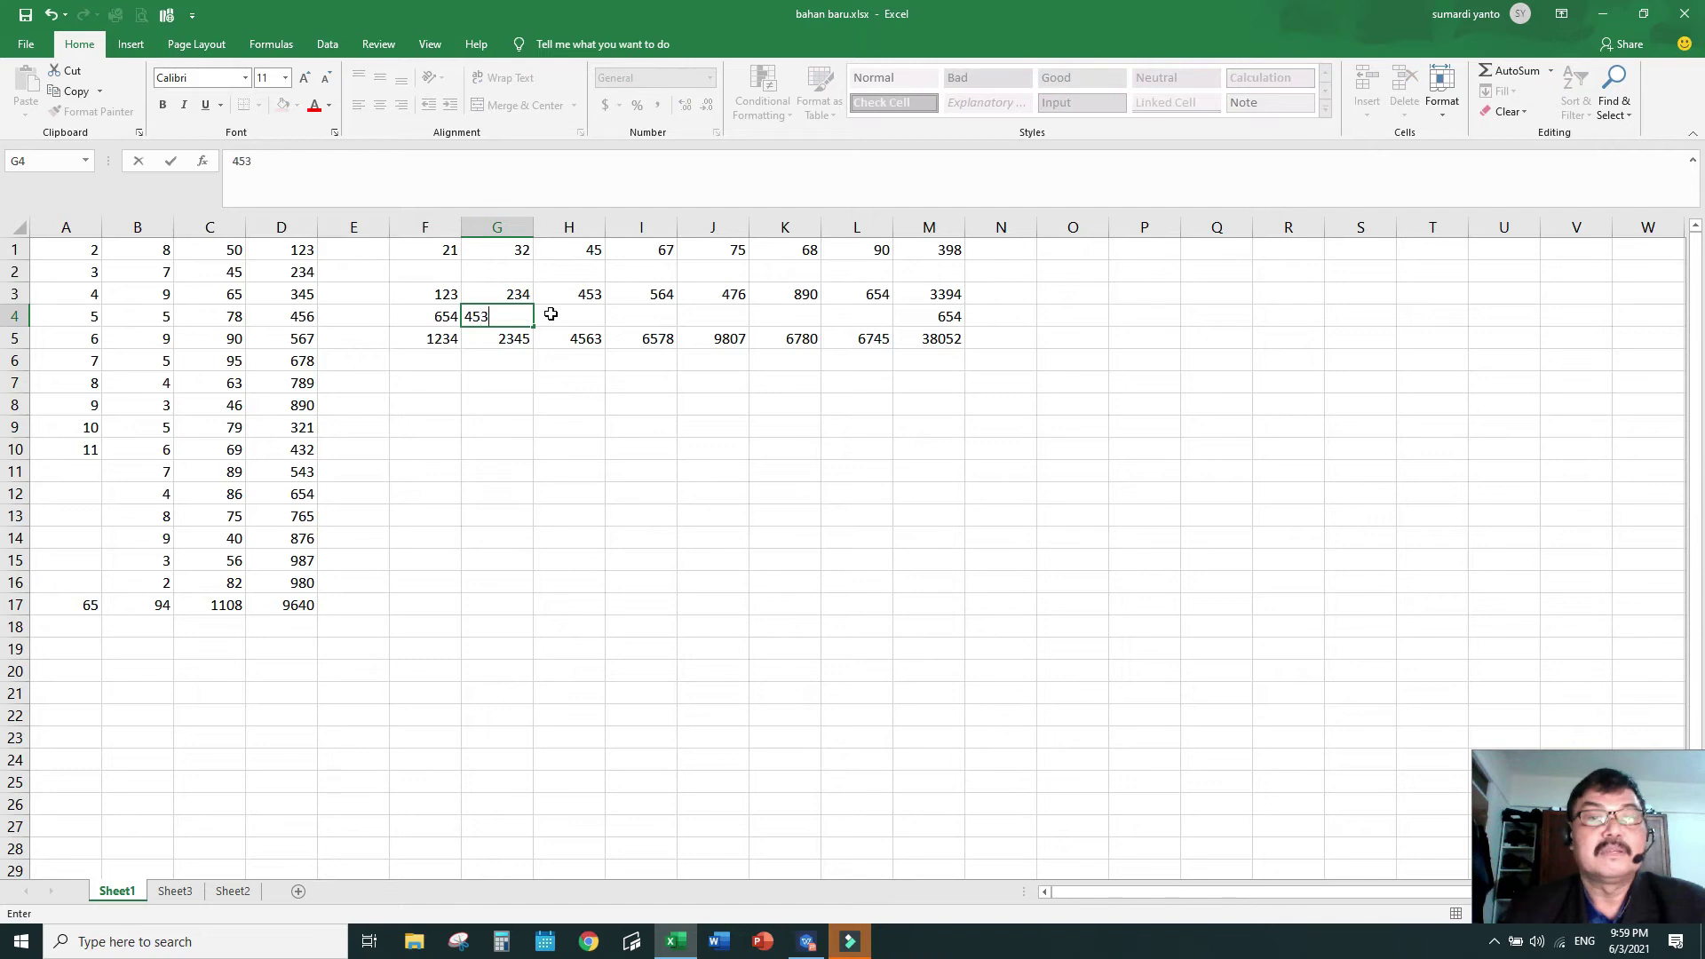
left_click(551, 315)
type("5000")
left_click(625, 310)
type("750")
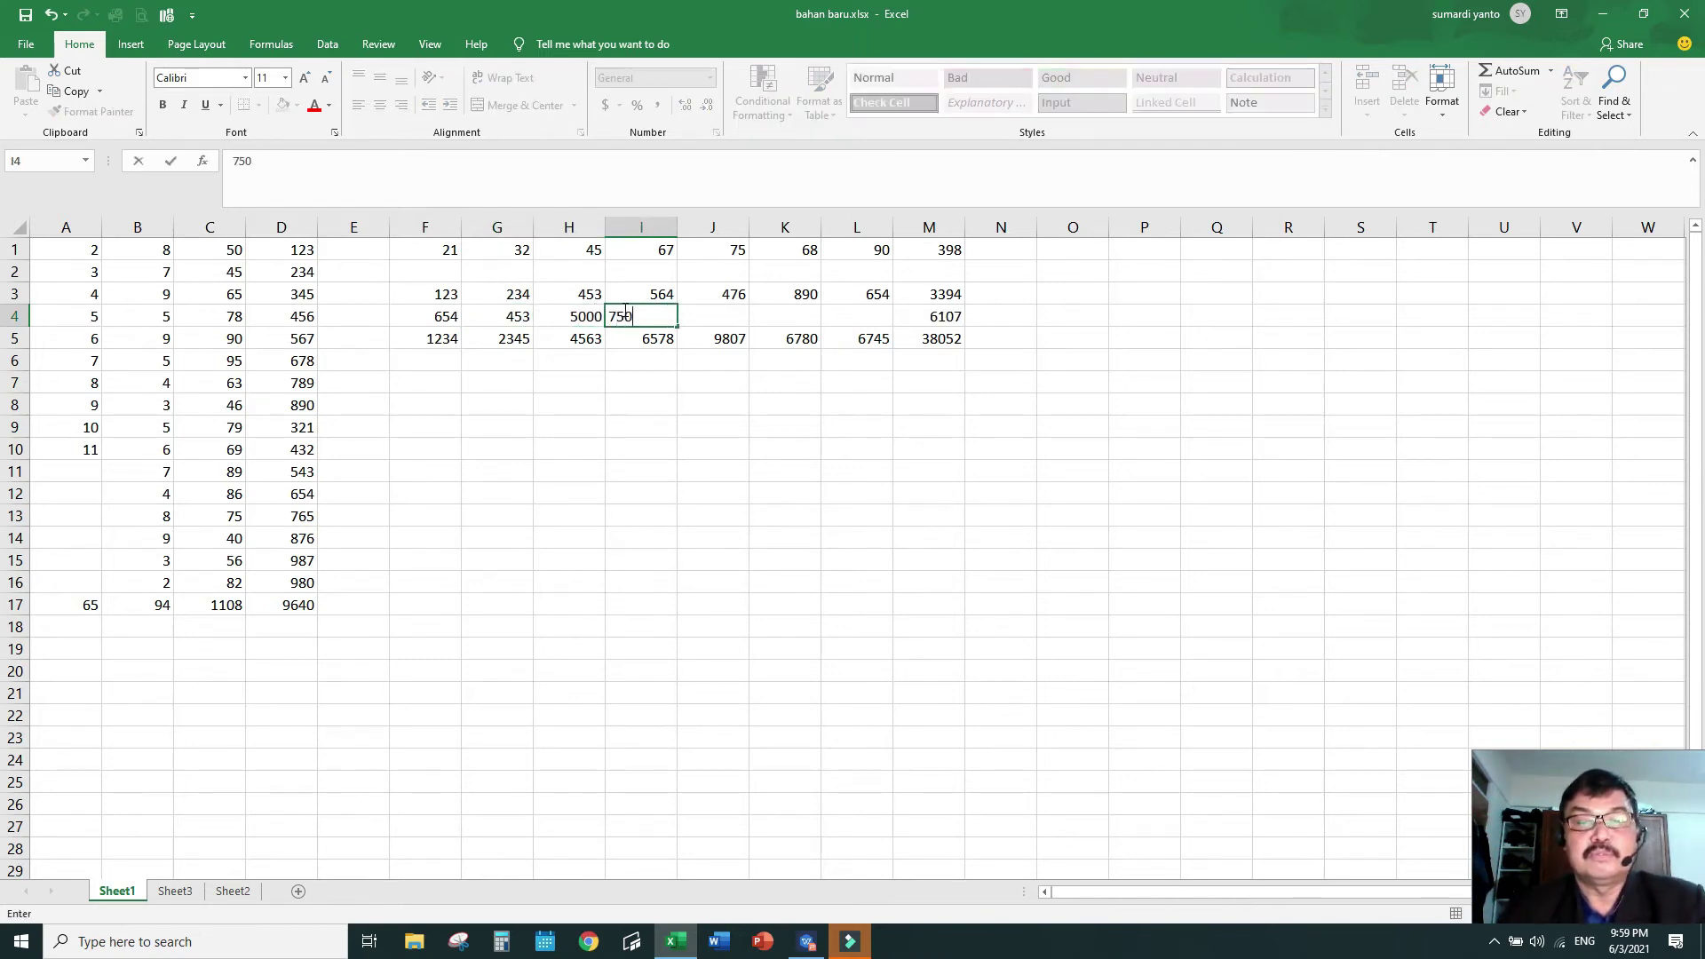
- Enter 879, 567 and 450 in cells J4 through L4 and check the sum formula in M4
left_click(695, 316)
type("879")
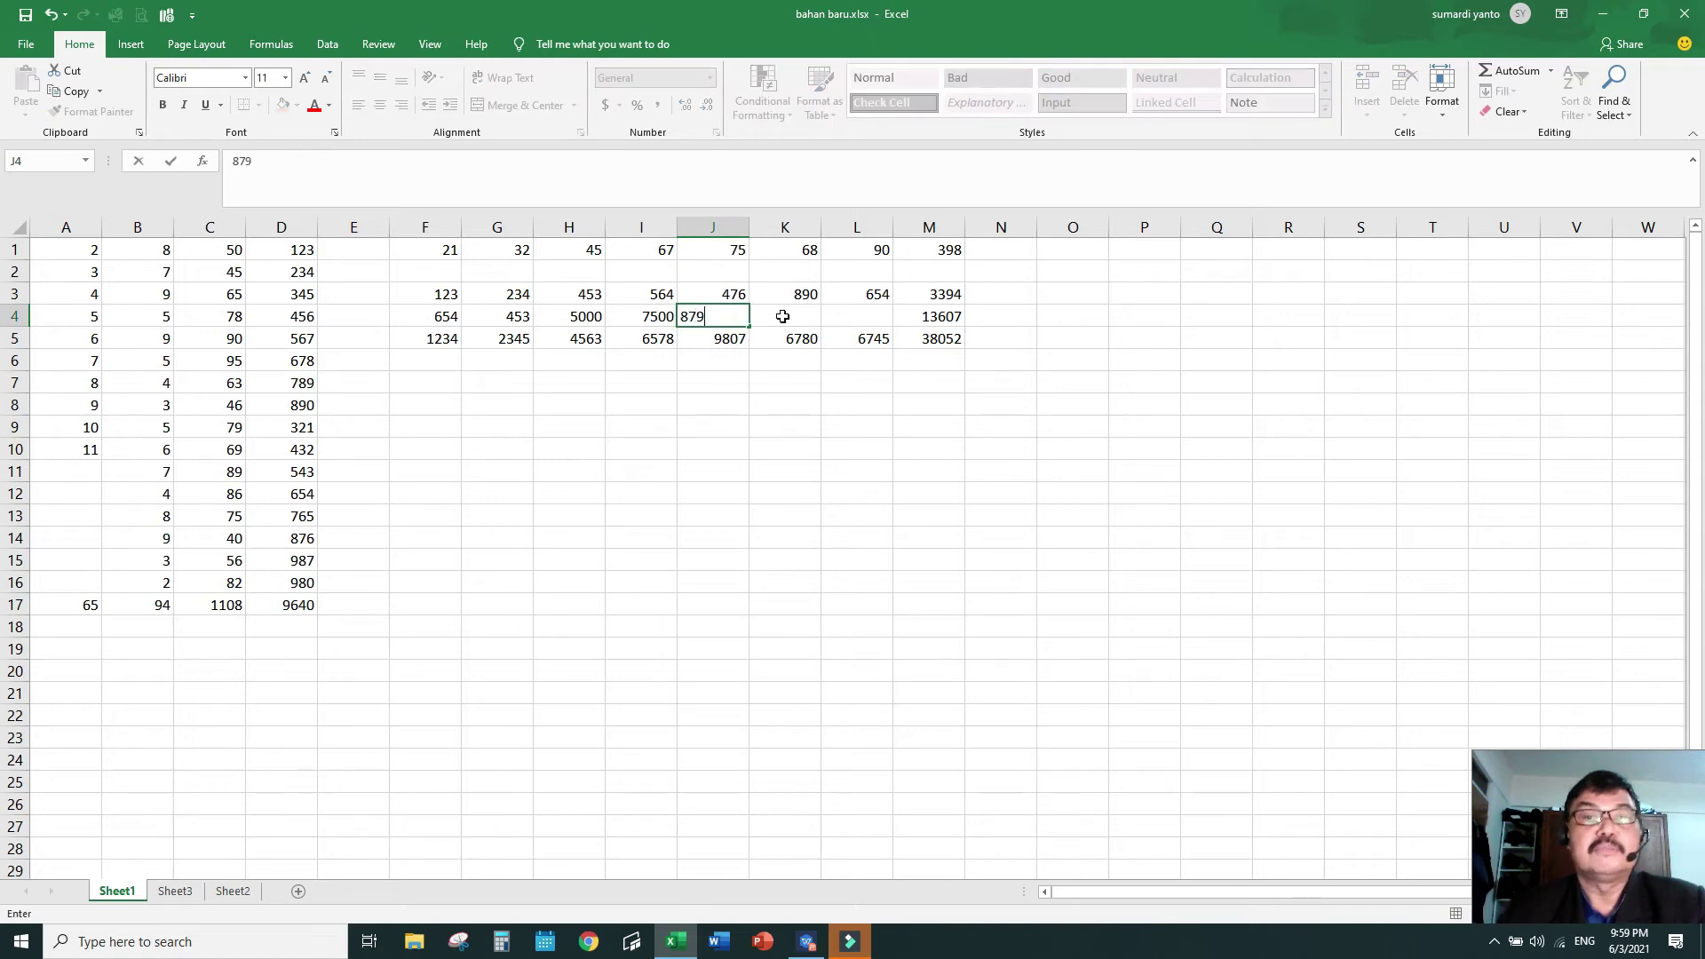
left_click(783, 316)
type("567")
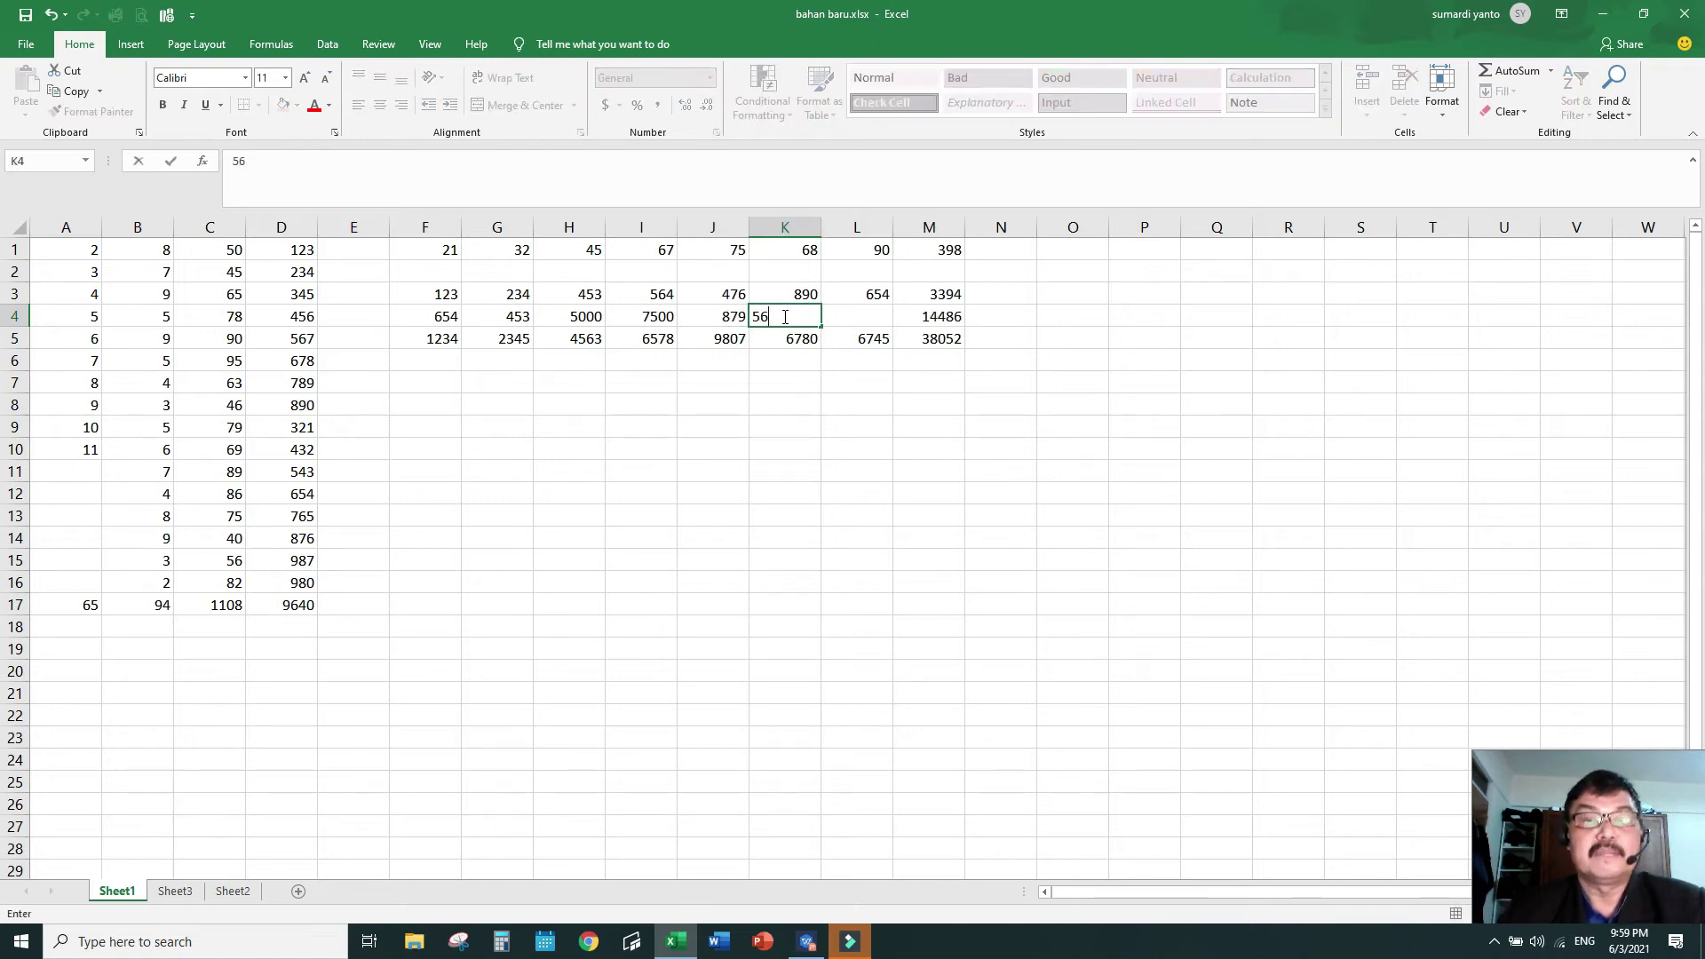
left_click(861, 316)
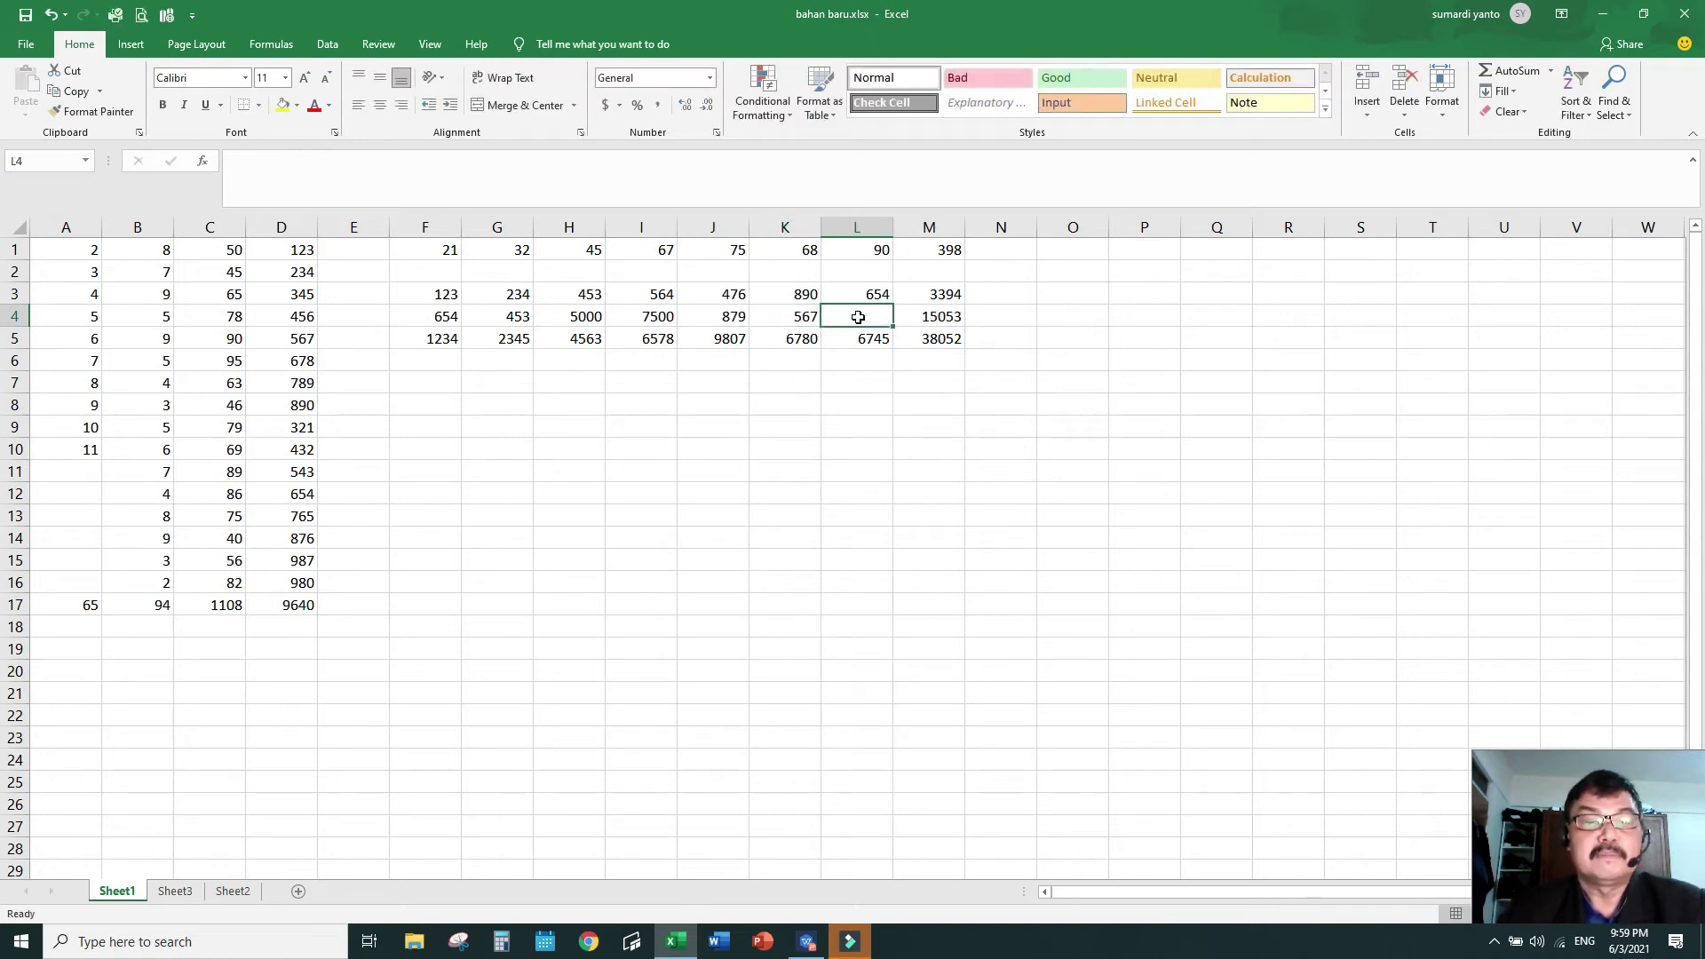
type("450")
left_click(961, 469)
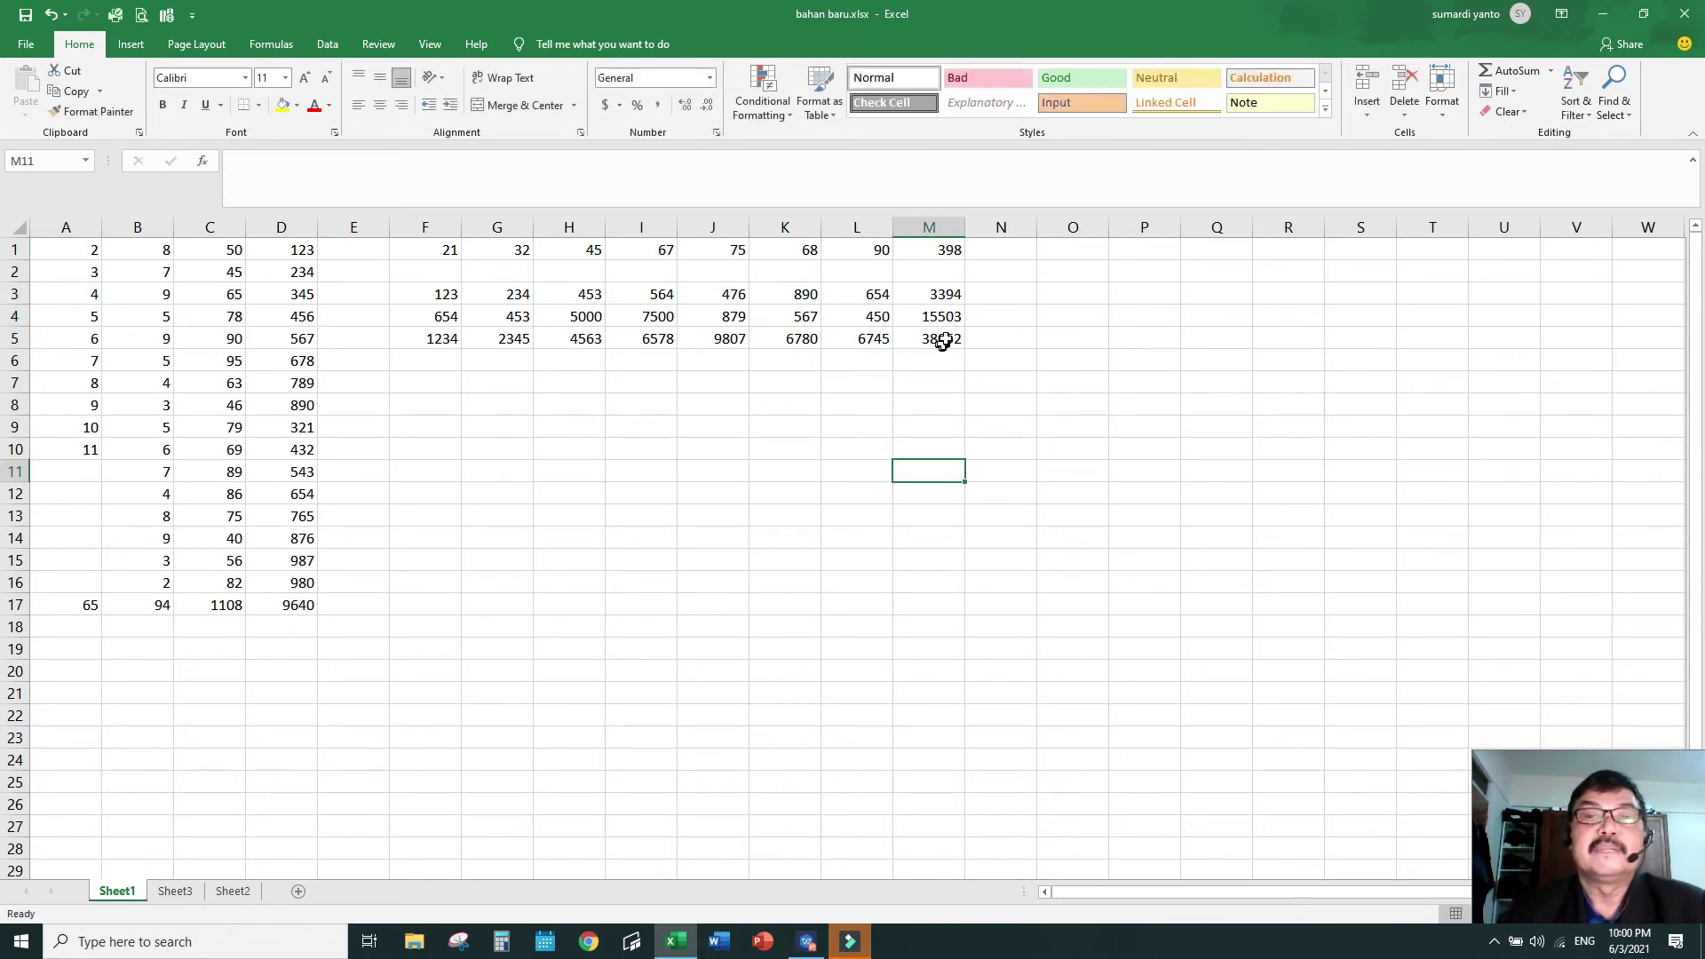
left_click(945, 315)
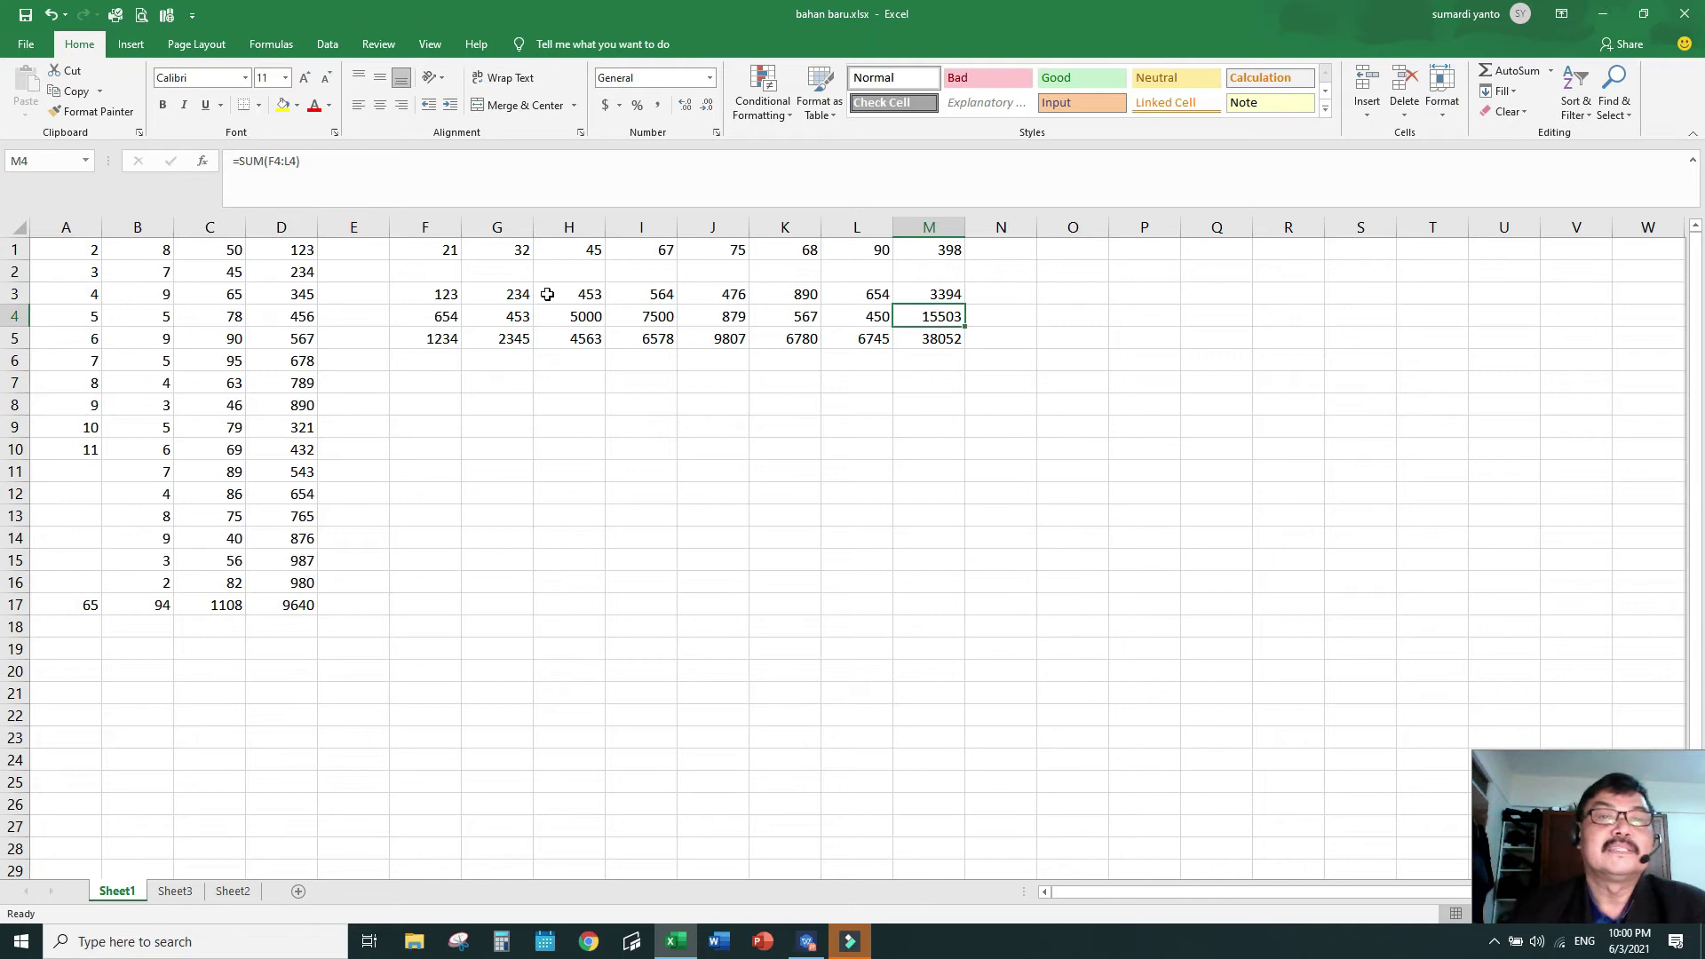
left_click(983, 417)
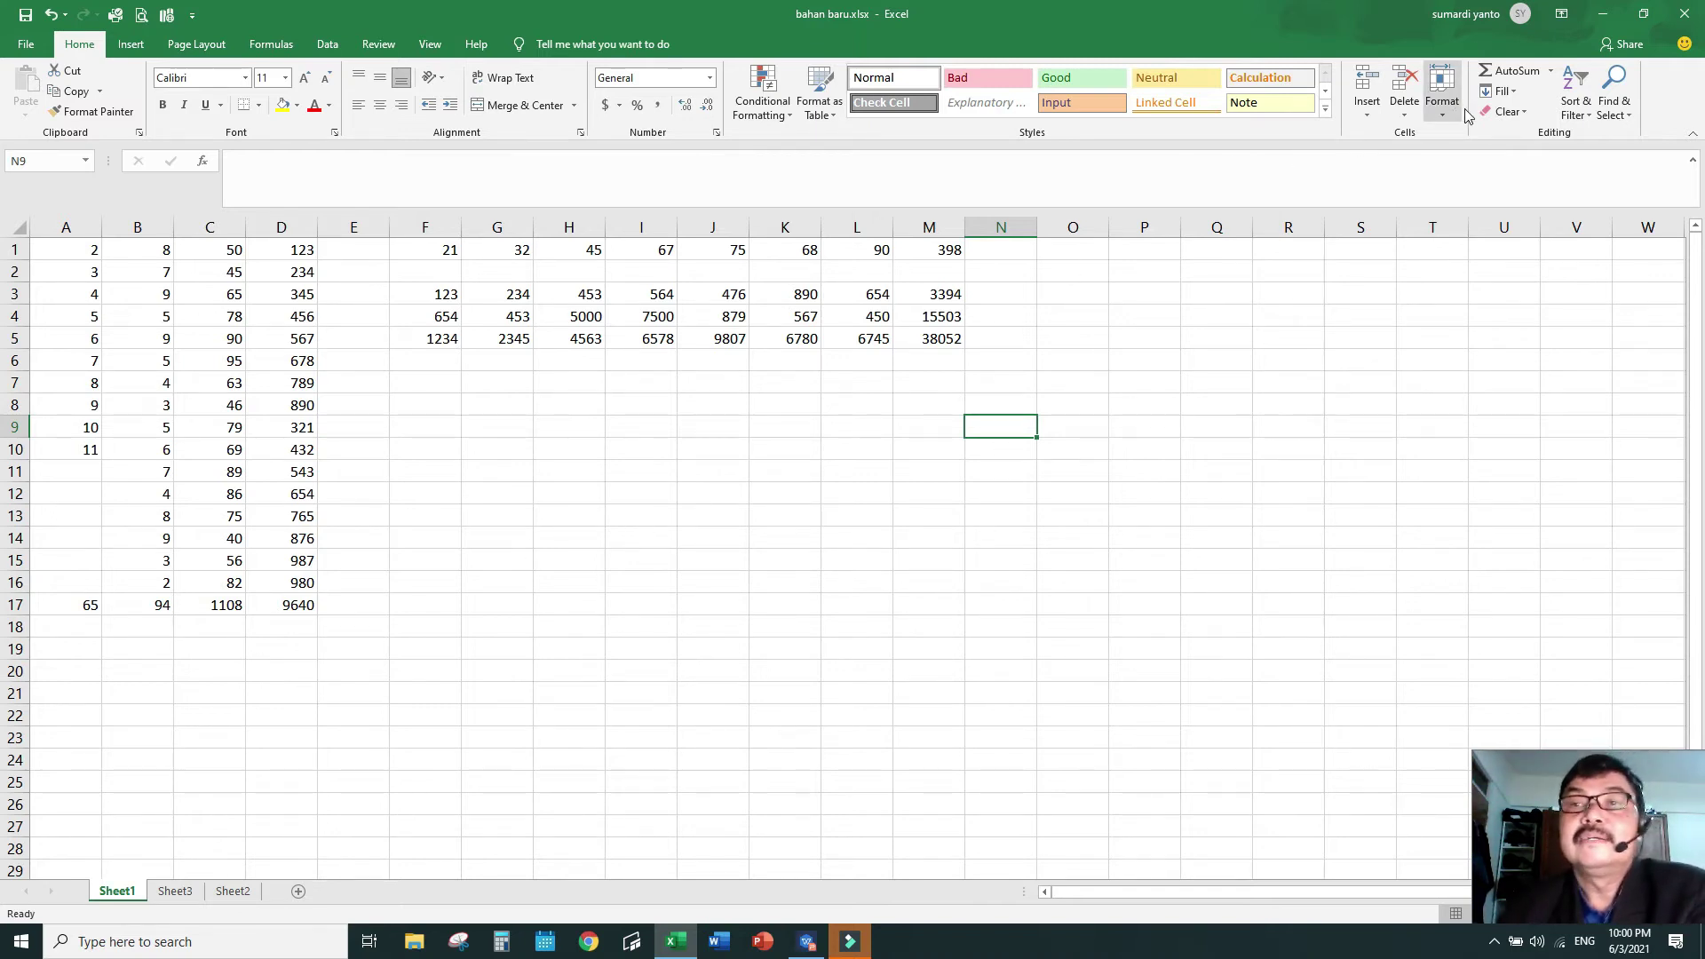
- Review the functions available under AutoSum and compare the tables on Sheet3 and Sheet2
left_click(1549, 73)
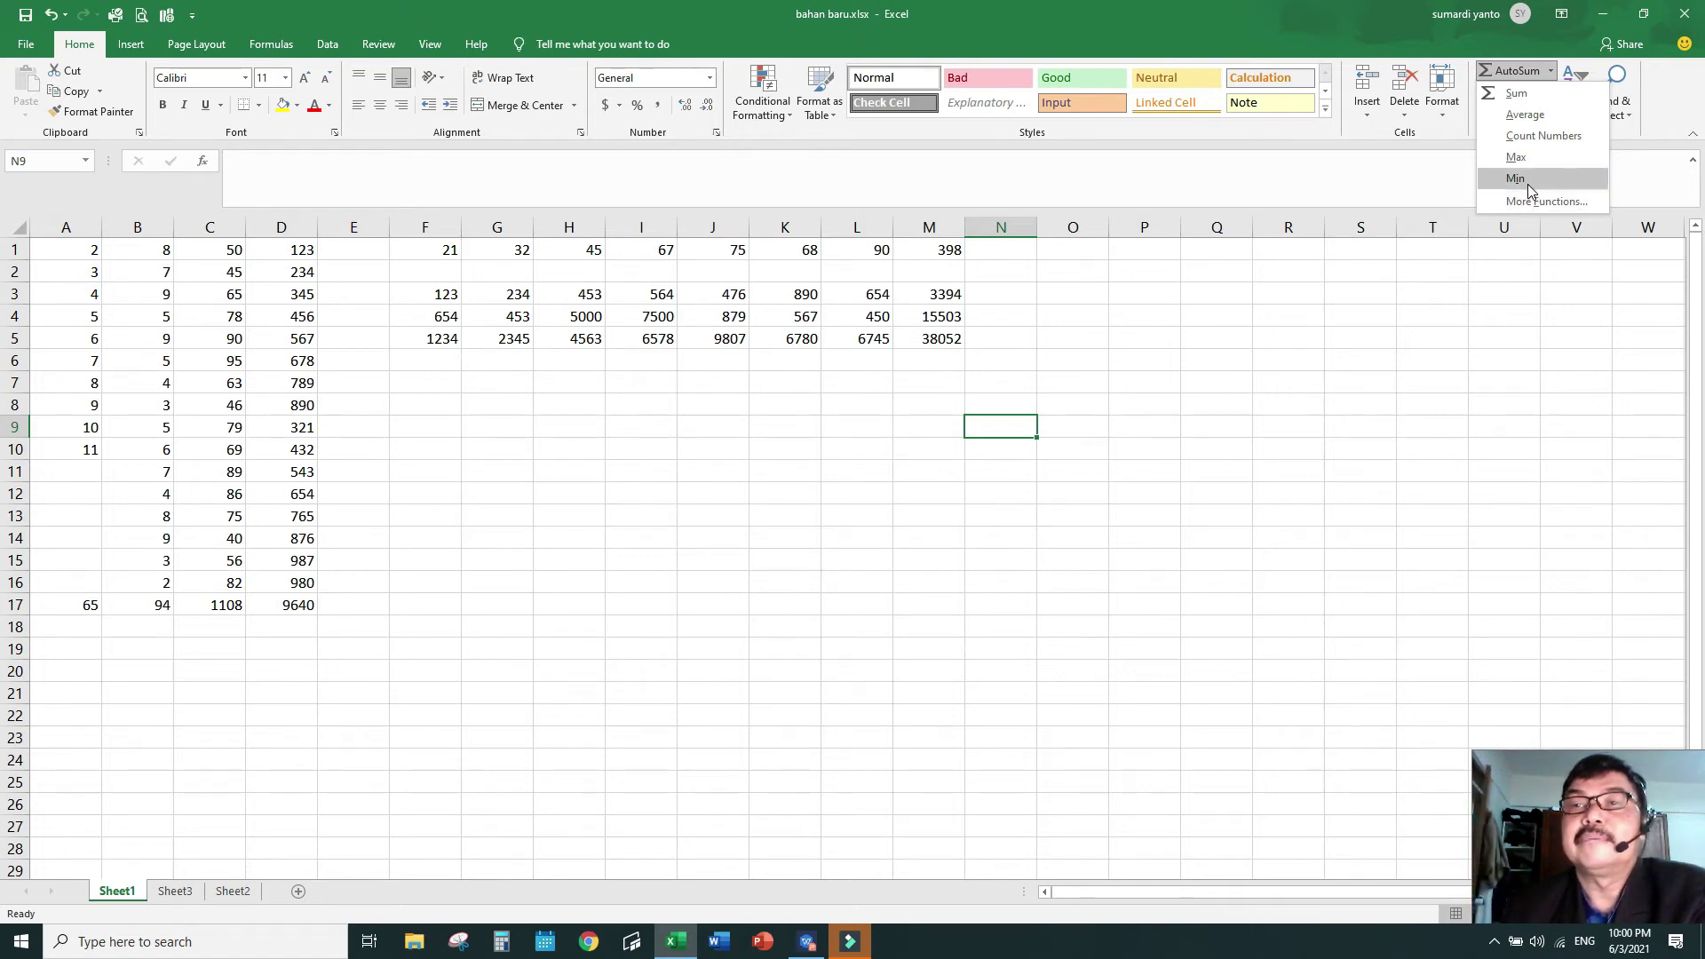
left_click(1456, 405)
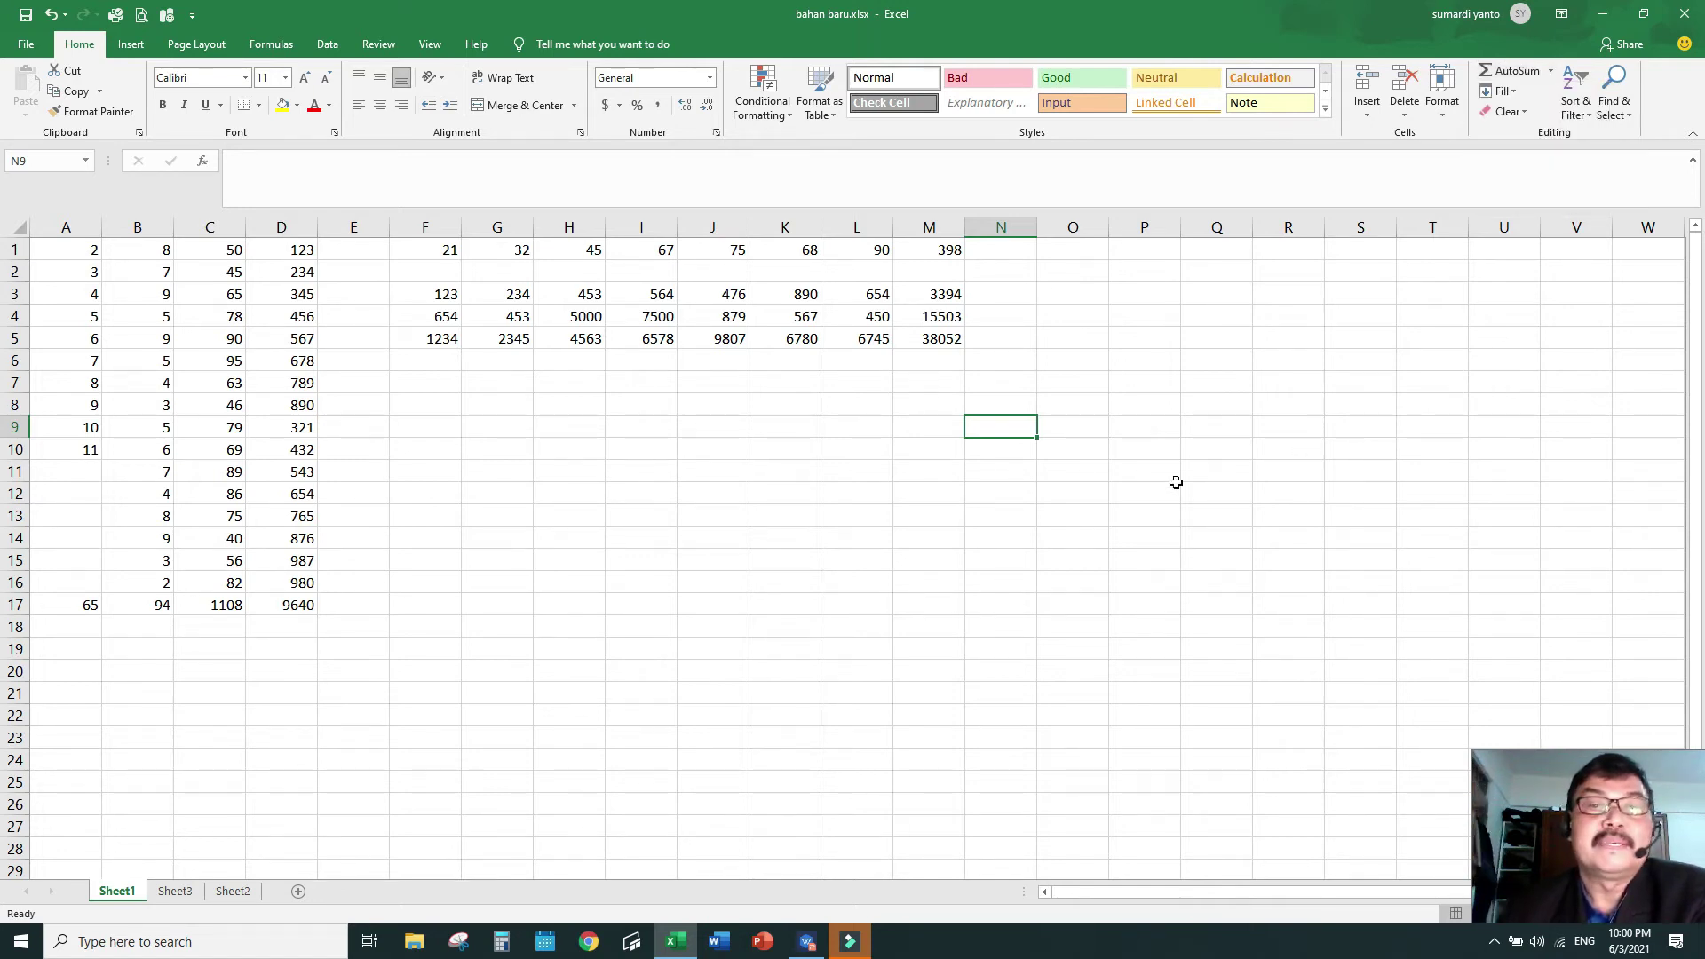
left_click(176, 892)
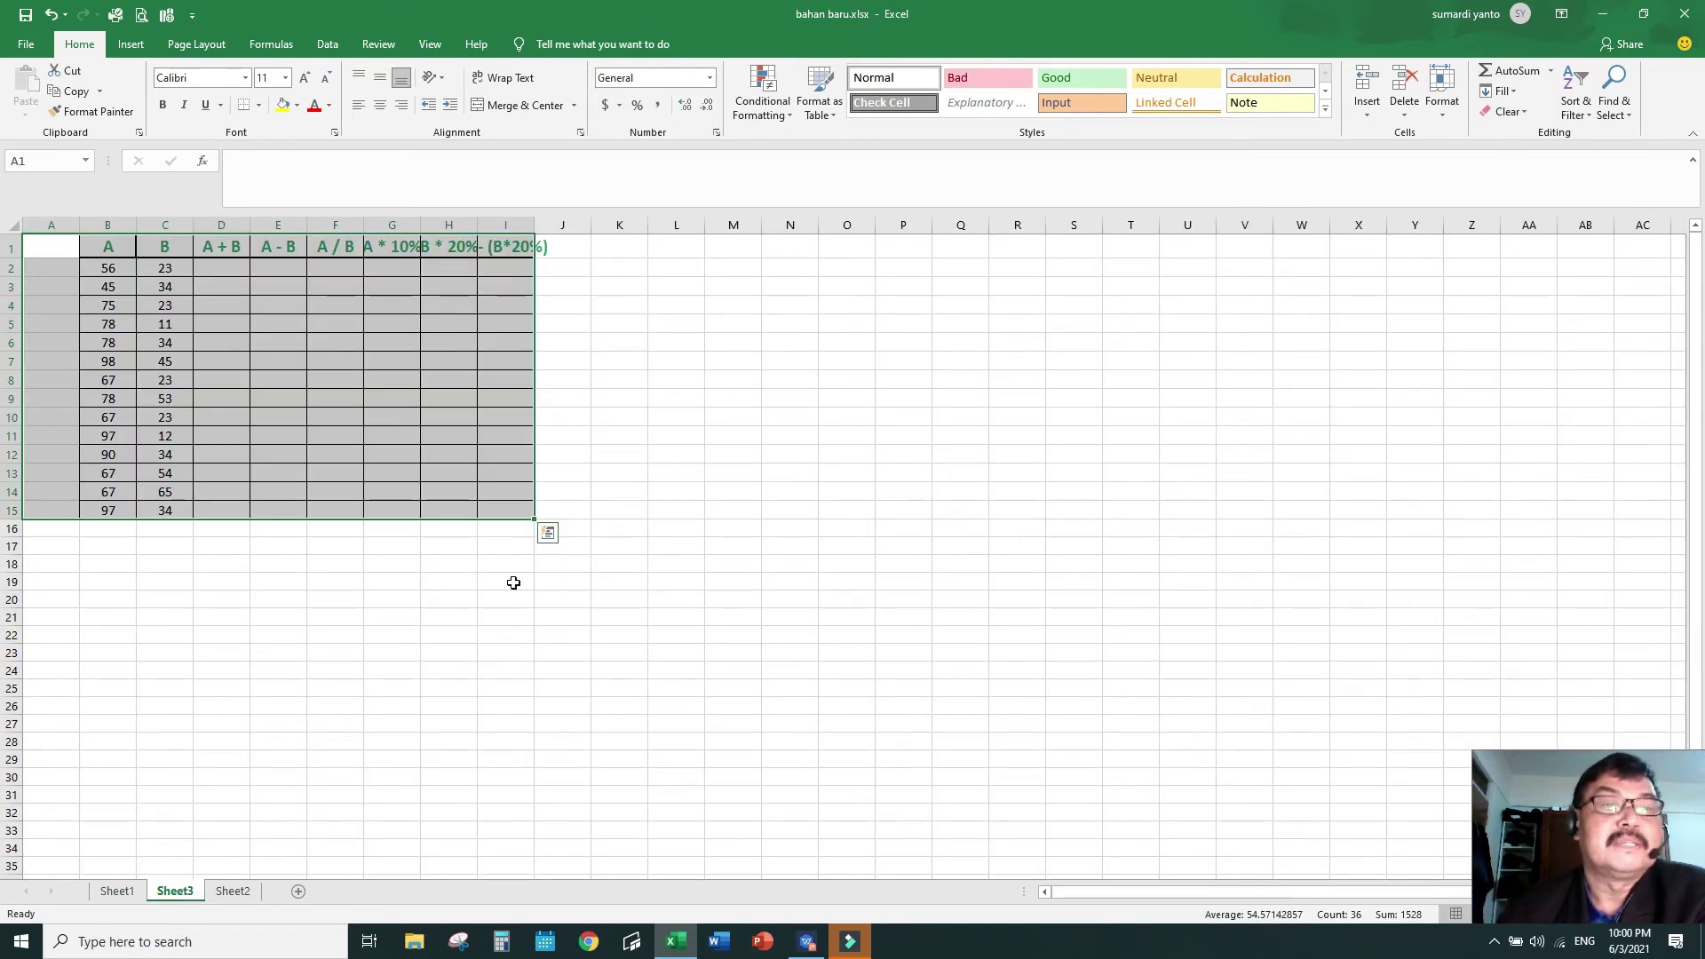
left_click(730, 518)
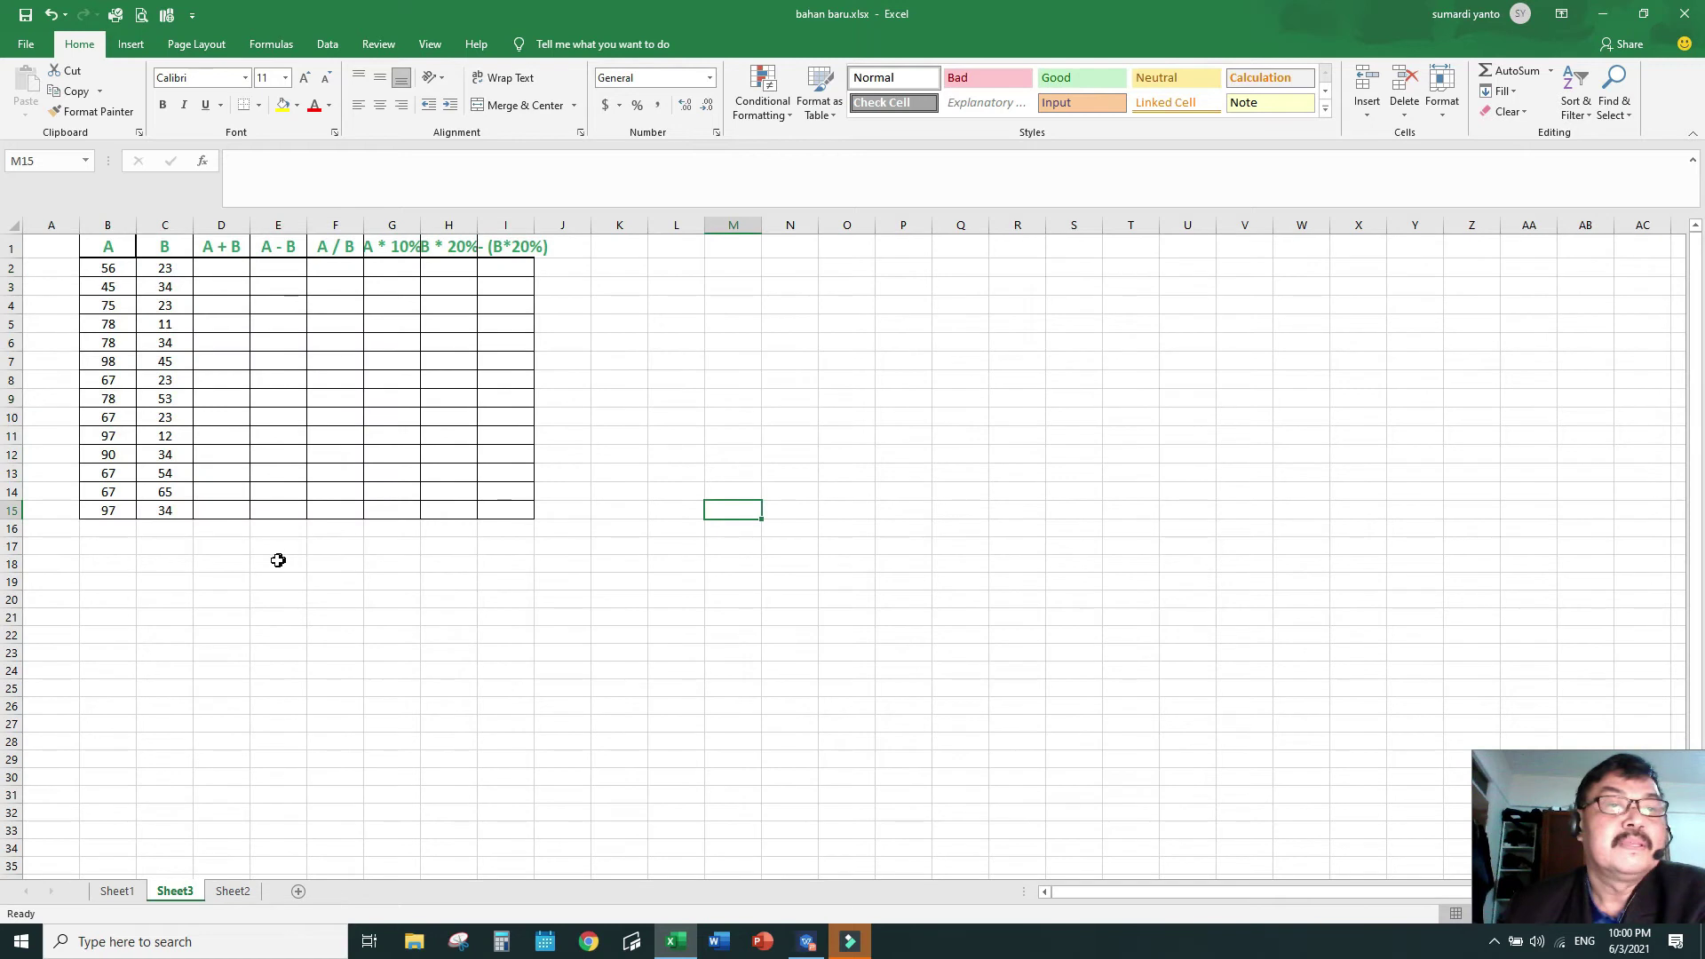
left_click(229, 892)
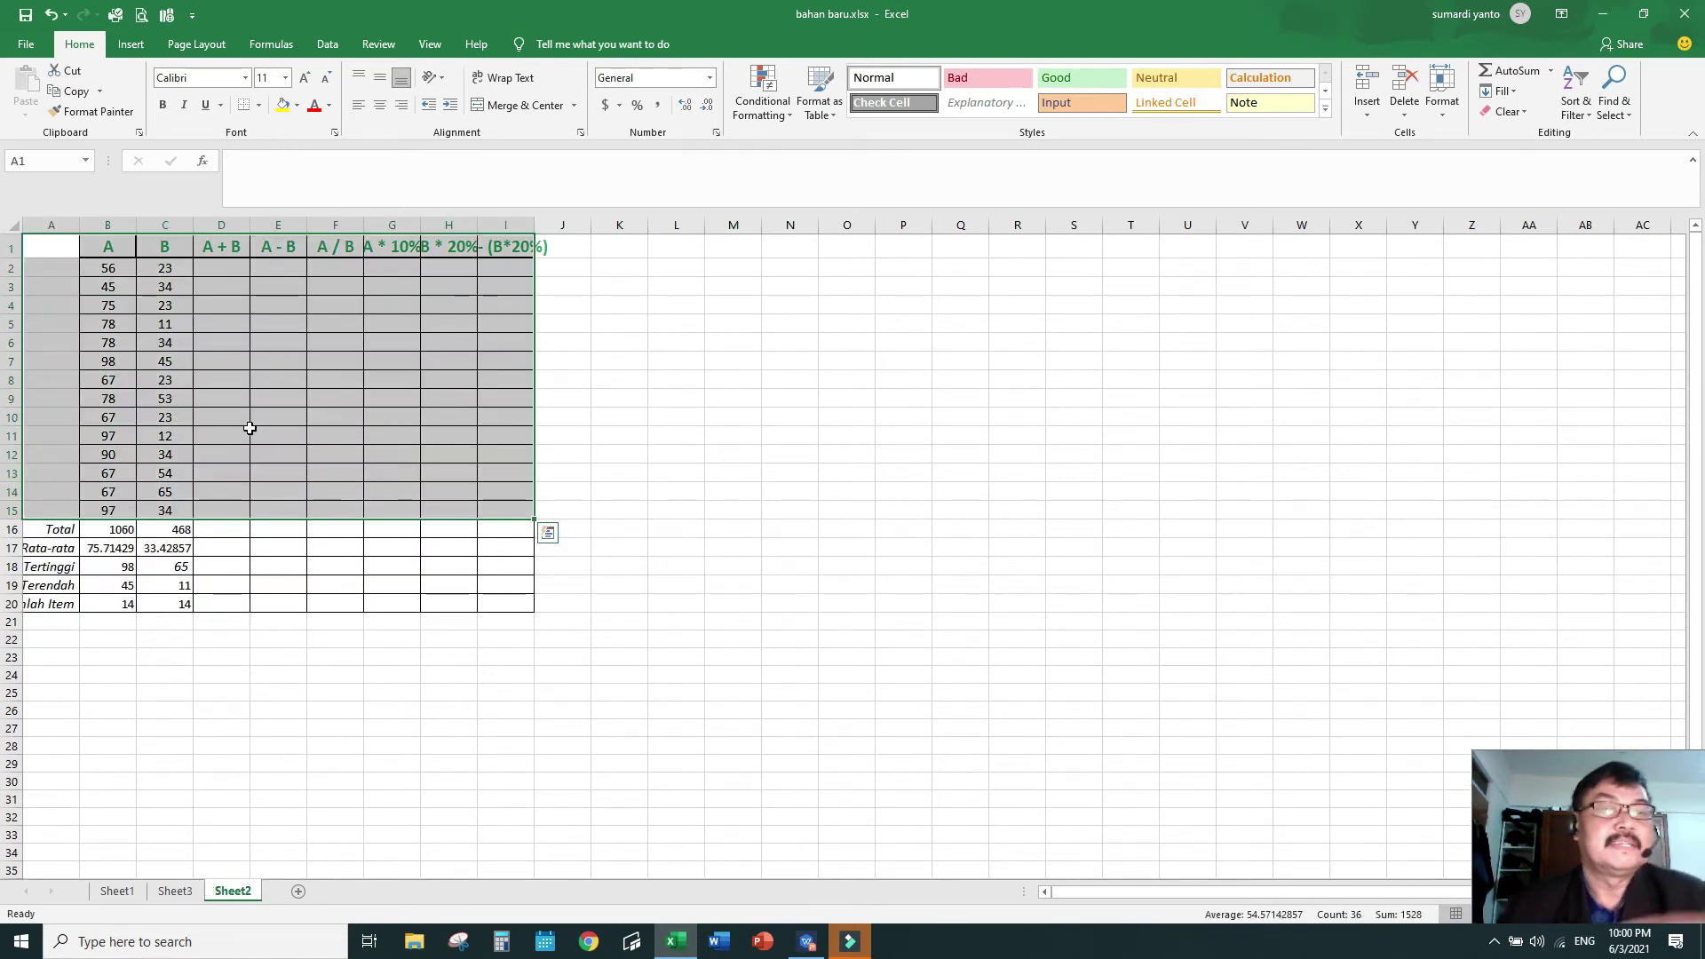
left_click(174, 892)
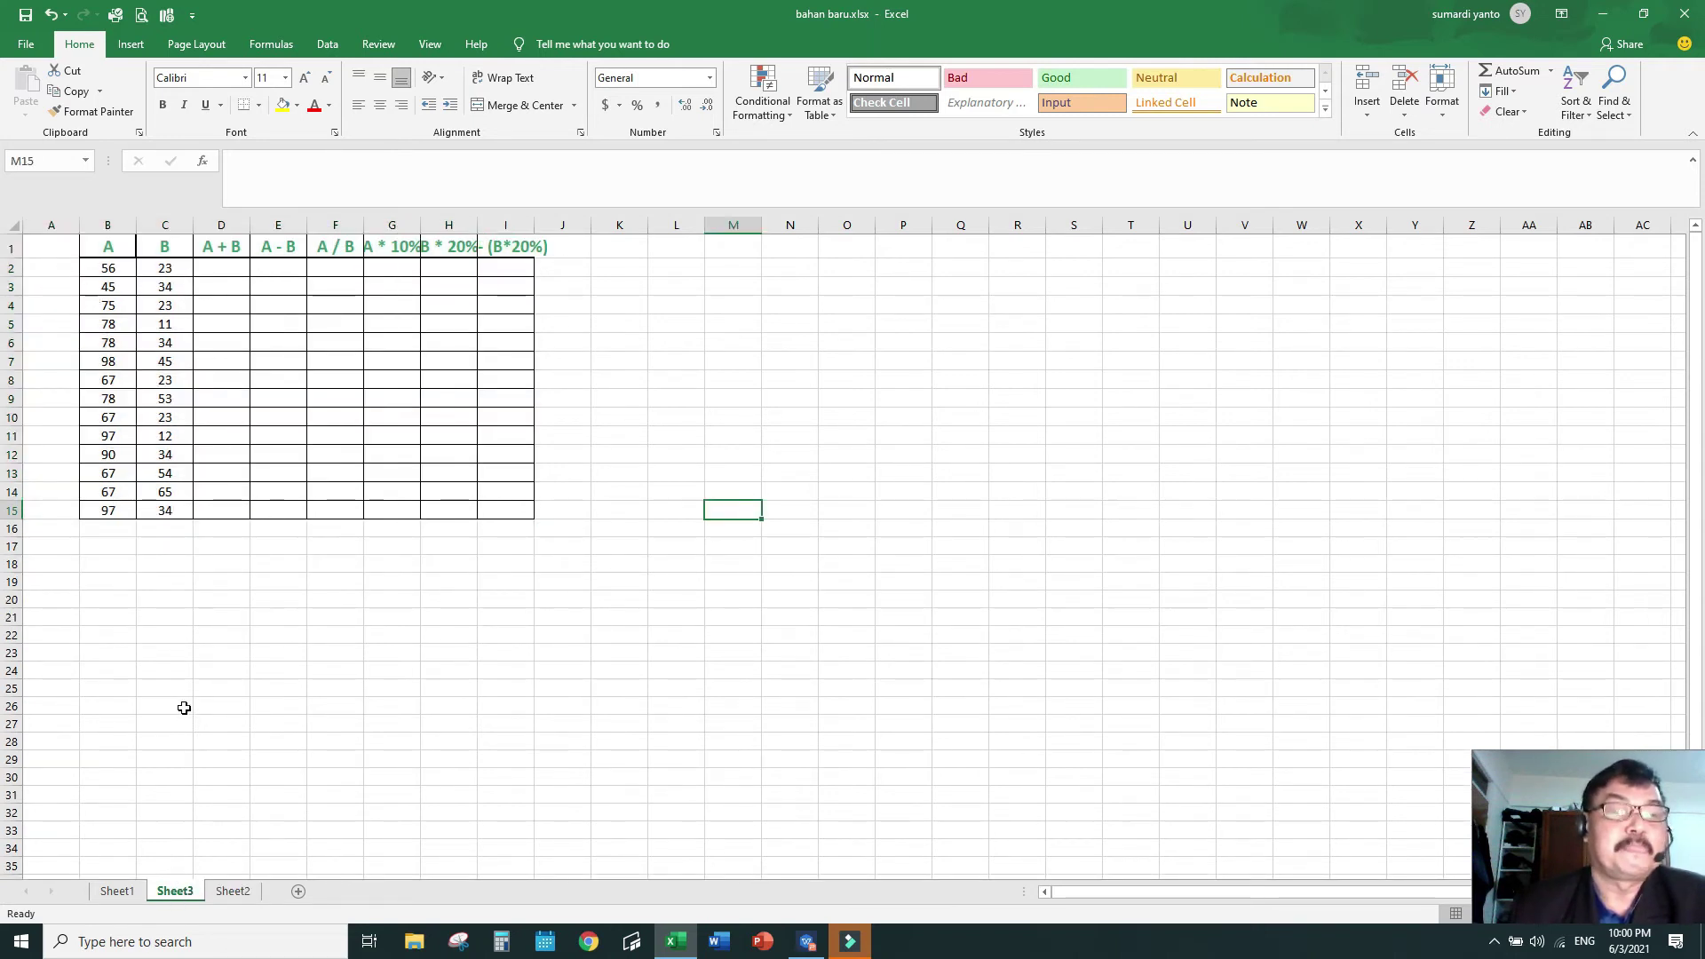
- Clear the summary results in B16:C20 on Sheet2, keeping the row labels
left_click(233, 892)
left_click(241, 669)
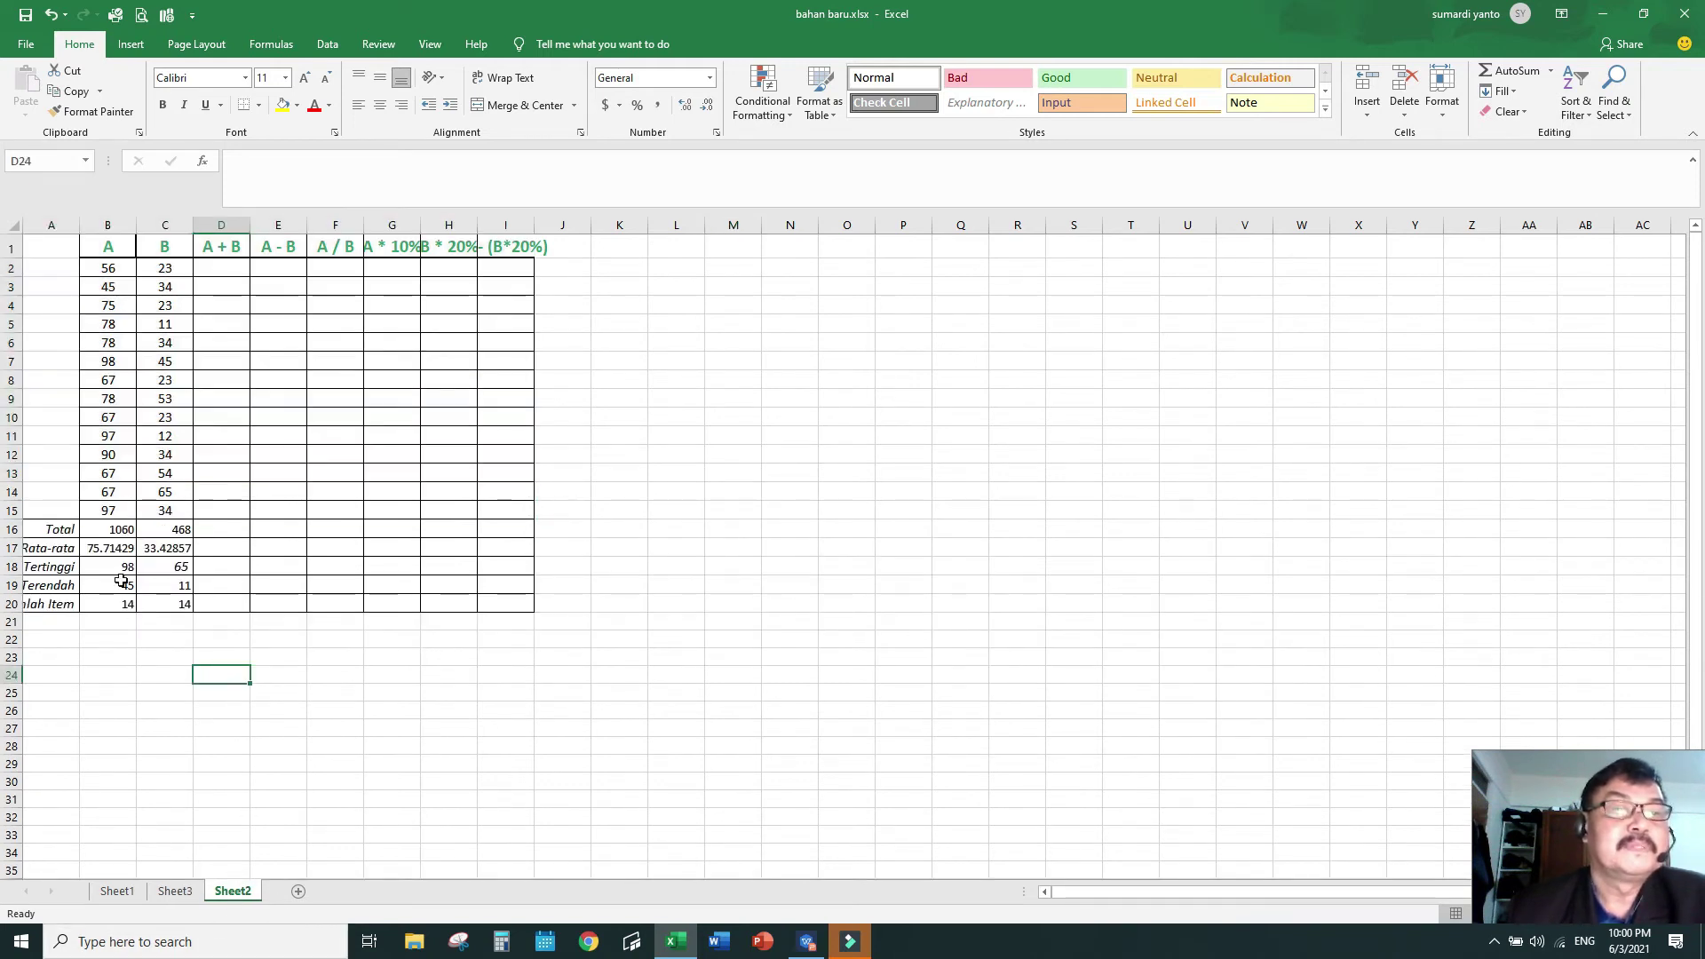
left_click_drag(98, 531, 179, 603)
key("Delete")
left_click(259, 655)
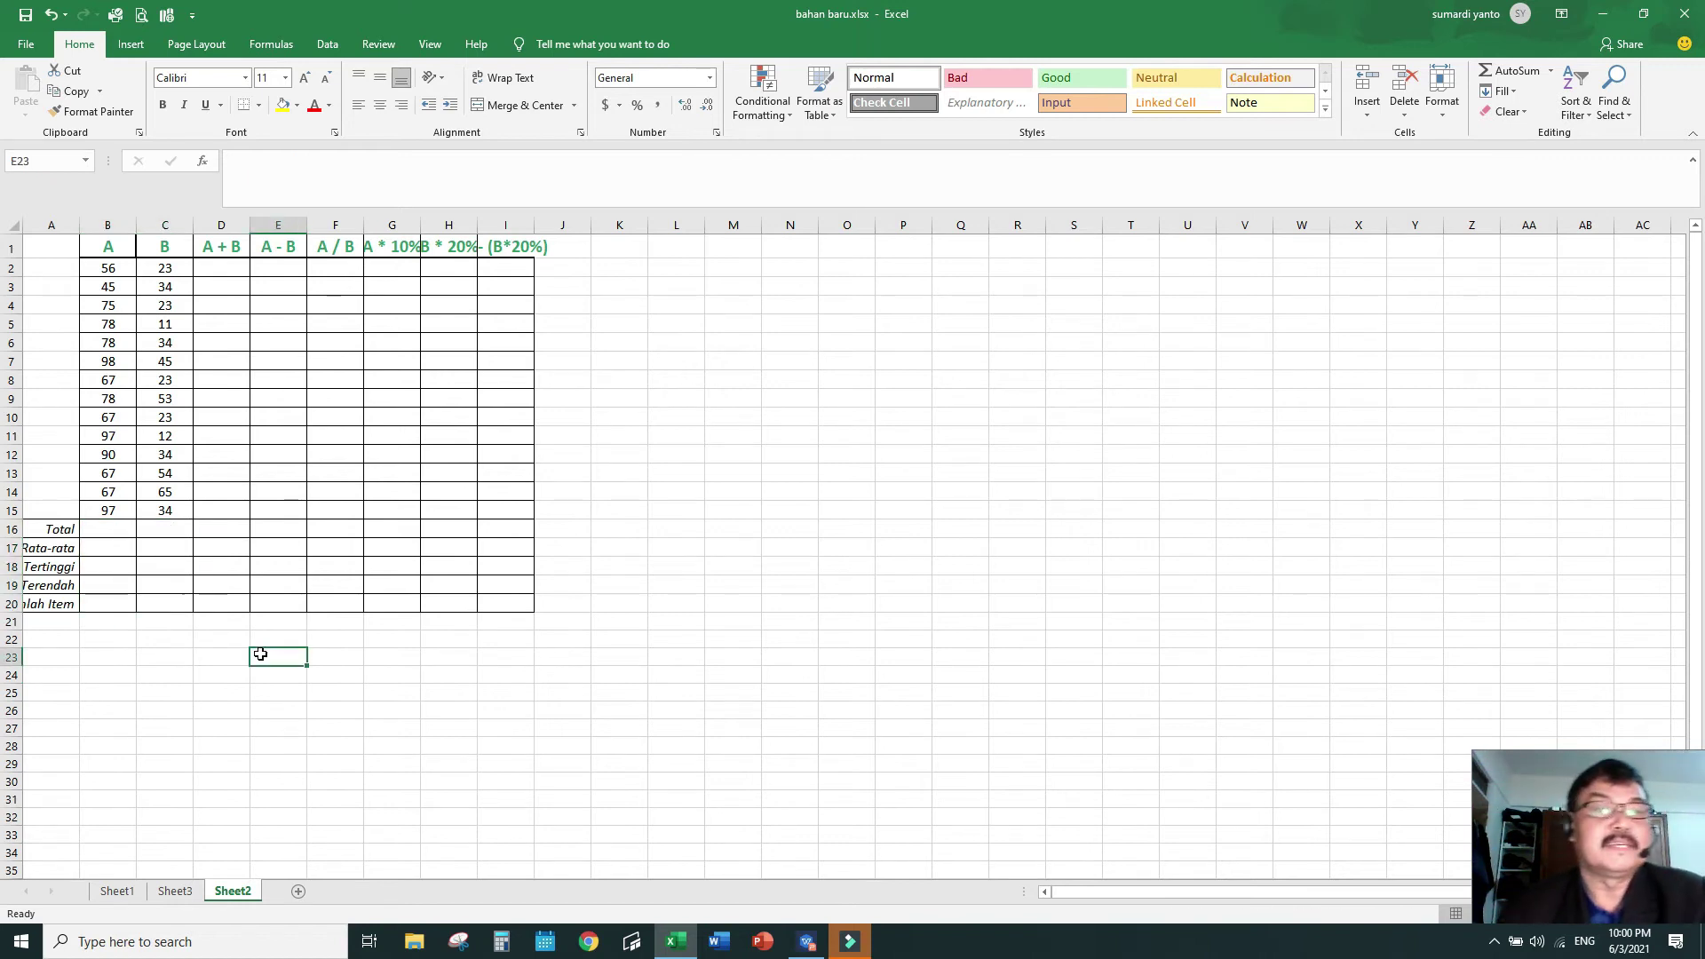
- Total B2:B15 in B16 and C2:C15 in C16 with AutoSum
left_click(112, 528)
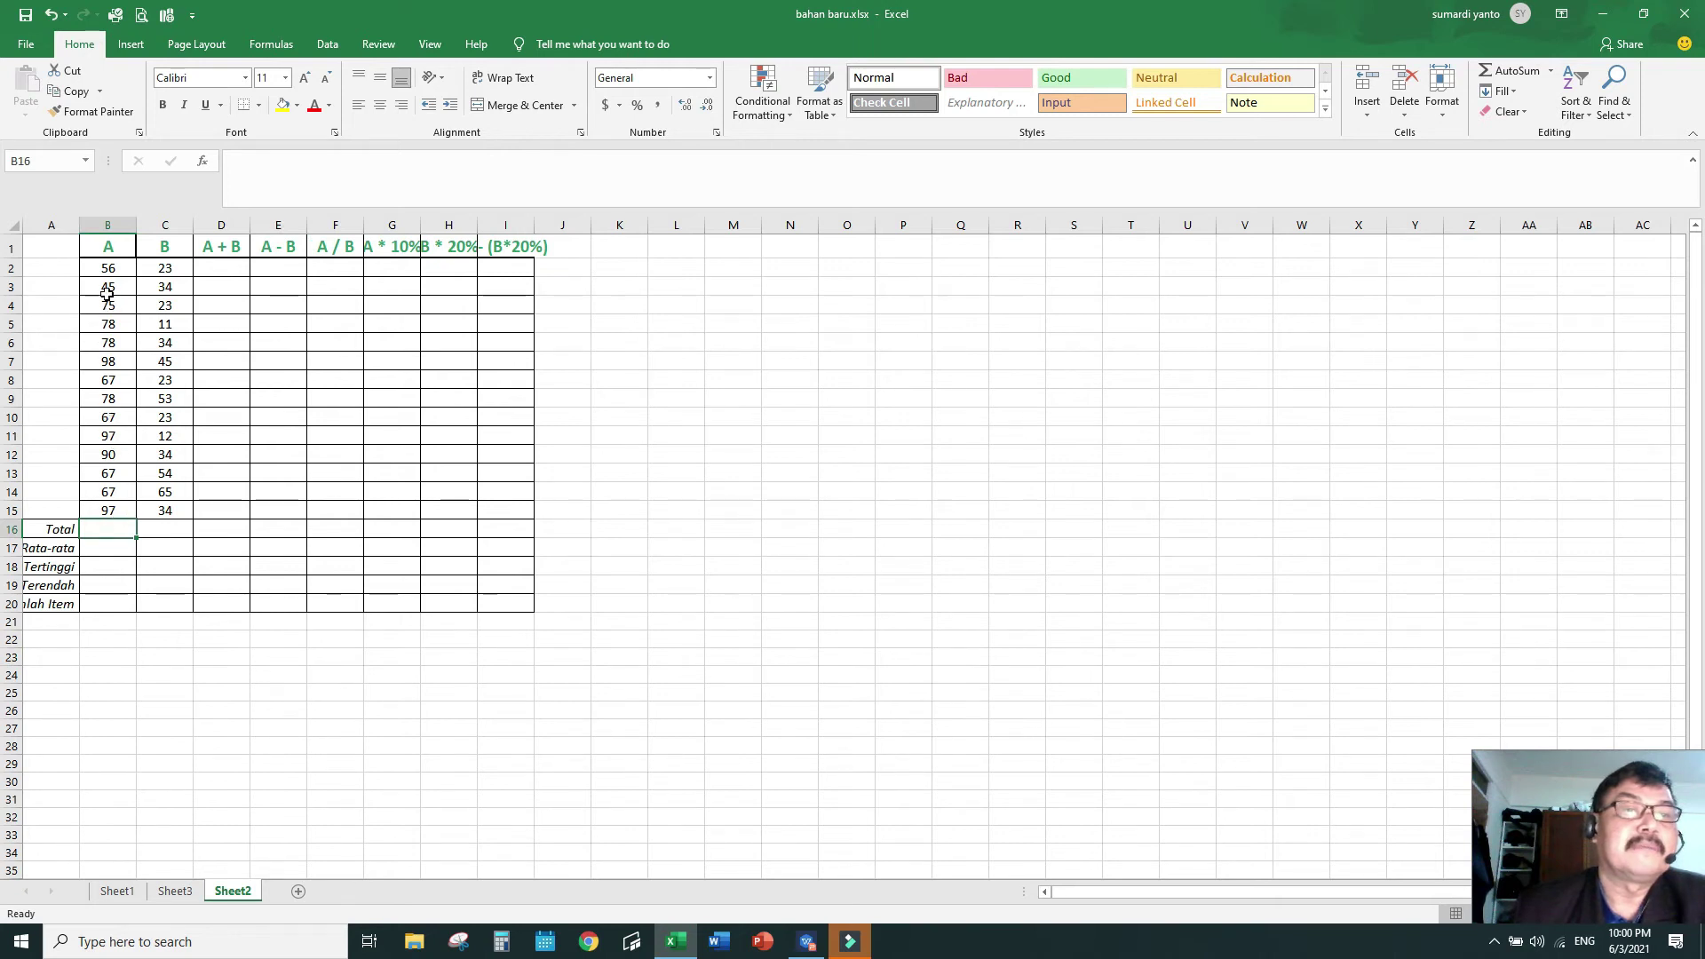
left_click_drag(112, 270, 106, 532)
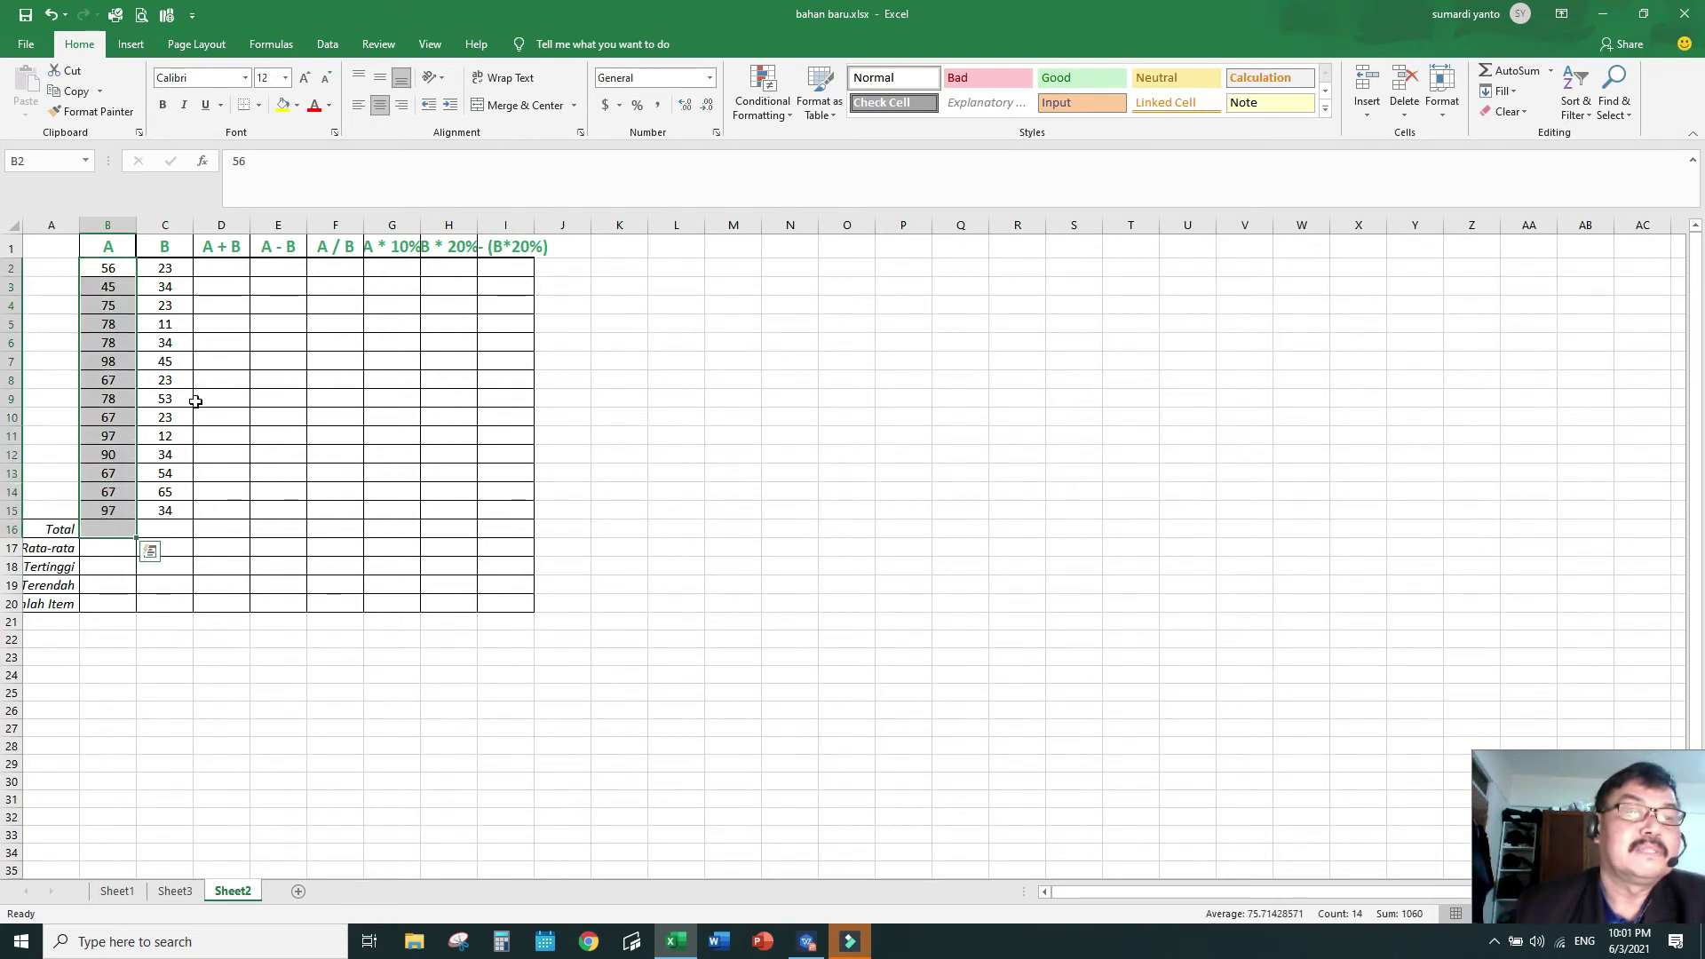
left_click(1510, 71)
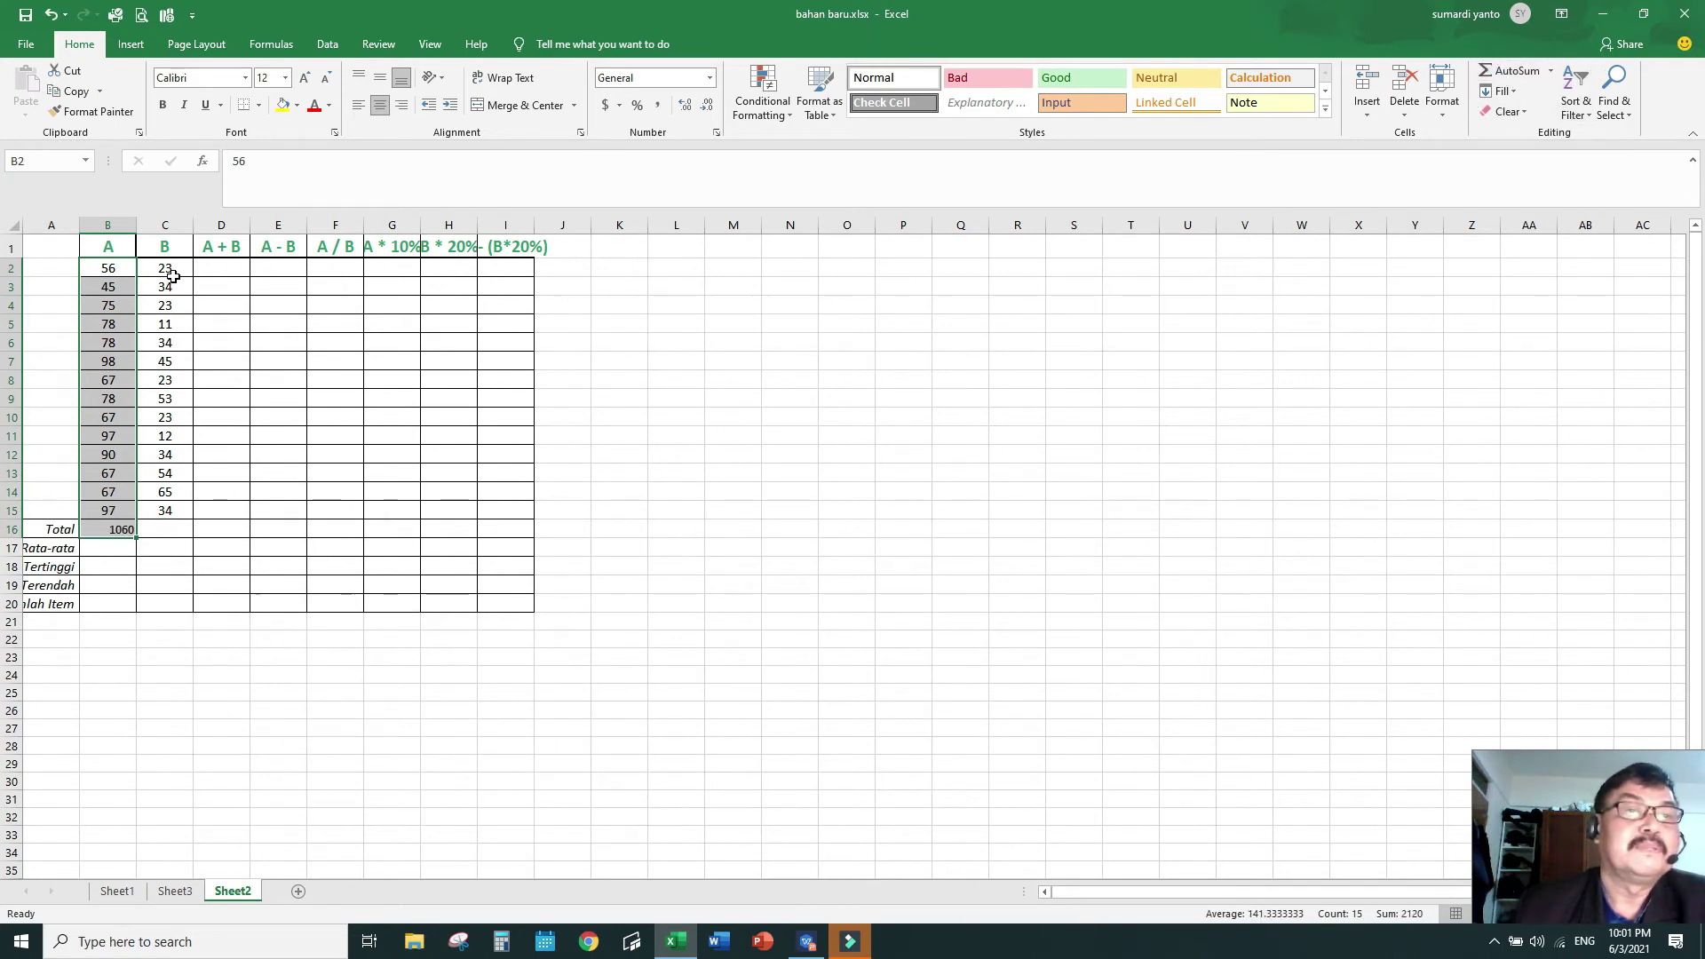
left_click_drag(171, 269, 168, 529)
left_click(1510, 71)
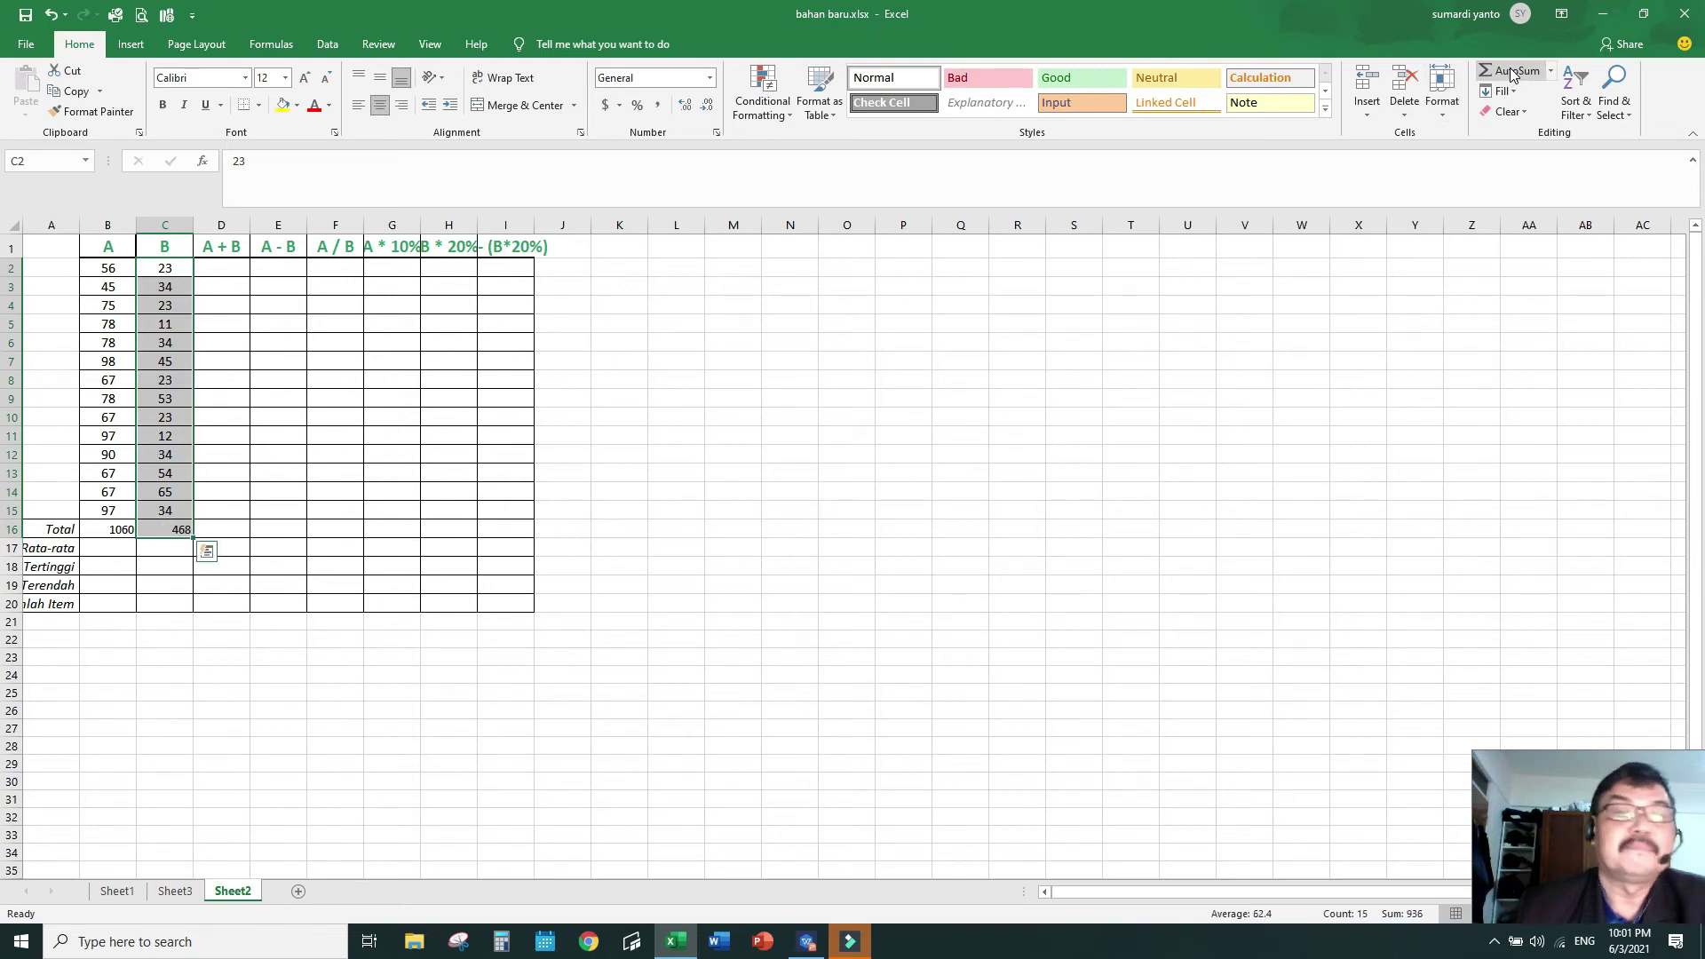
left_click(1008, 561)
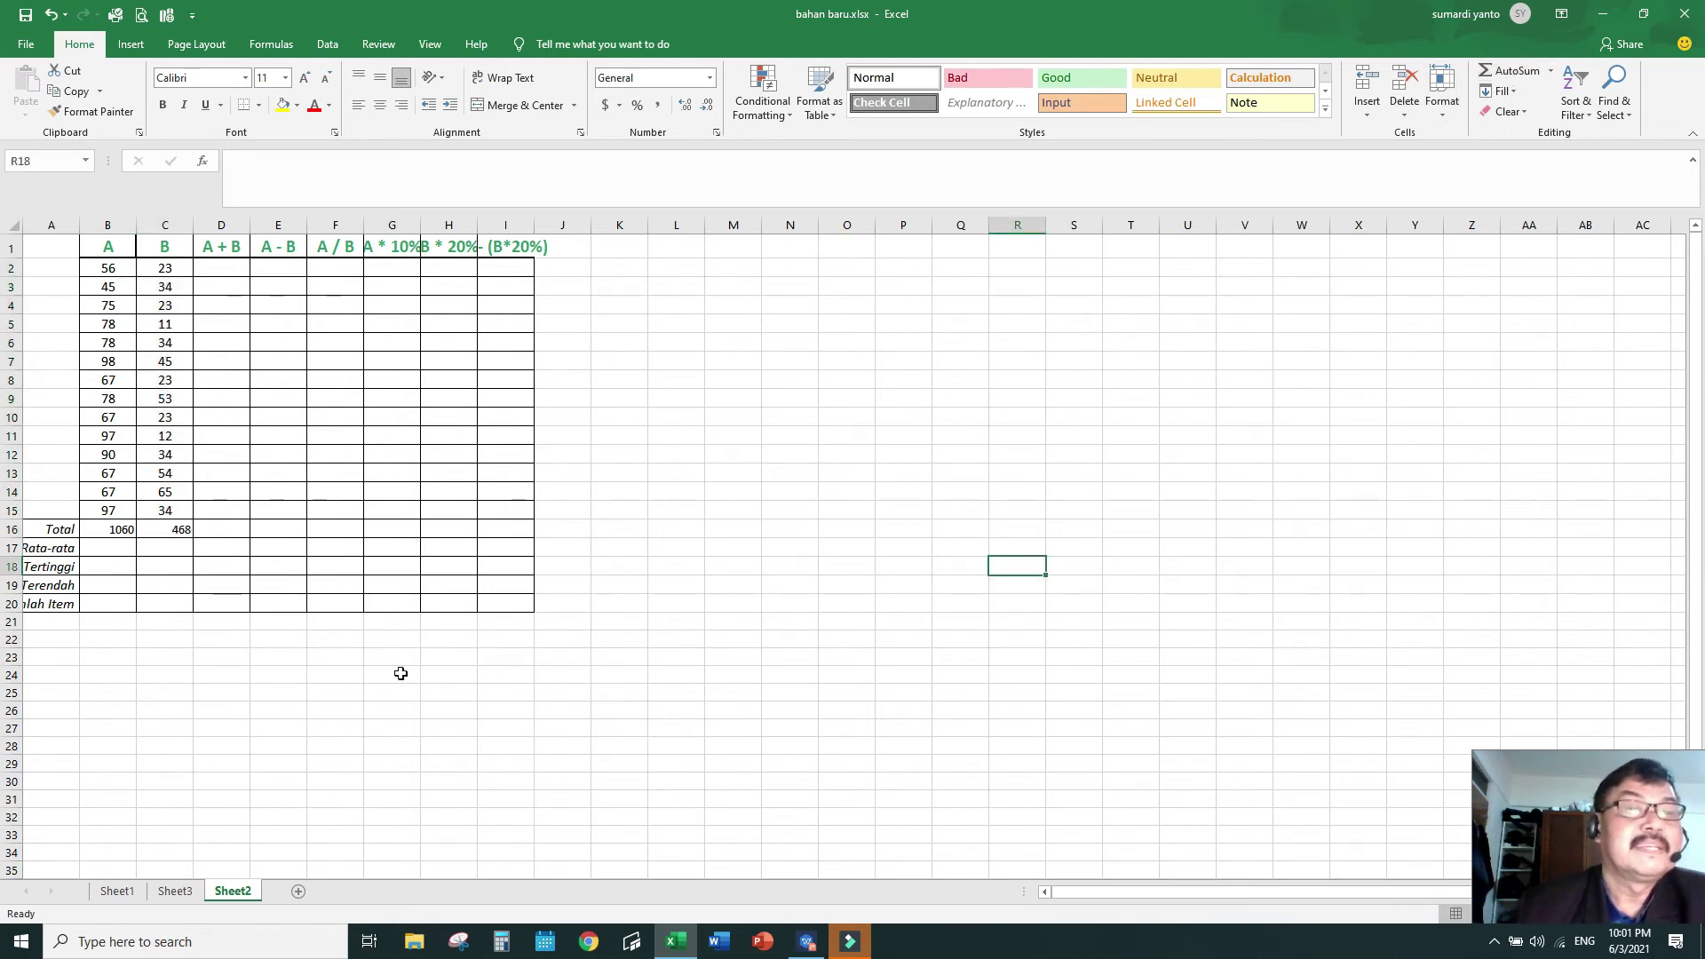
- Clear the two totals in B16:C16
left_click(99, 546)
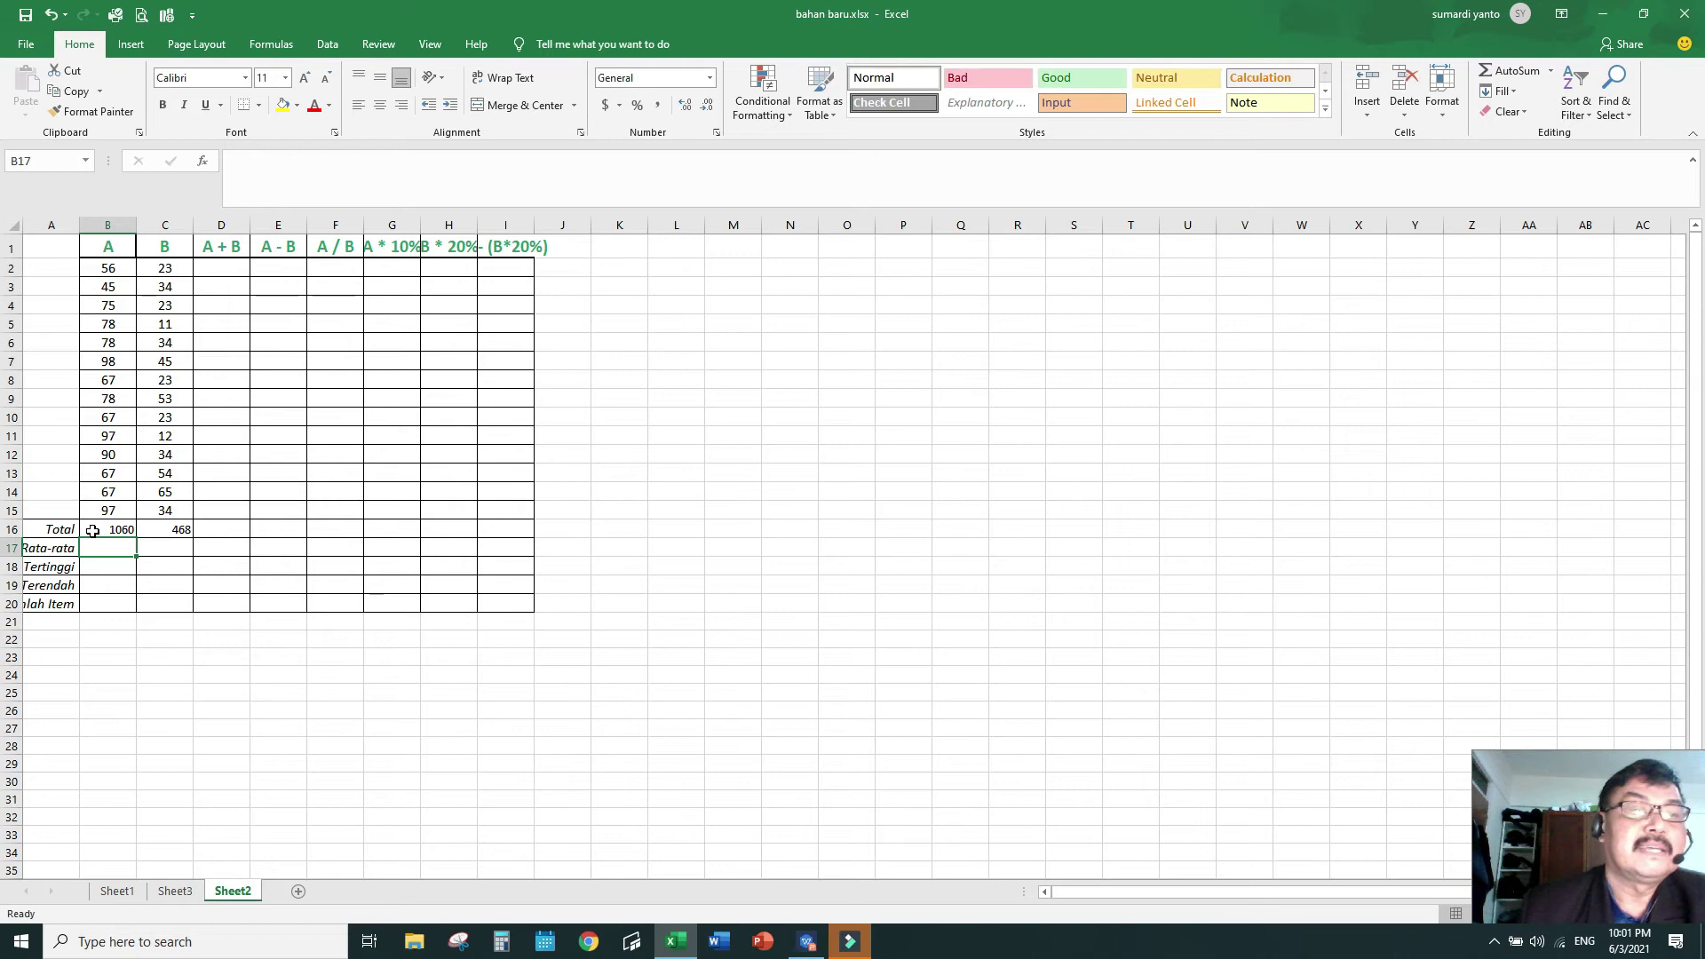
left_click_drag(96, 529, 161, 529)
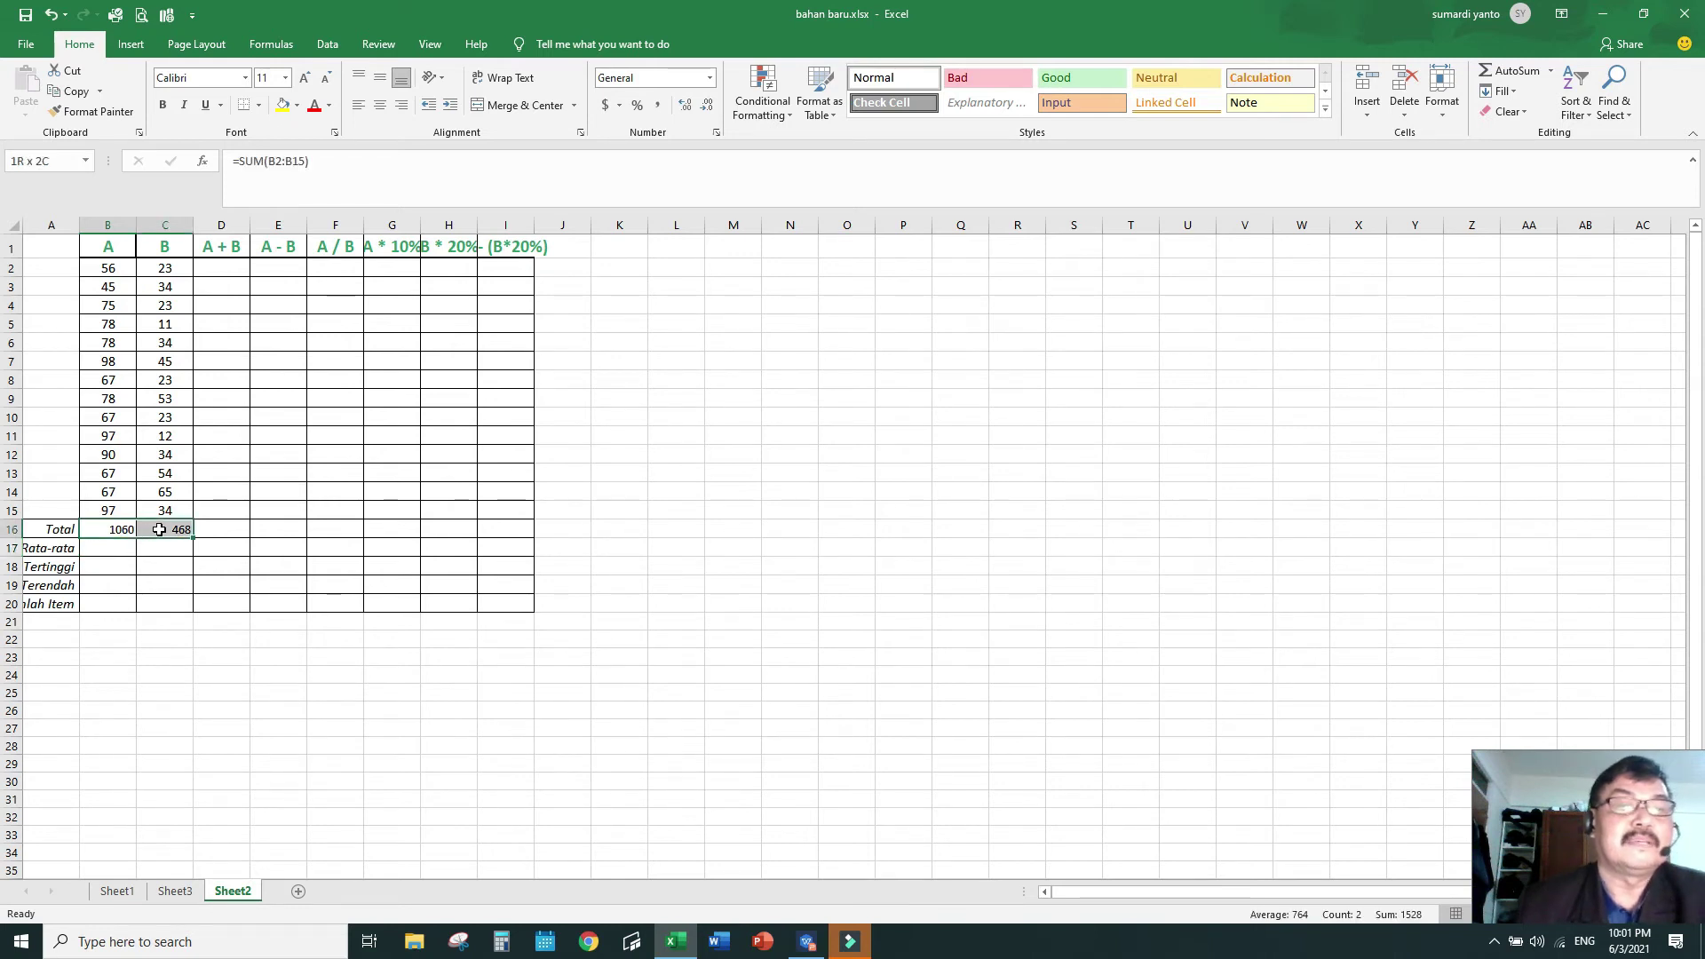
key("Delete")
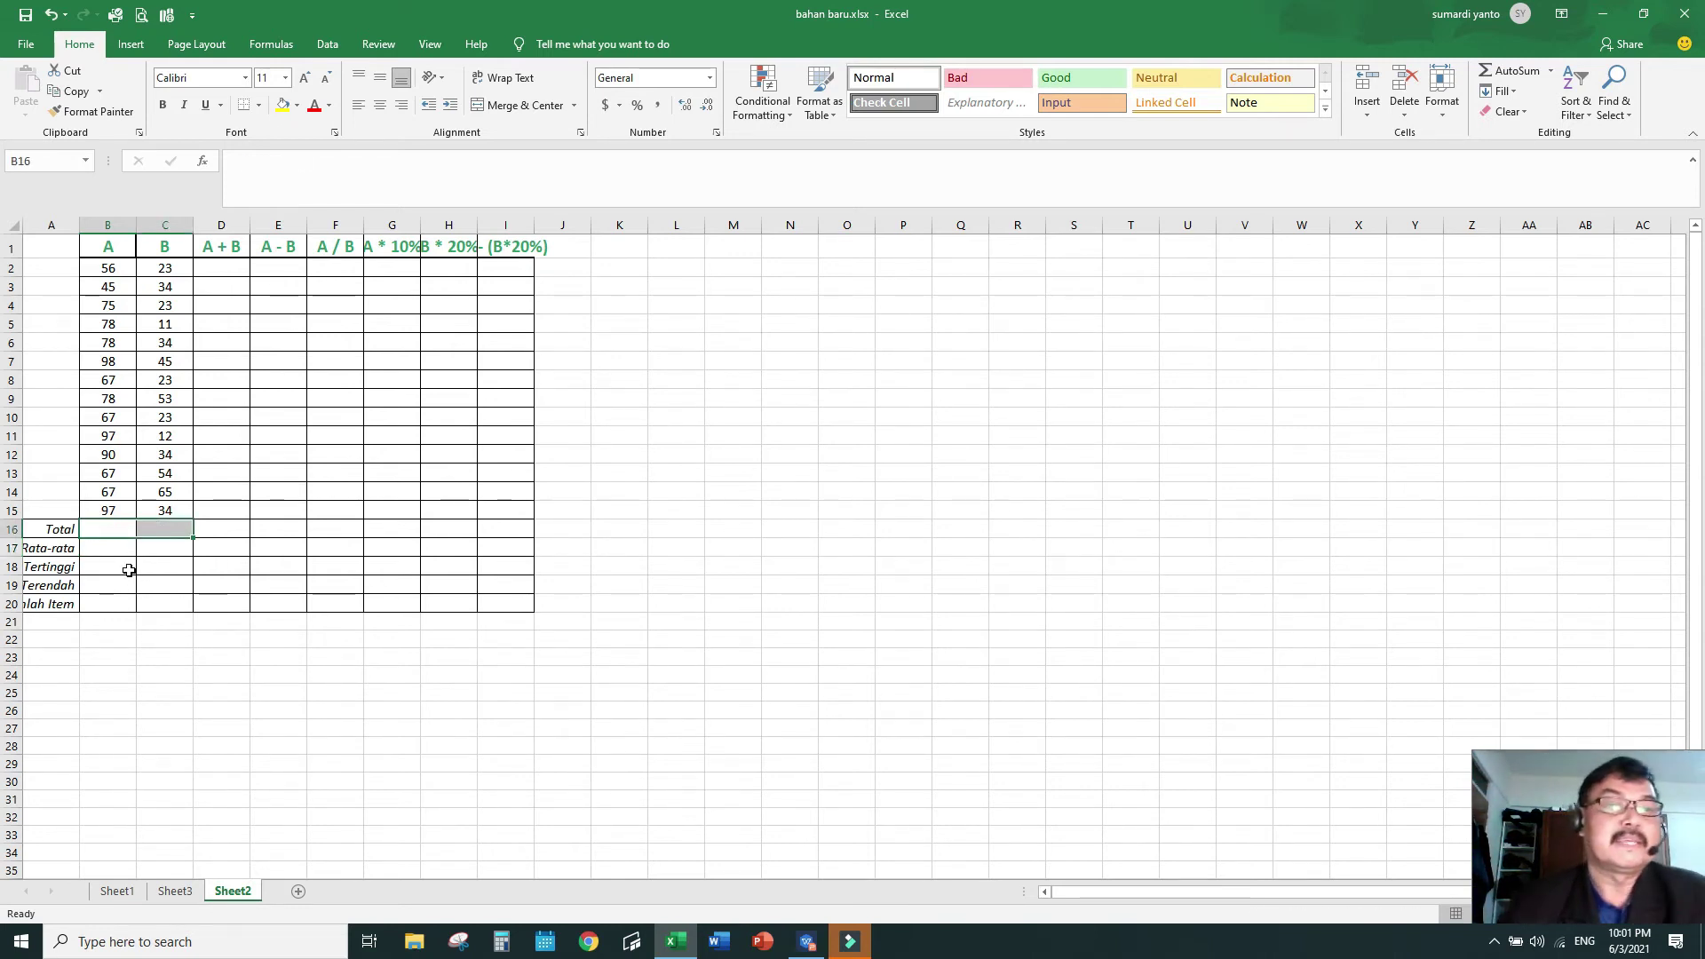
left_click(110, 528)
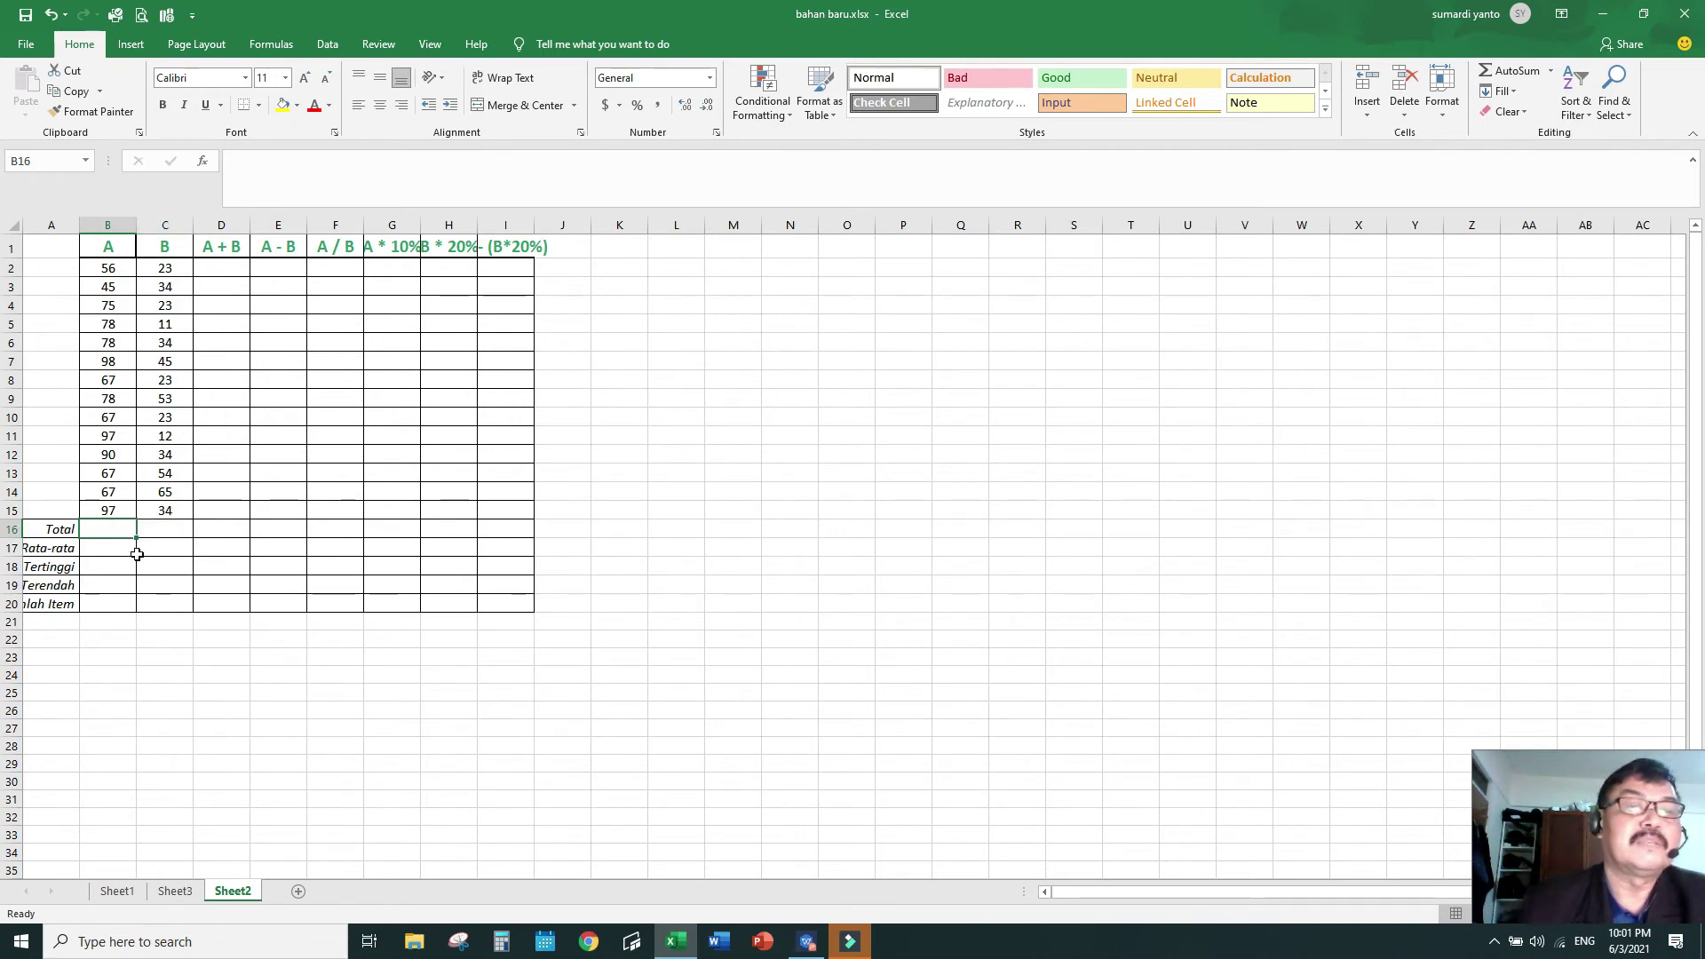
- Calculate the average of B2:B15 in B17 and of C2:C15 in C17, and widen columns B and C
left_click_drag(112, 268, 125, 547)
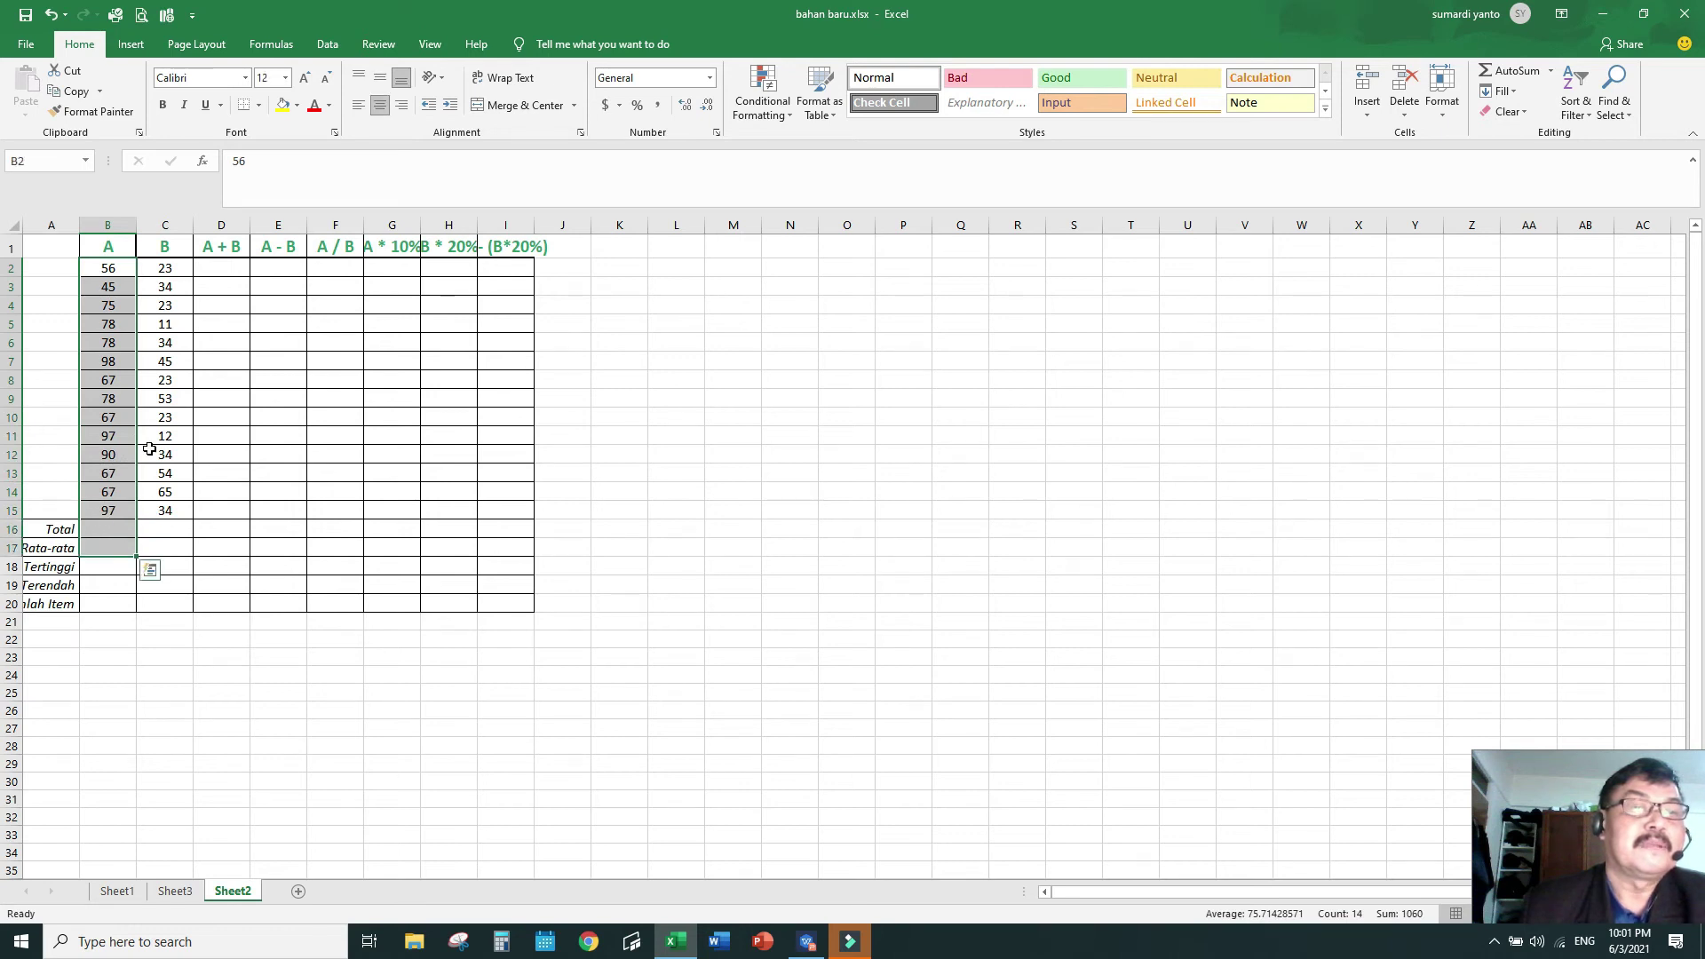
left_click(1551, 71)
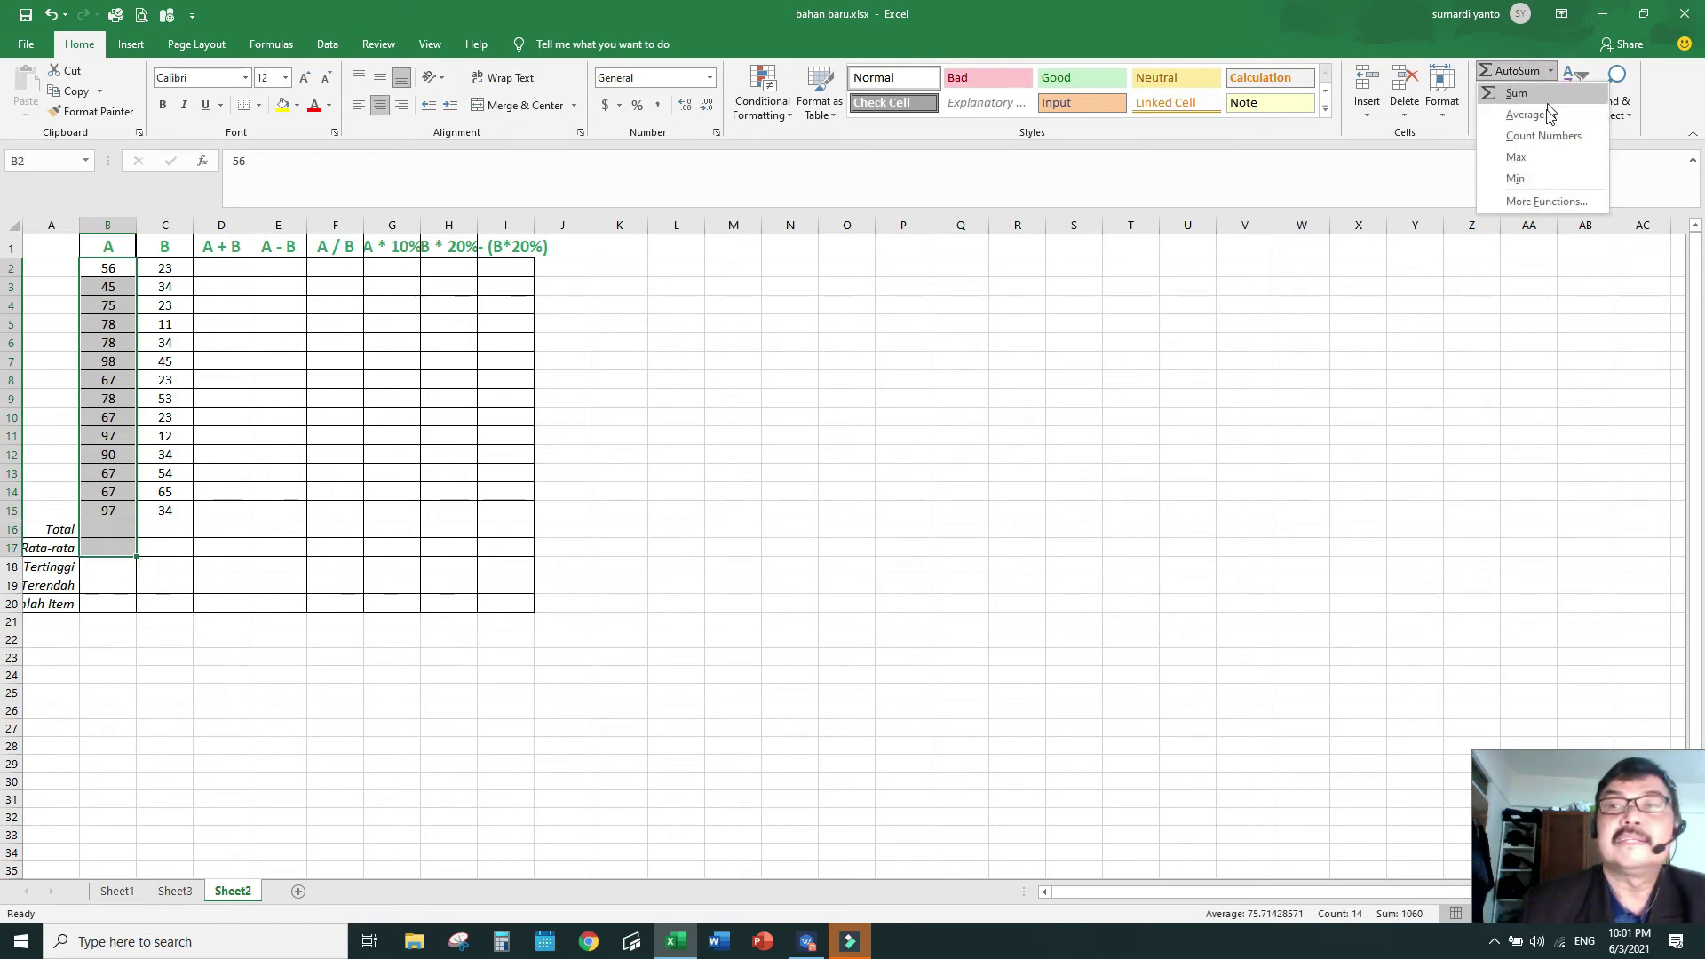
left_click(1548, 114)
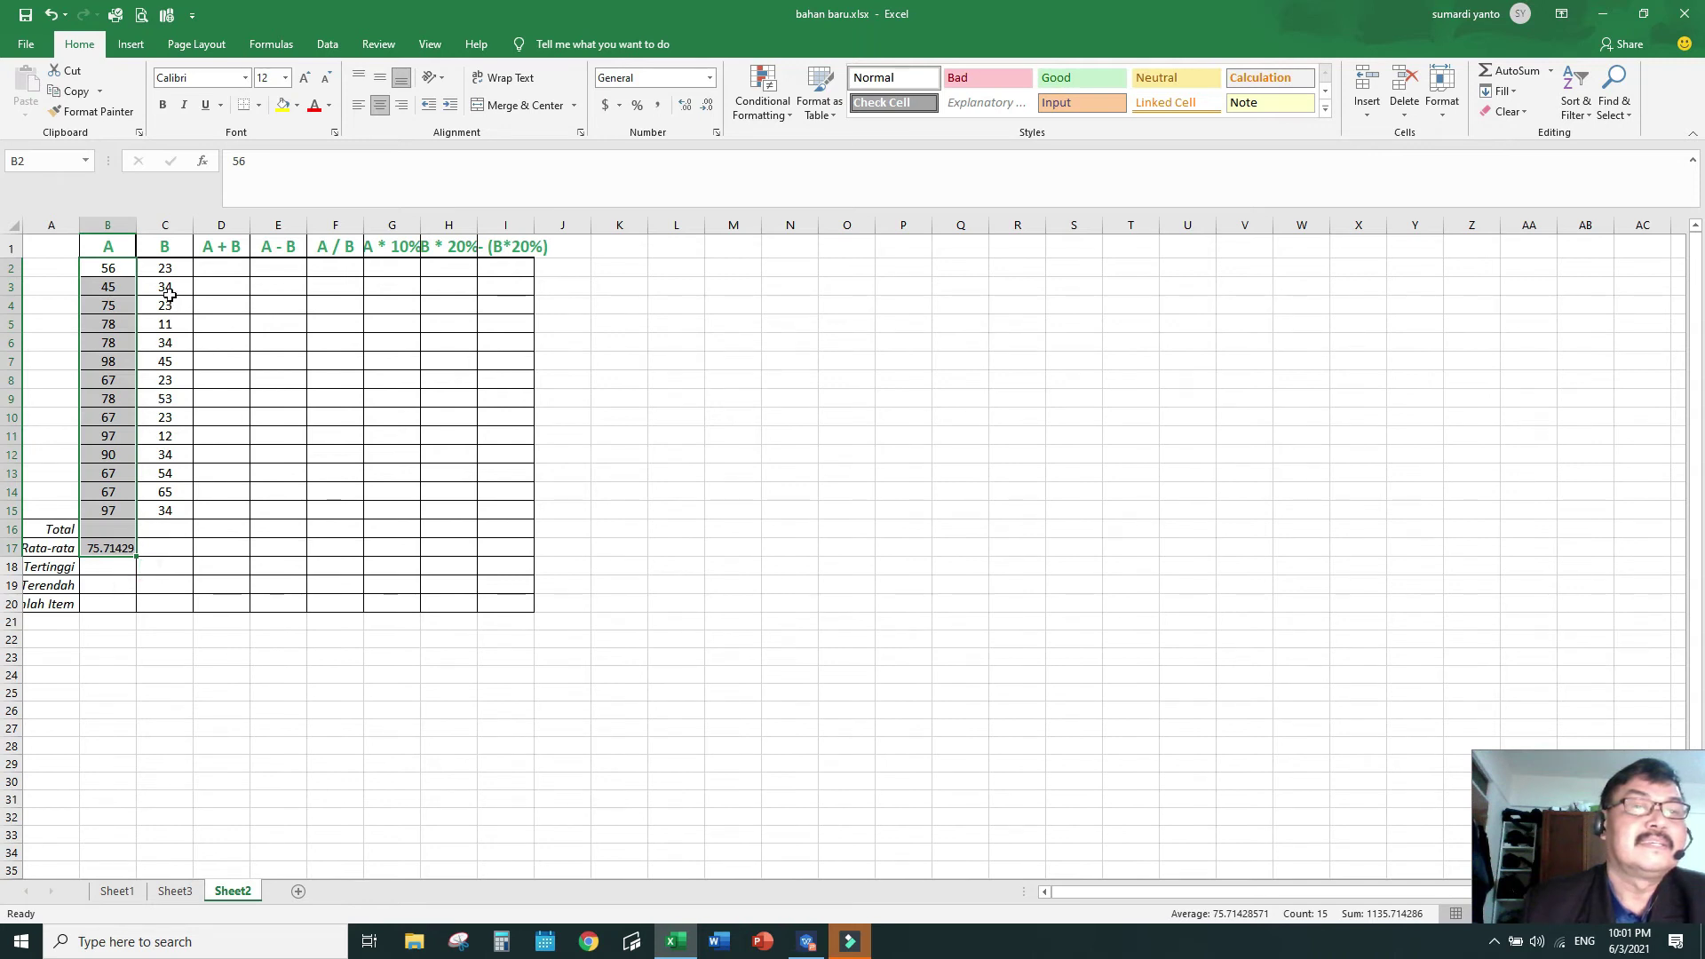
left_click_drag(173, 268, 165, 548)
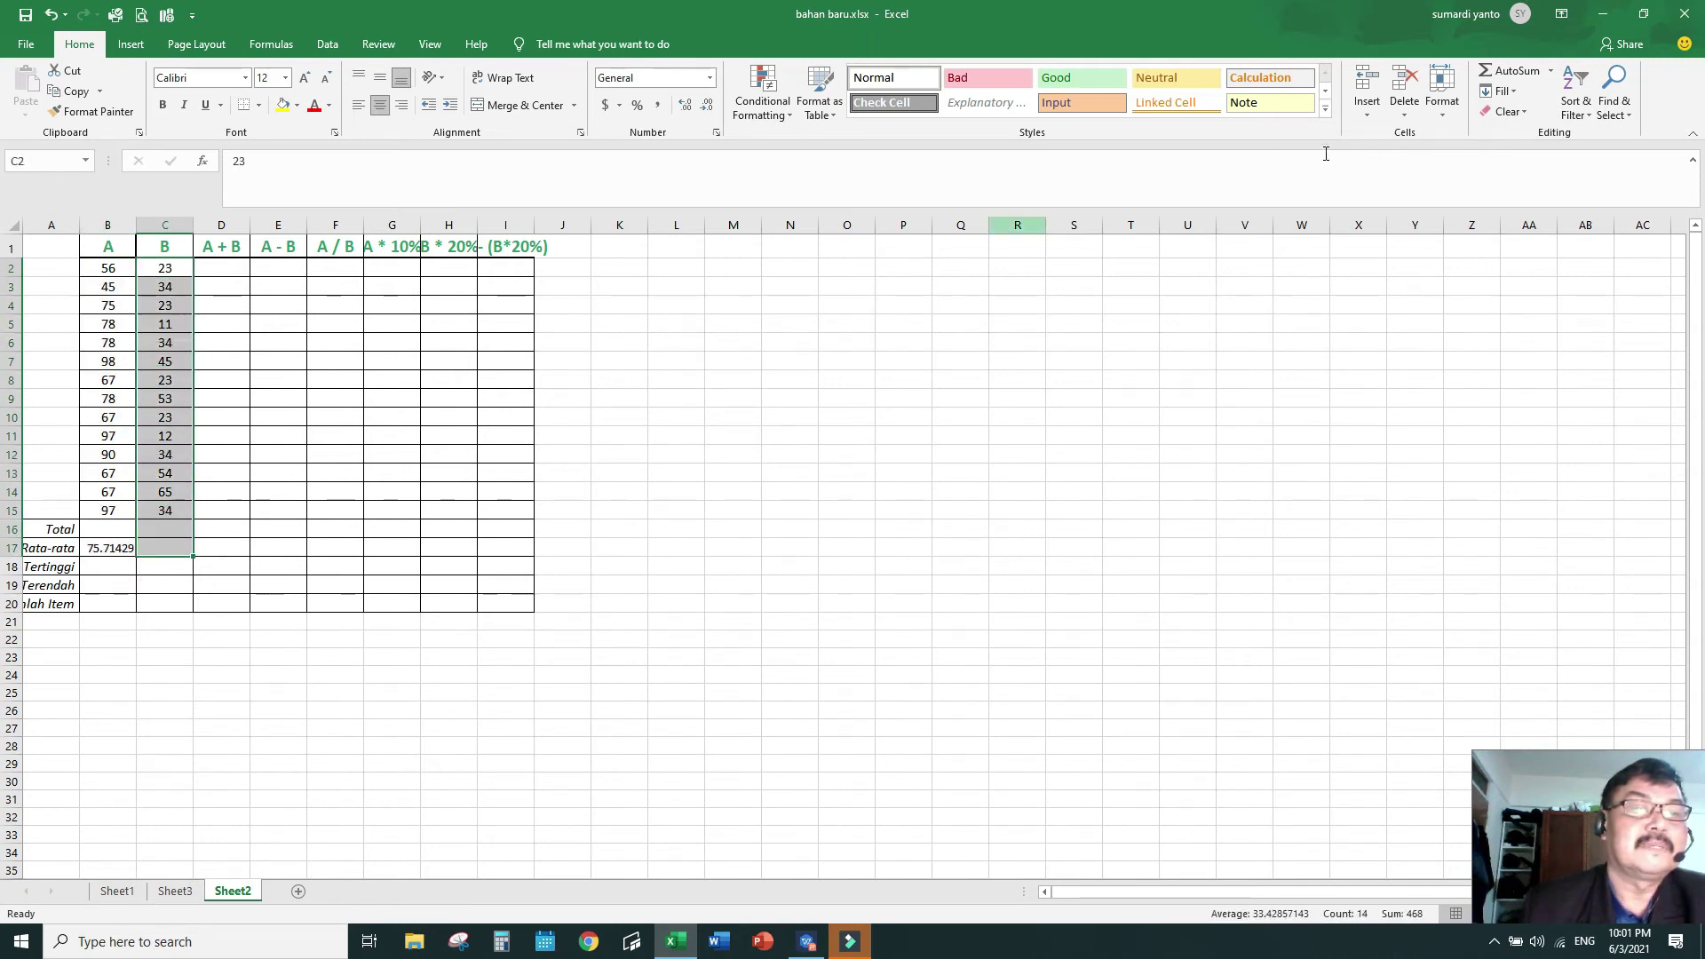
left_click(1551, 71)
left_click(1525, 116)
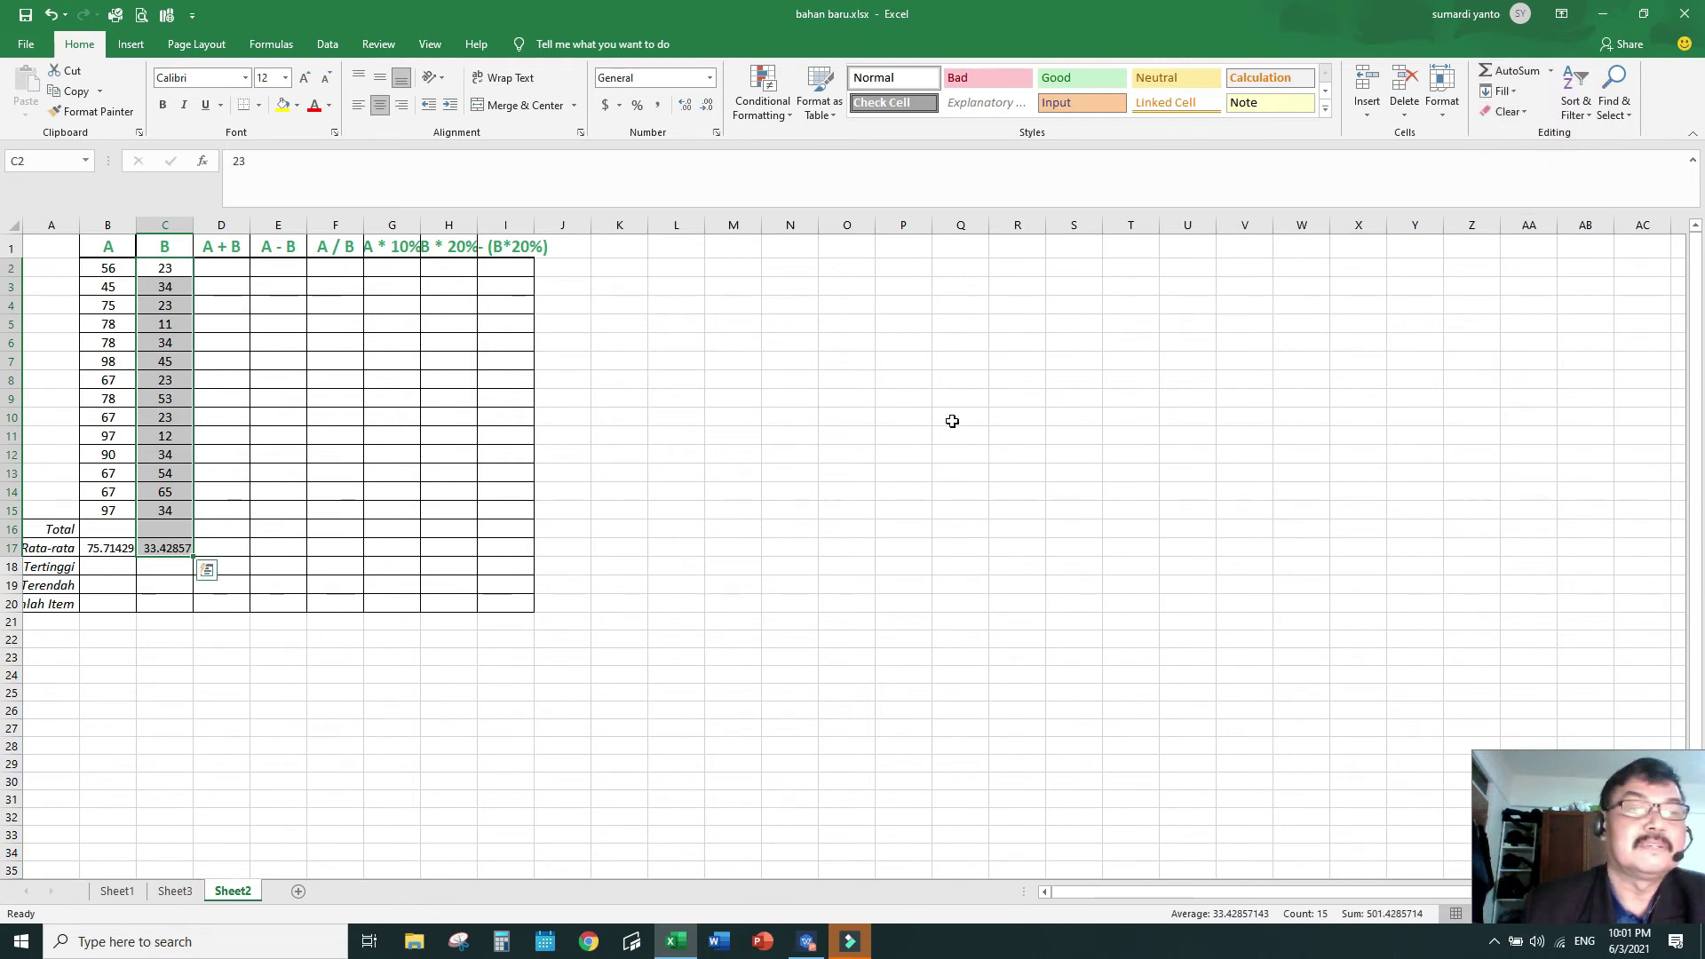
left_click_drag(138, 231, 218, 225)
left_click(822, 396)
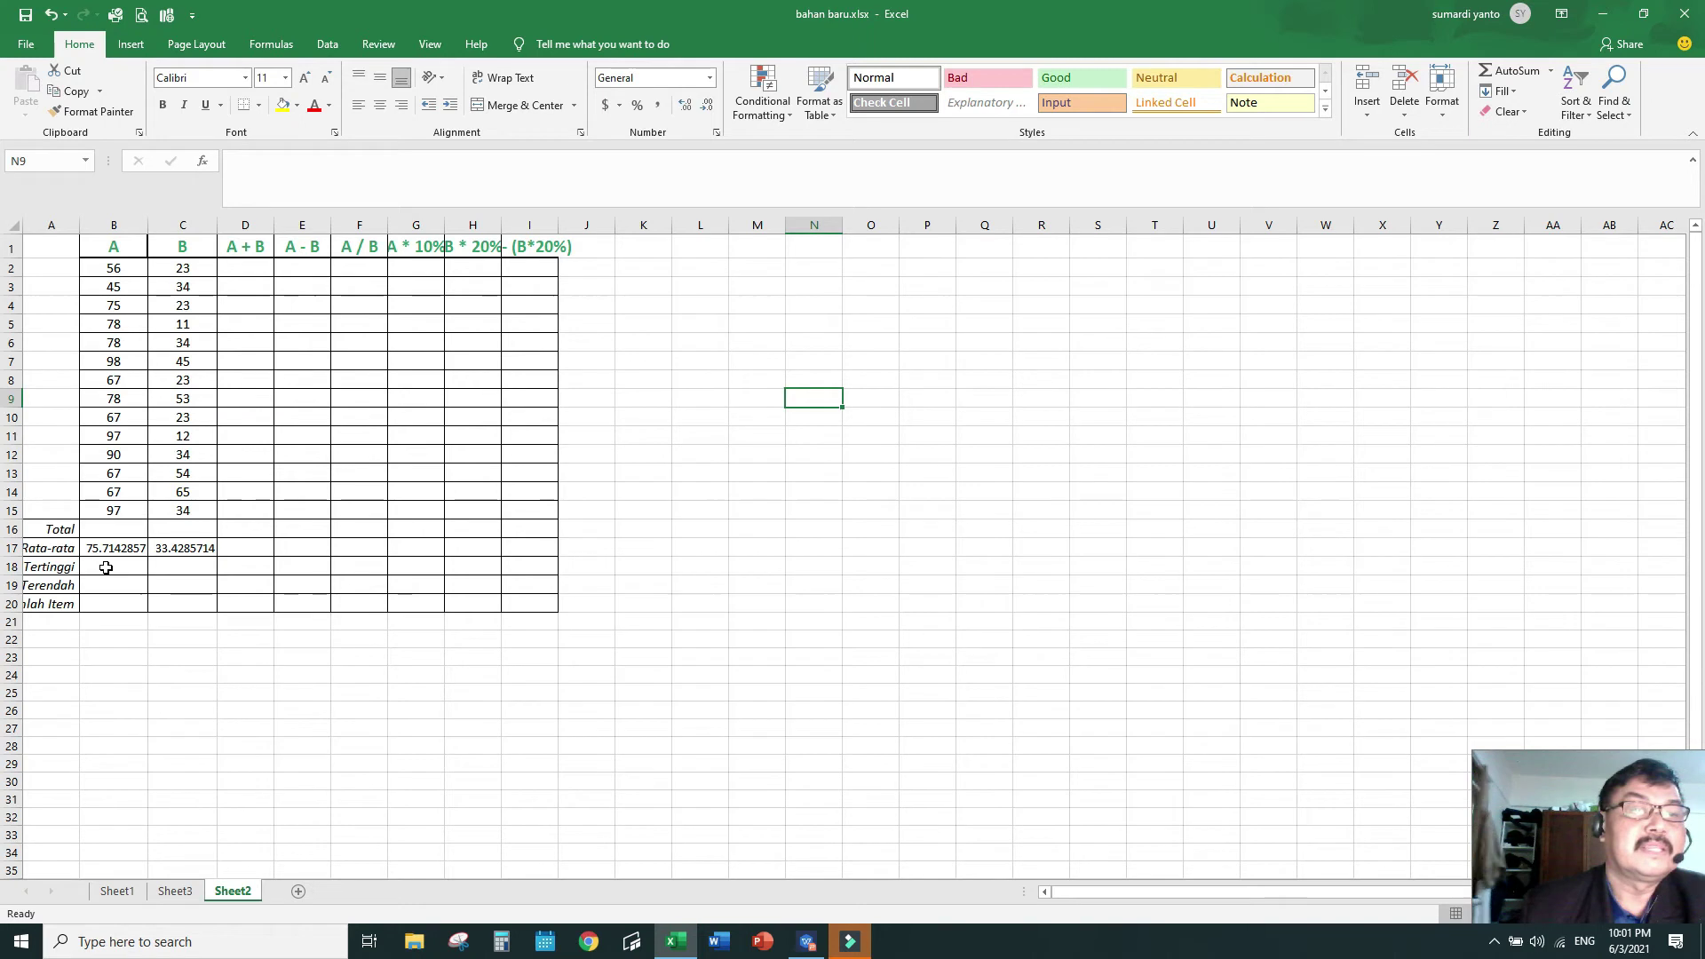
- Clear the two averages in B17 and C17
left_click(106, 567)
left_click(101, 551)
key("Delete")
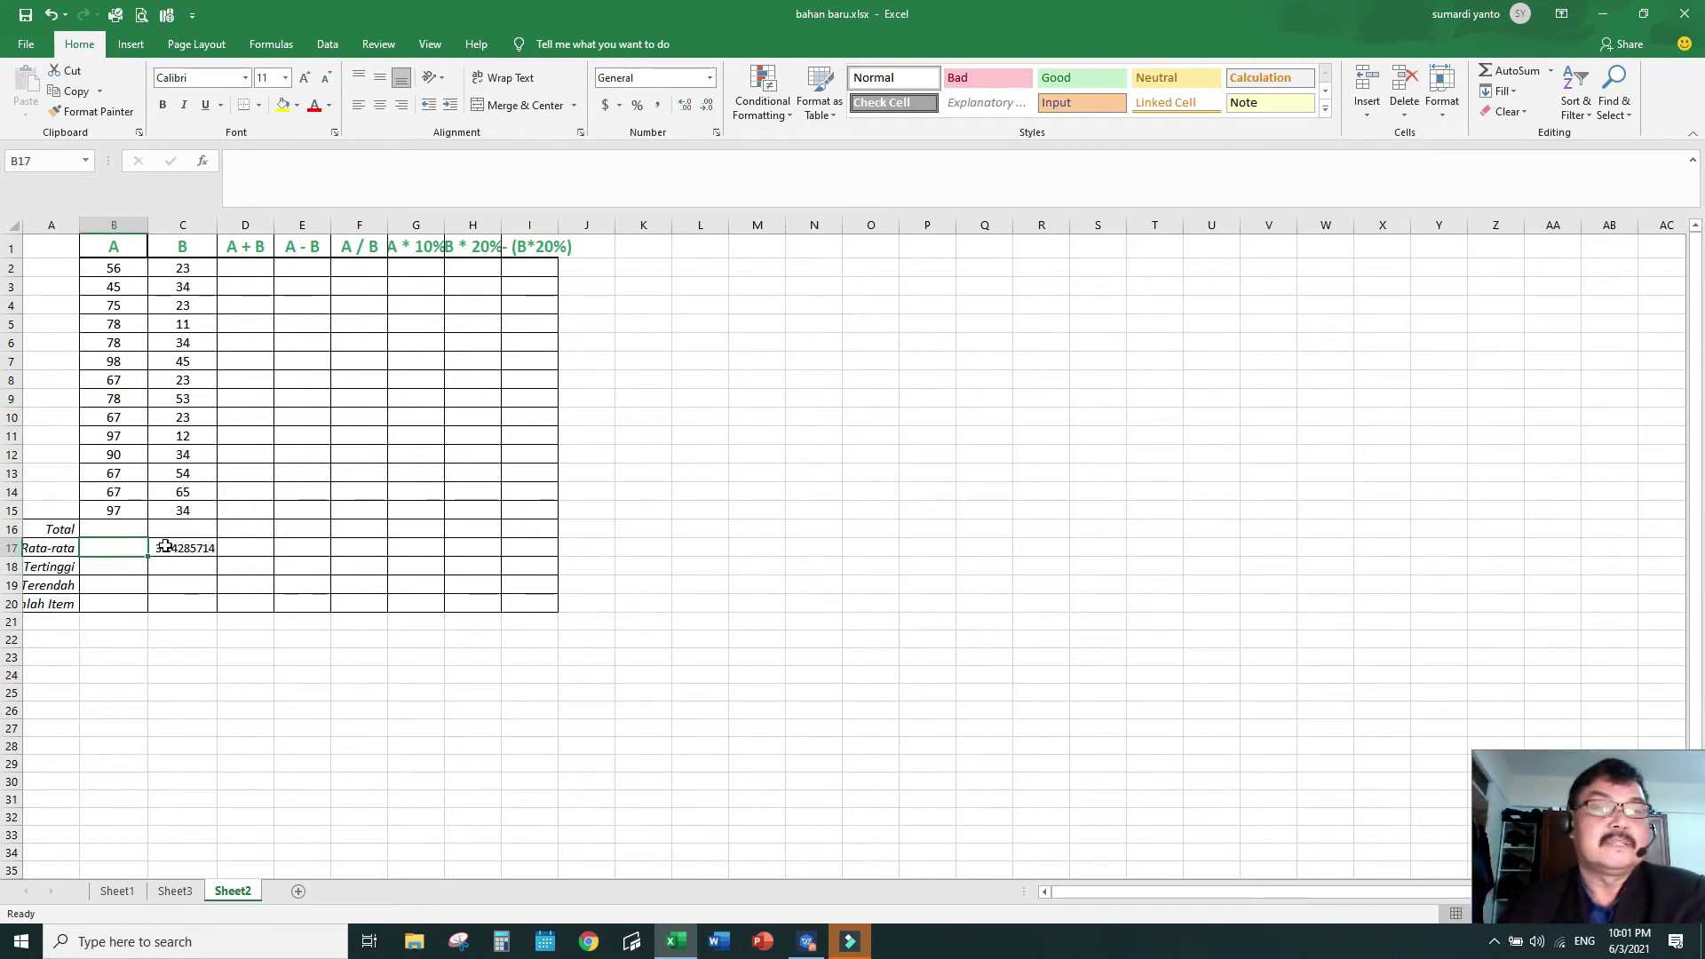
left_click(166, 547)
key("Delete")
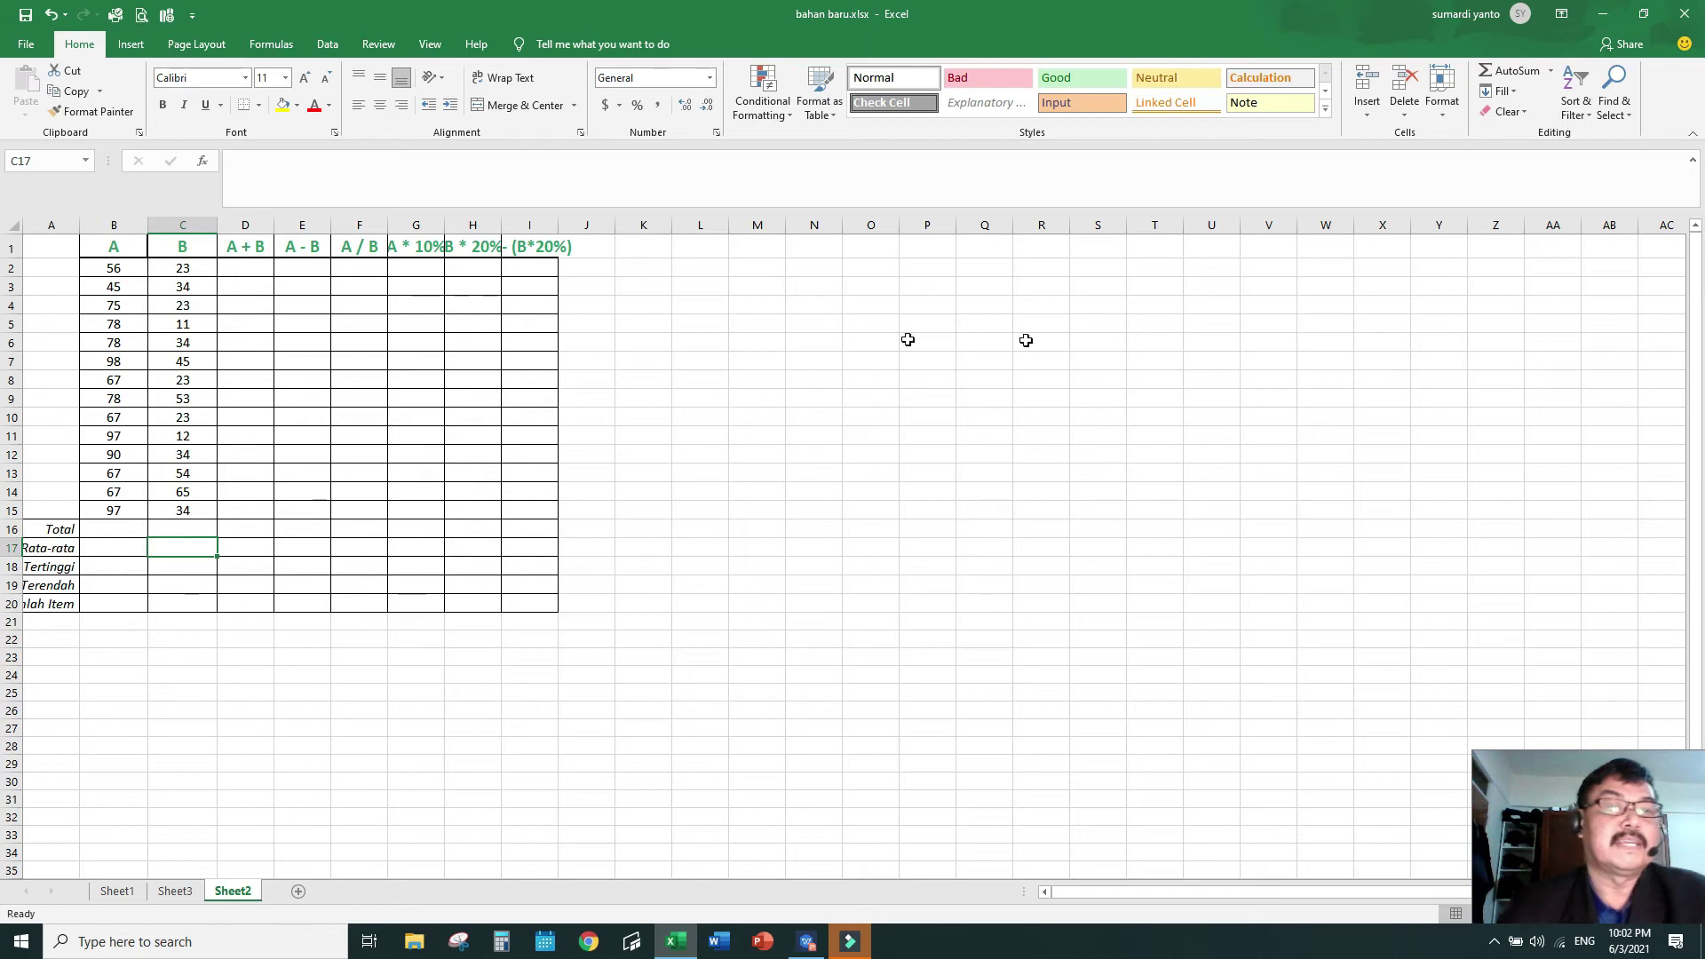
- Calculate the maximum of B2:B17 in B18 and of C2:C17 in C18 with the AutoSum Max function
left_click_drag(124, 273, 123, 565)
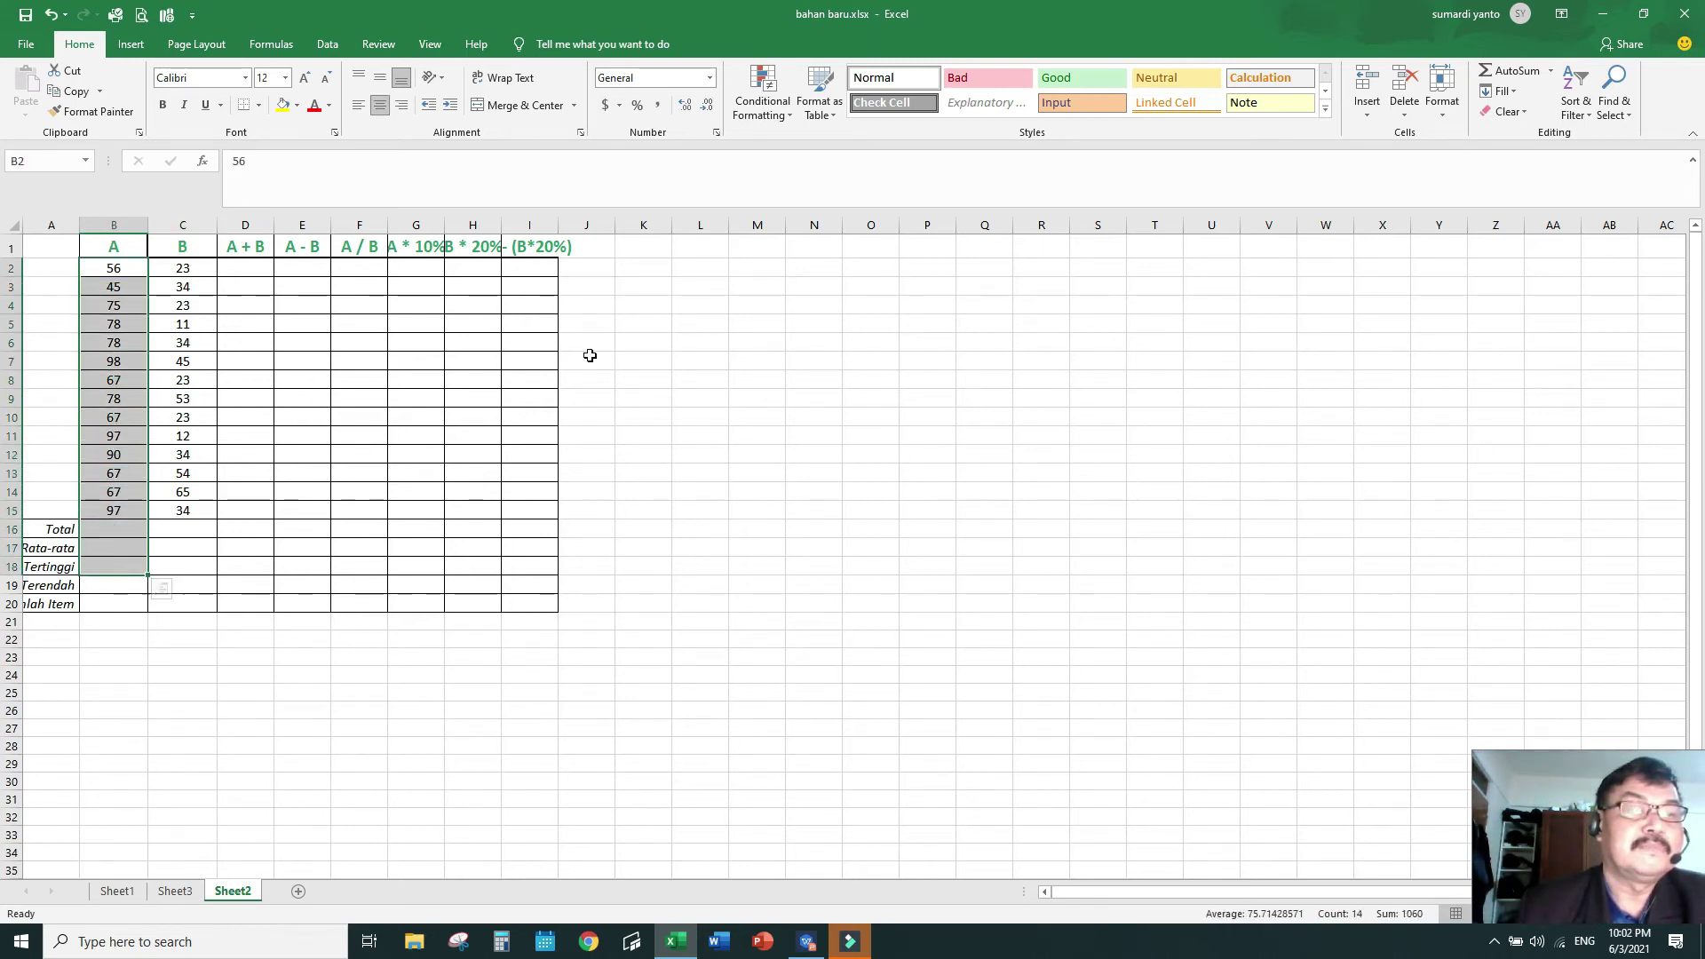
left_click(1551, 71)
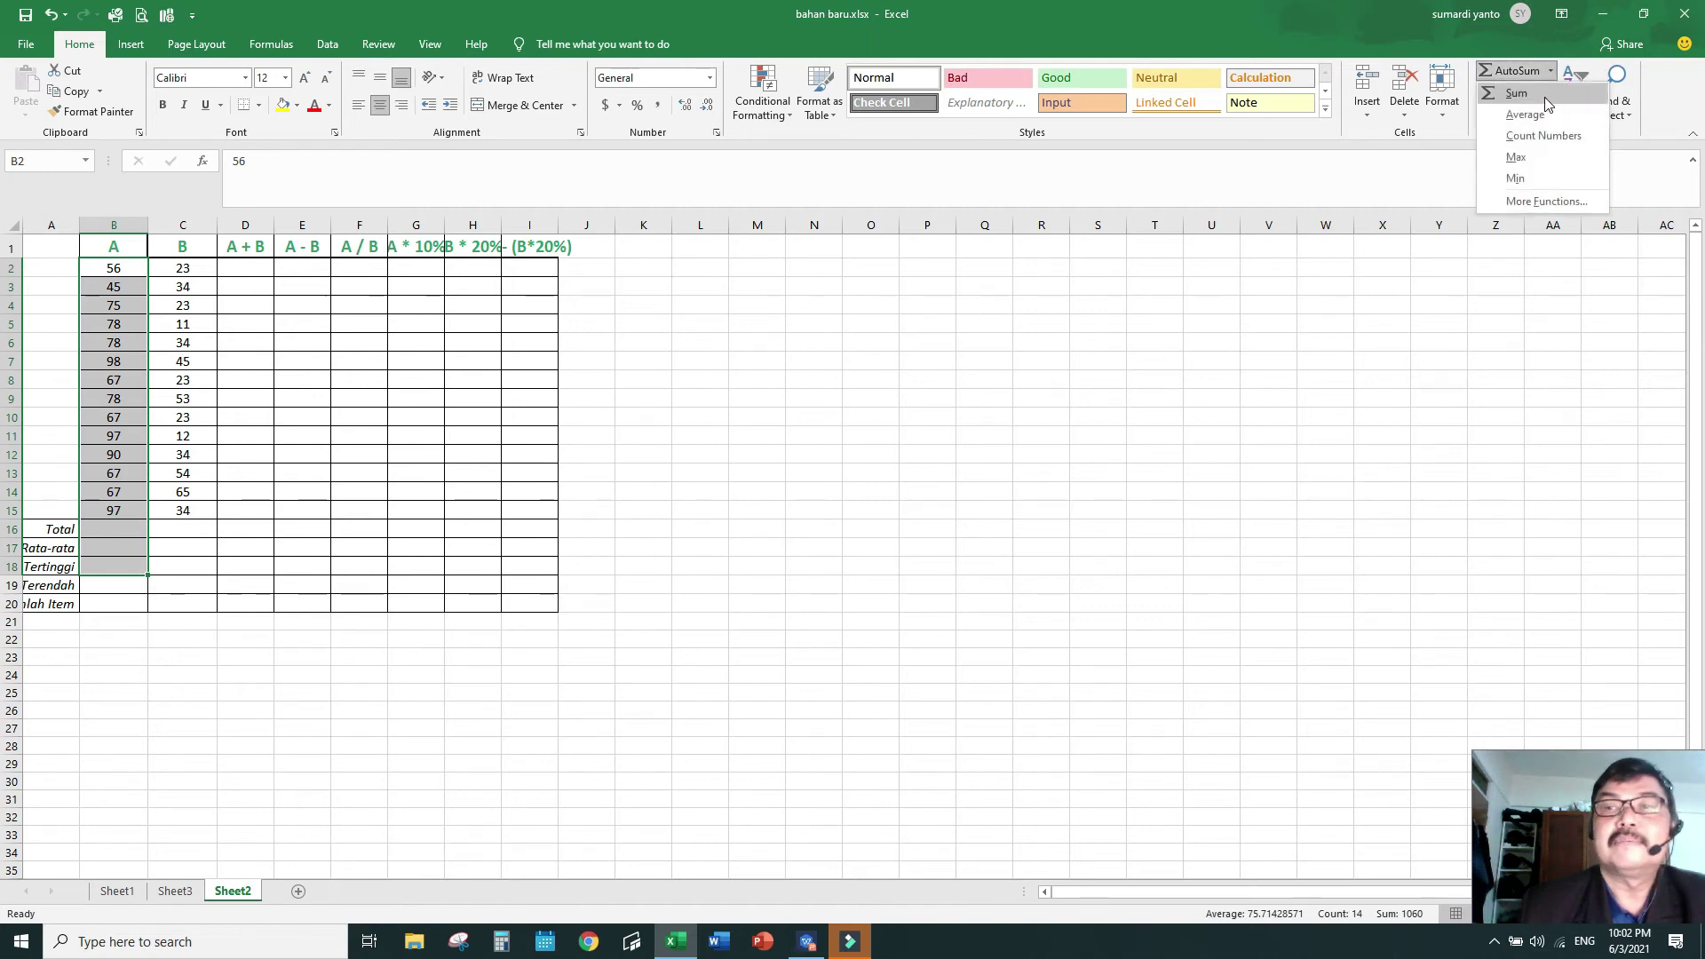
left_click(1517, 158)
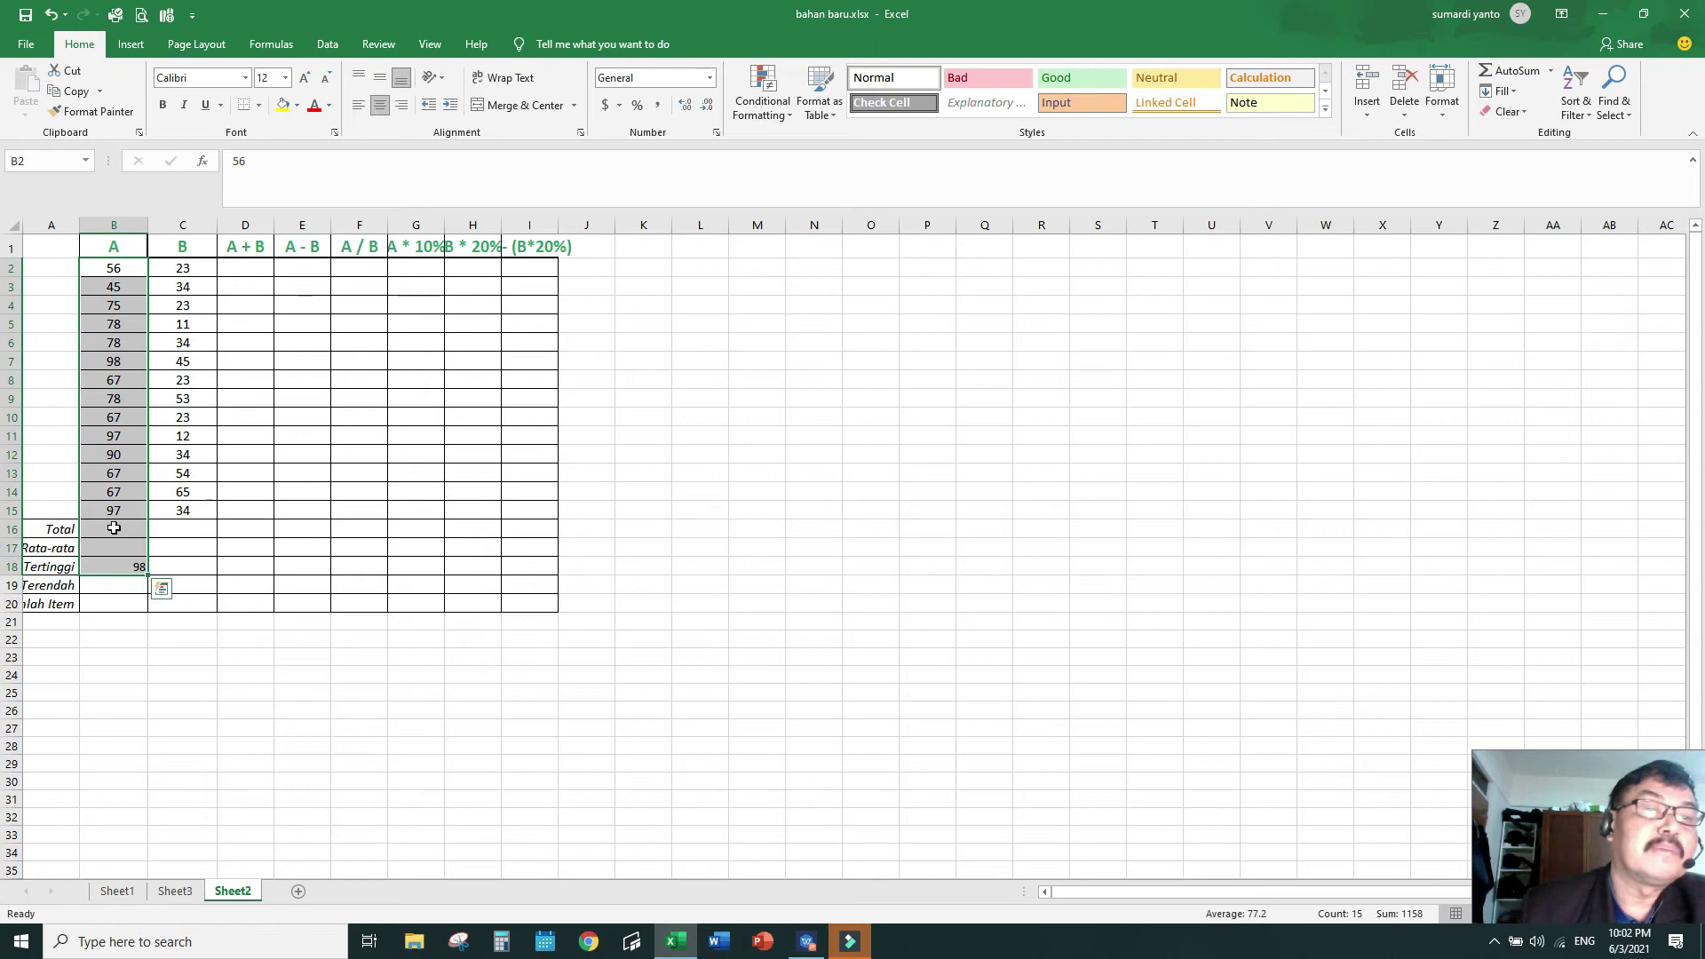
left_click_drag(200, 268, 182, 567)
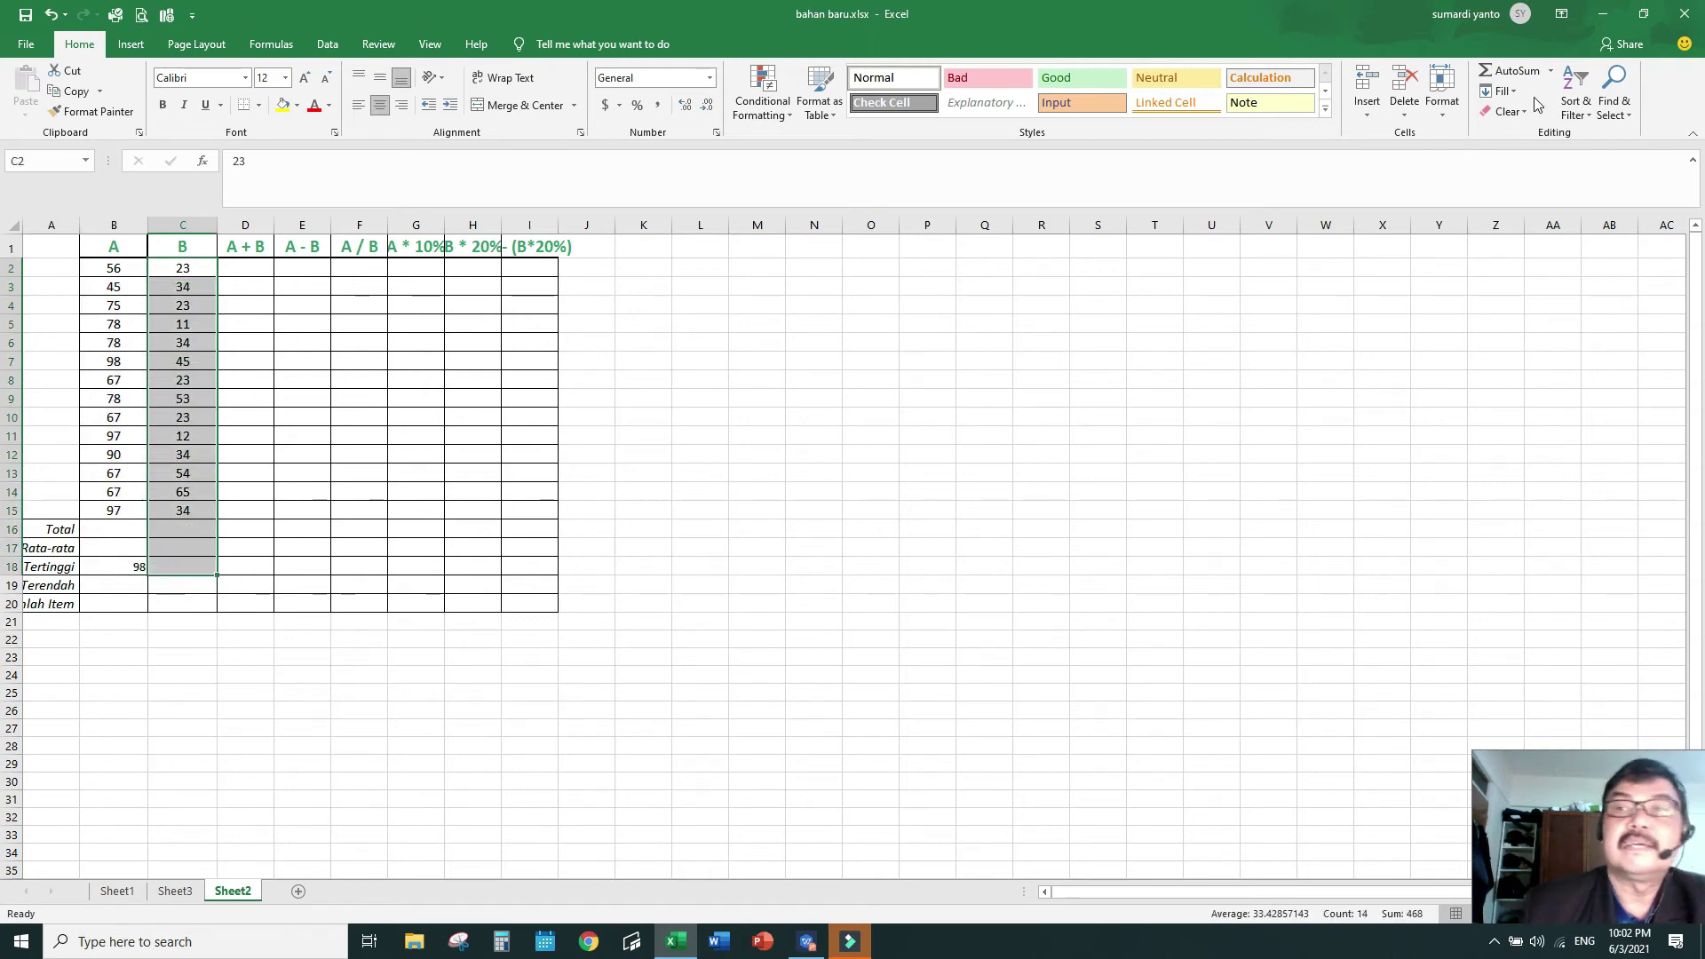
left_click(1550, 71)
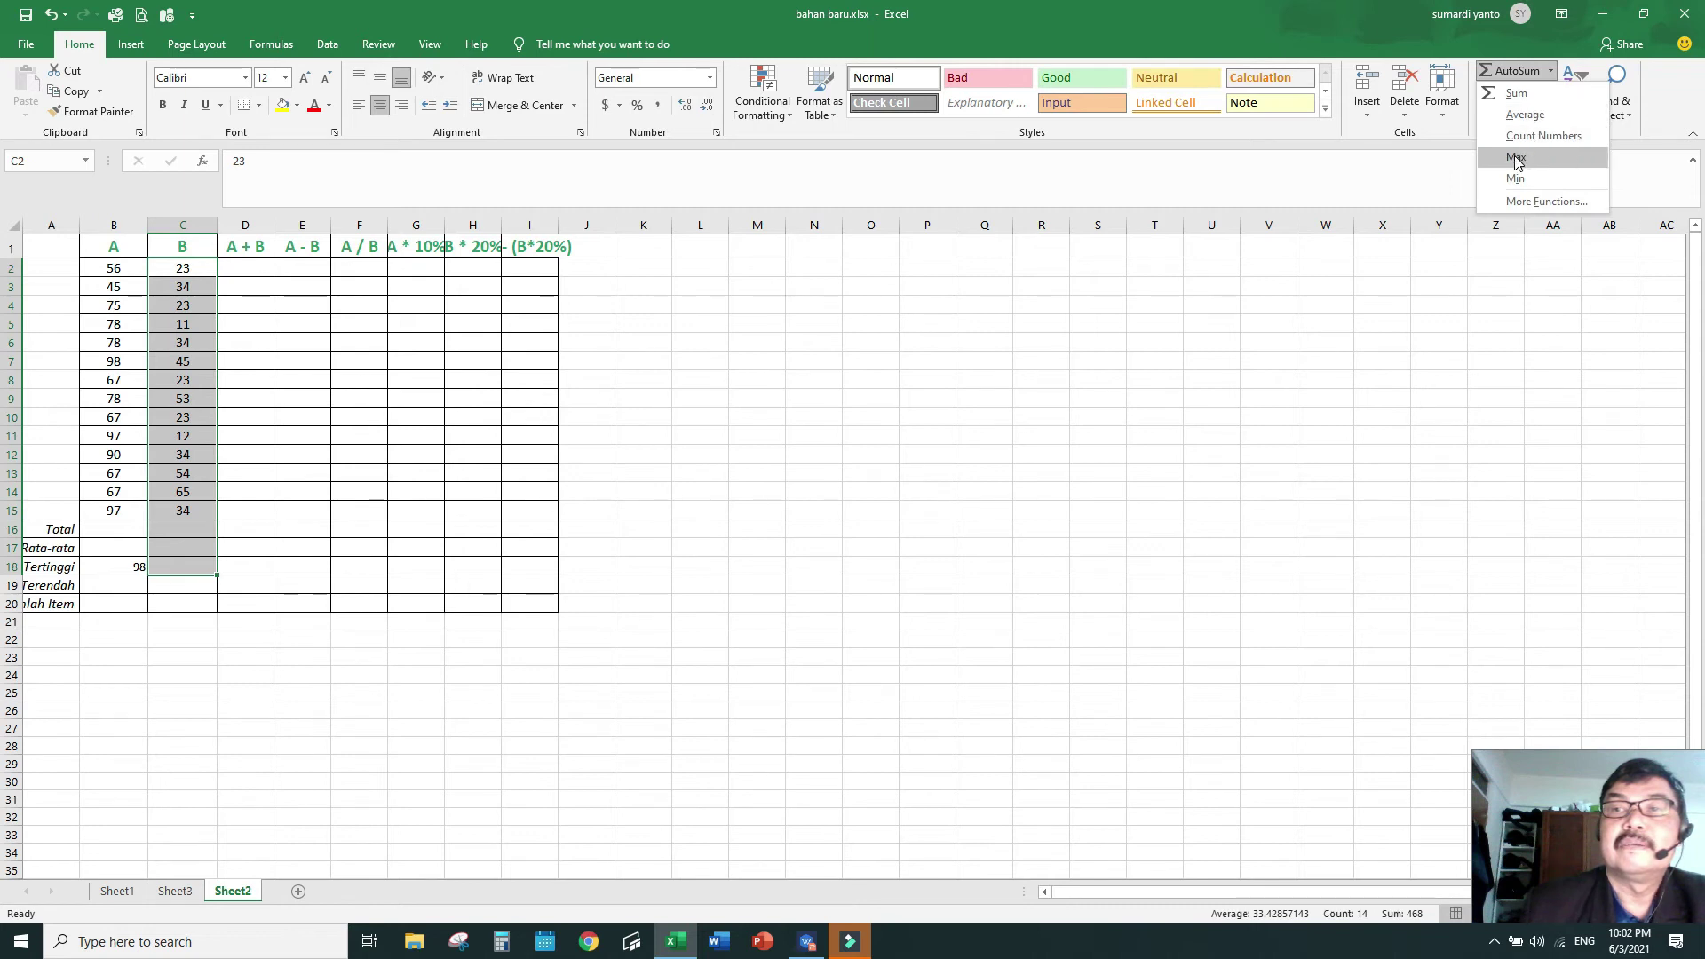
left_click(1516, 157)
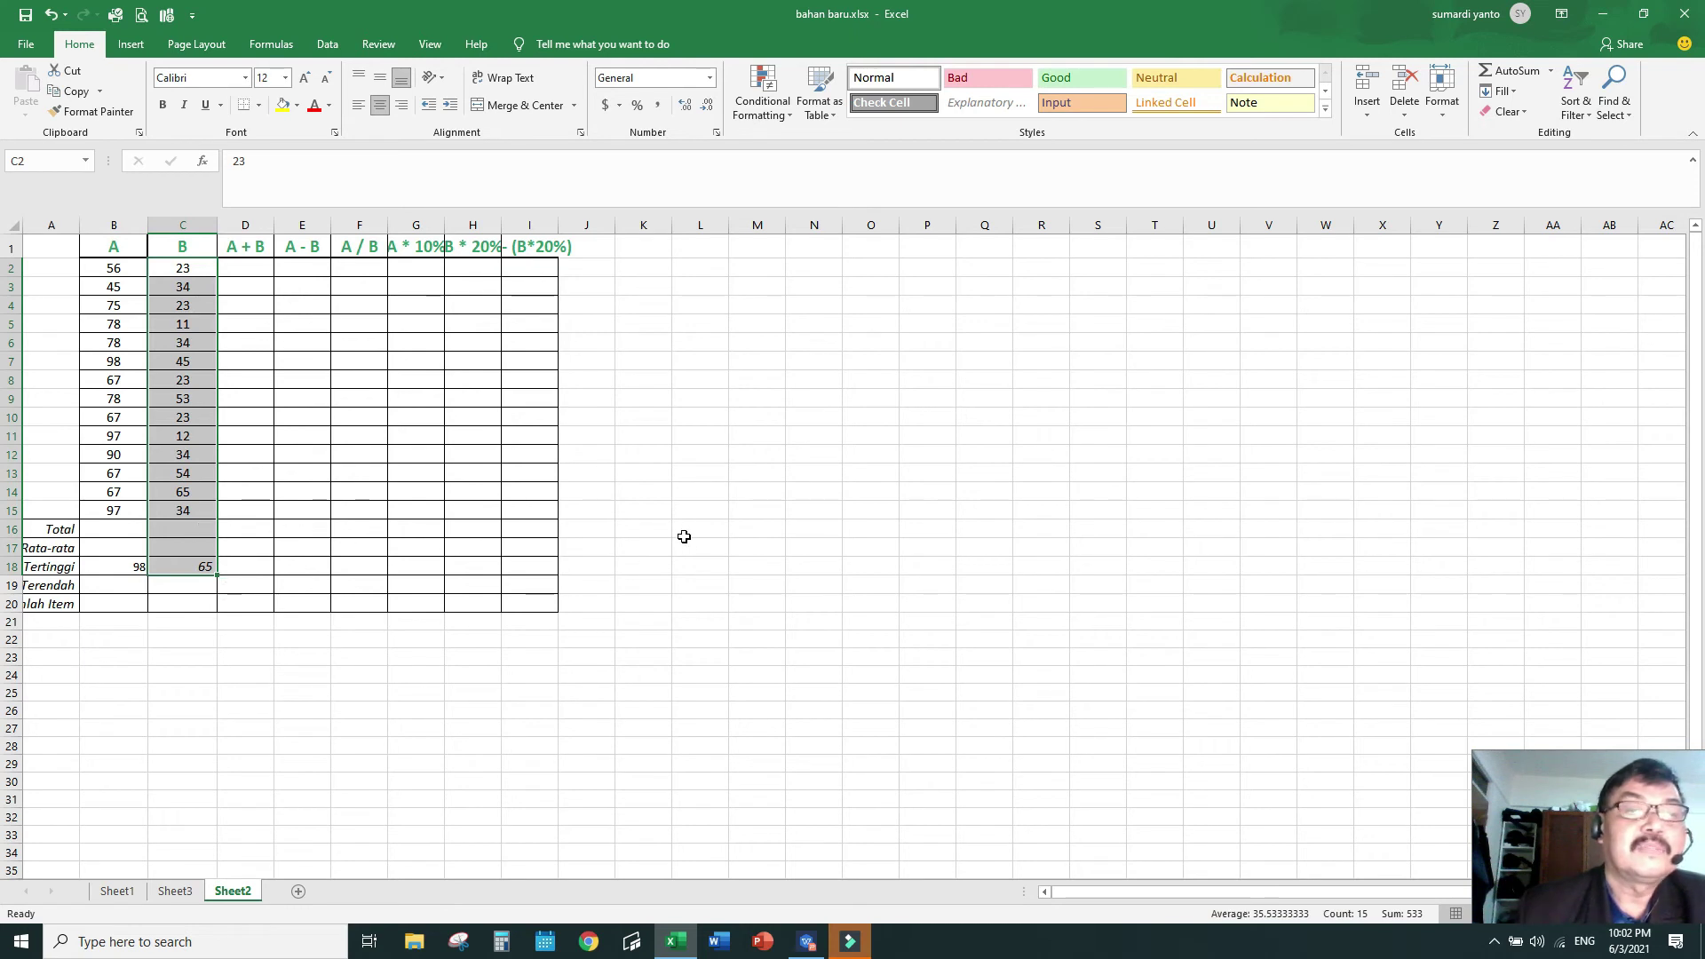
- Clear the two maximum values in B18:C18
left_click(734, 529)
left_click_drag(119, 573, 199, 566)
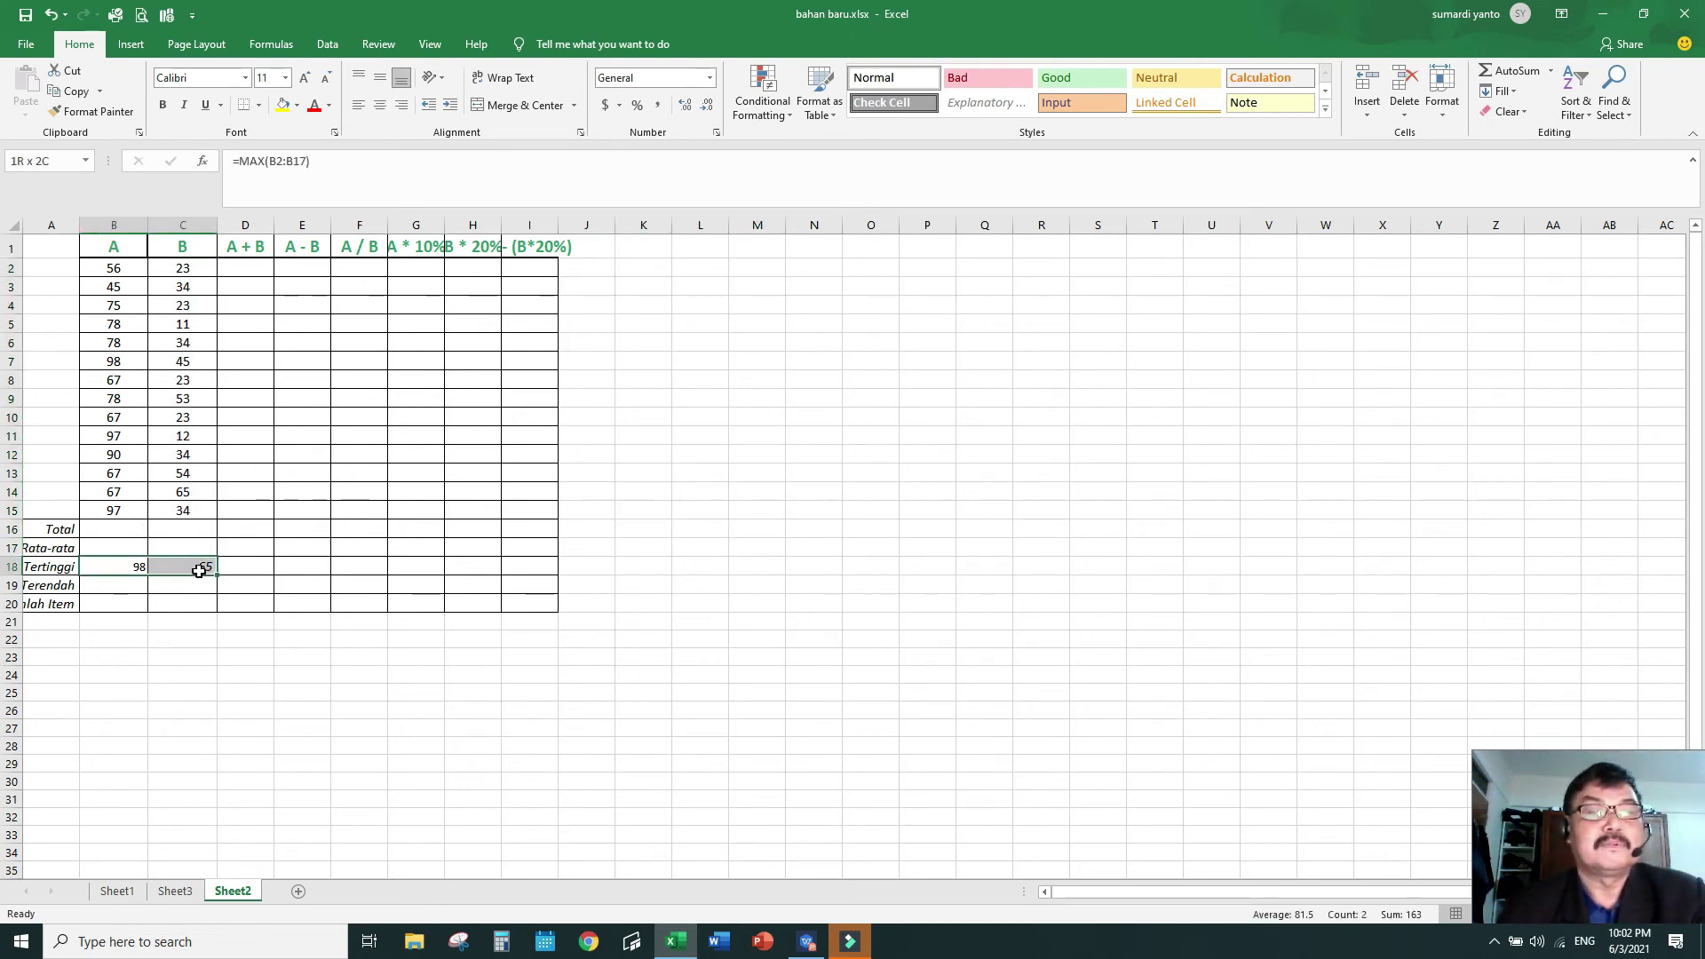
key("Delete")
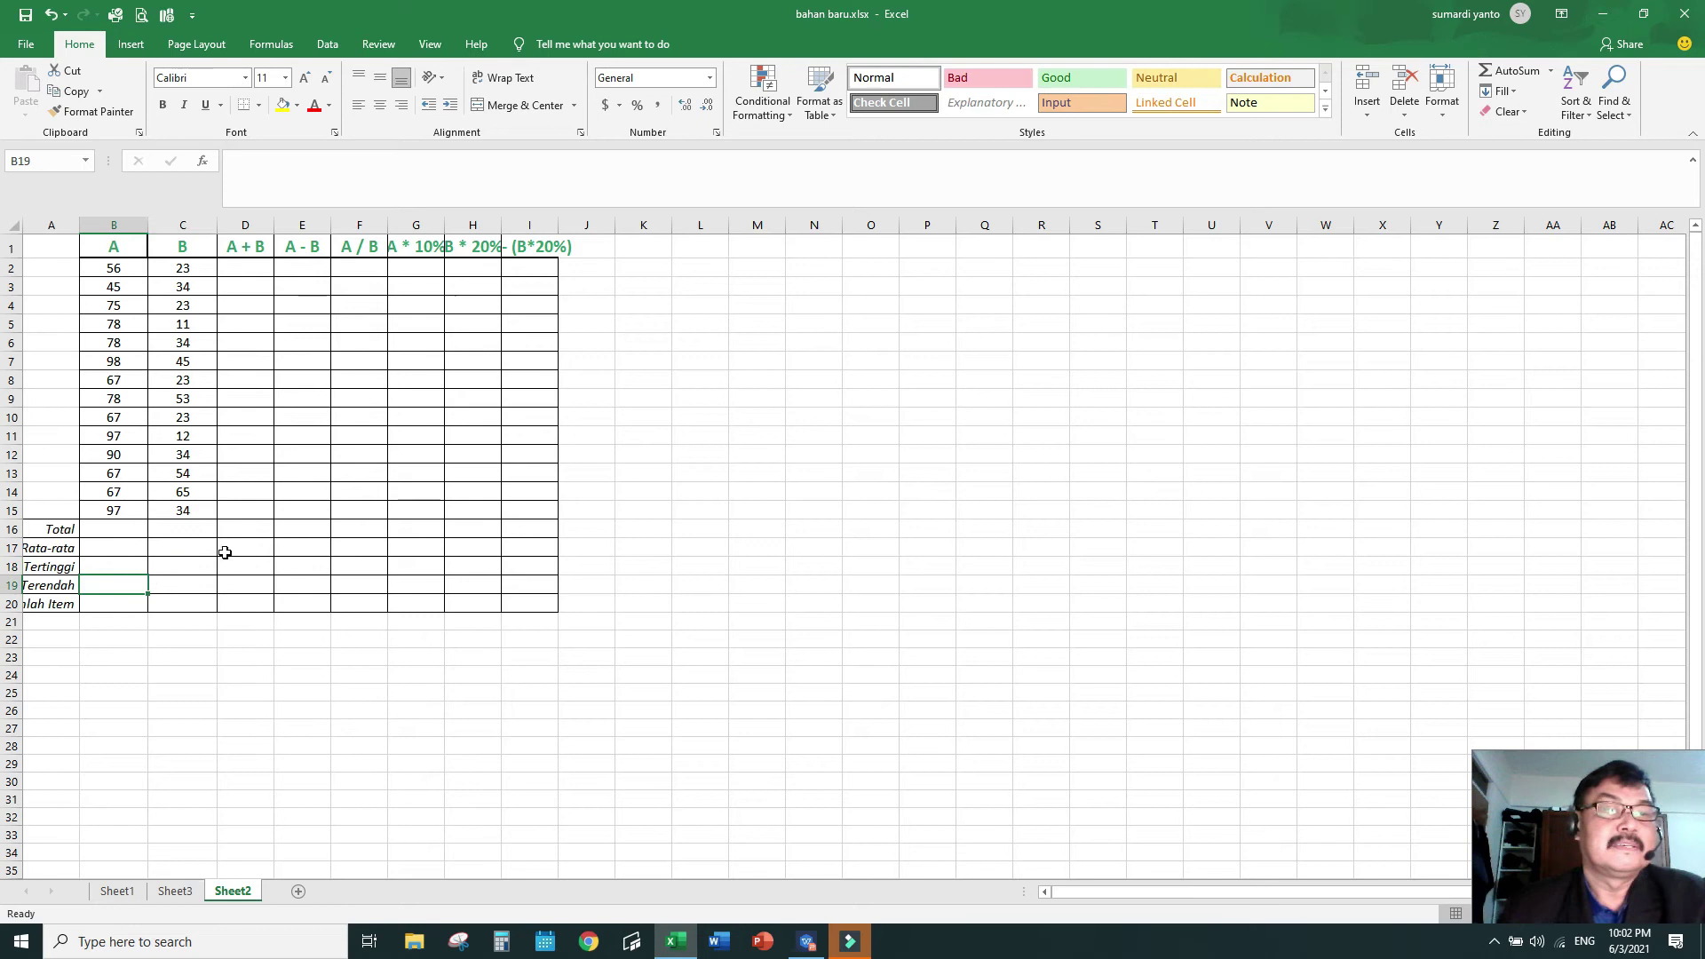
- Calculate the minimum of B2:B18 in B19 with the AutoSum Min function and fill the formula across to C19
left_click_drag(122, 268, 99, 589)
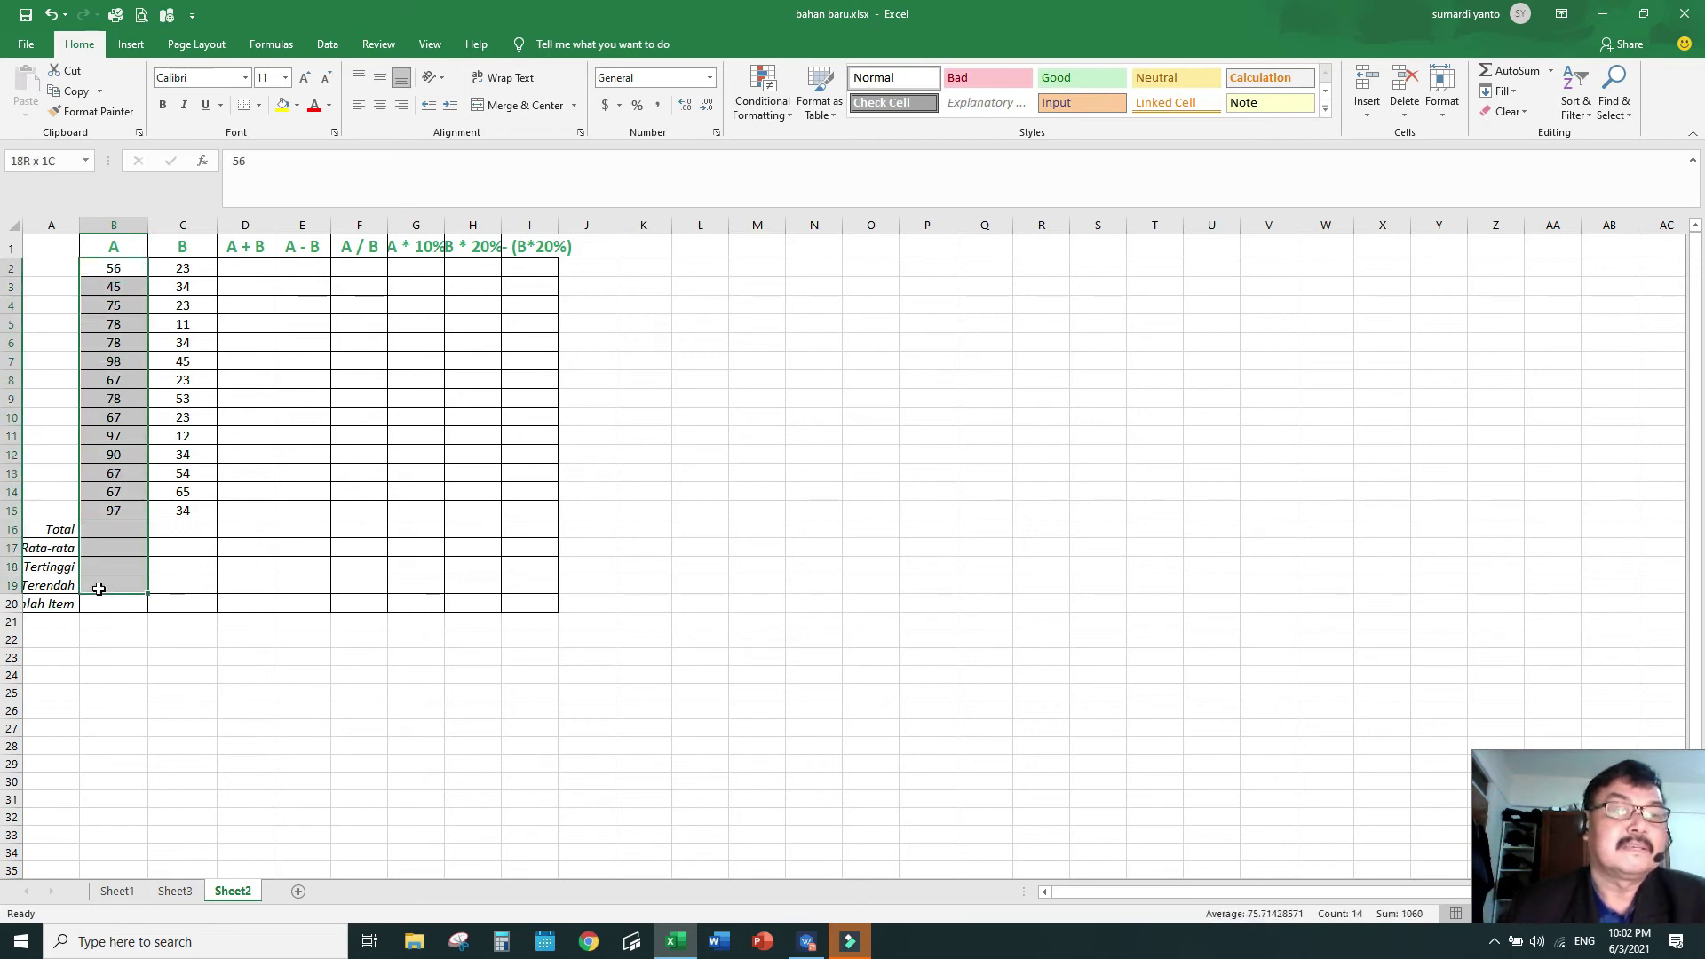
left_click(1551, 70)
left_click(1520, 178)
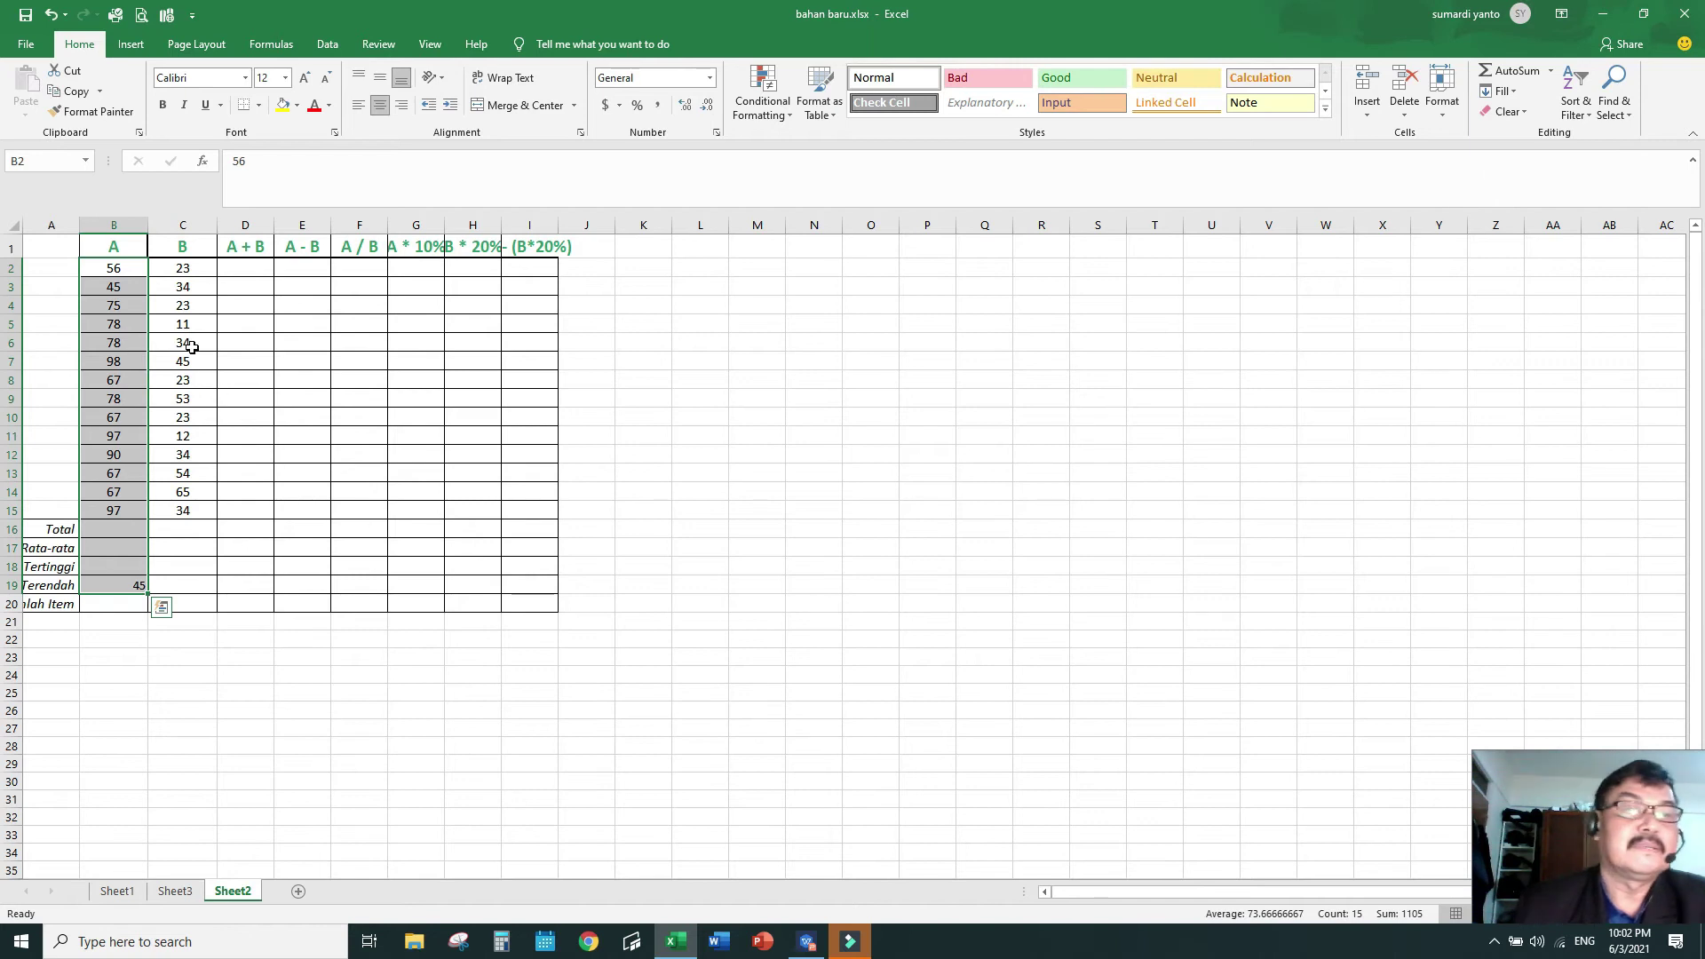
left_click(190, 270)
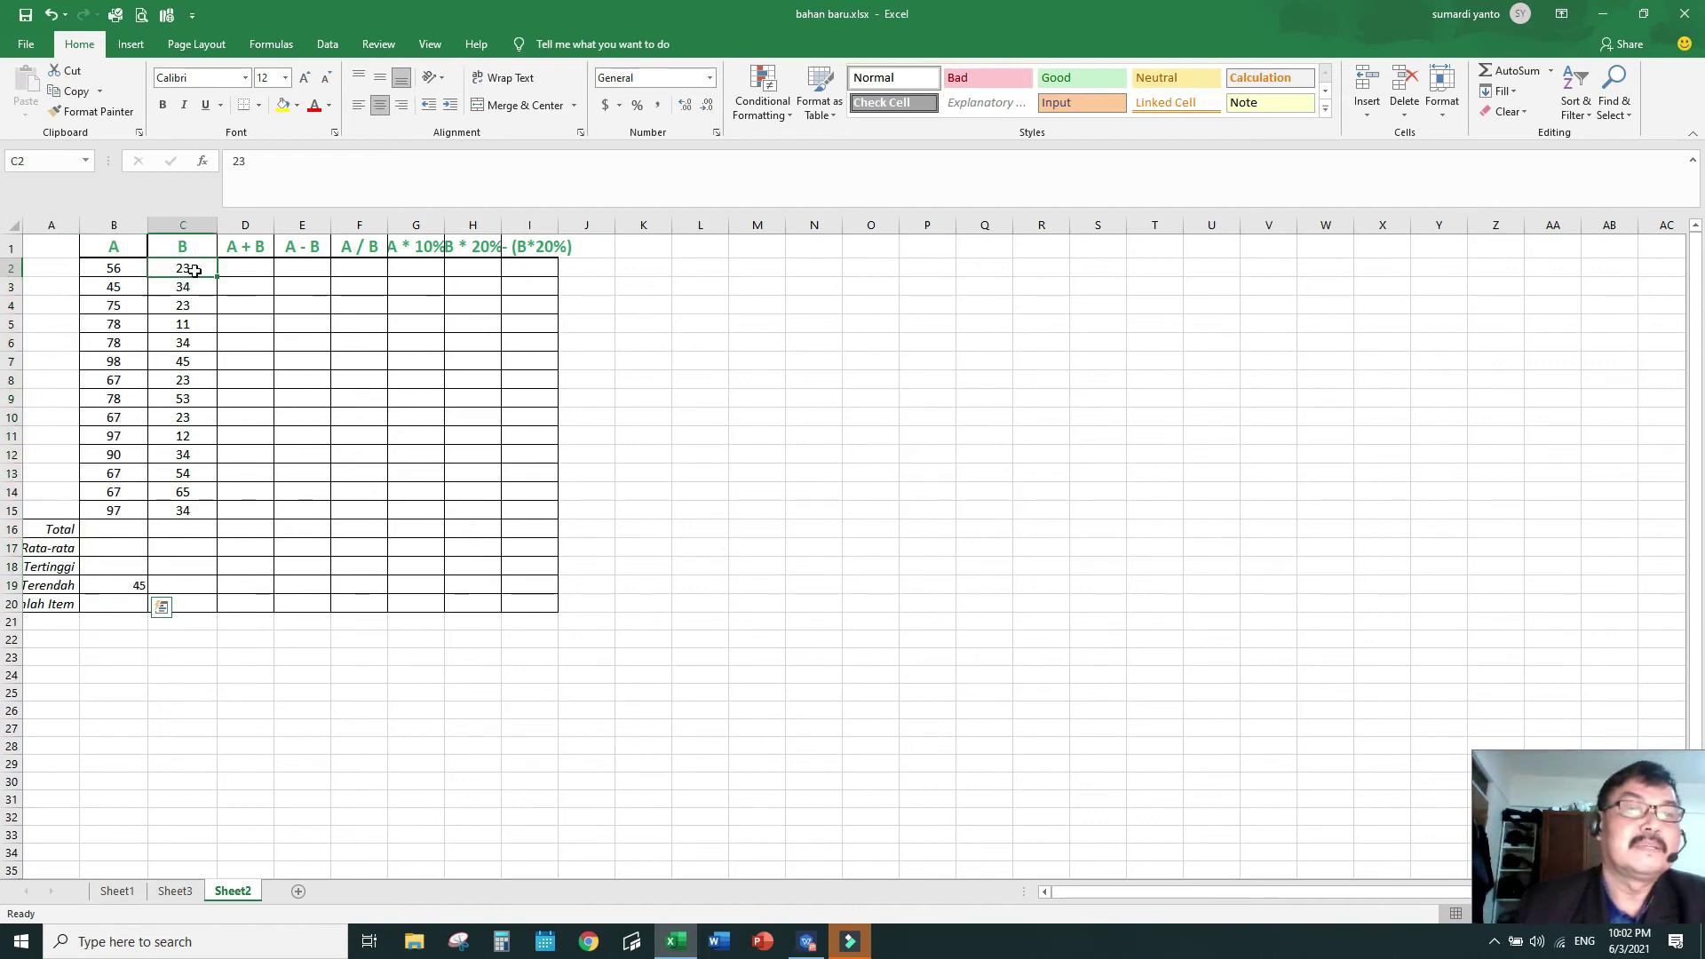
left_click(174, 587)
left_click(129, 586)
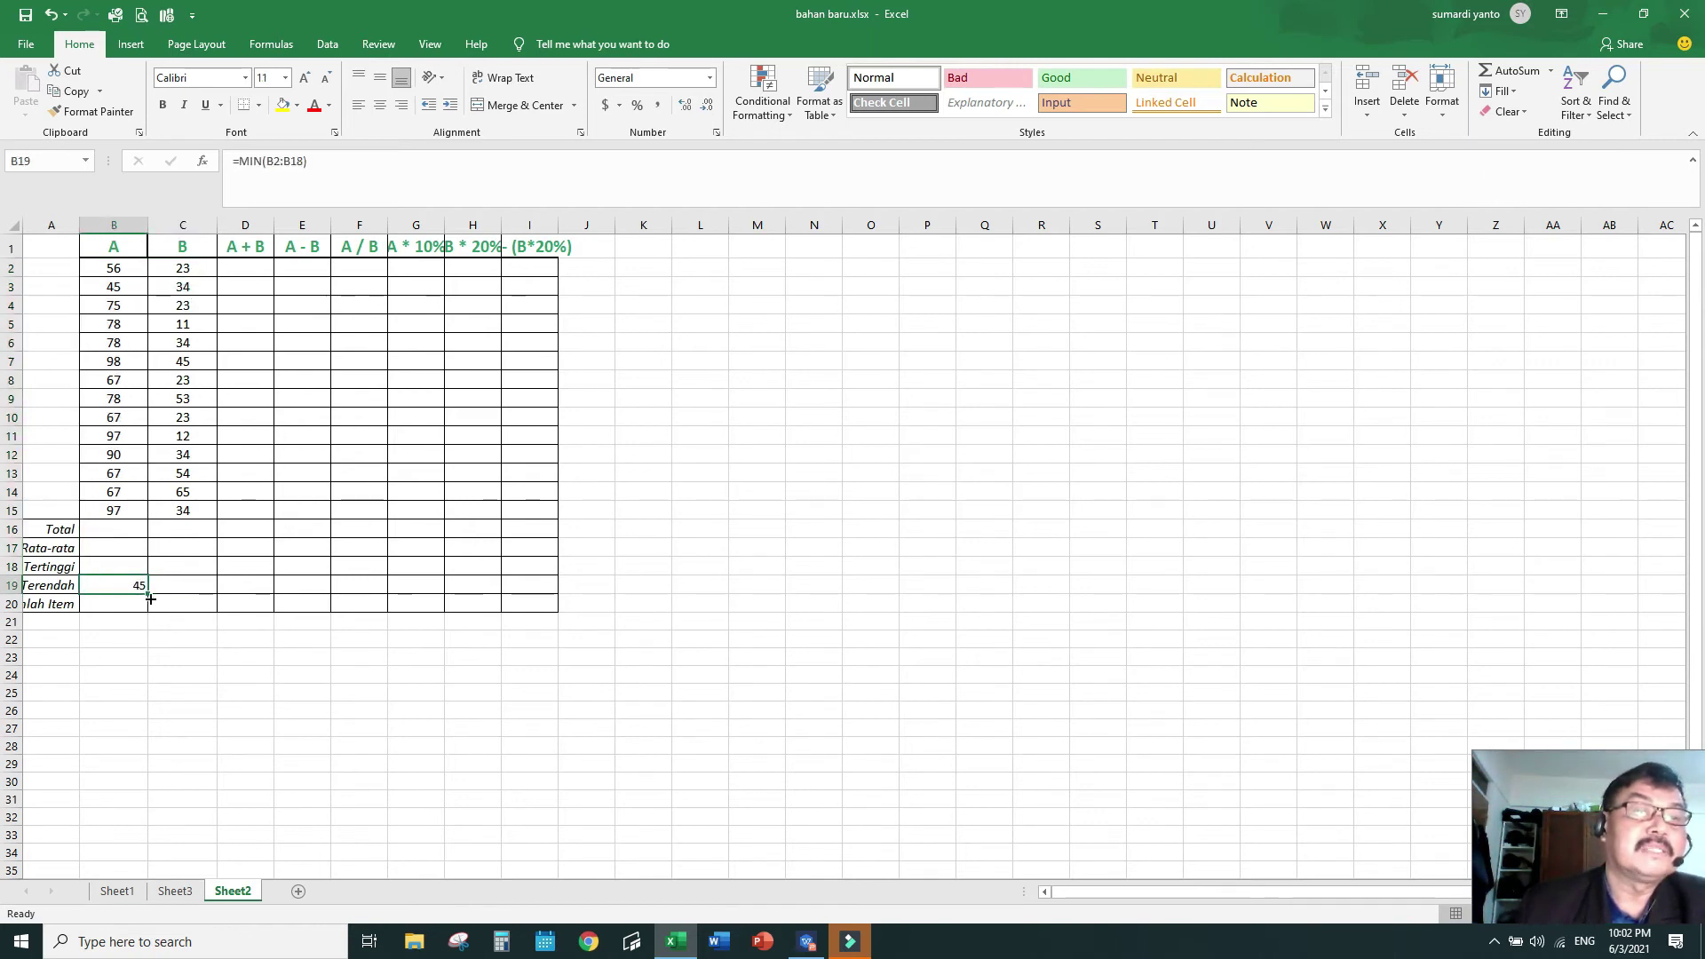
left_click_drag(151, 596, 192, 614)
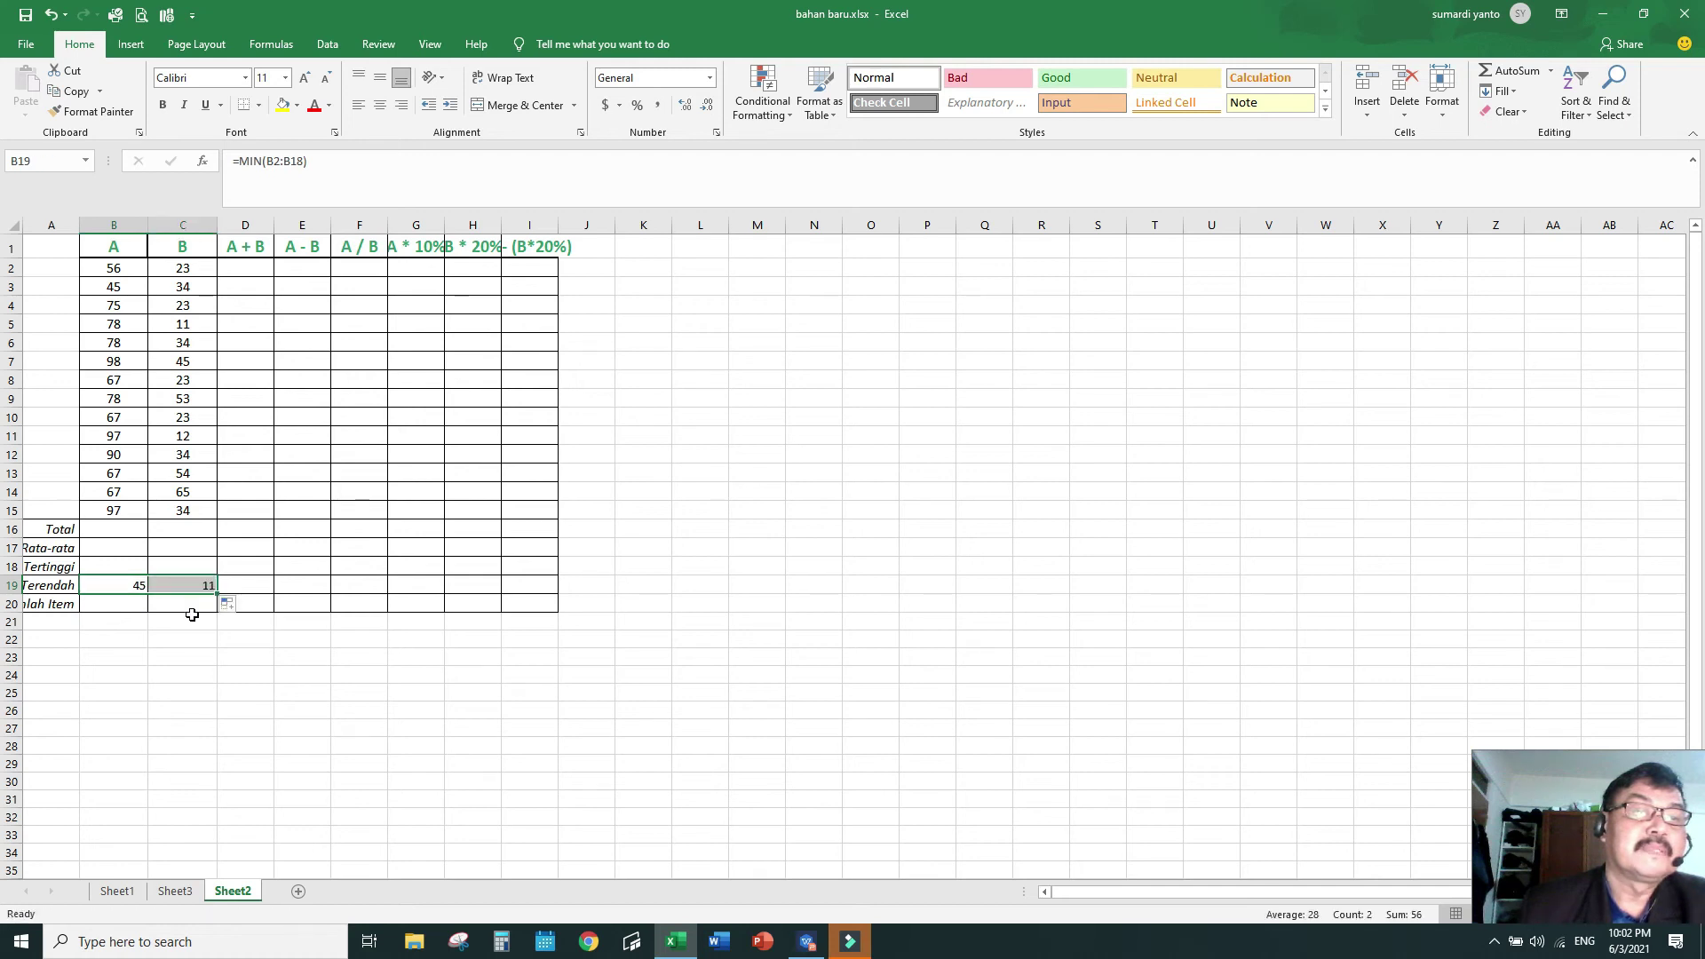
left_click(195, 327)
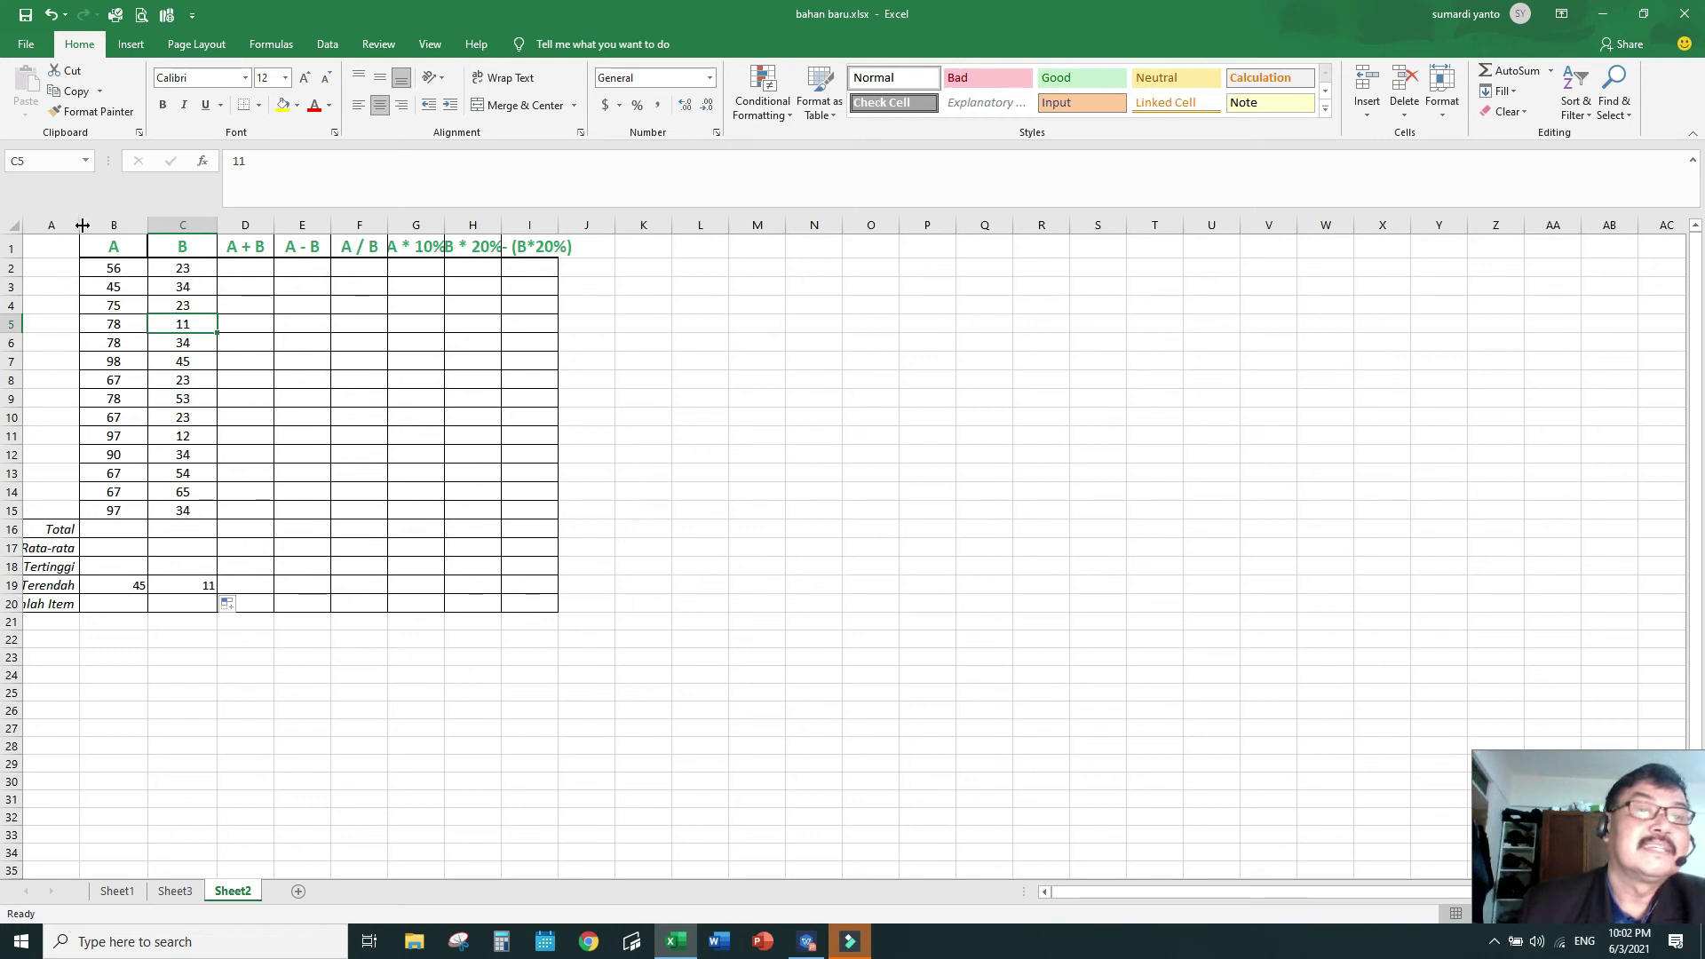
- Widen column A to fit the full row labels, and clear the minimum values in B19:C19
left_click_drag(82, 224, 136, 222)
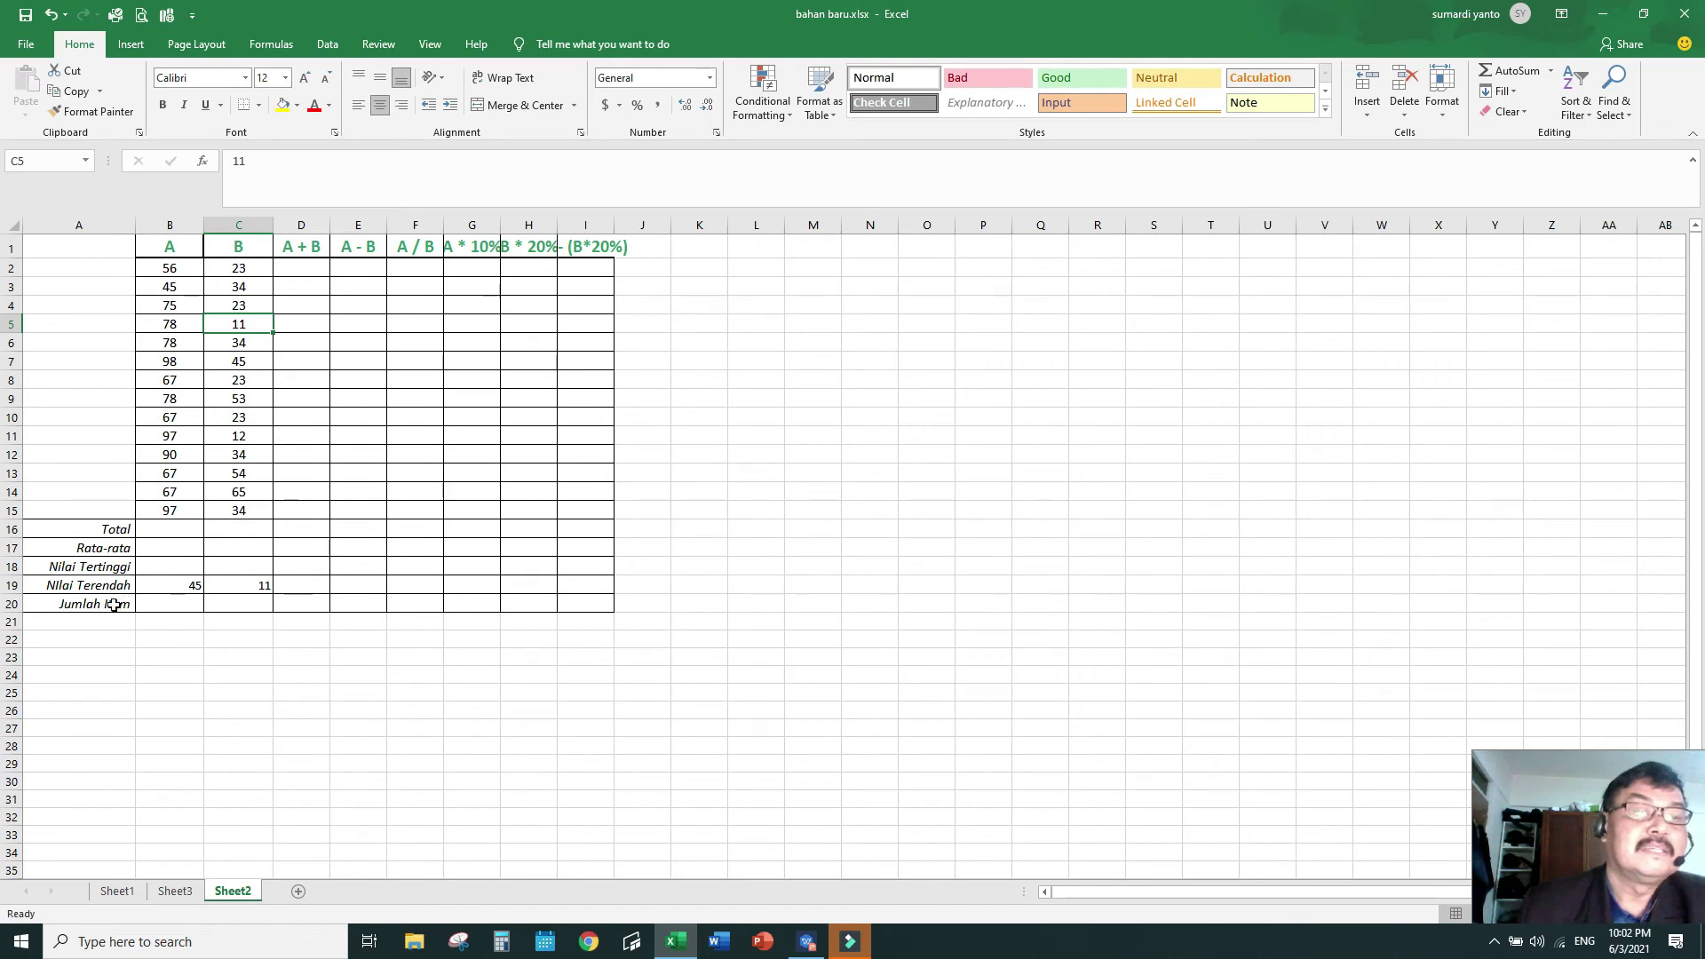
left_click(110, 601)
left_click_drag(185, 589, 260, 586)
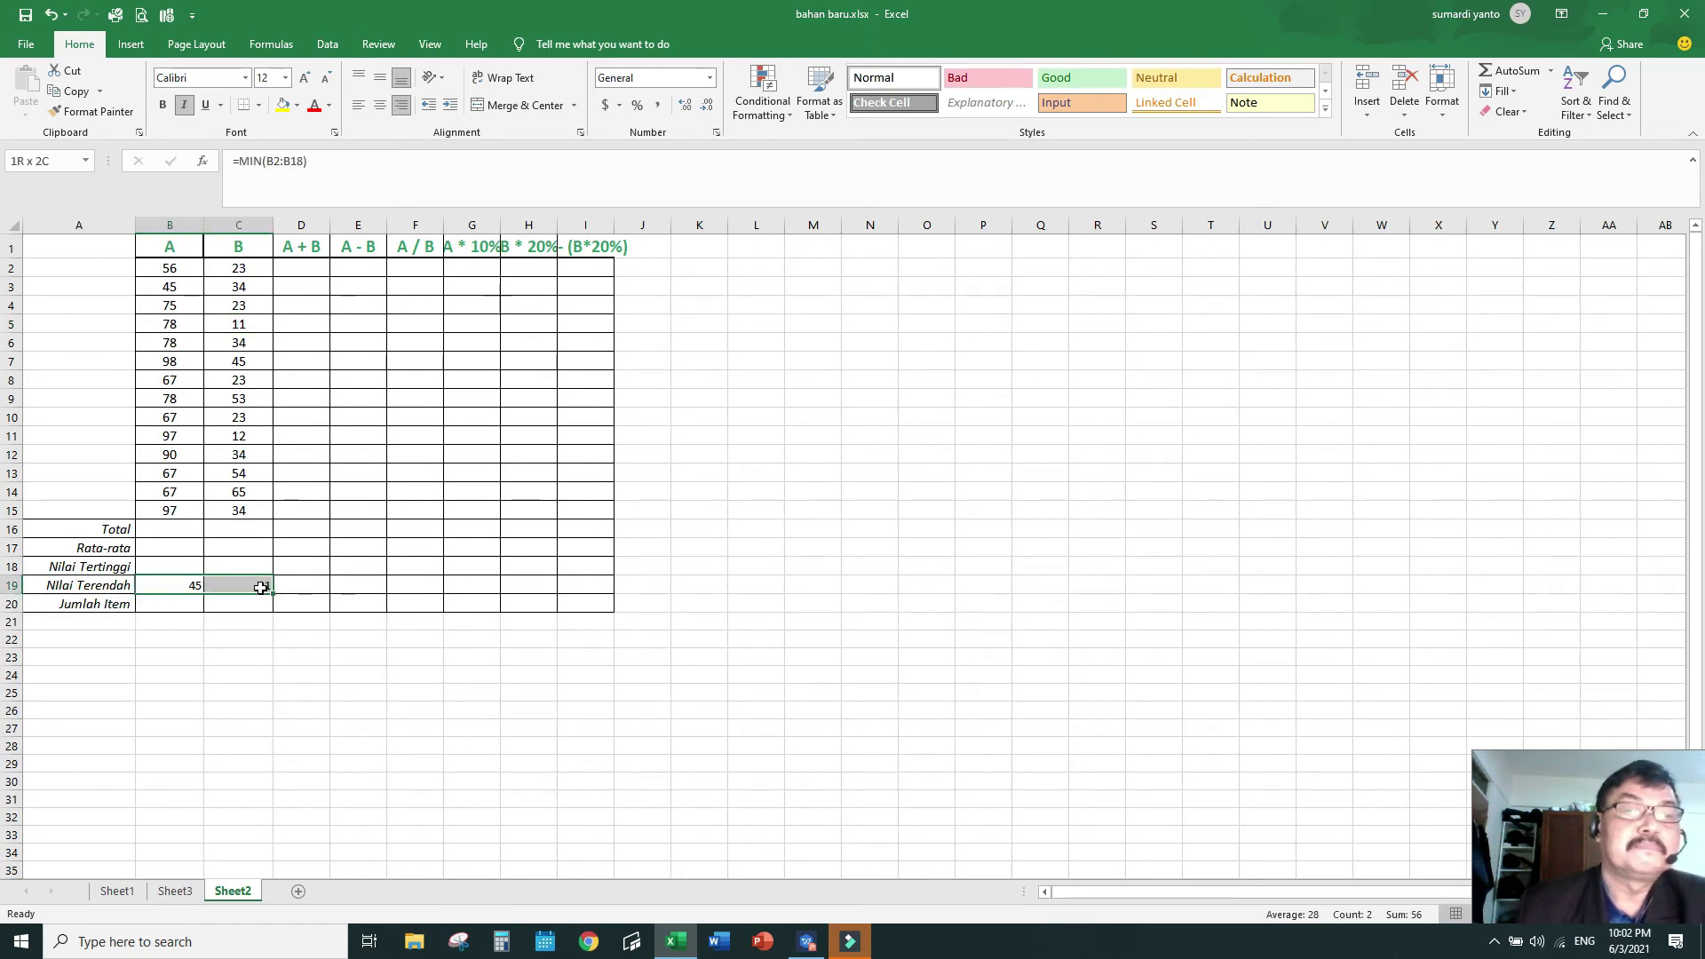
key("Delete")
left_click(257, 658)
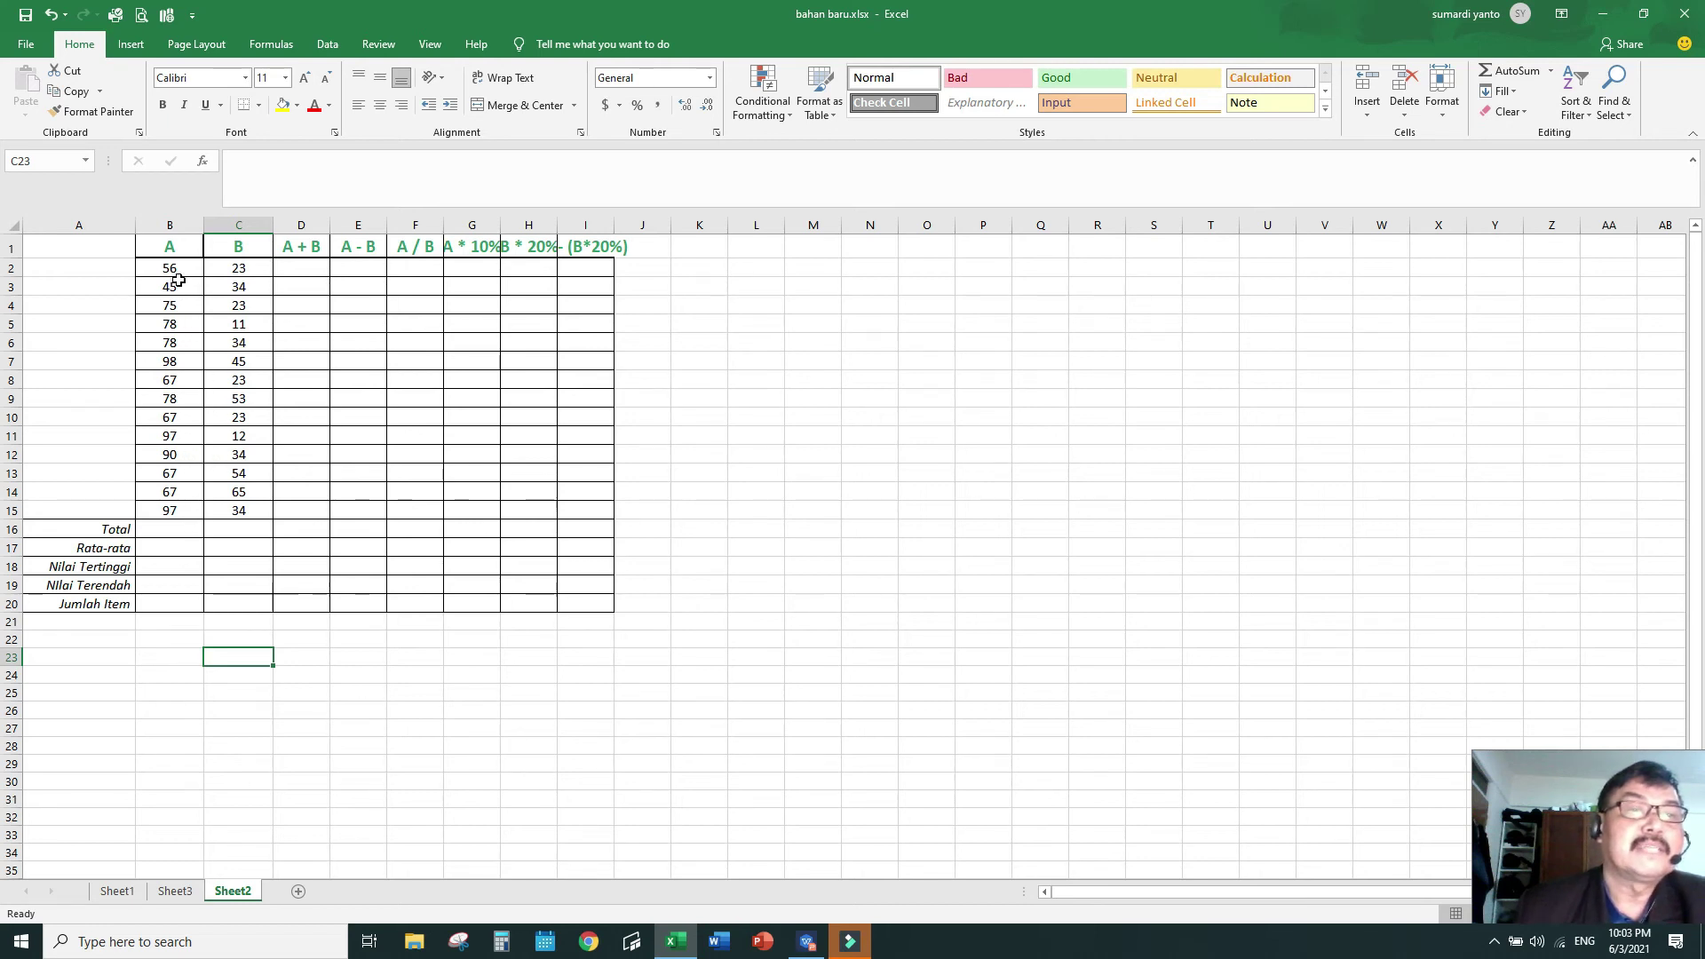
- Count the numbers of B2:B19 in B20 with Count Numbers, fill the formula to C20, and clear both results
left_click_drag(188, 275, 171, 609)
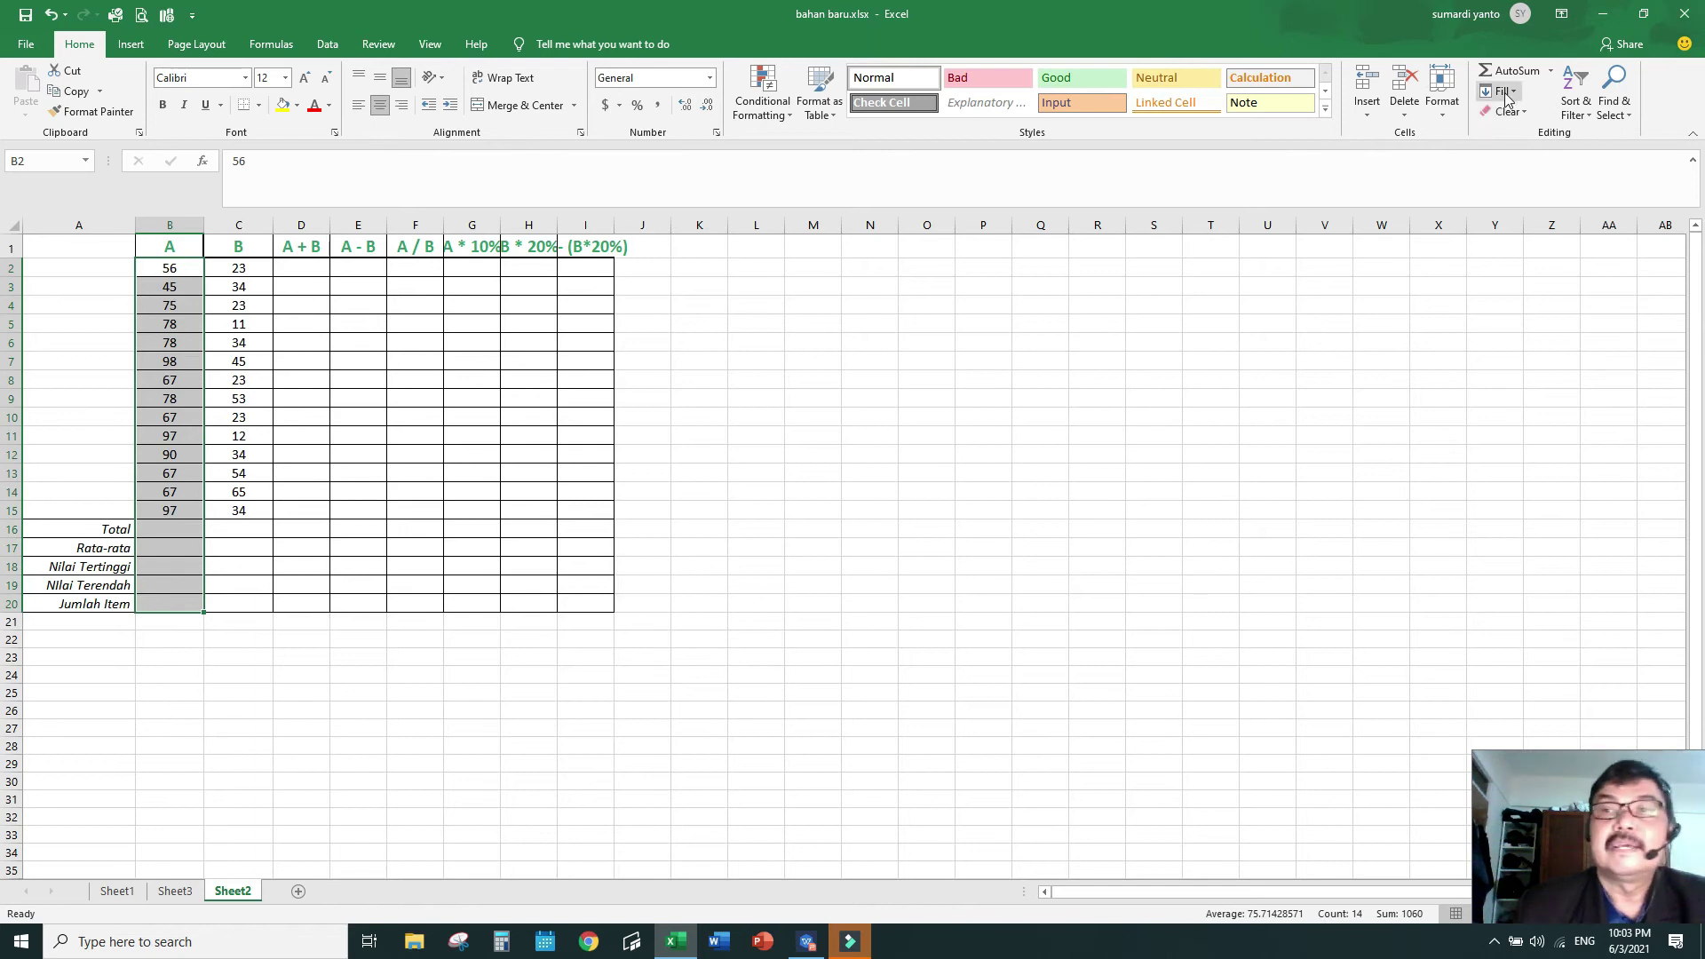
left_click(1551, 71)
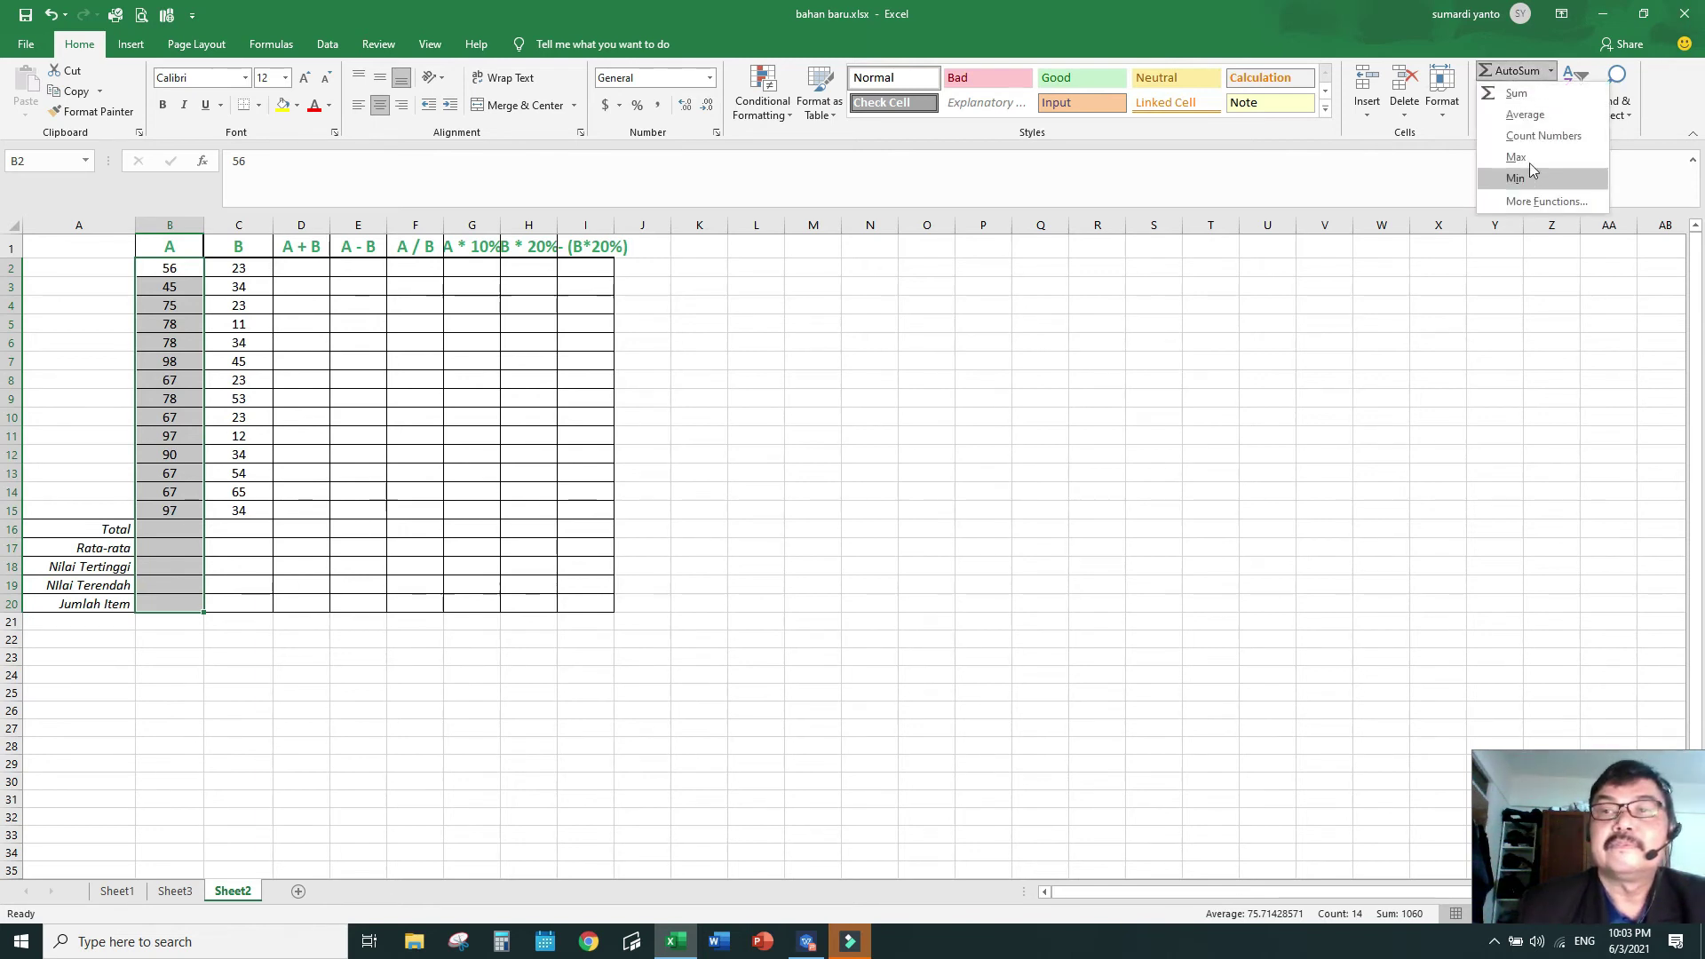
left_click(1536, 134)
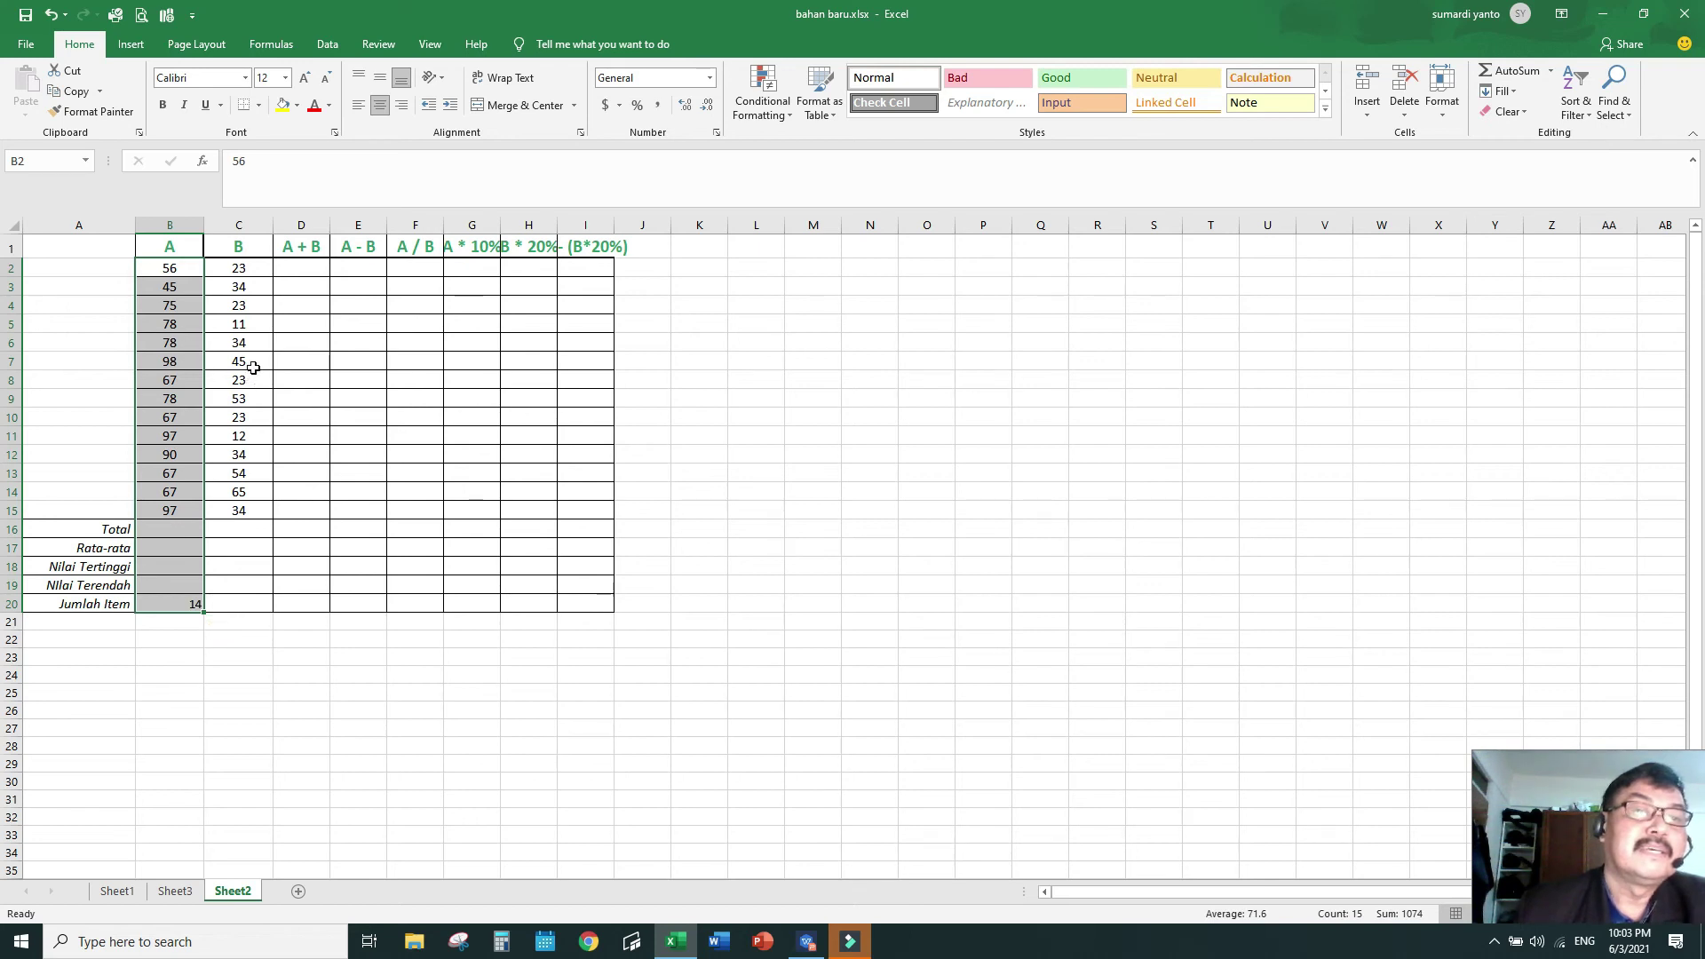
left_click(183, 601)
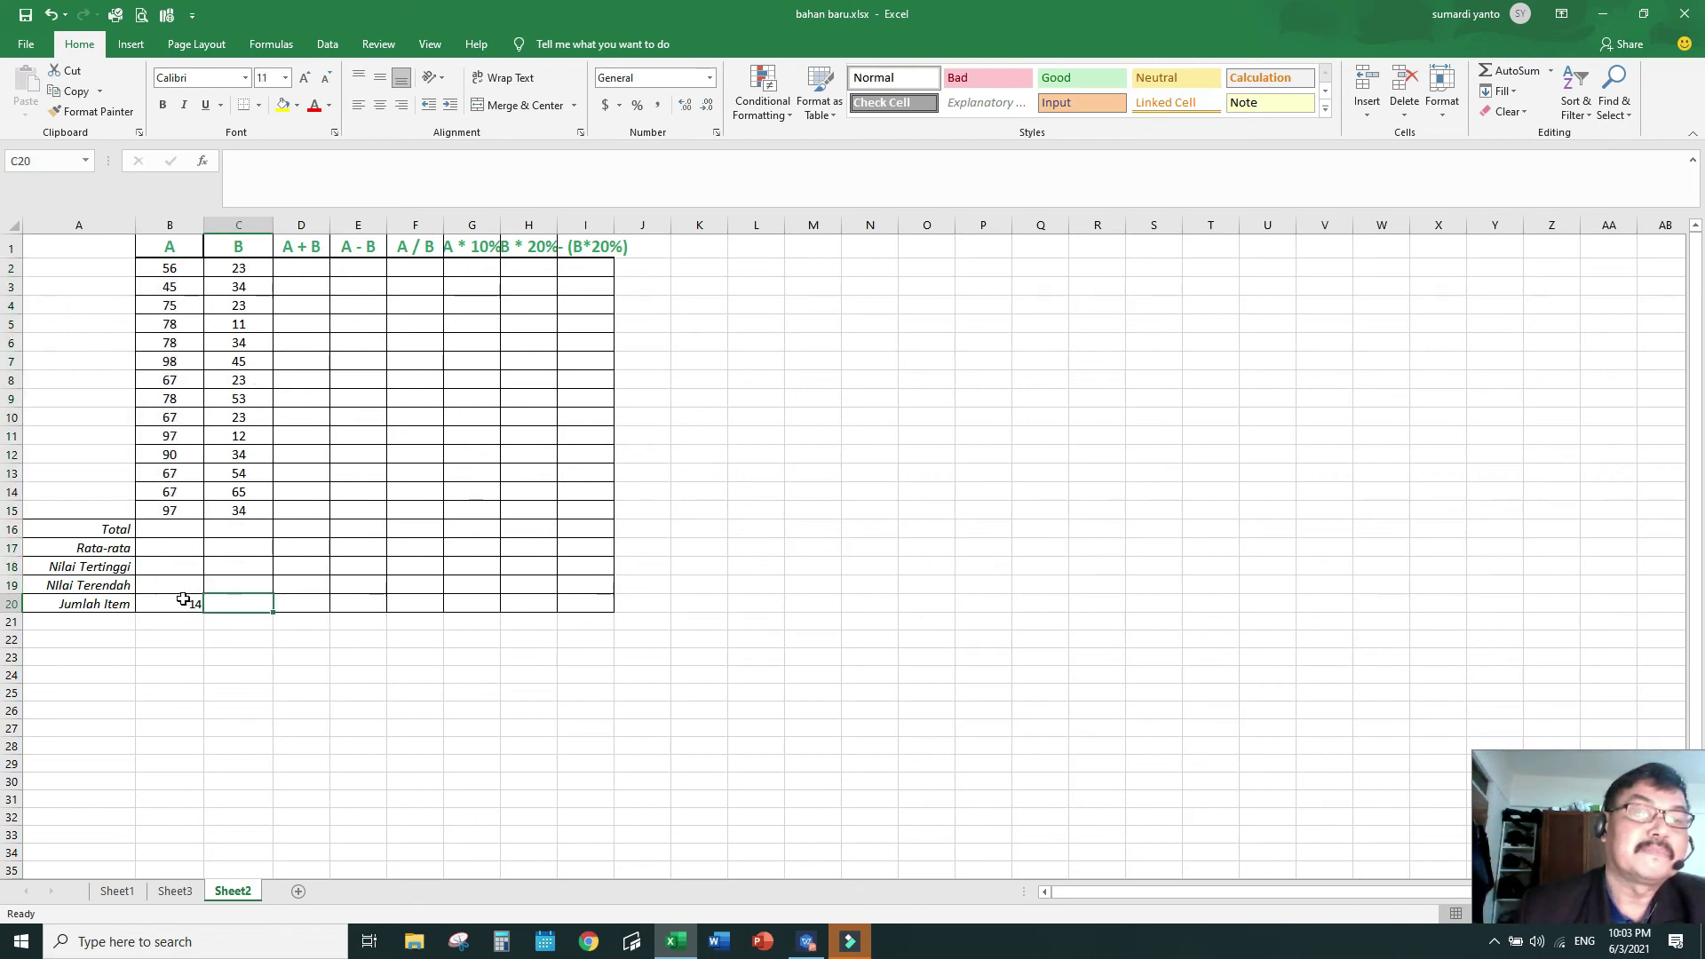
left_click_drag(207, 612, 262, 609)
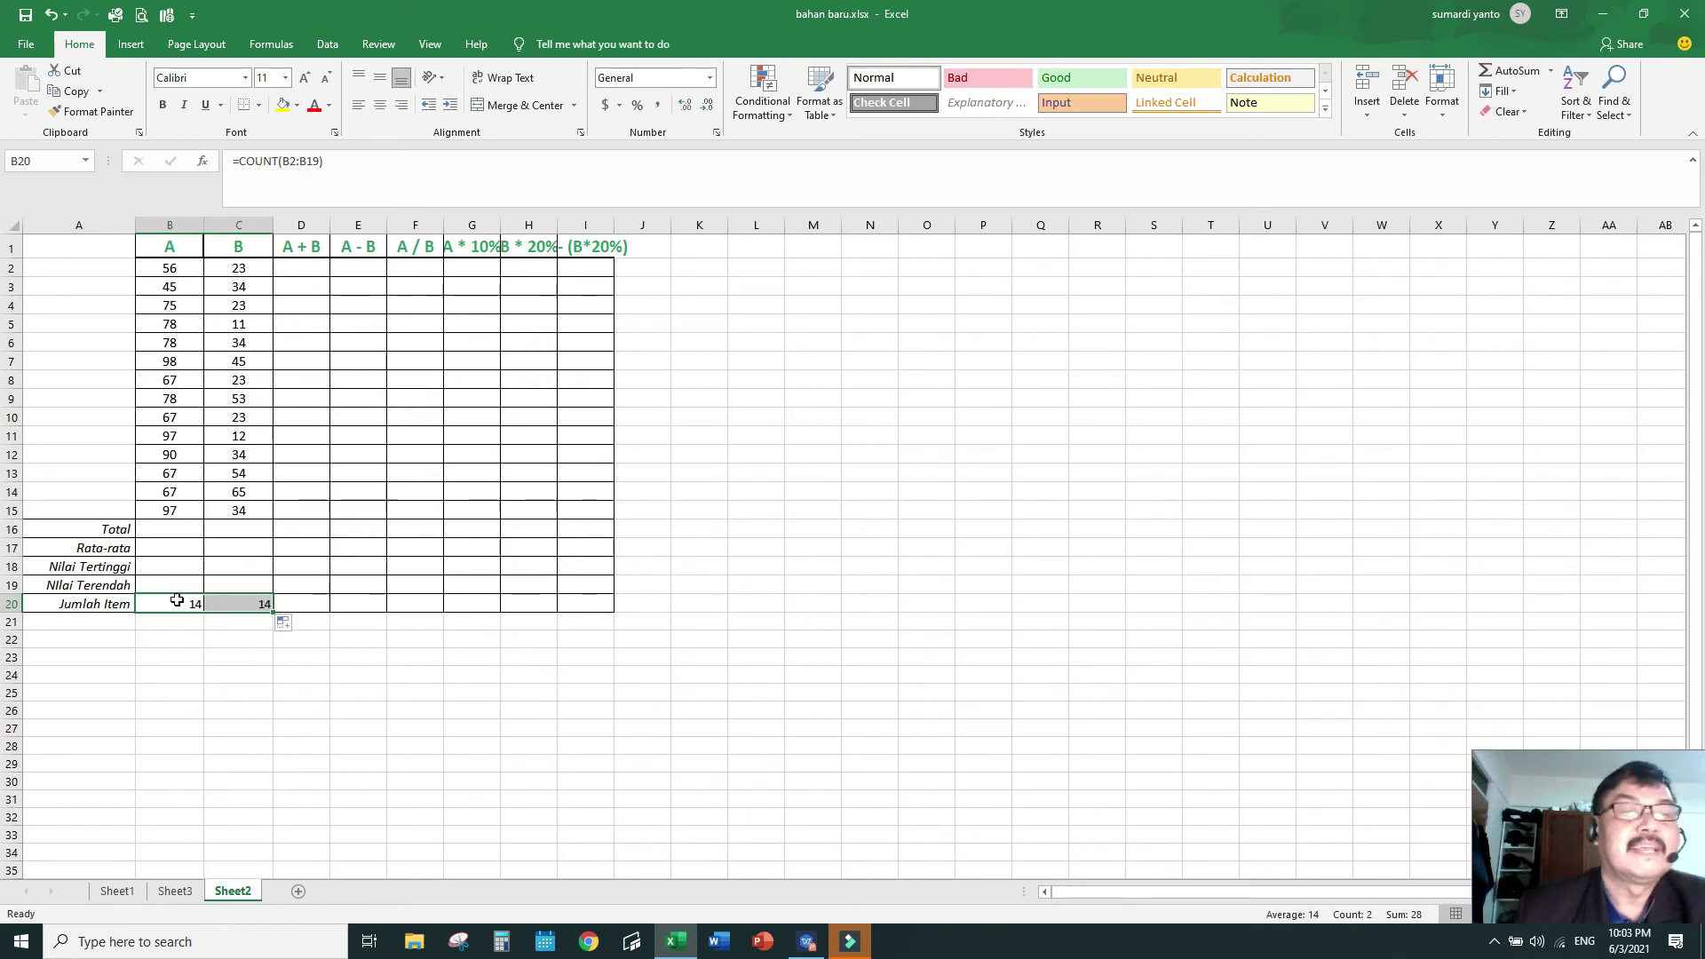
key("Delete")
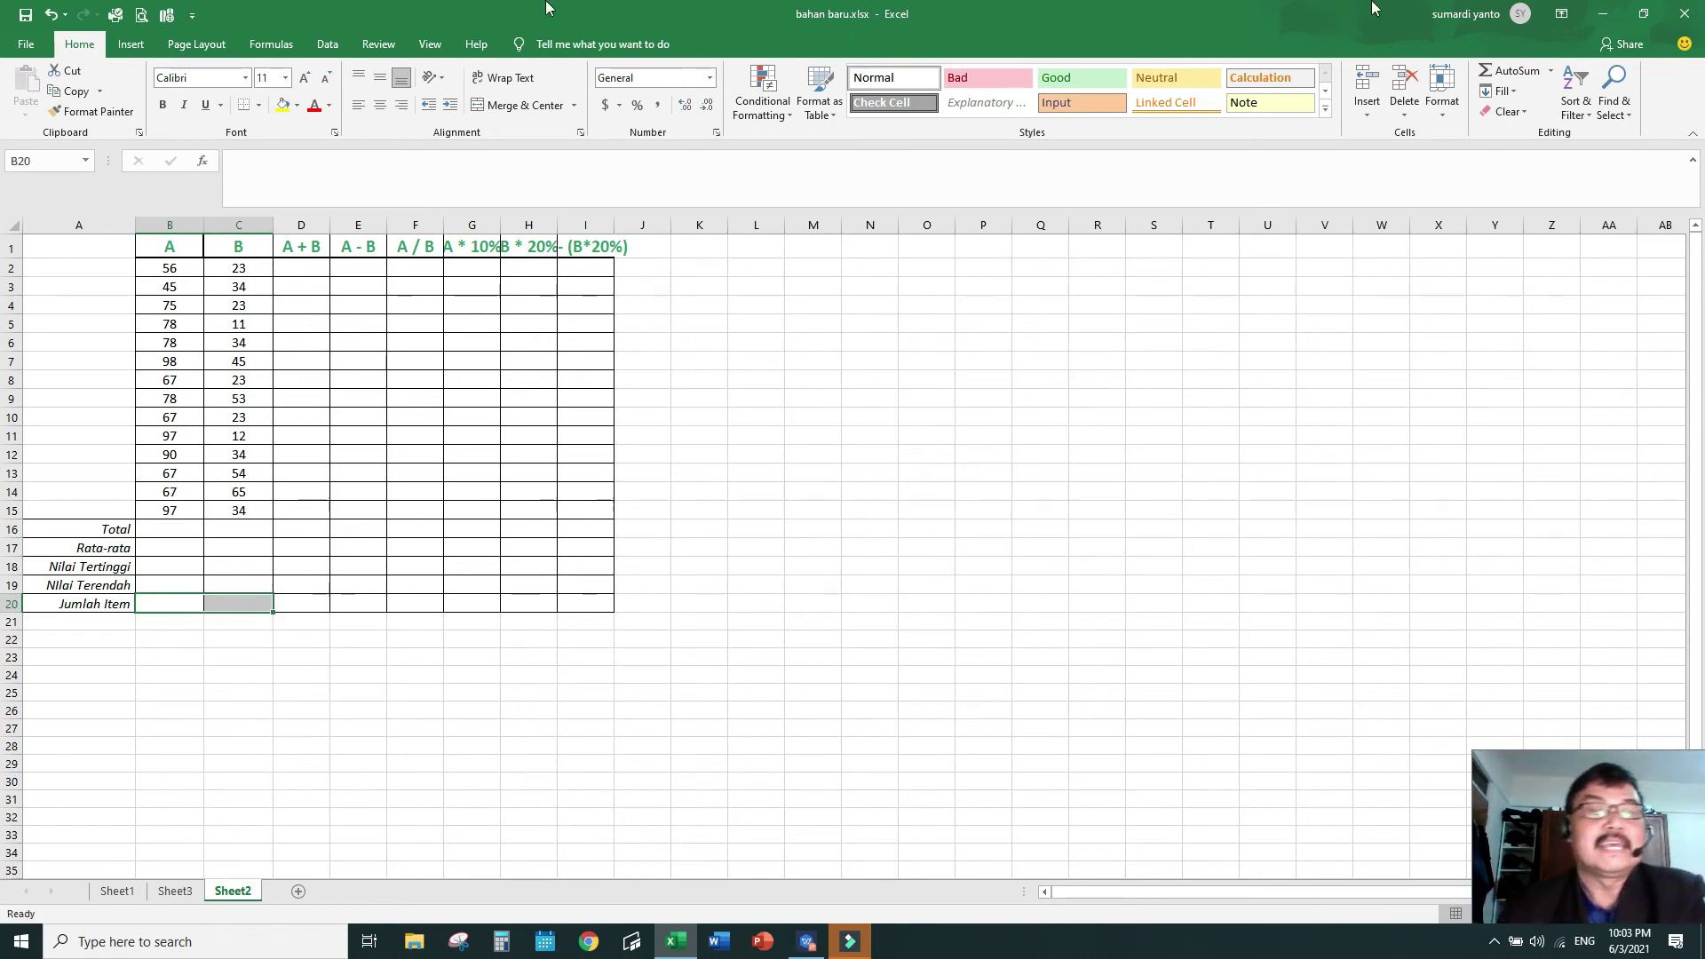
- Total B2:B15 in B16 with the AutoSum Sum function and fill the formula across to C16
left_click_drag(172, 269, 182, 531)
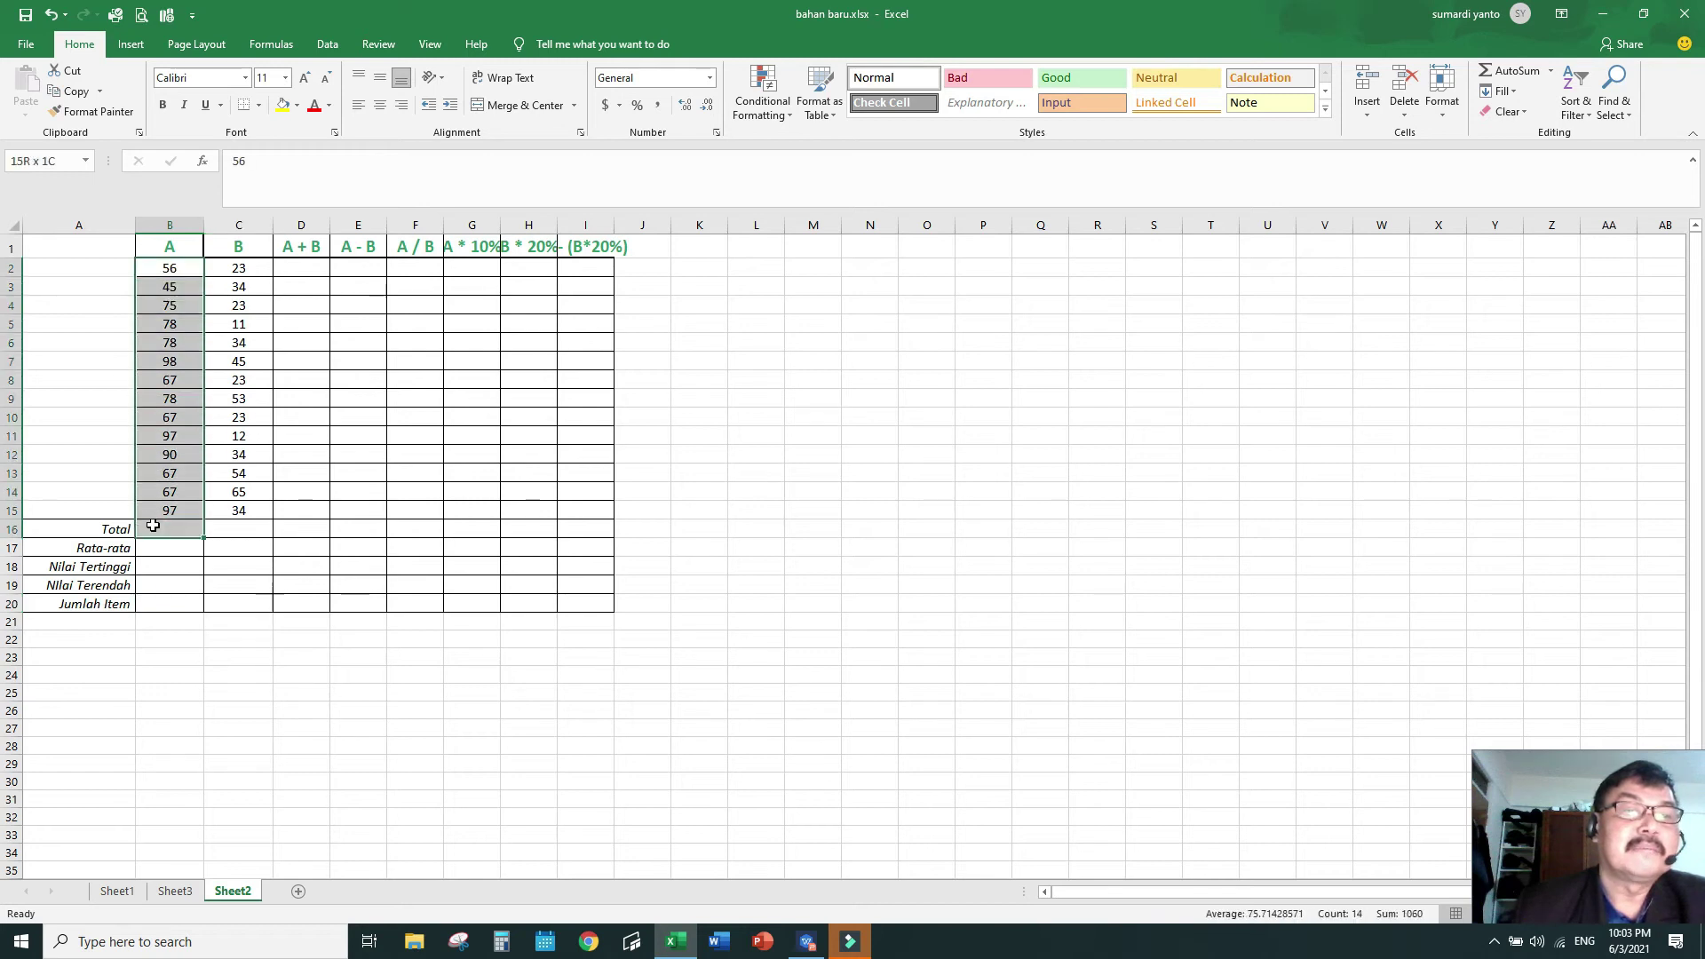
left_click(1550, 71)
left_click(1515, 95)
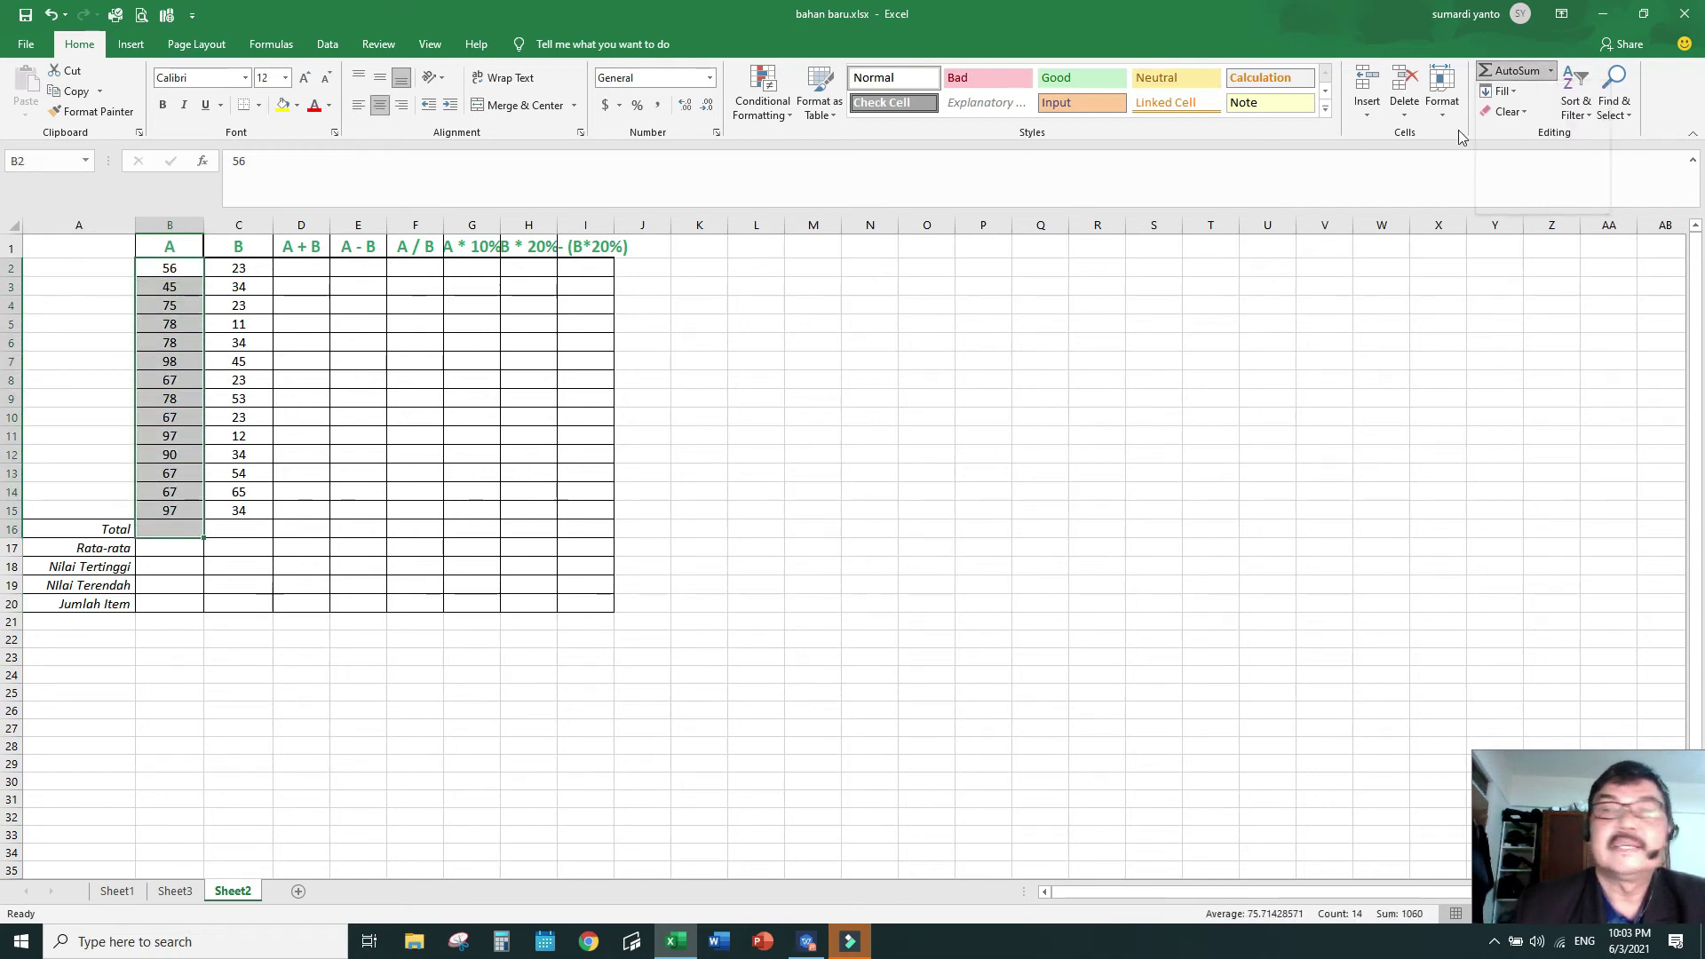
left_click(228, 530)
left_click(187, 529)
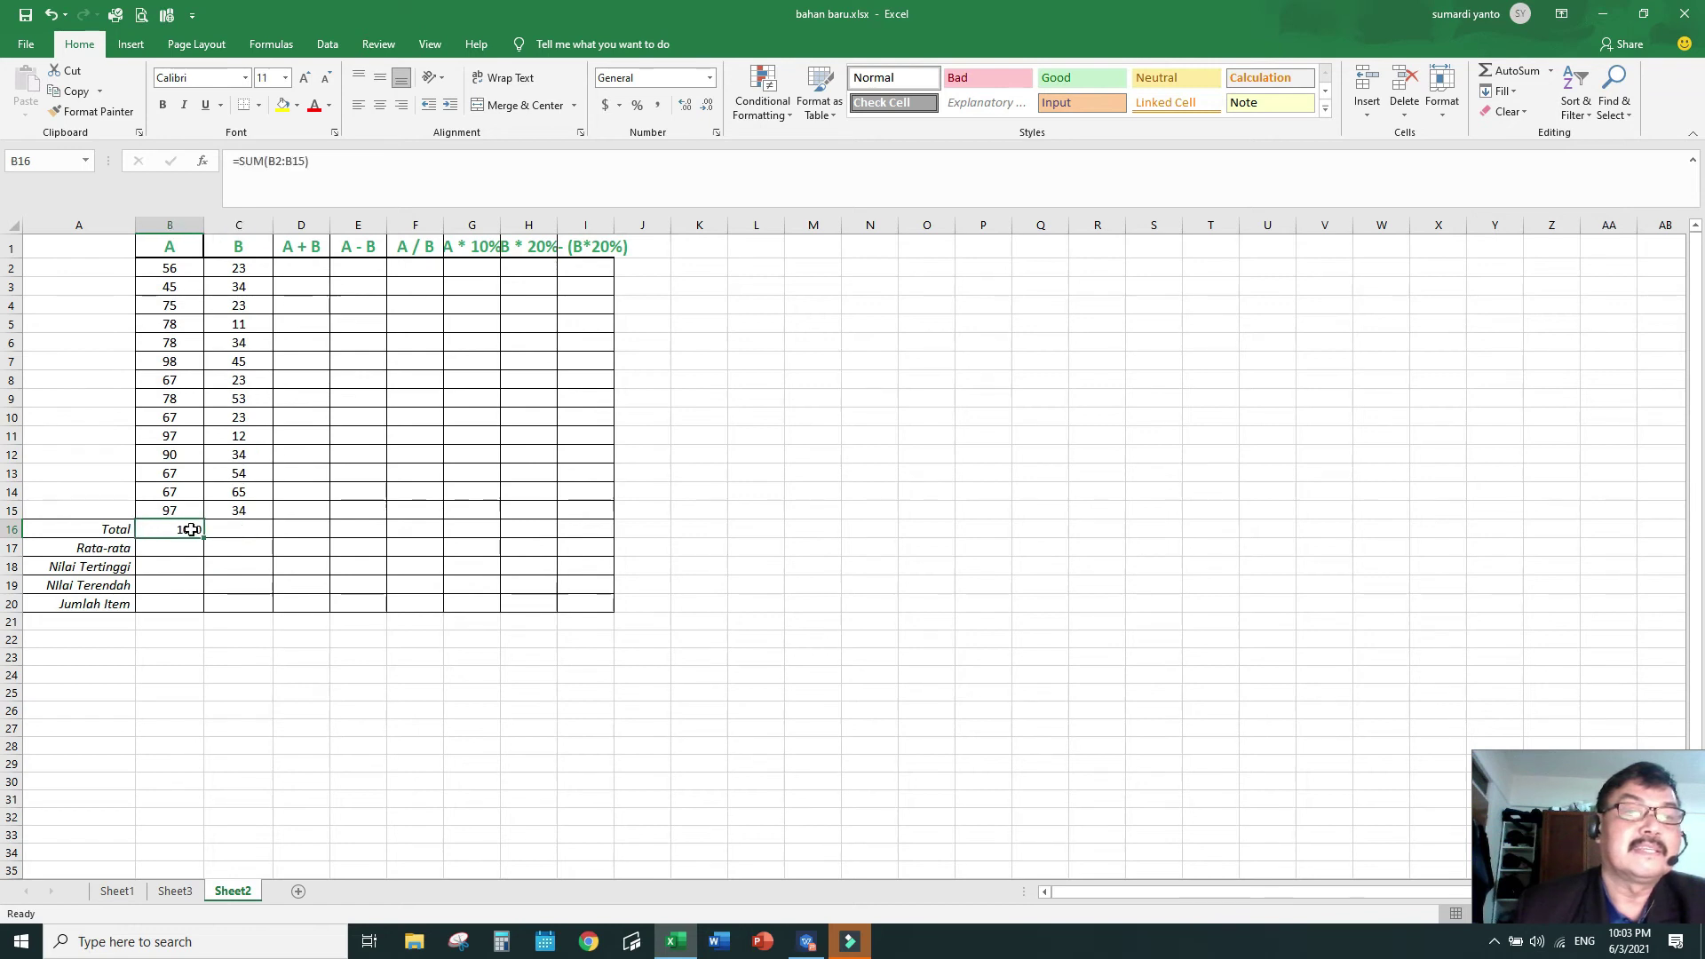
left_click_drag(204, 539, 268, 557)
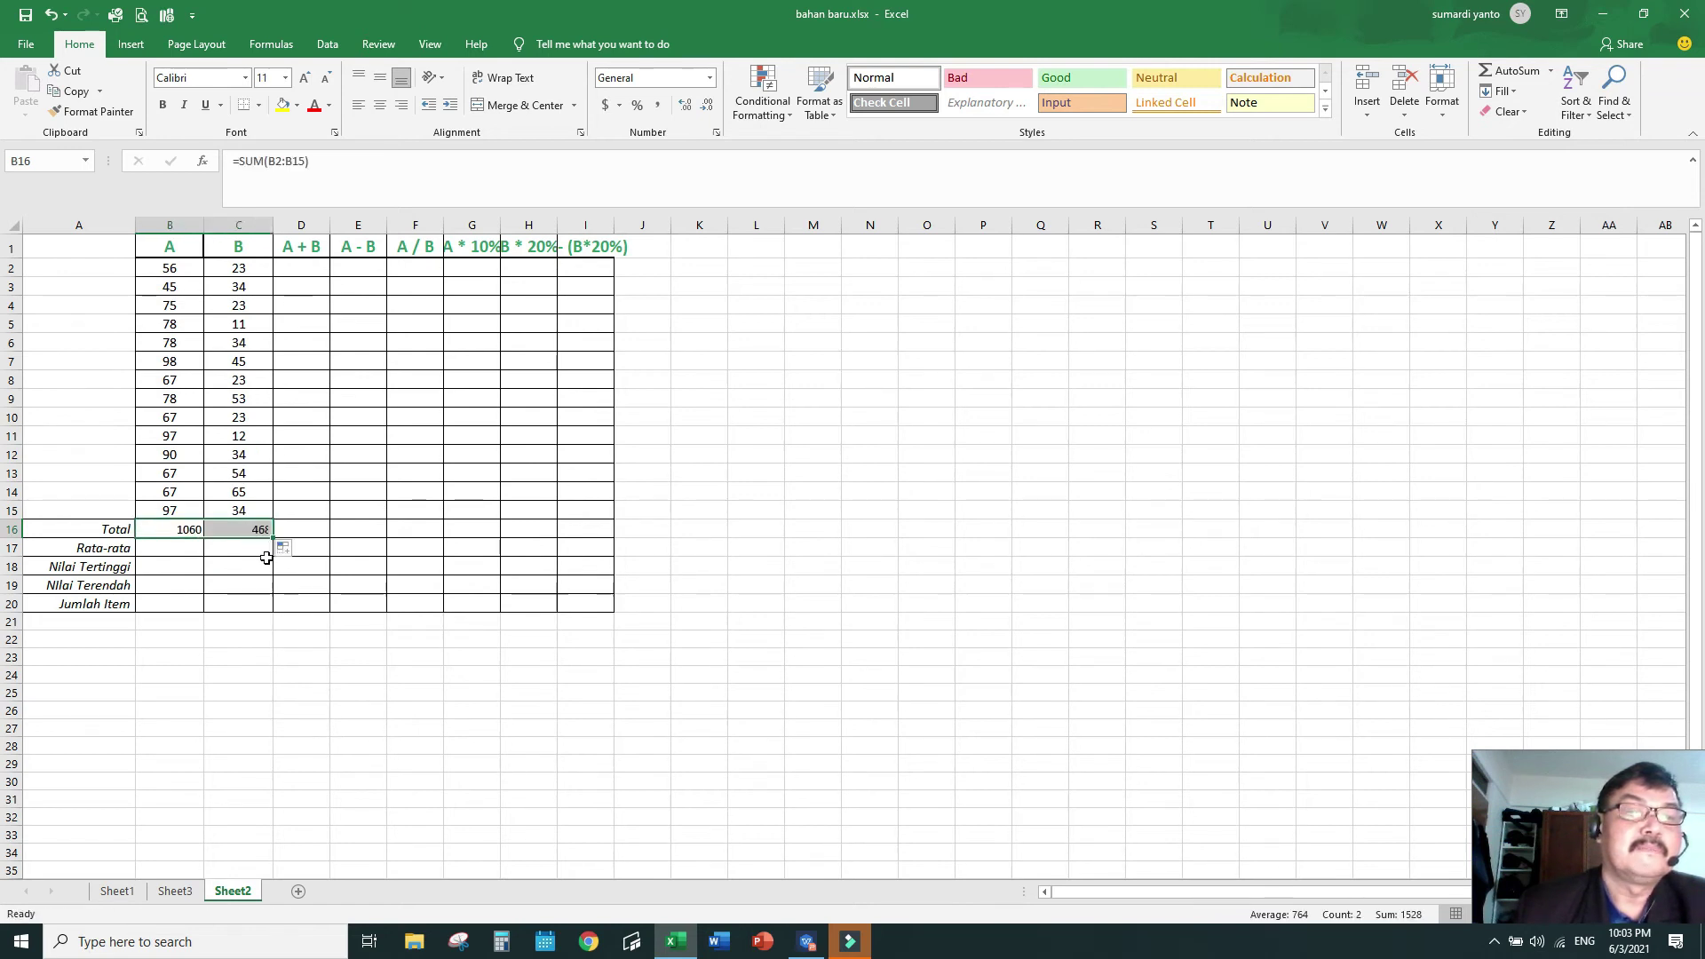
left_click(182, 529)
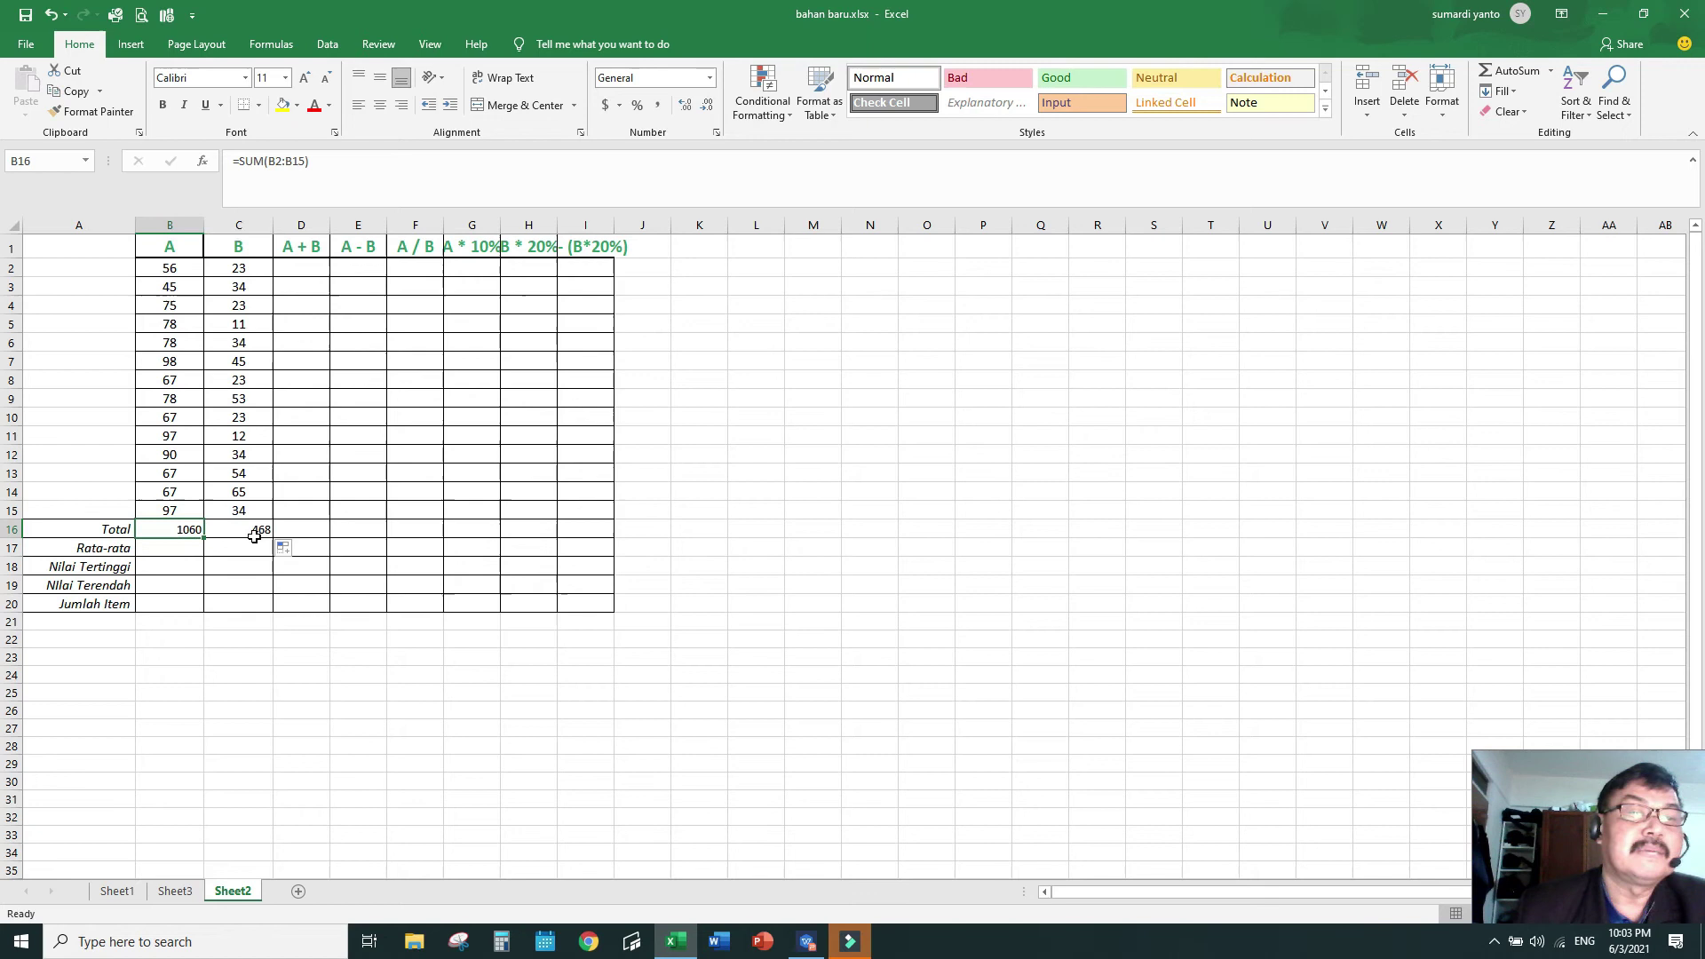
- Try to calculate the average of B2:B15 in B17 with a manually written formula
left_click(184, 549)
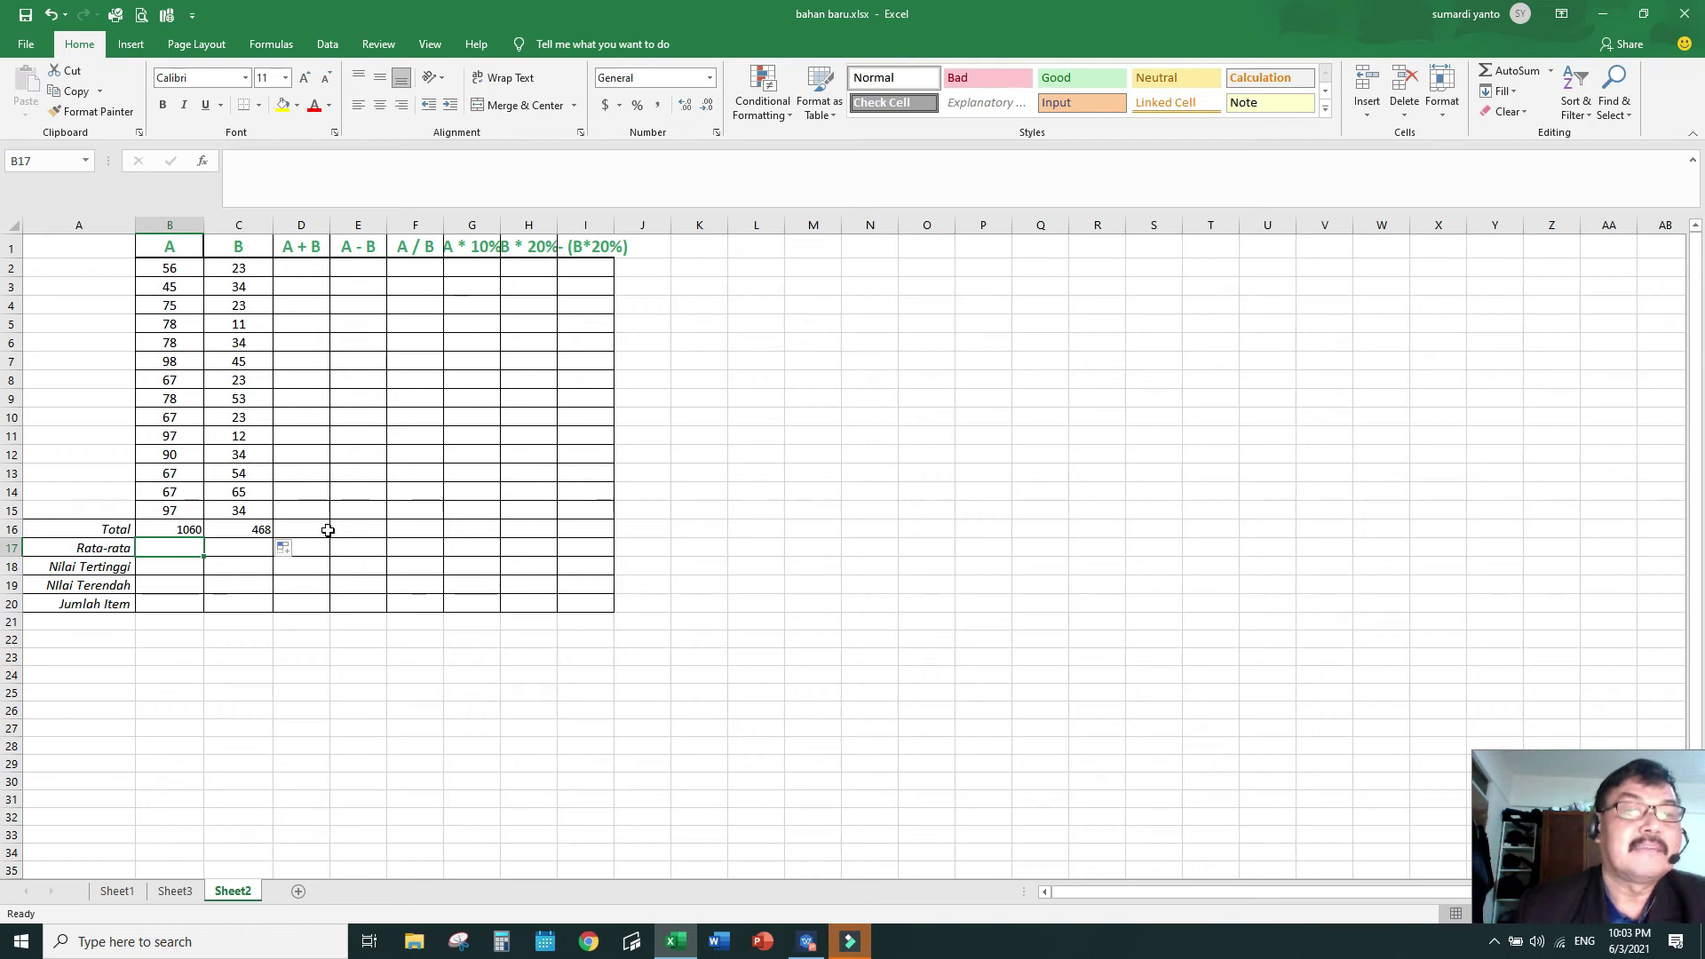
type("=")
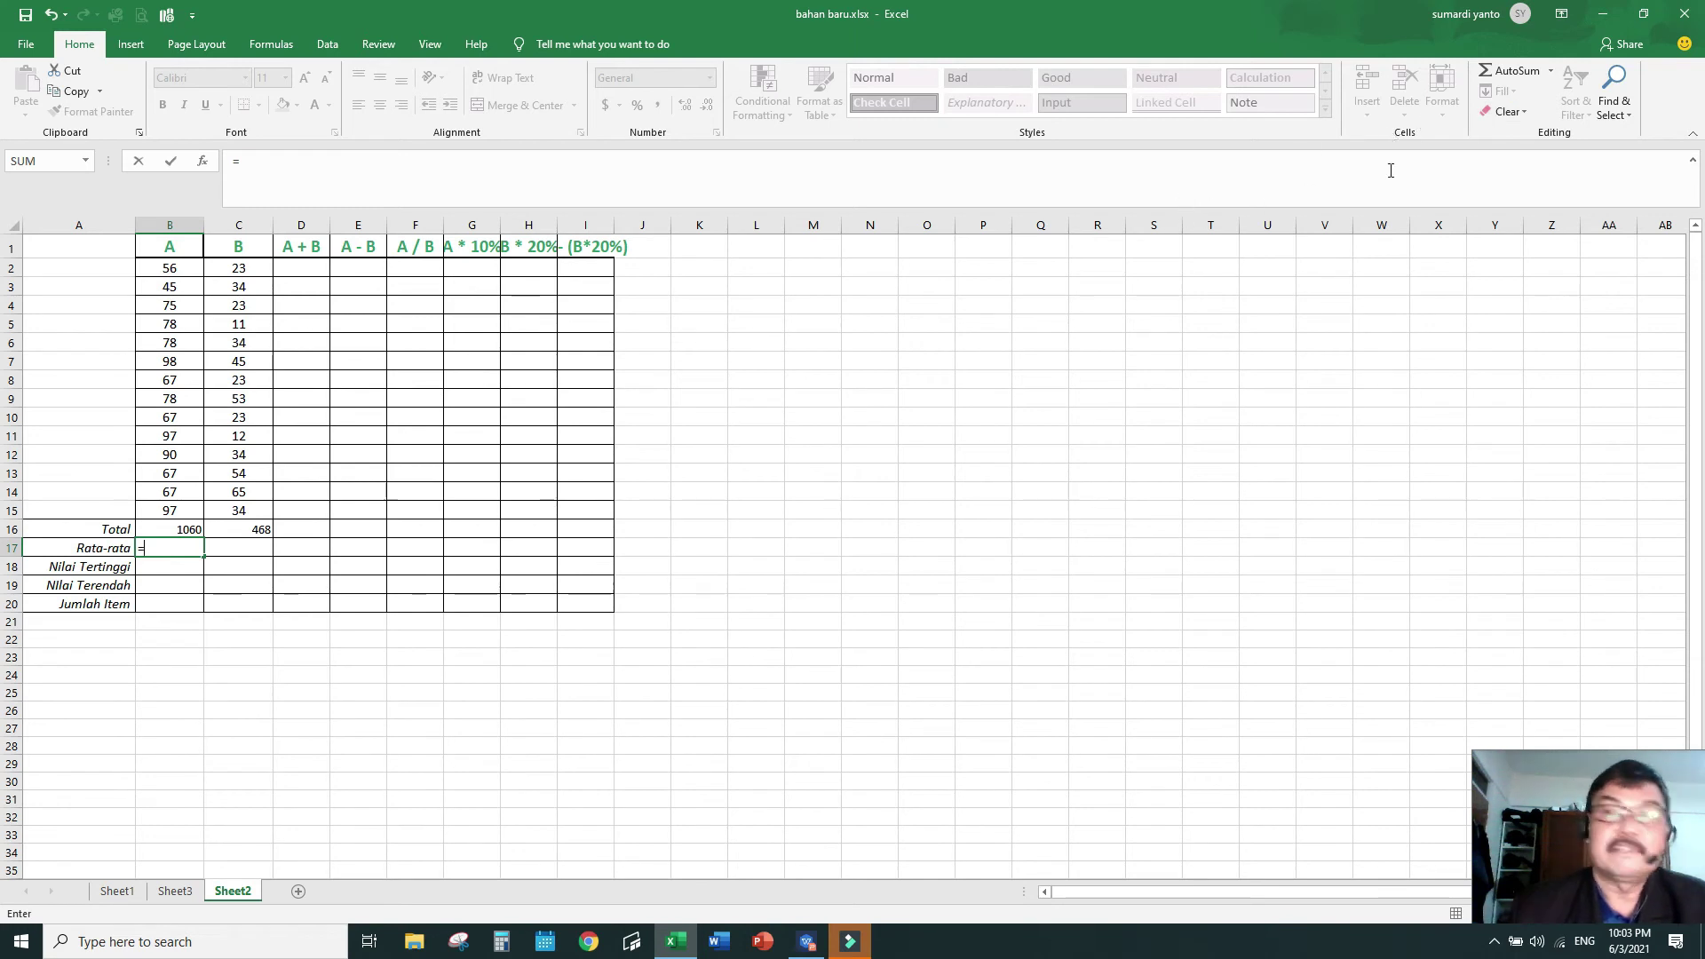
left_click(1551, 72)
left_click(1537, 117)
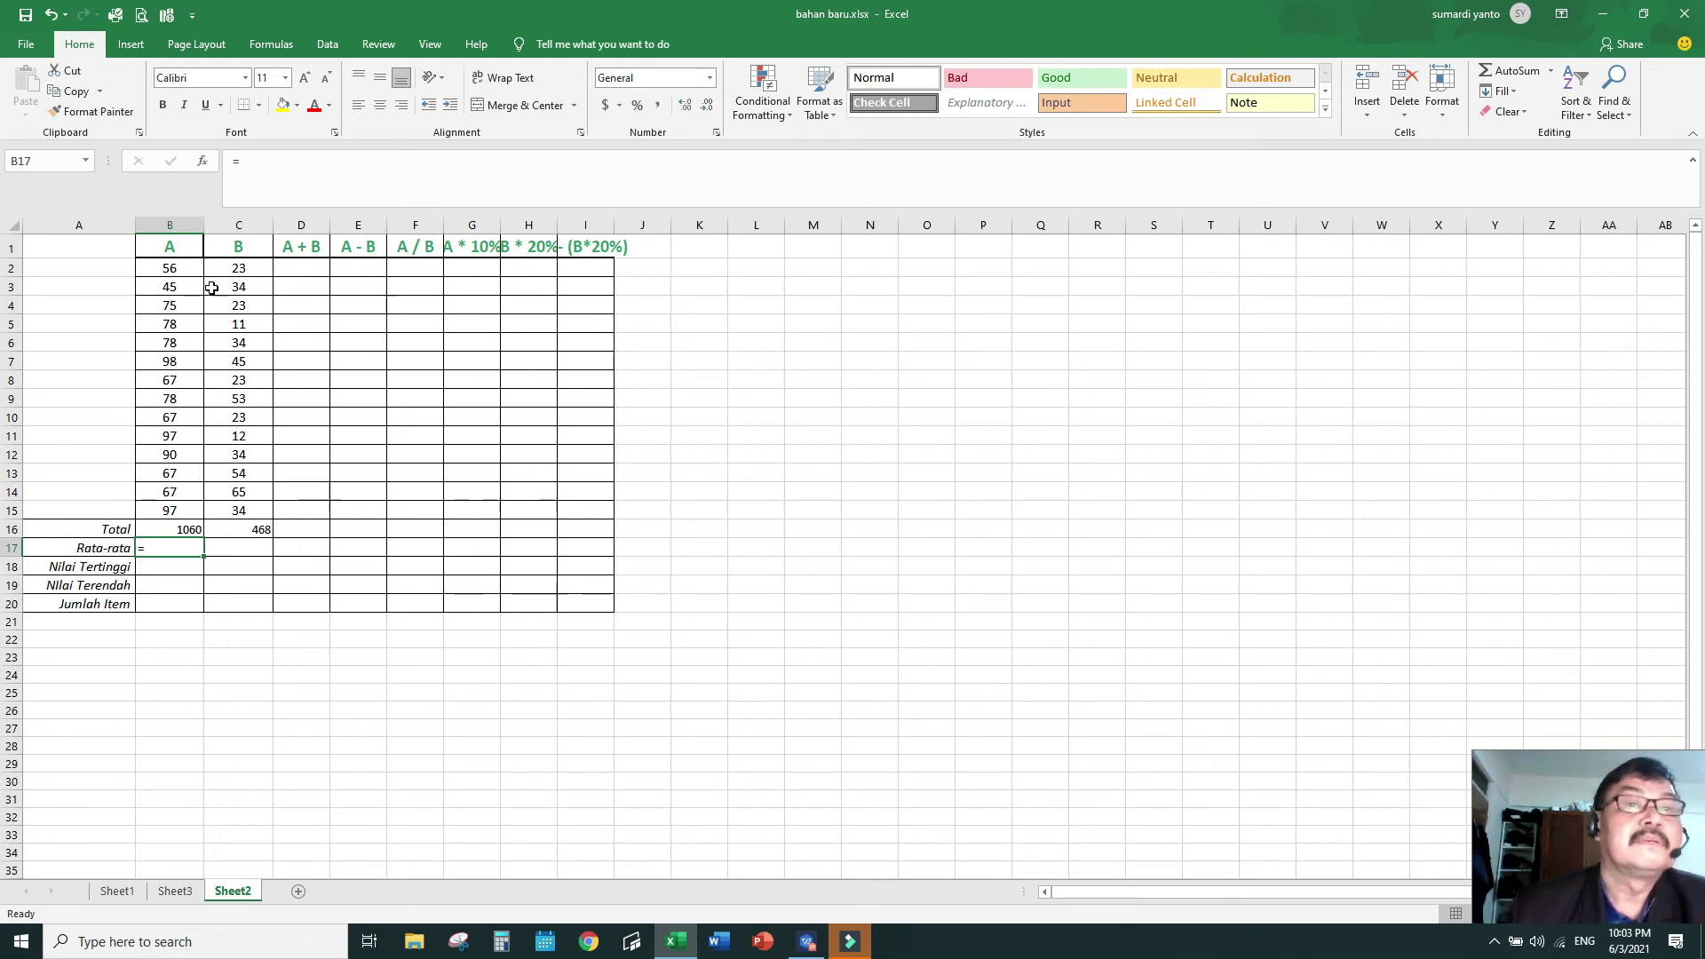
left_click(299, 169)
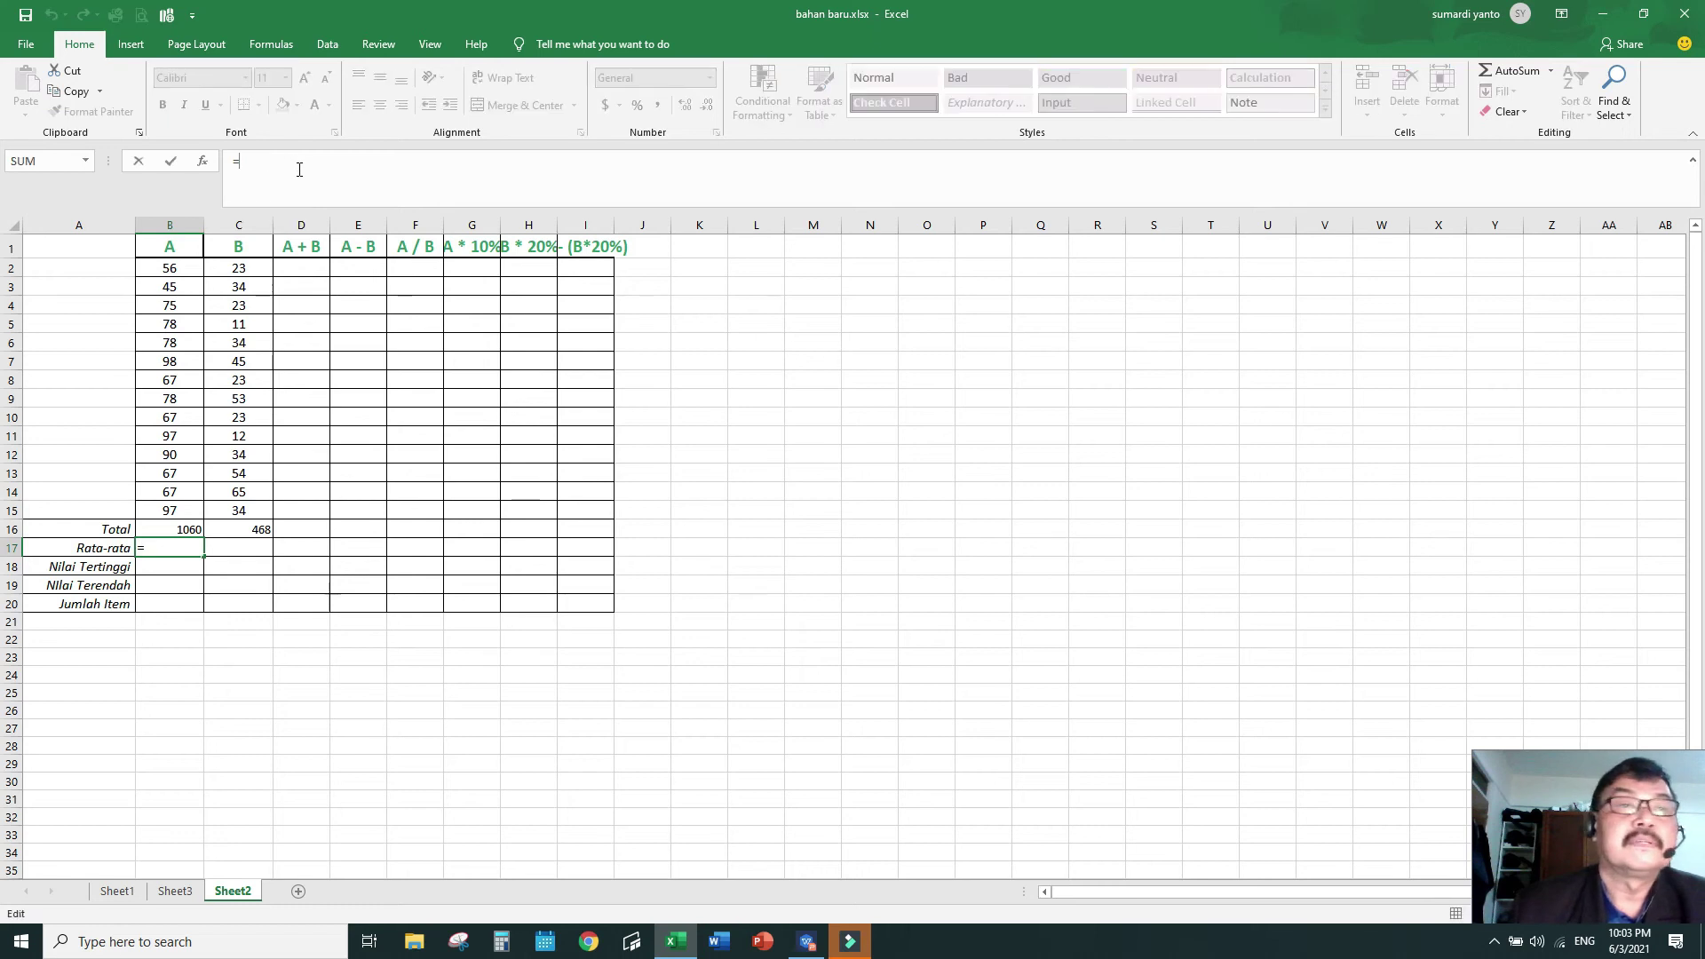
type("averaa")
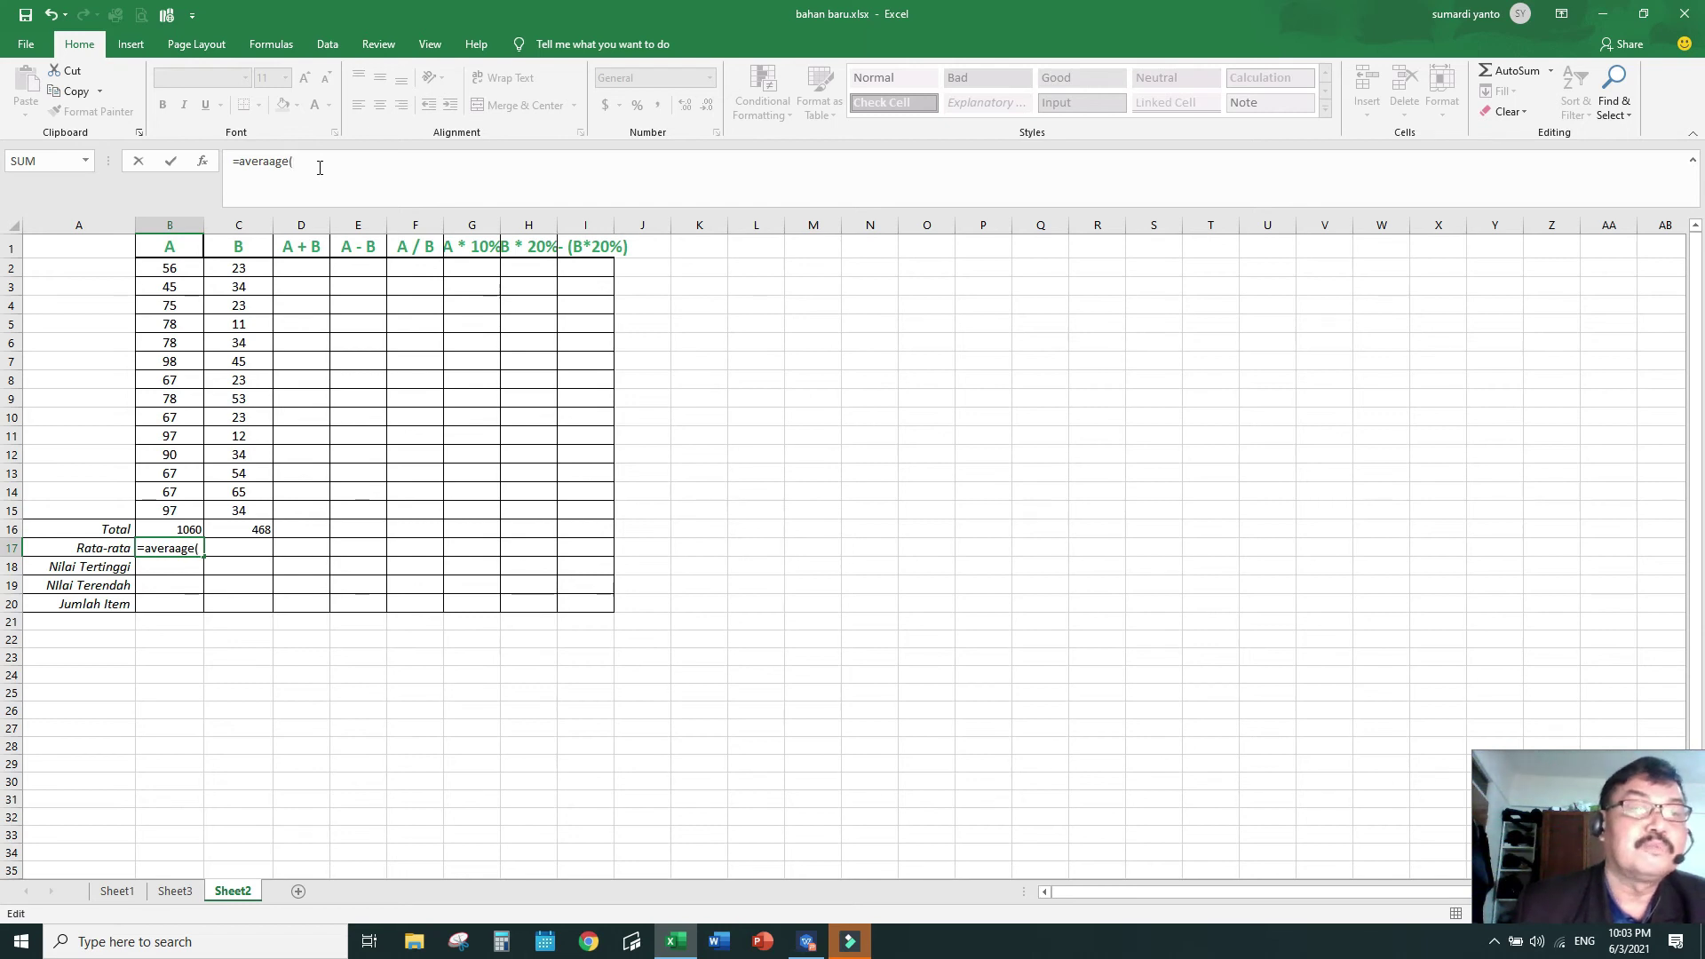
type("ge(")
left_click_drag(181, 273, 164, 513)
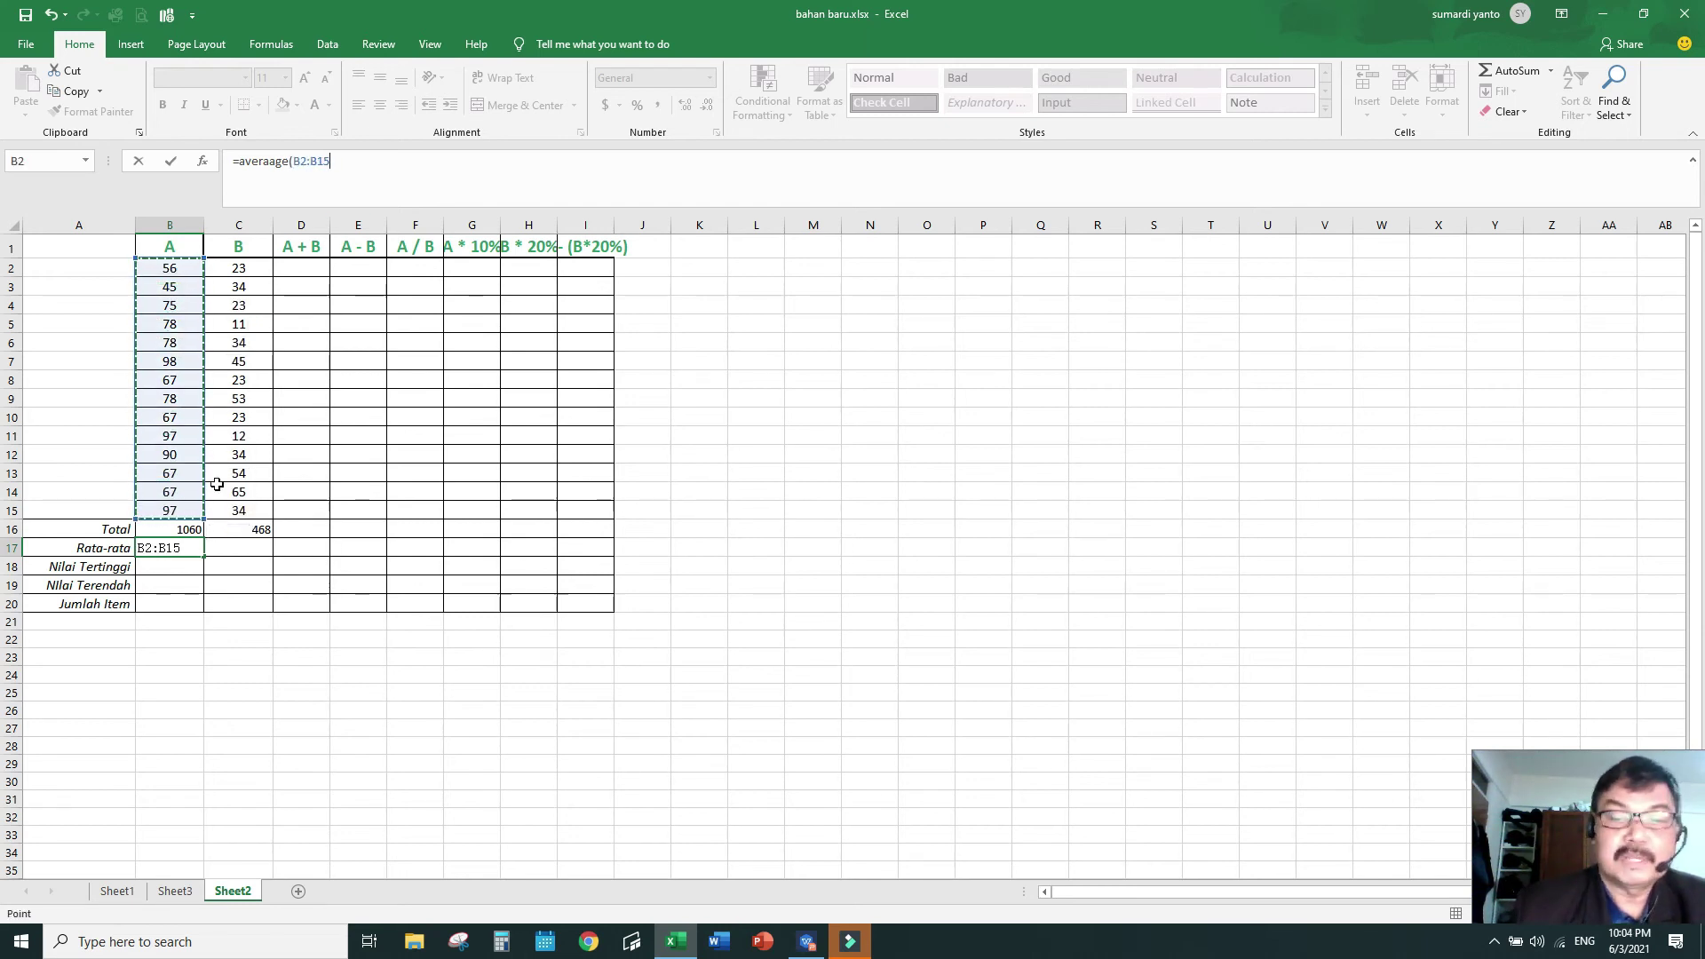
type(")")
key("Return")
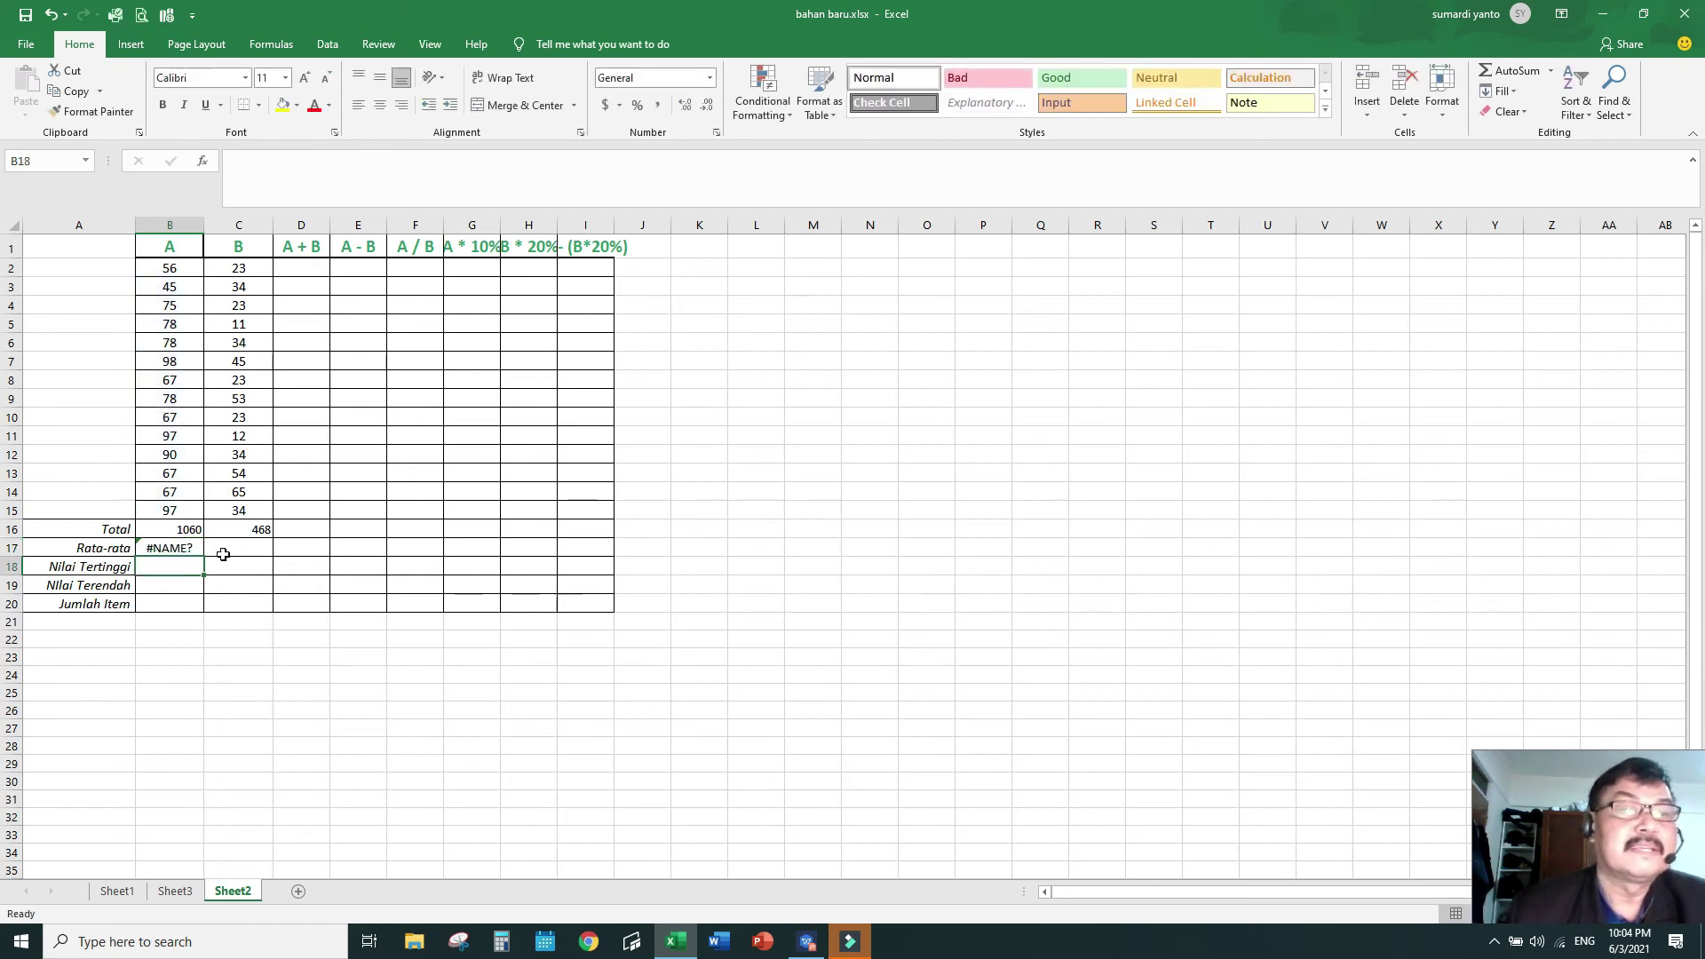
- Widen column B and enter the formula =average(B2:B15) in B17
left_click(173, 548)
left_click_drag(208, 224, 227, 224)
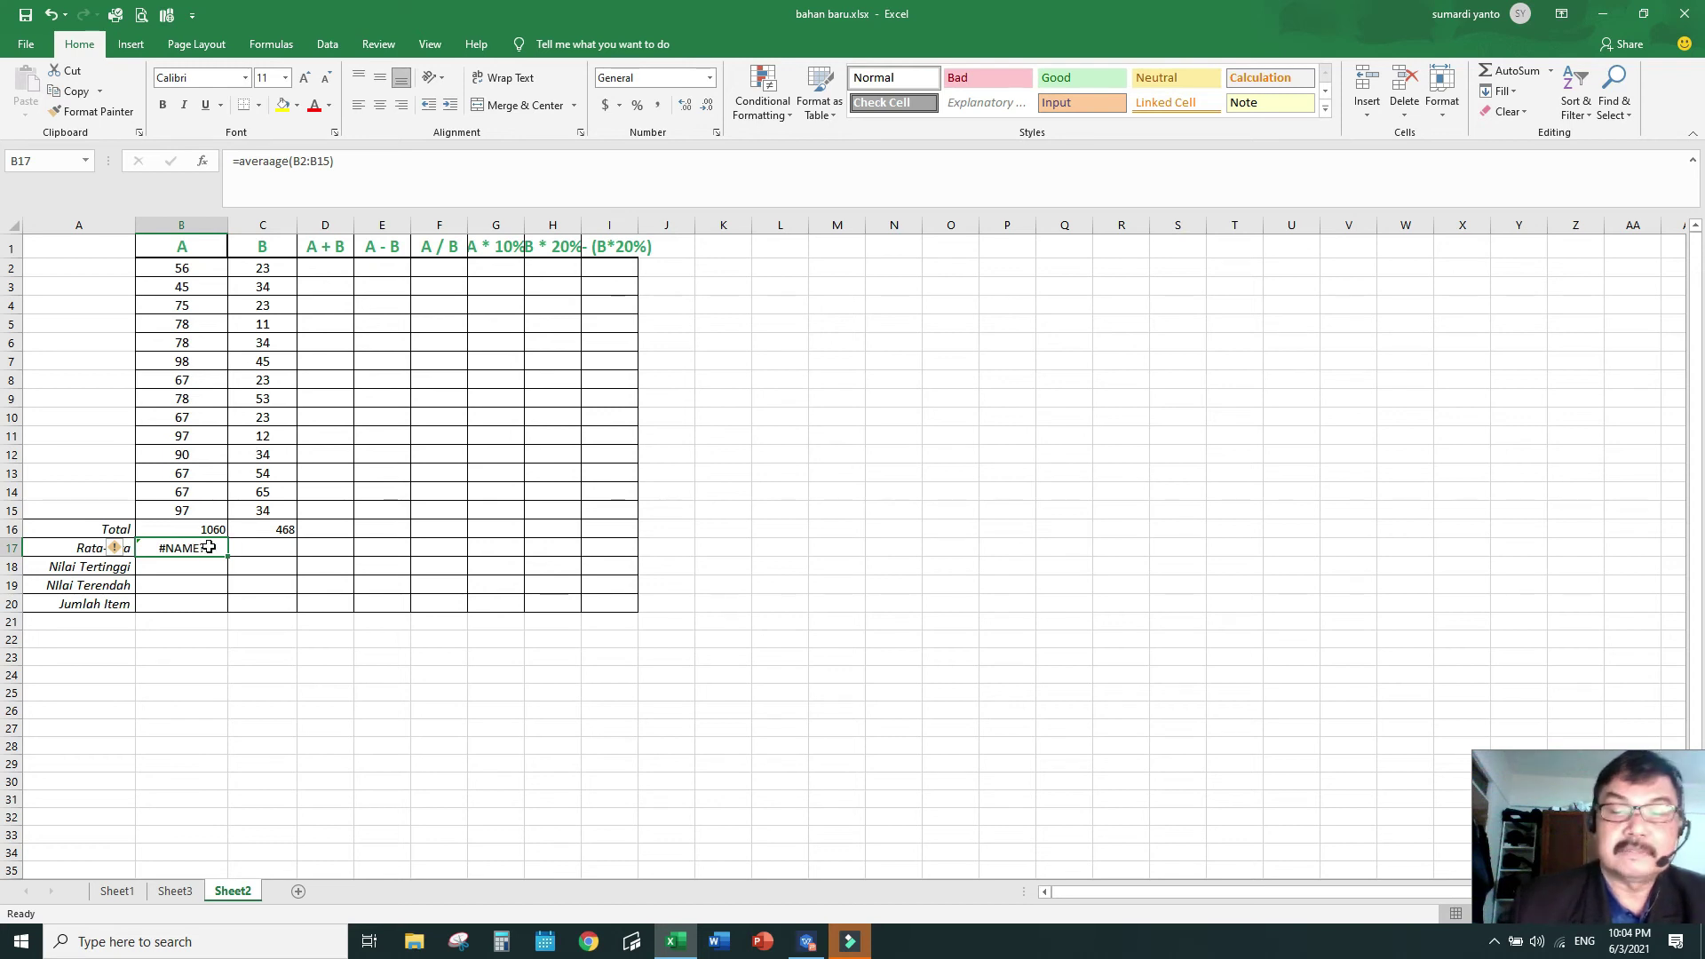
type("=")
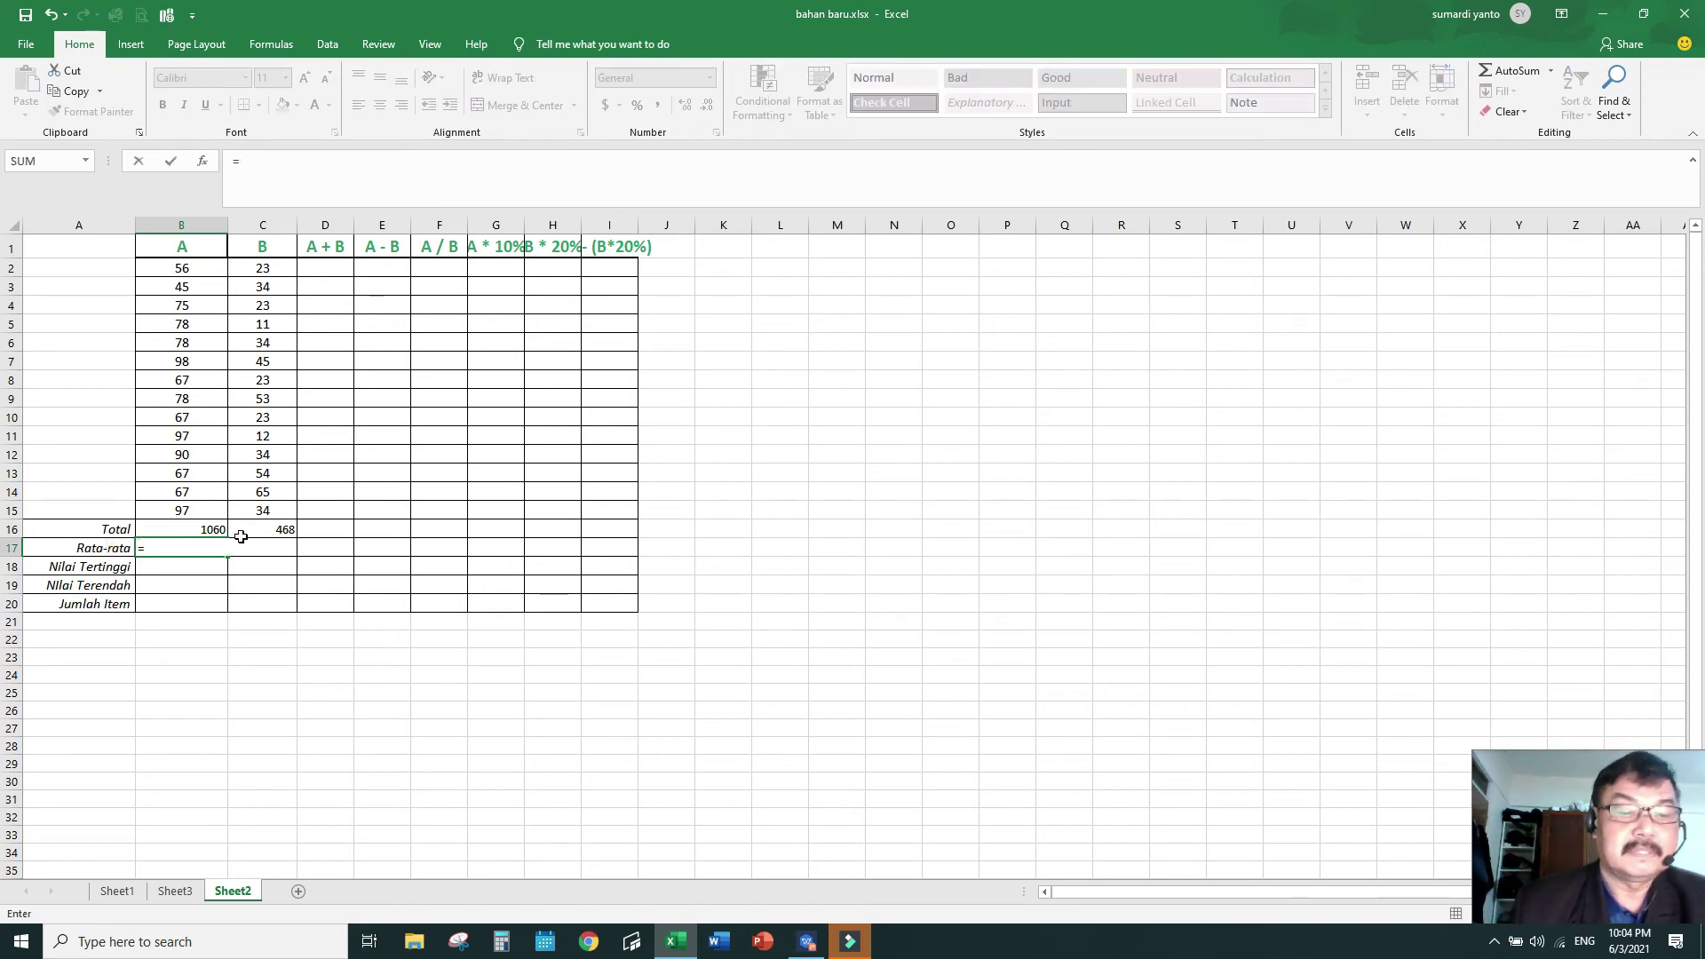
type("average")
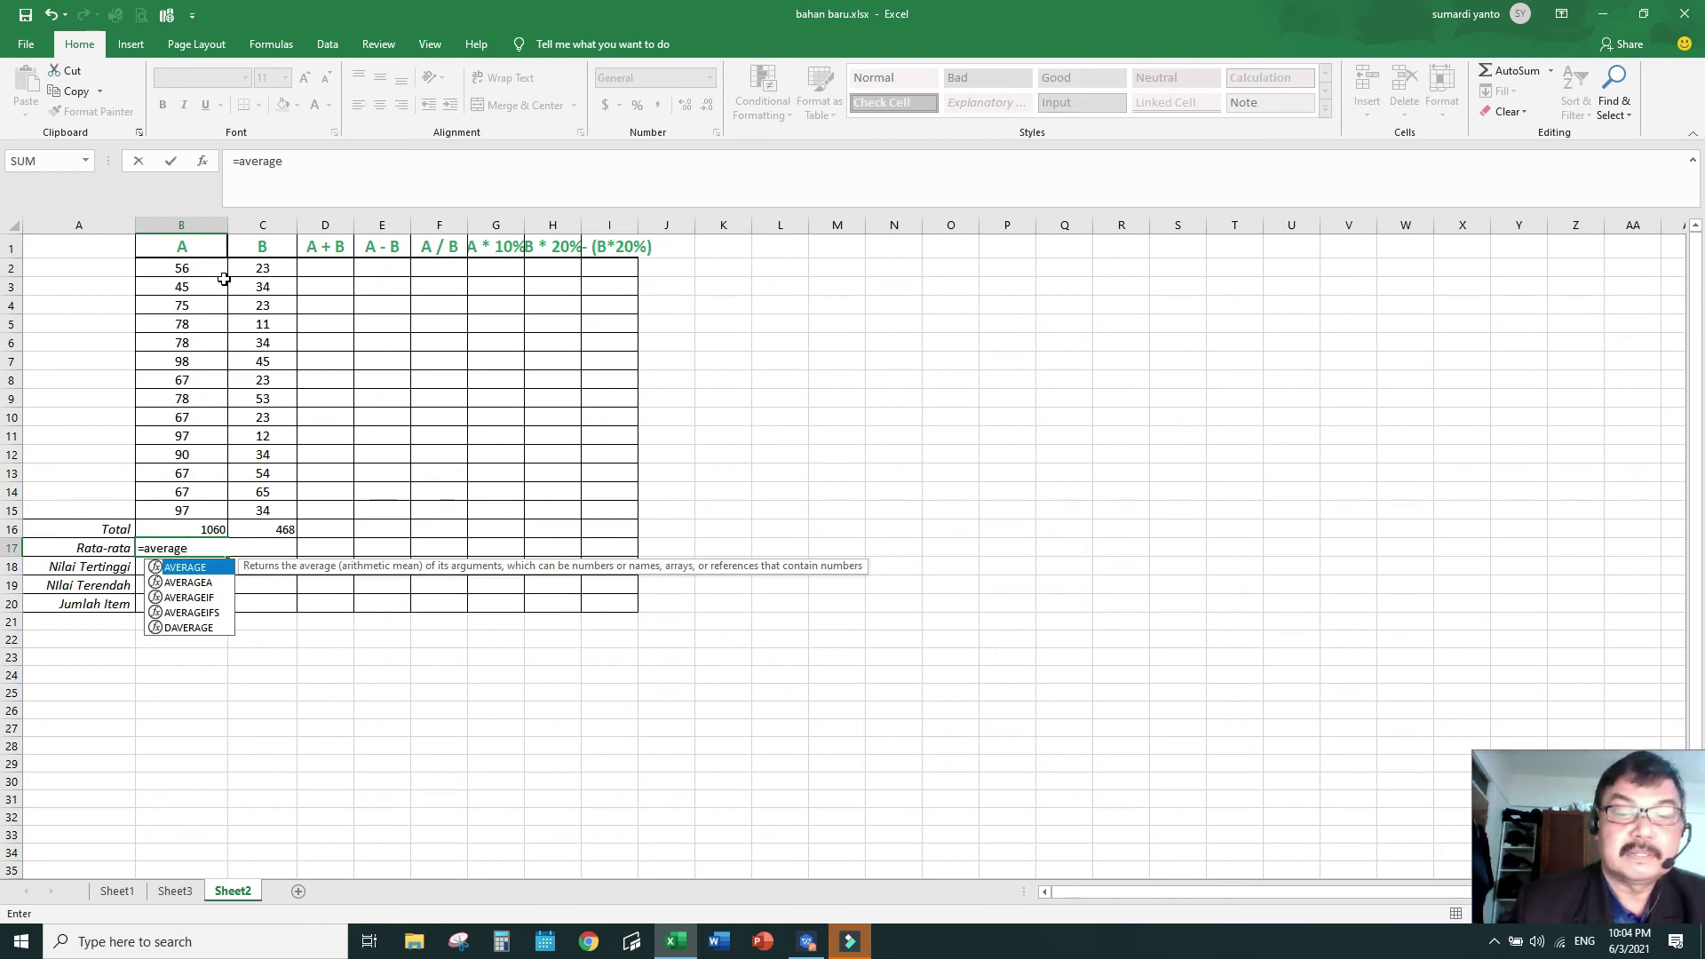
type("(")
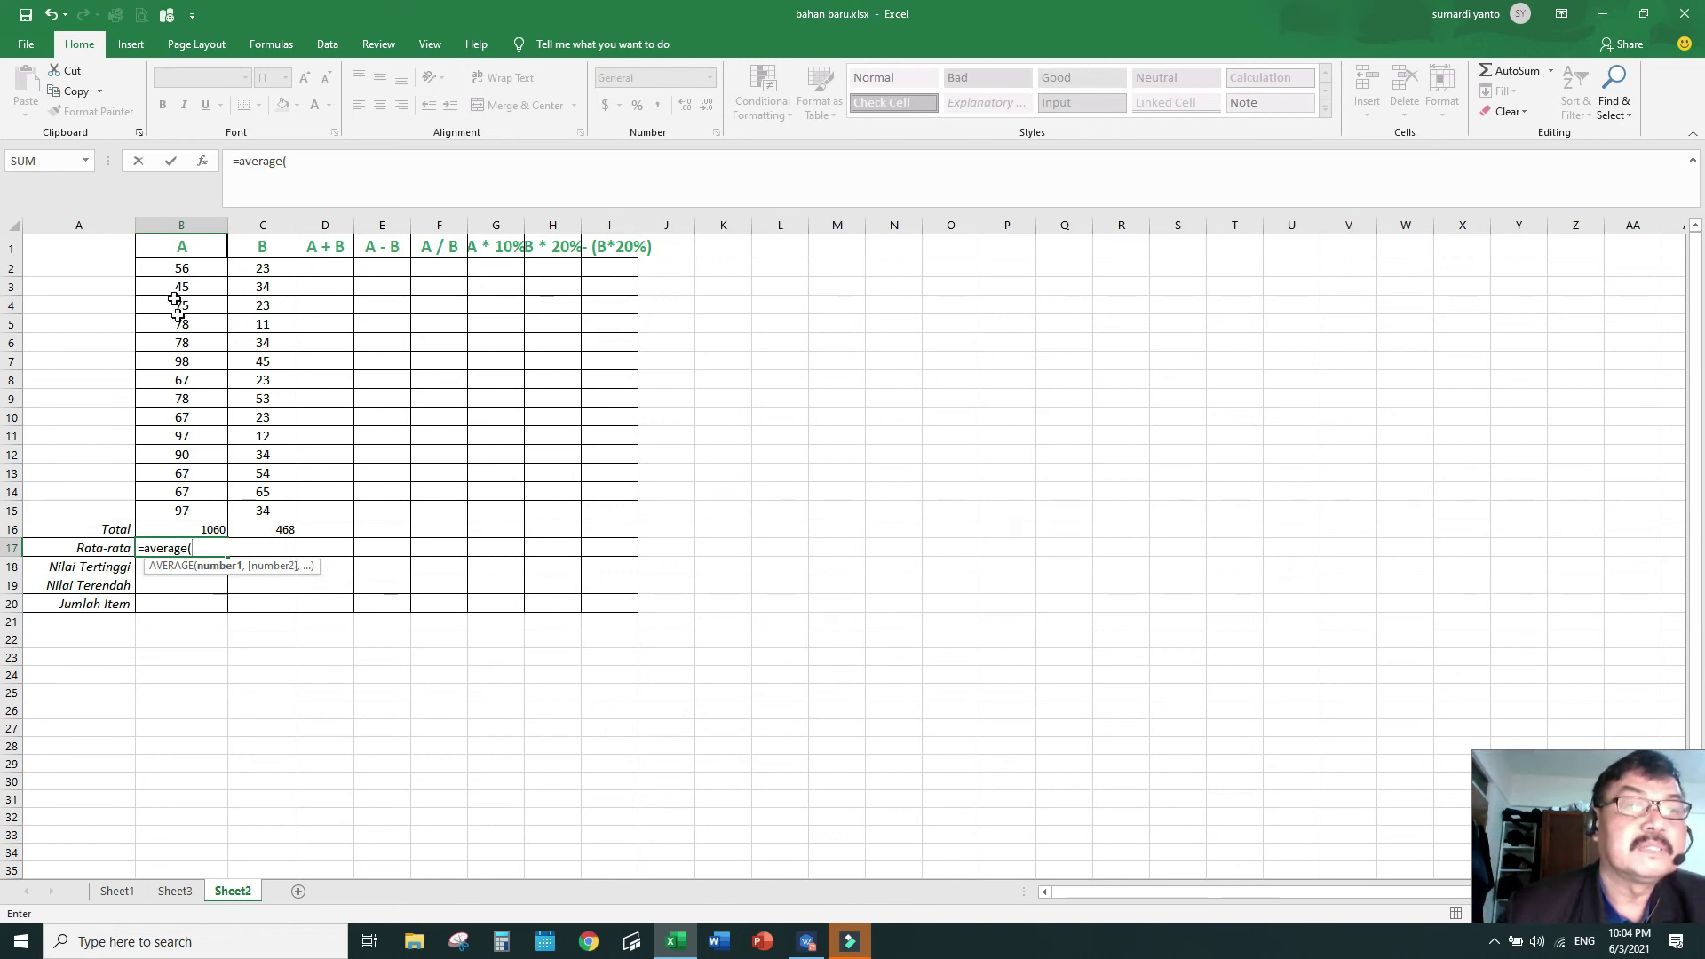
left_click(188, 271)
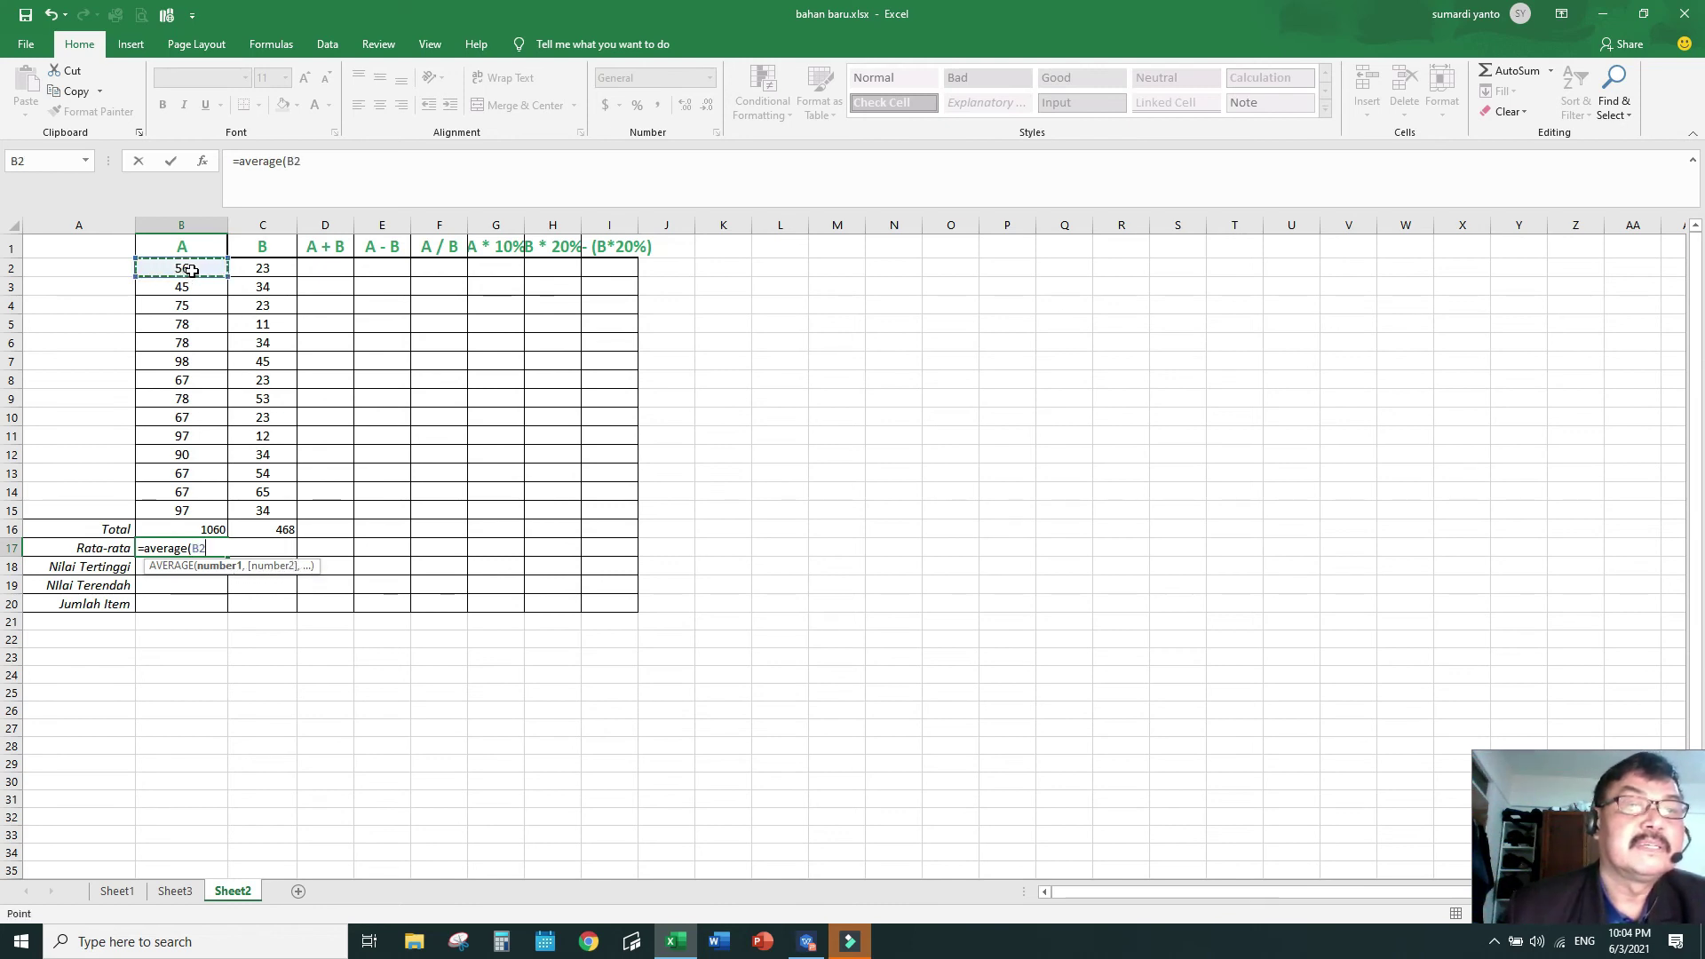
left_click_drag(204, 269, 206, 512)
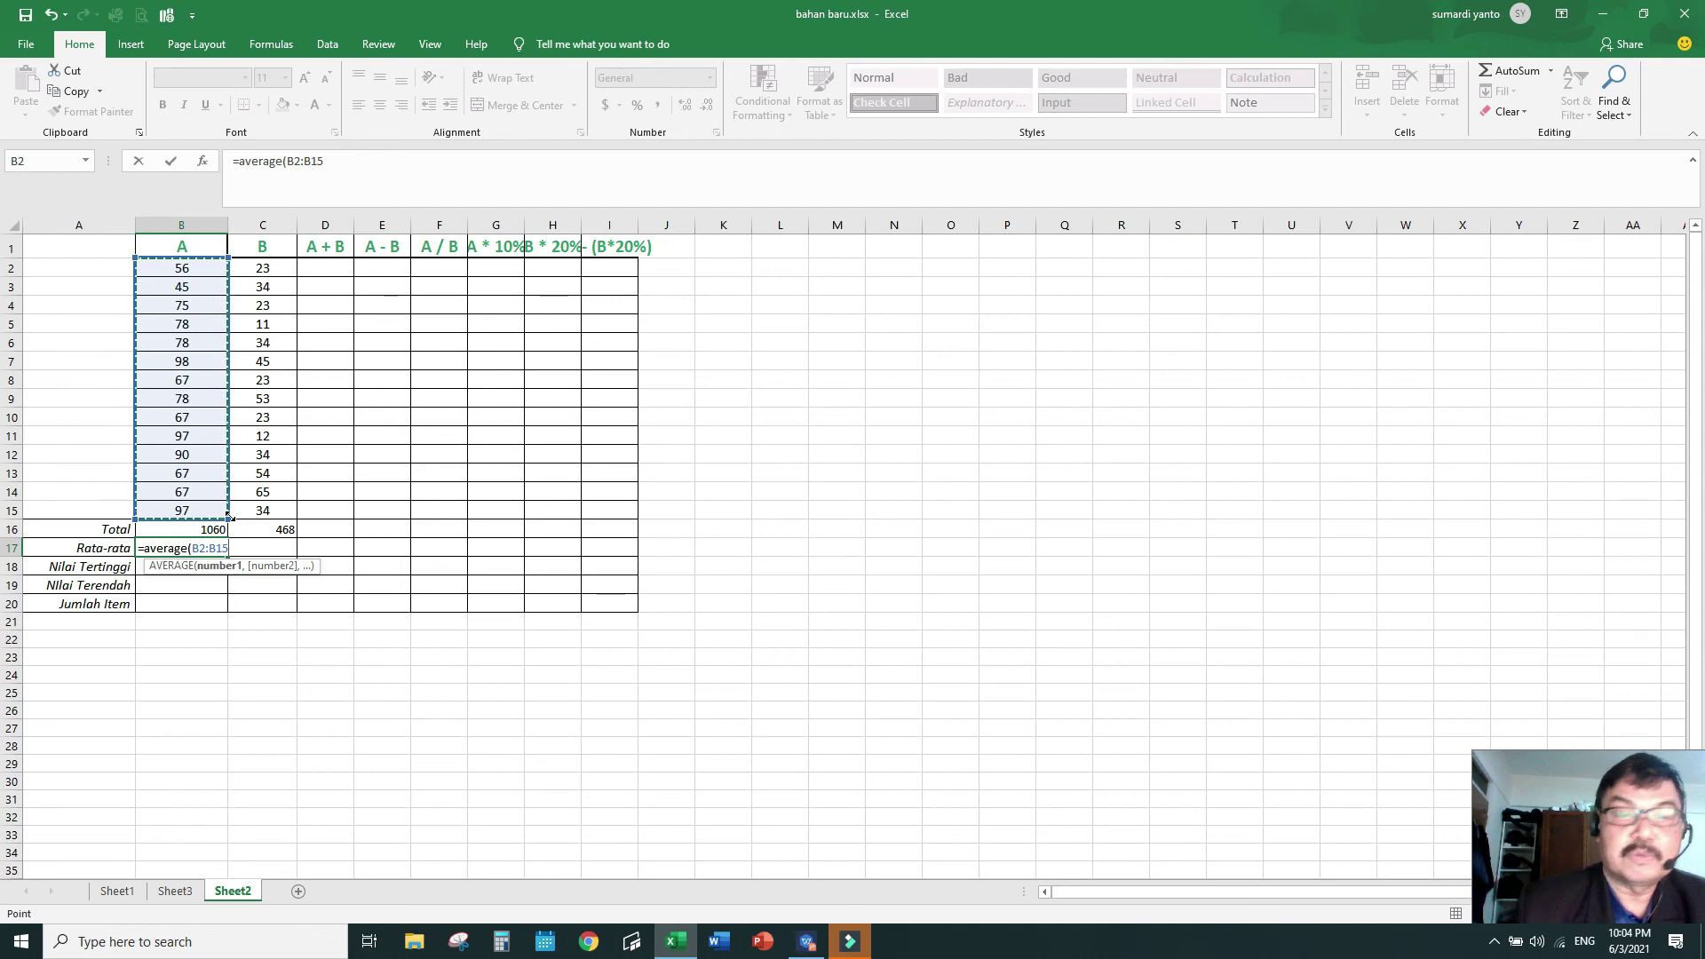
type(")")
key("Return")
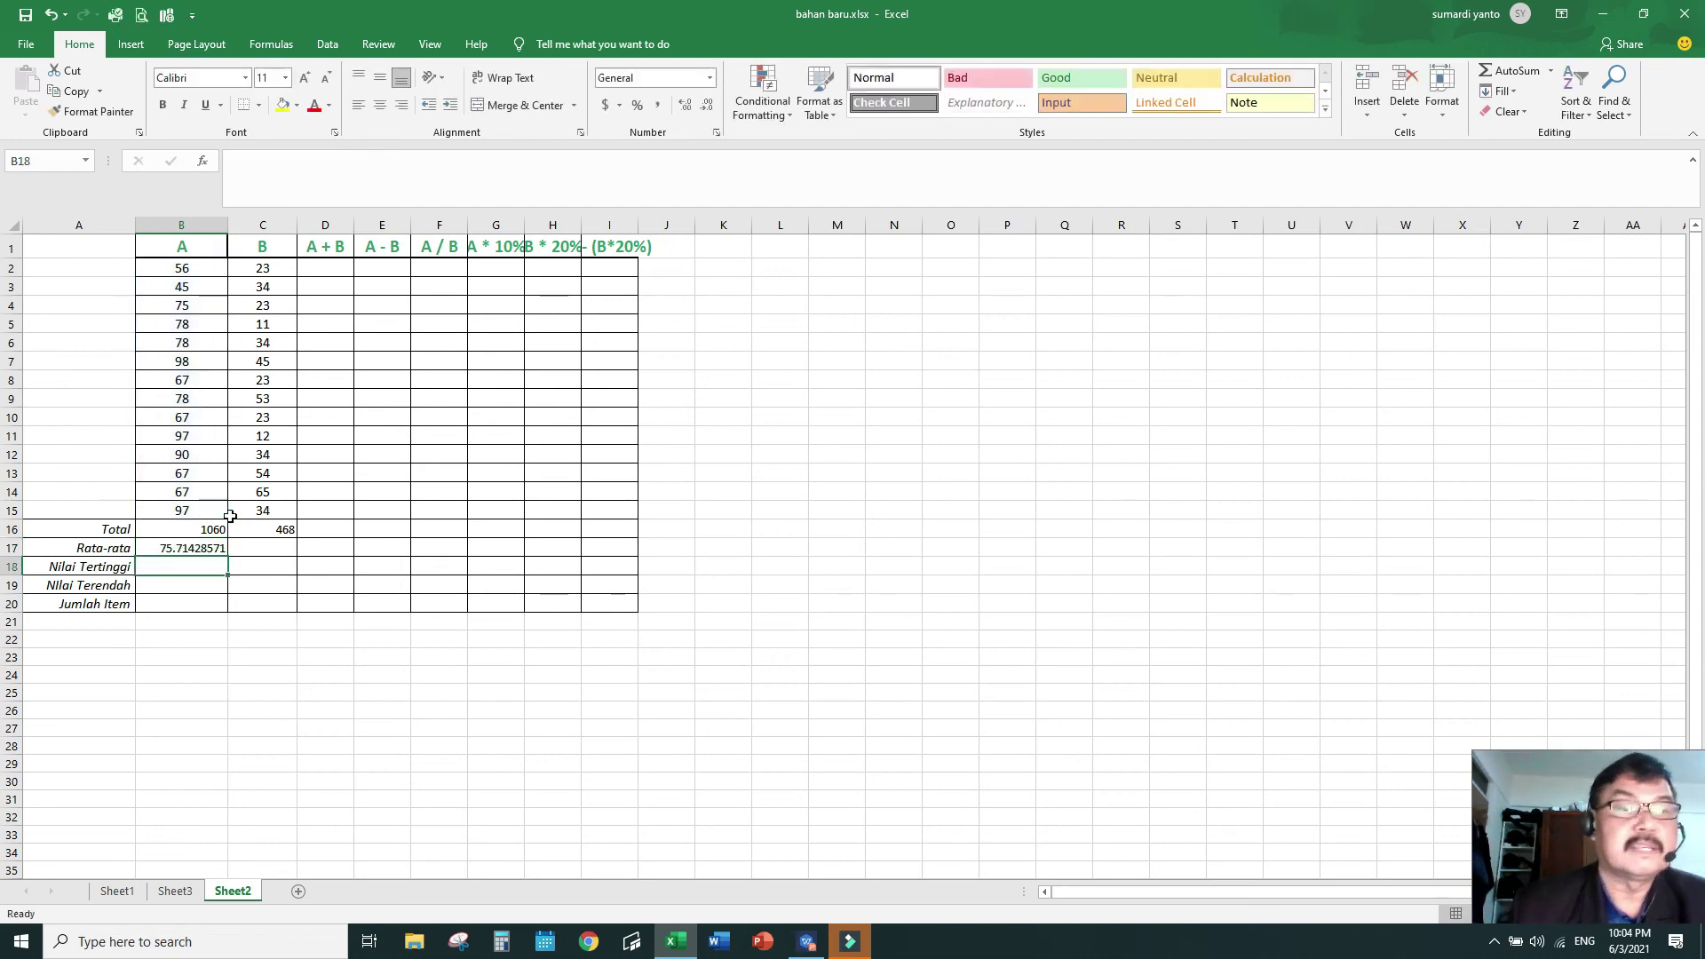
left_click(205, 548)
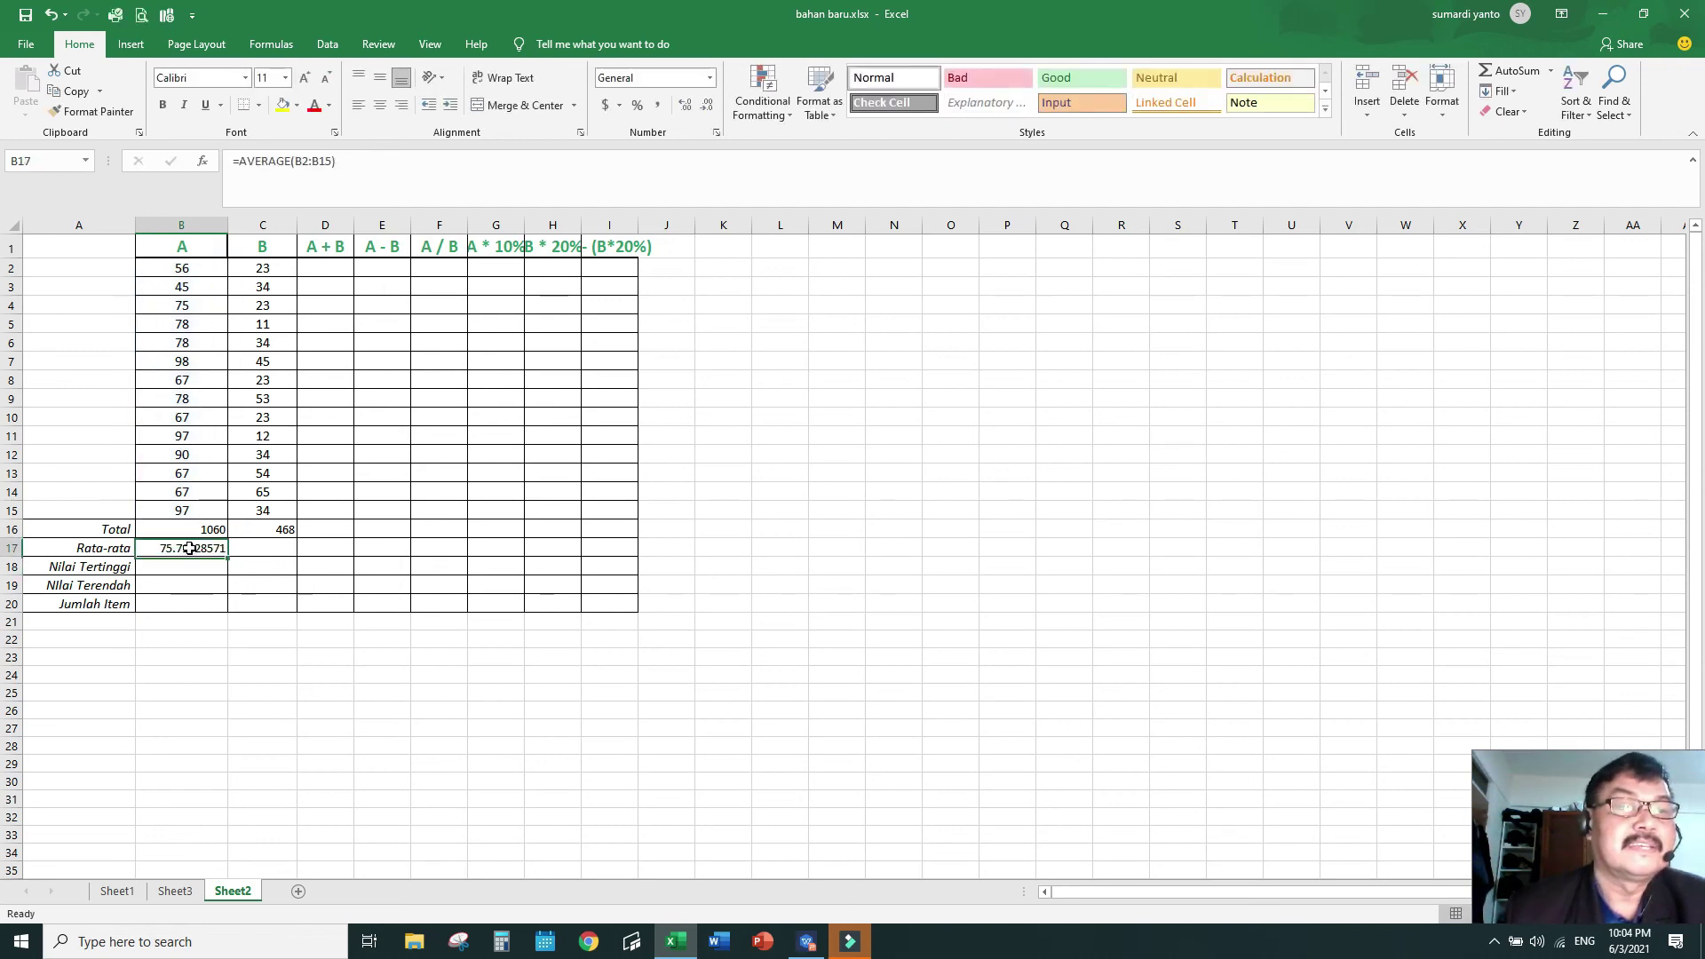
- Widen column C and calculate the average of C2:C15 in C17 with the AVERAGE function
left_click(252, 547)
left_click_drag(298, 224, 318, 218)
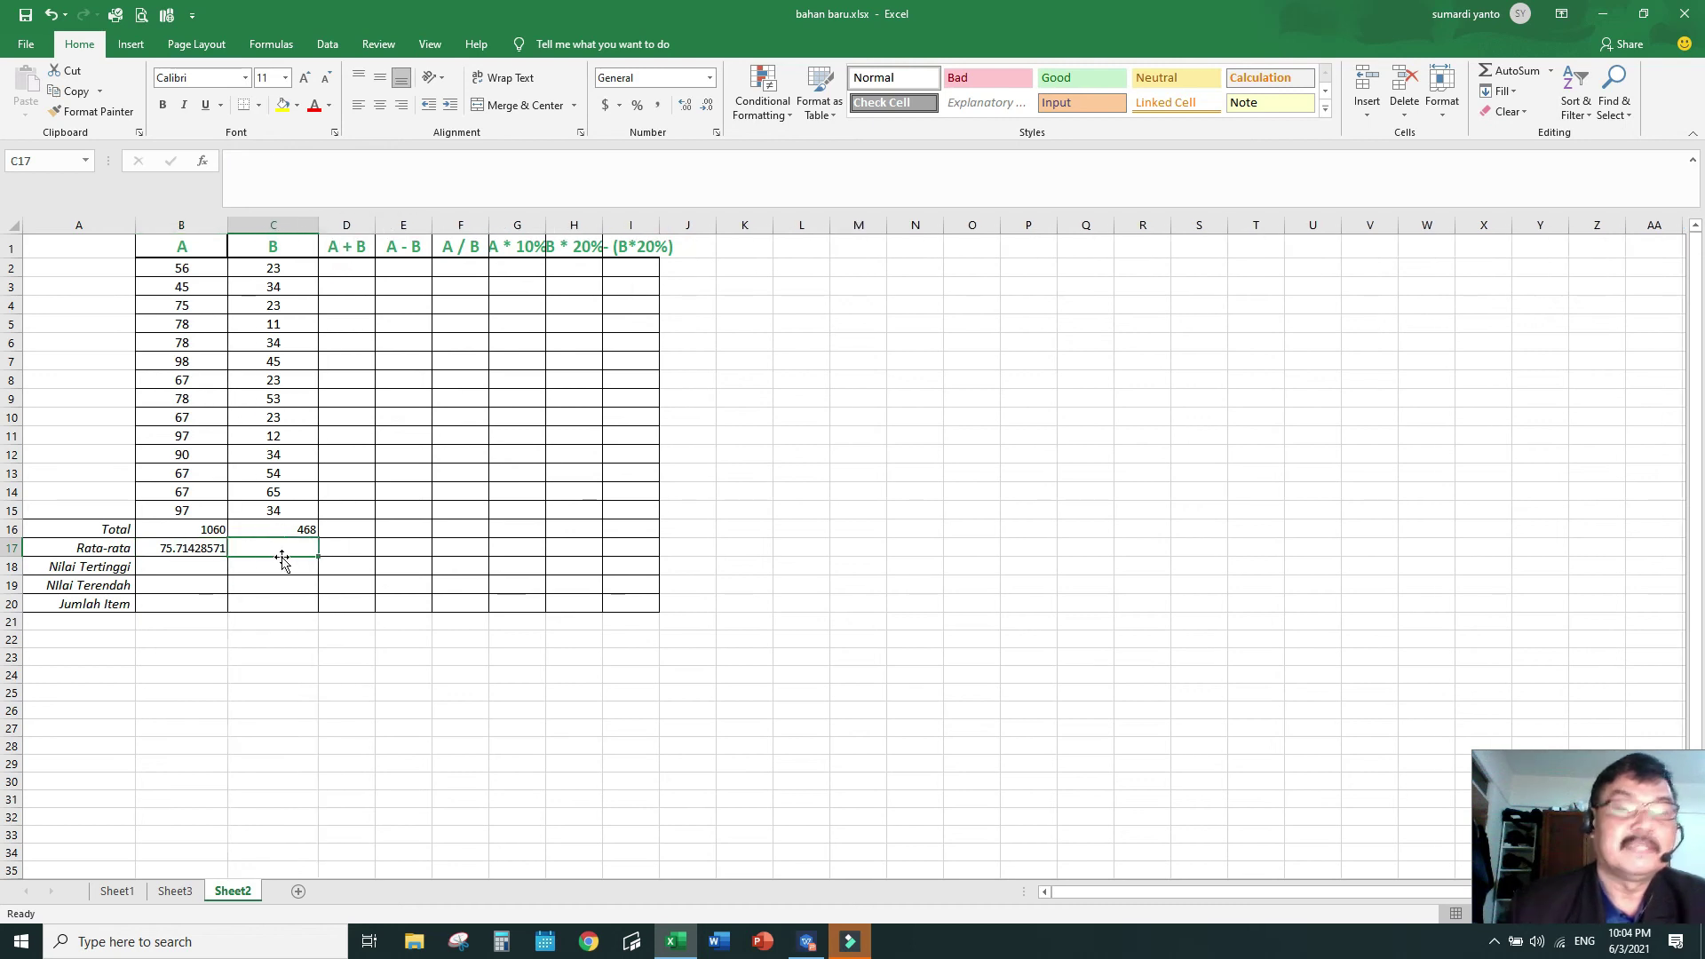
type("=average")
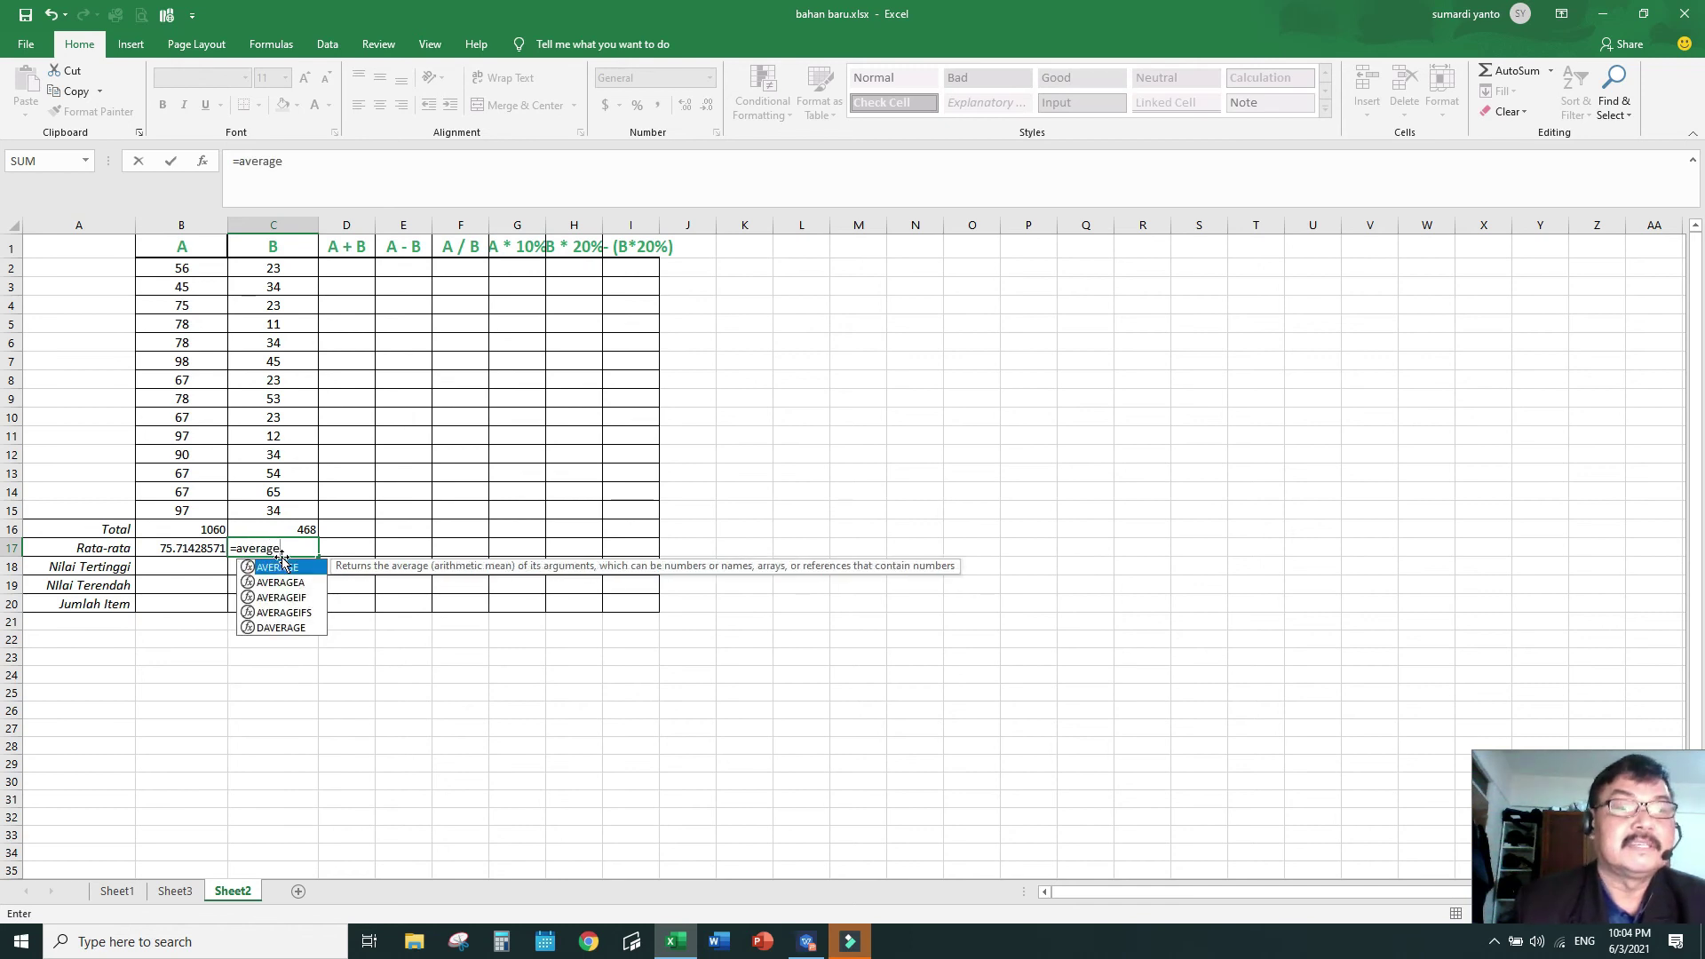
type("(")
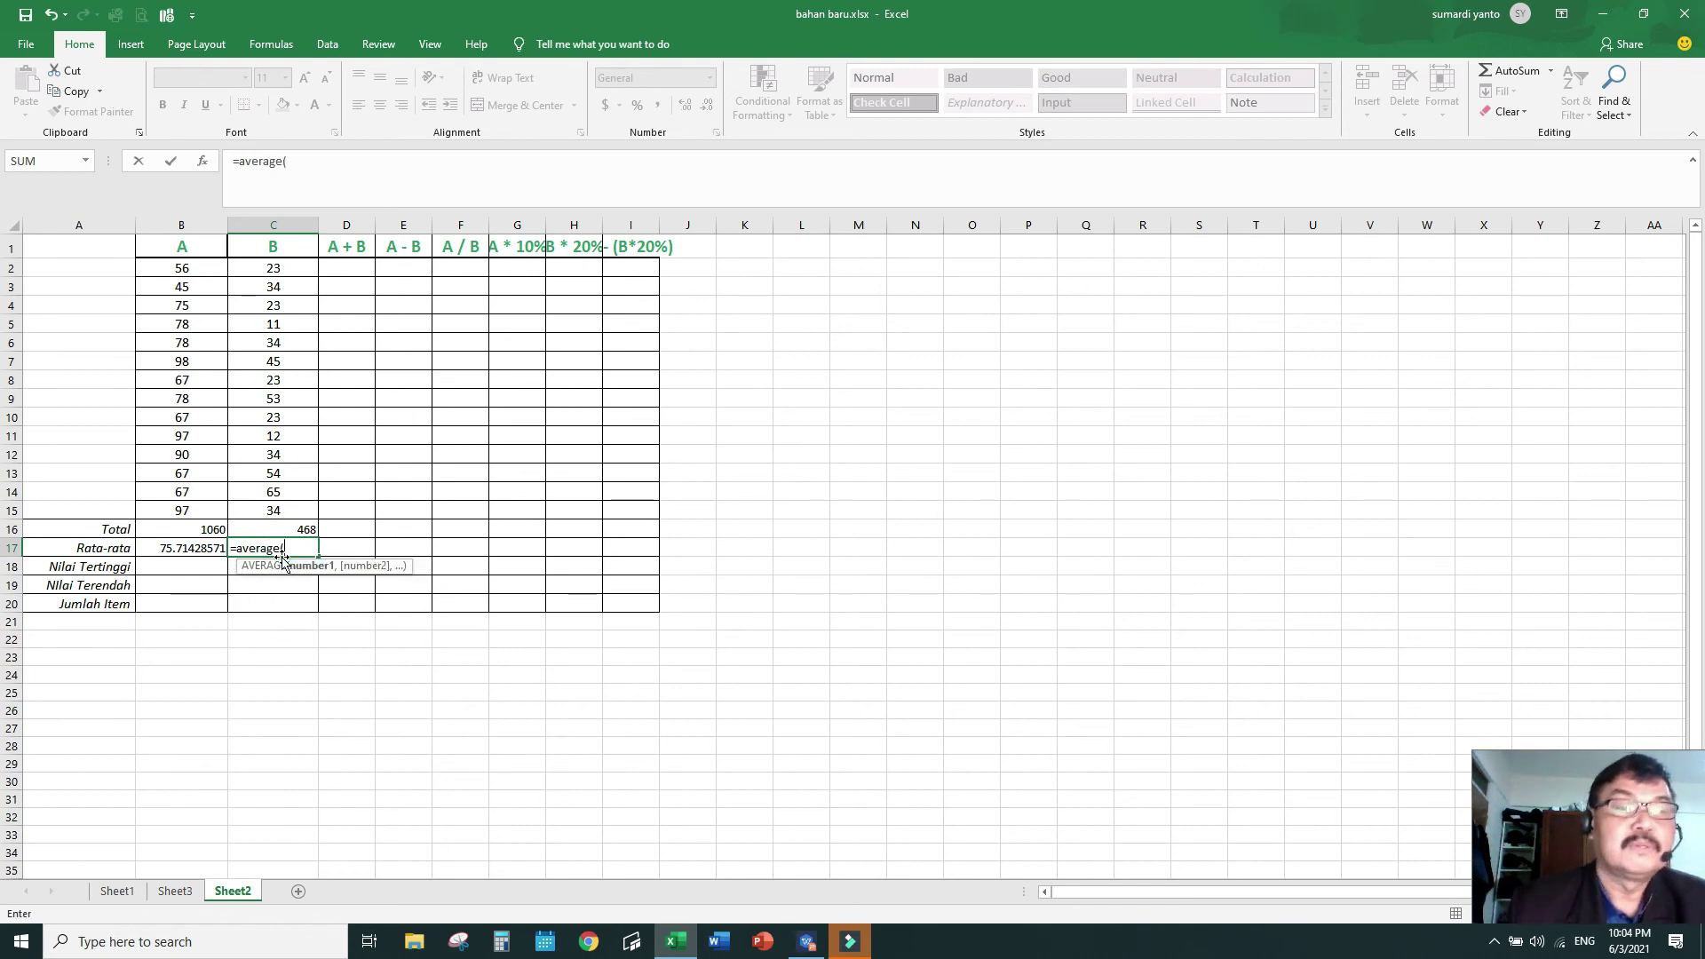
left_click_drag(291, 268, 295, 363)
left_click_drag(295, 433, 309, 501)
type(")")
key("Return")
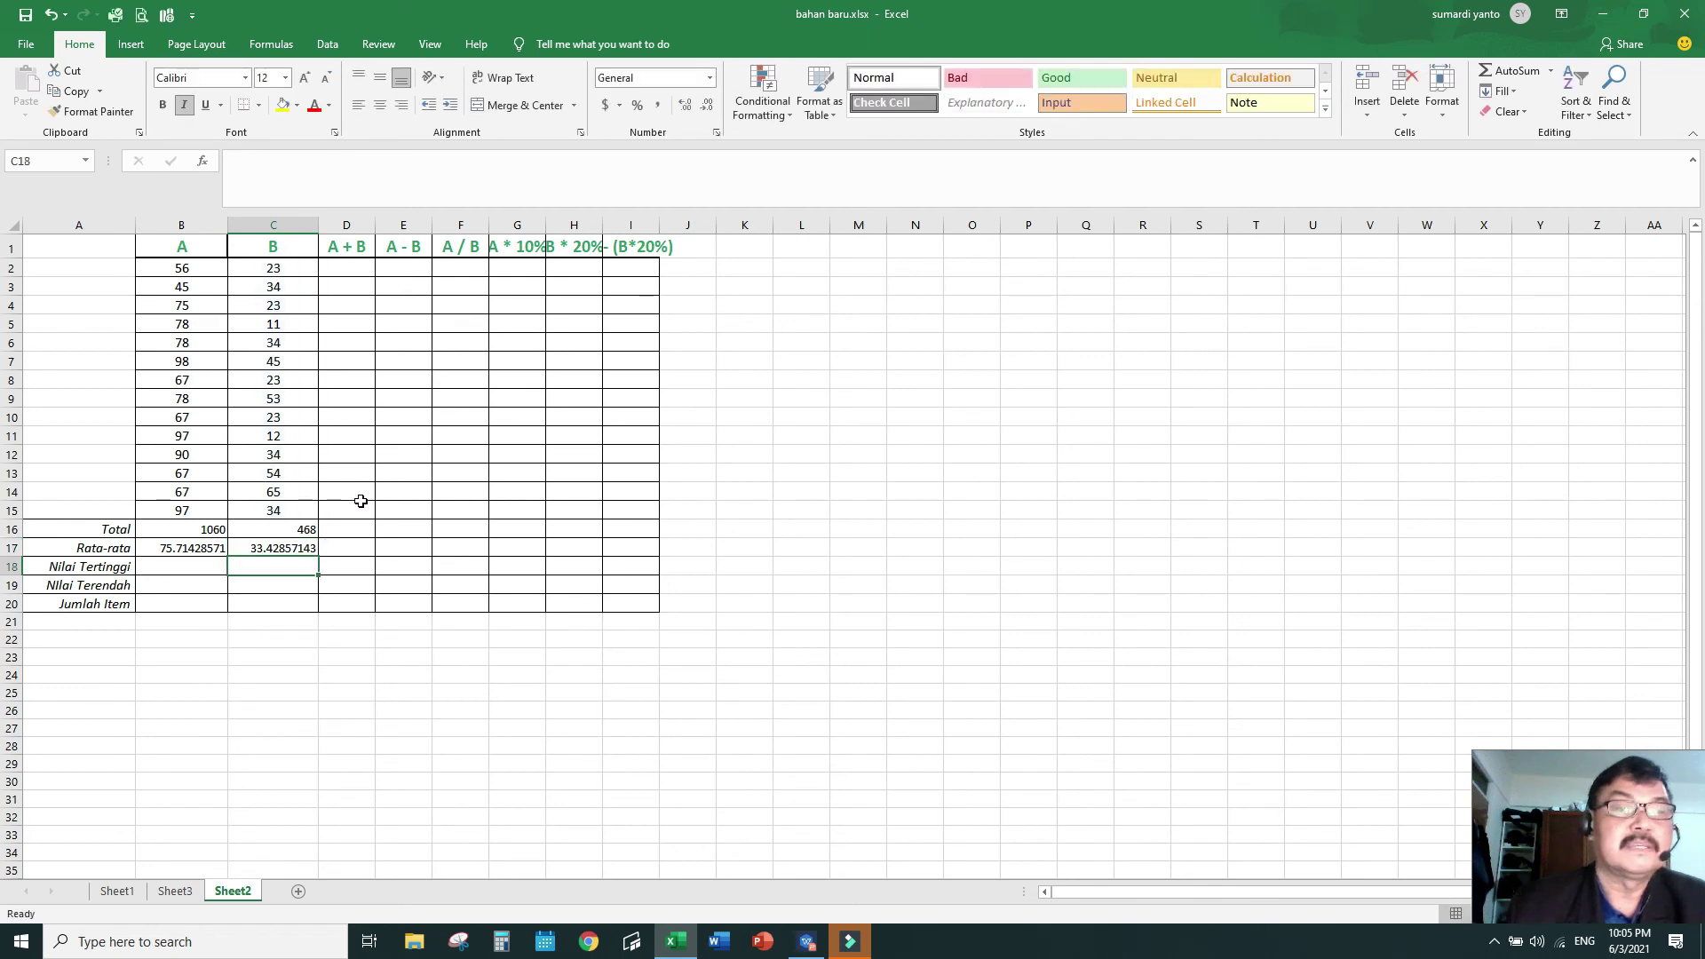
- Calculate the highest value of B2:B15 in B18 with the MAX function
left_click(189, 569)
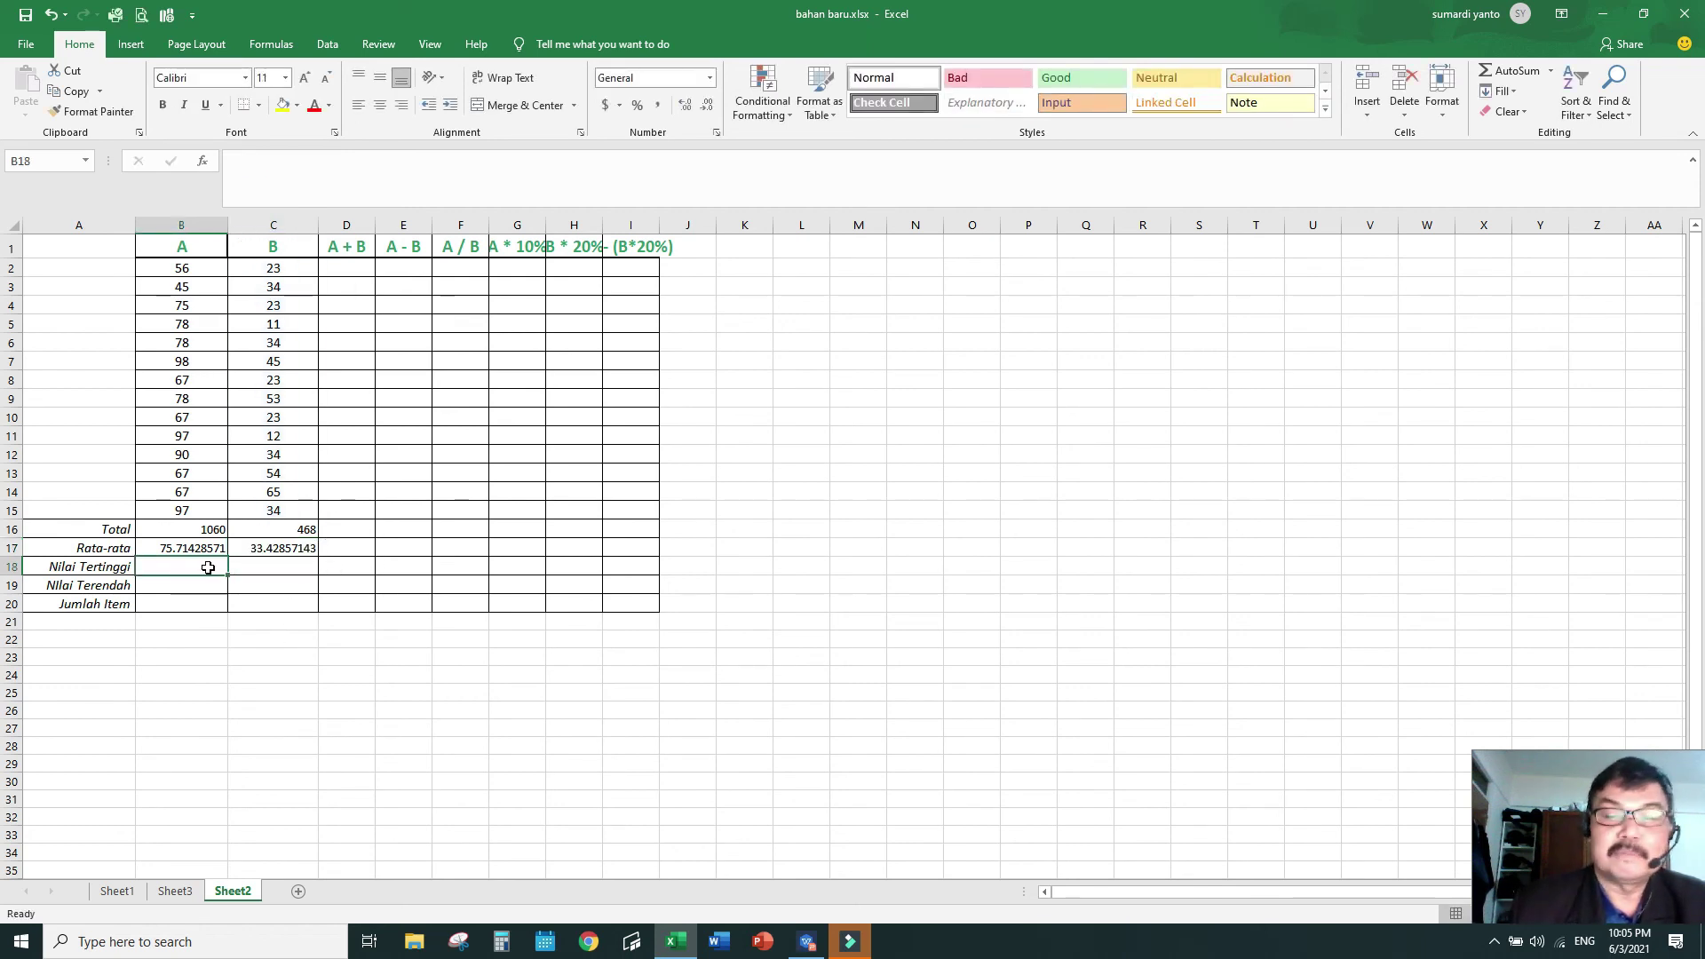
type("=")
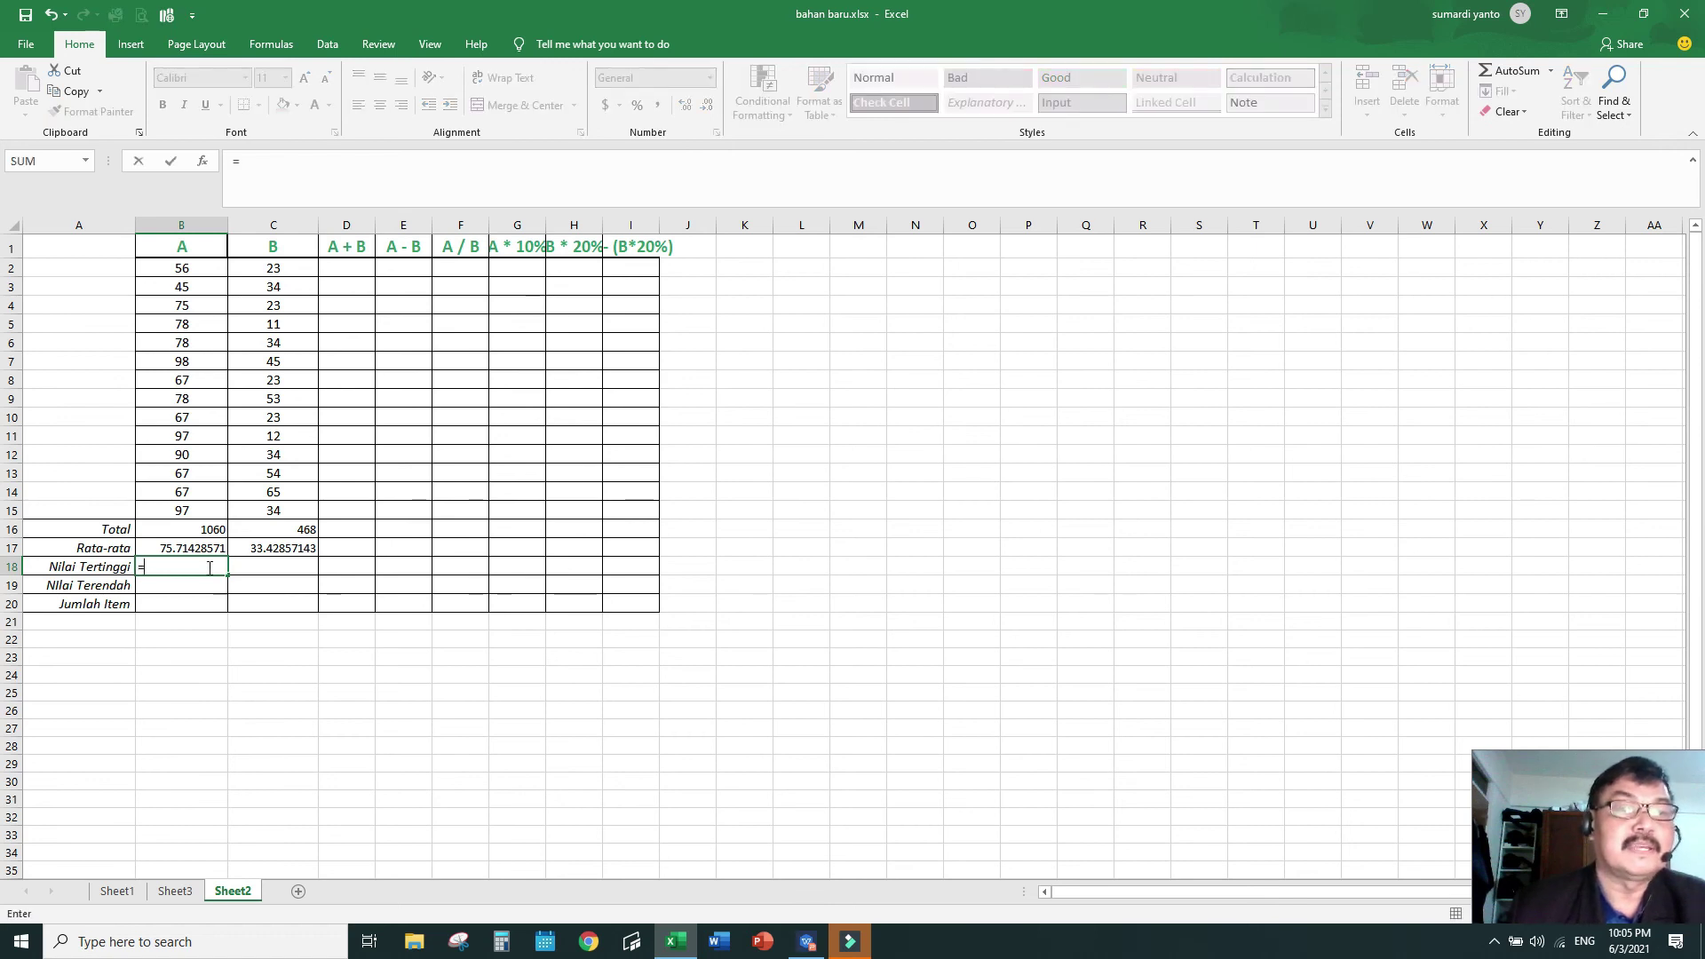
type("max")
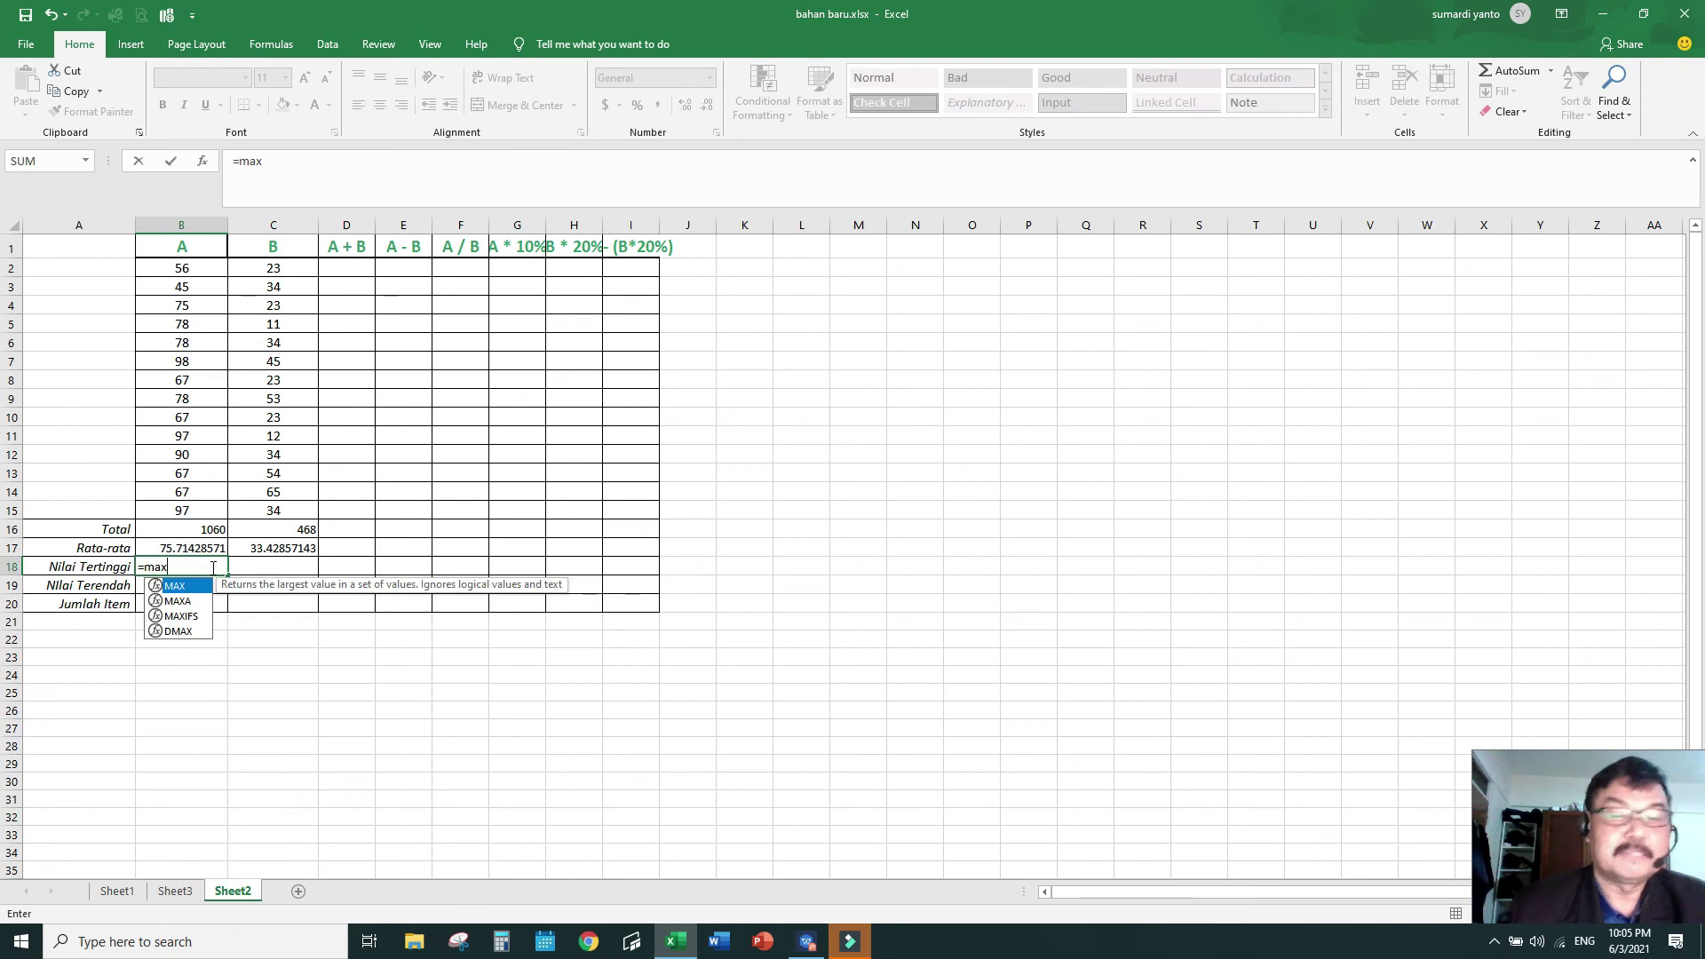
type("(")
left_click_drag(206, 269, 218, 493)
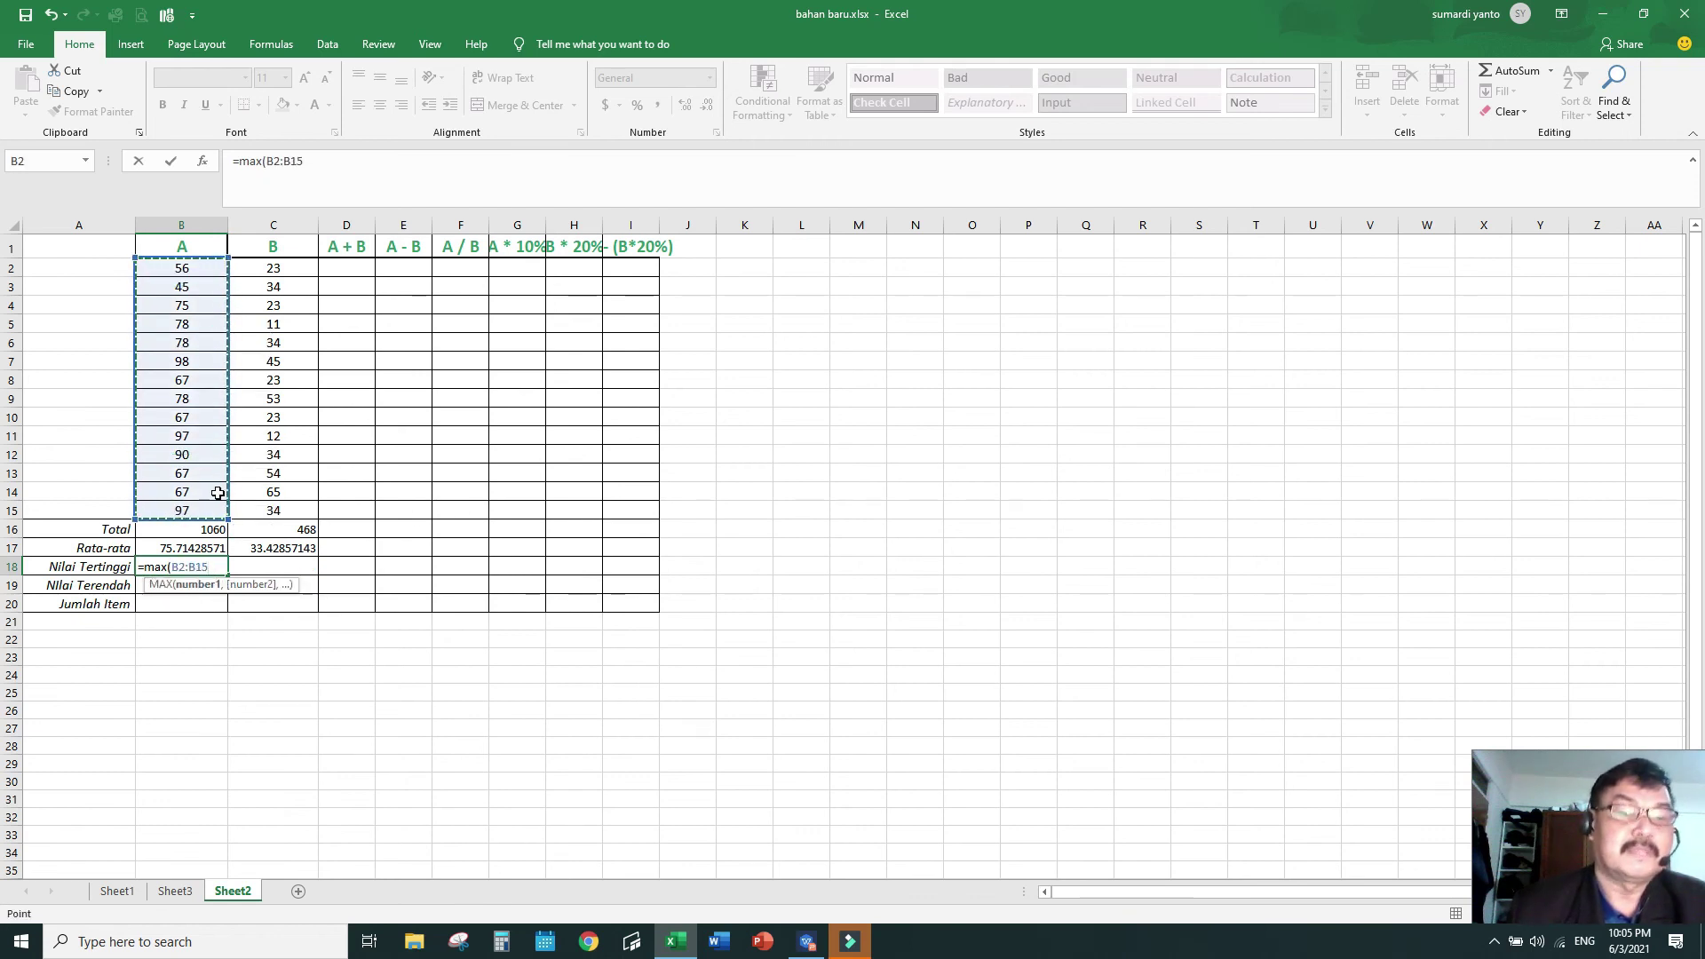
key("Return")
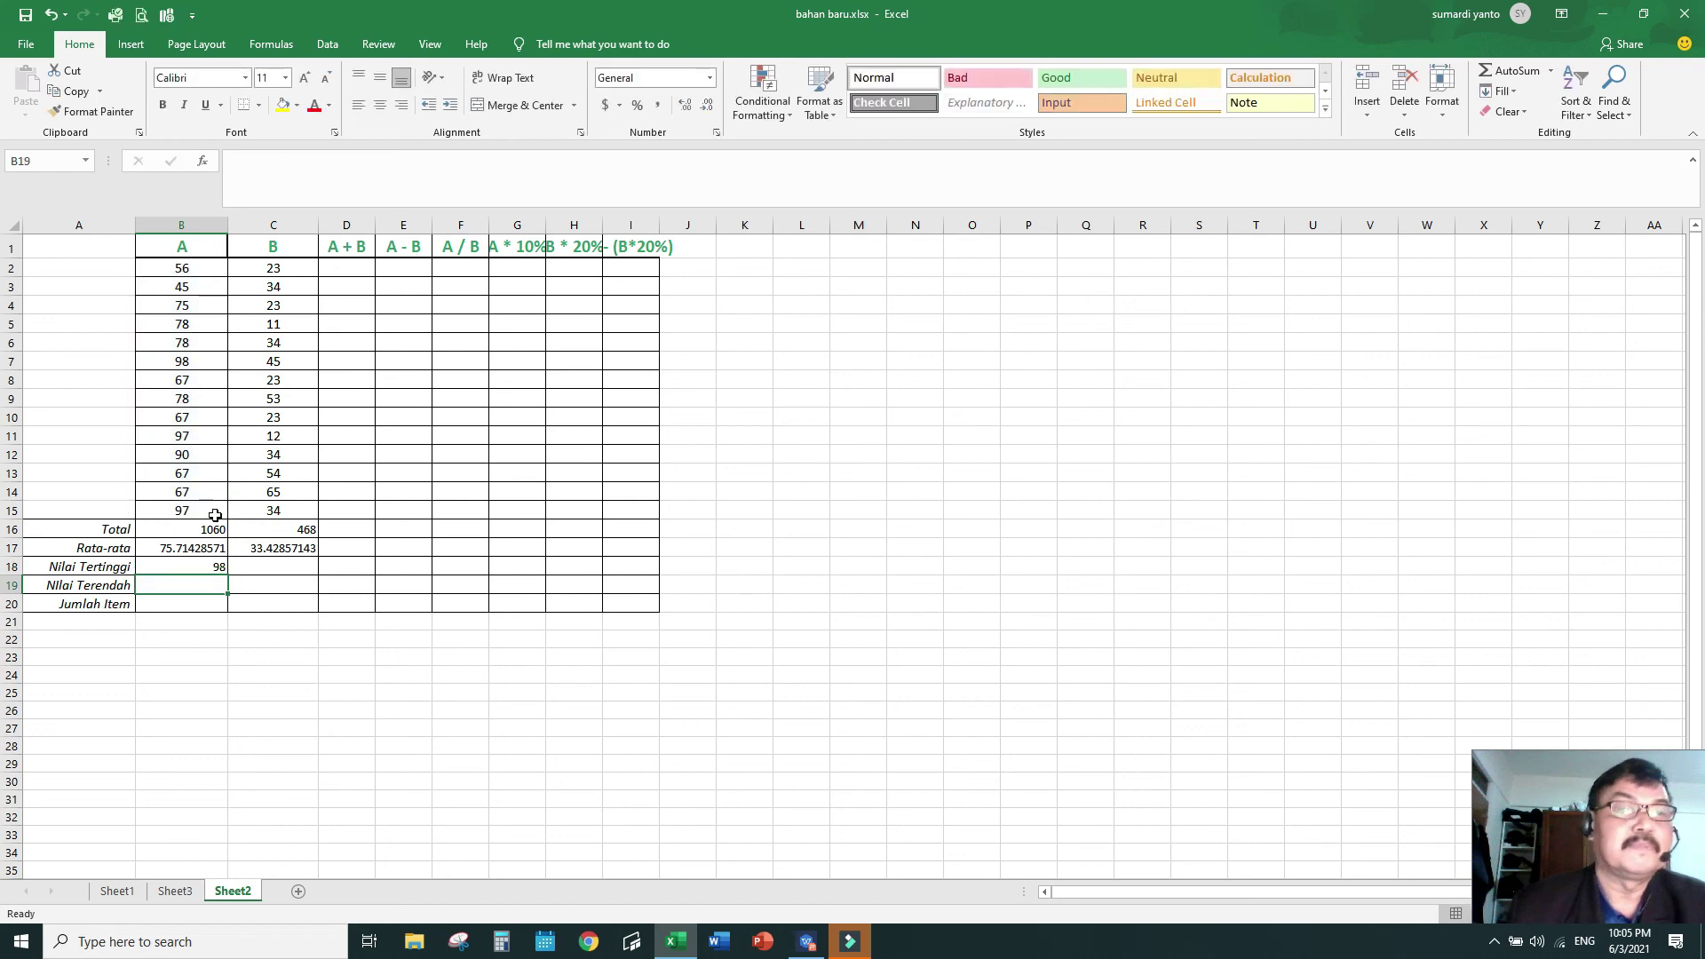
- Enter the formula =max(C2:C15) in C18 to get column C's highest value
left_click(264, 570)
type("=")
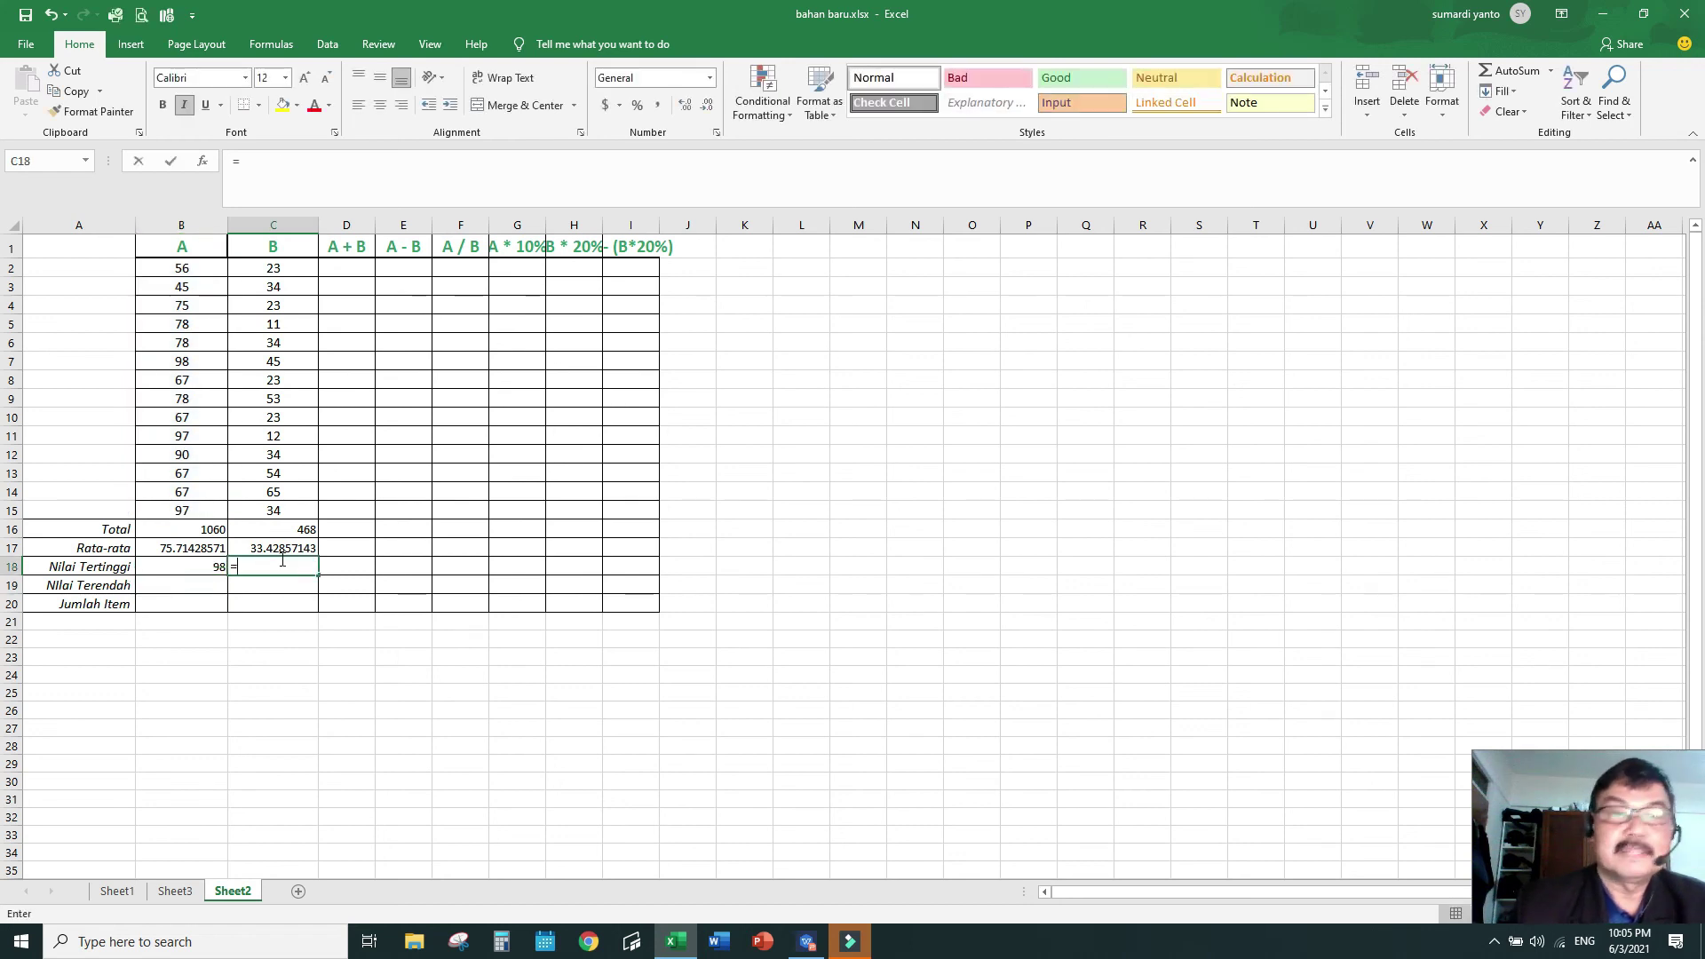
type("ma")
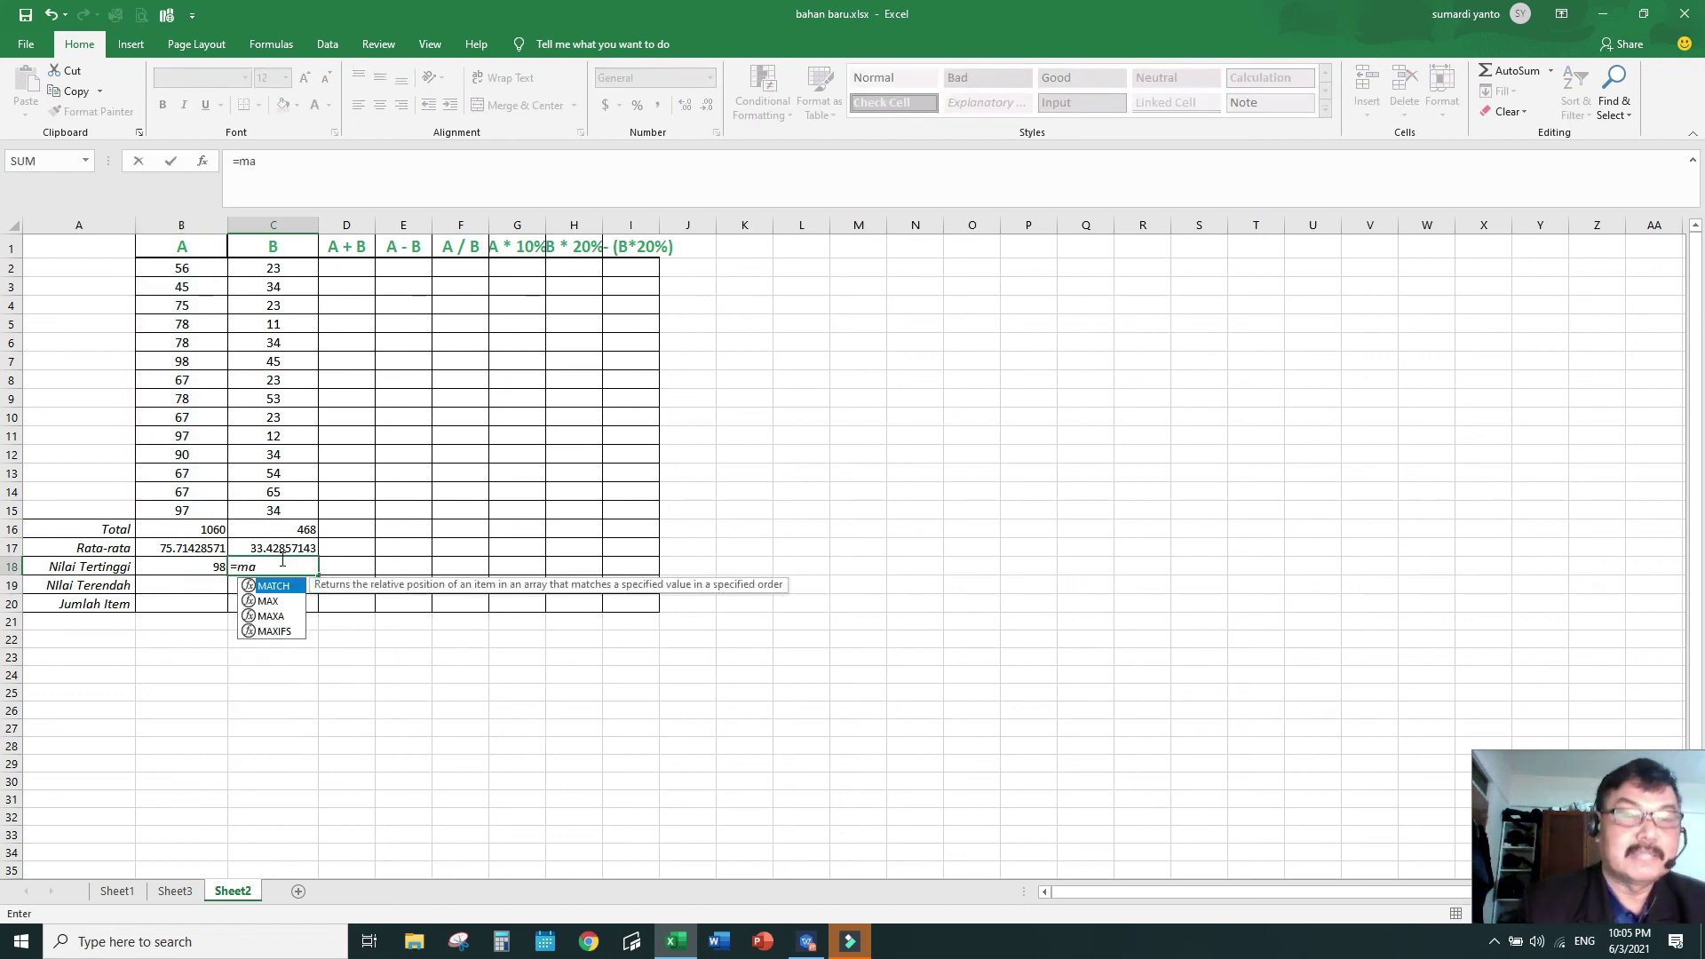
type("x(")
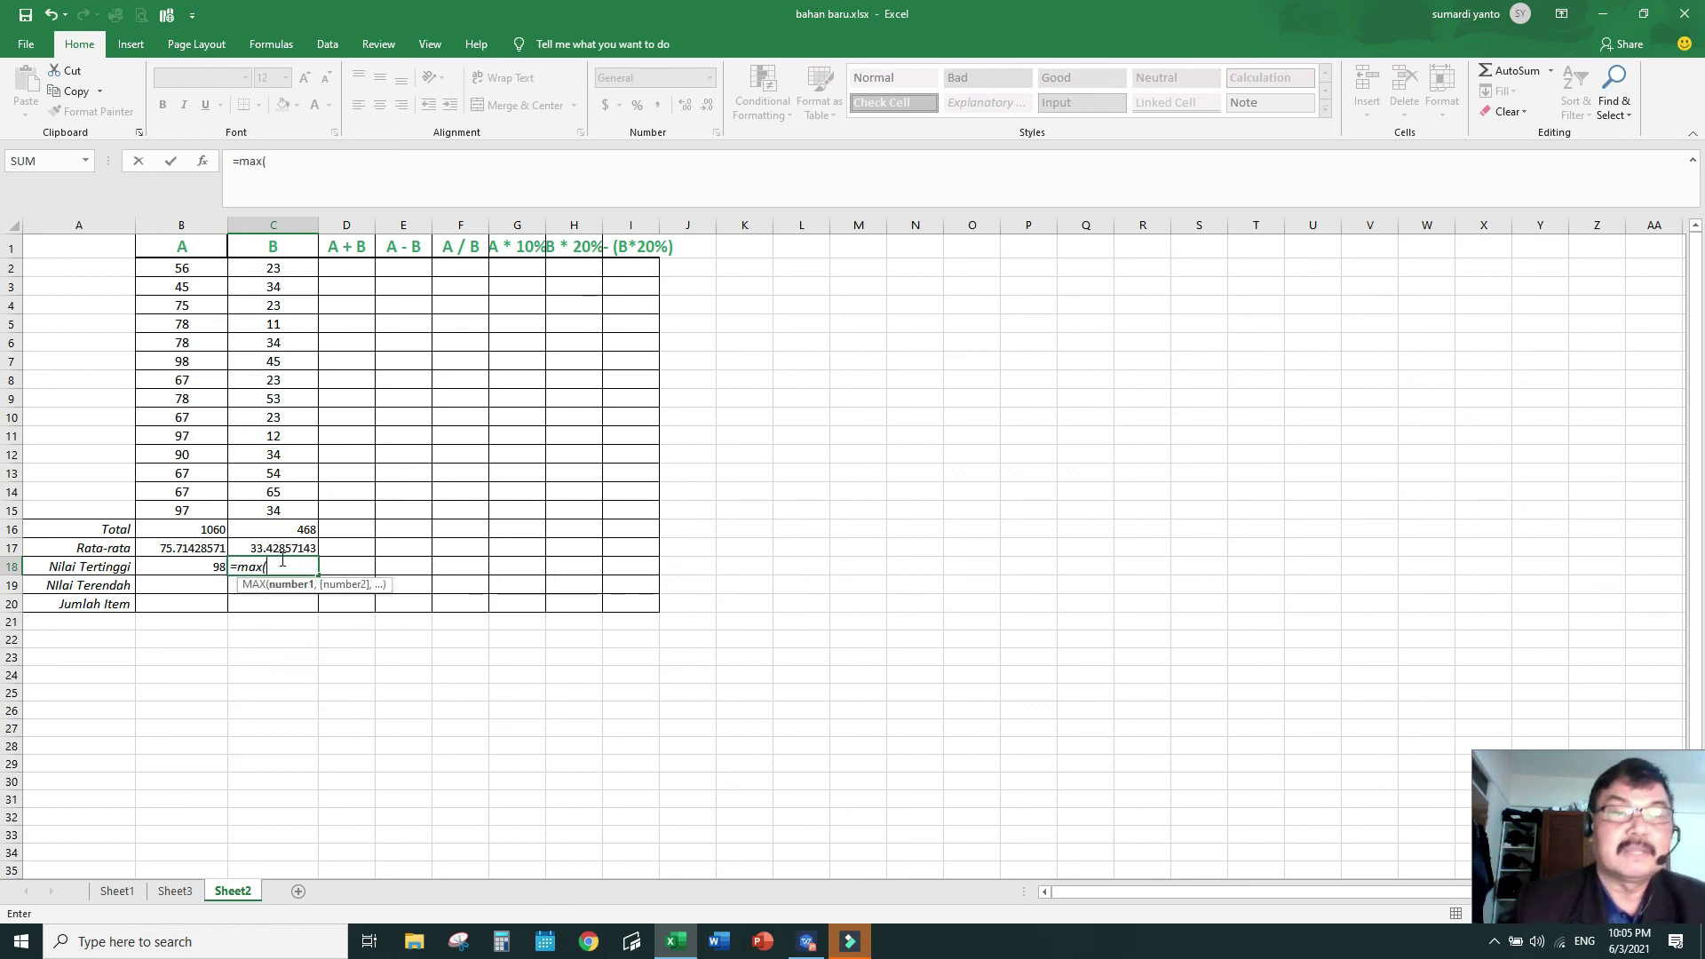
left_click_drag(301, 274, 309, 524)
left_click(308, 526)
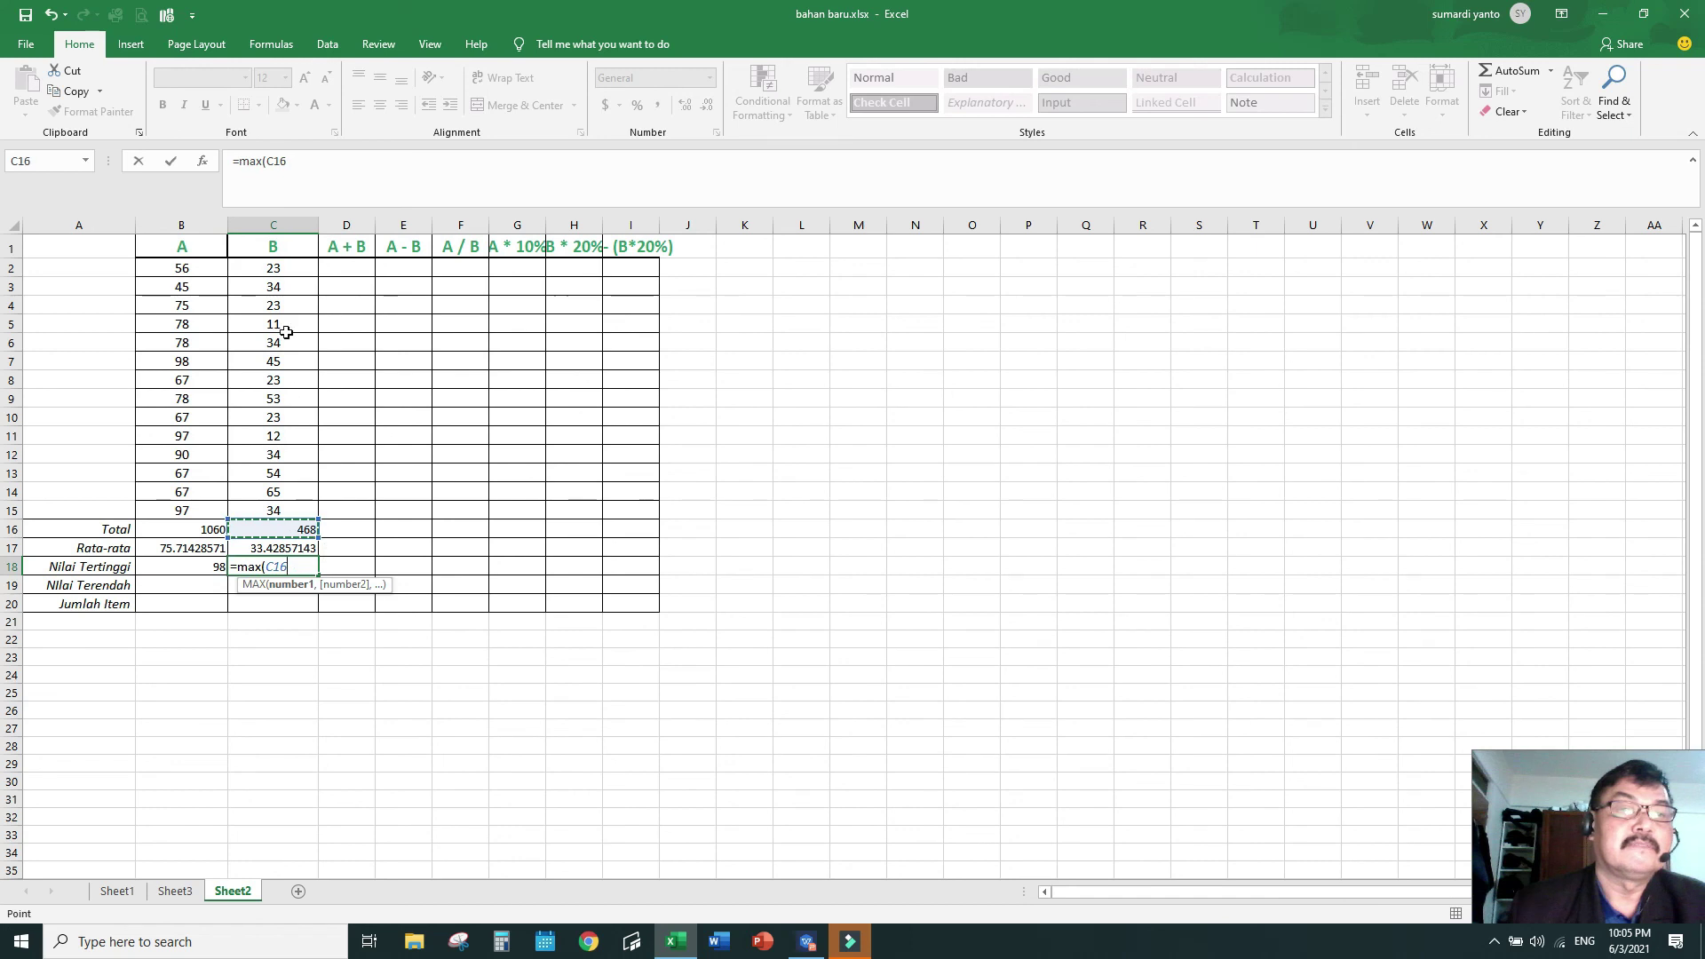
left_click_drag(291, 269, 311, 507)
key("Return")
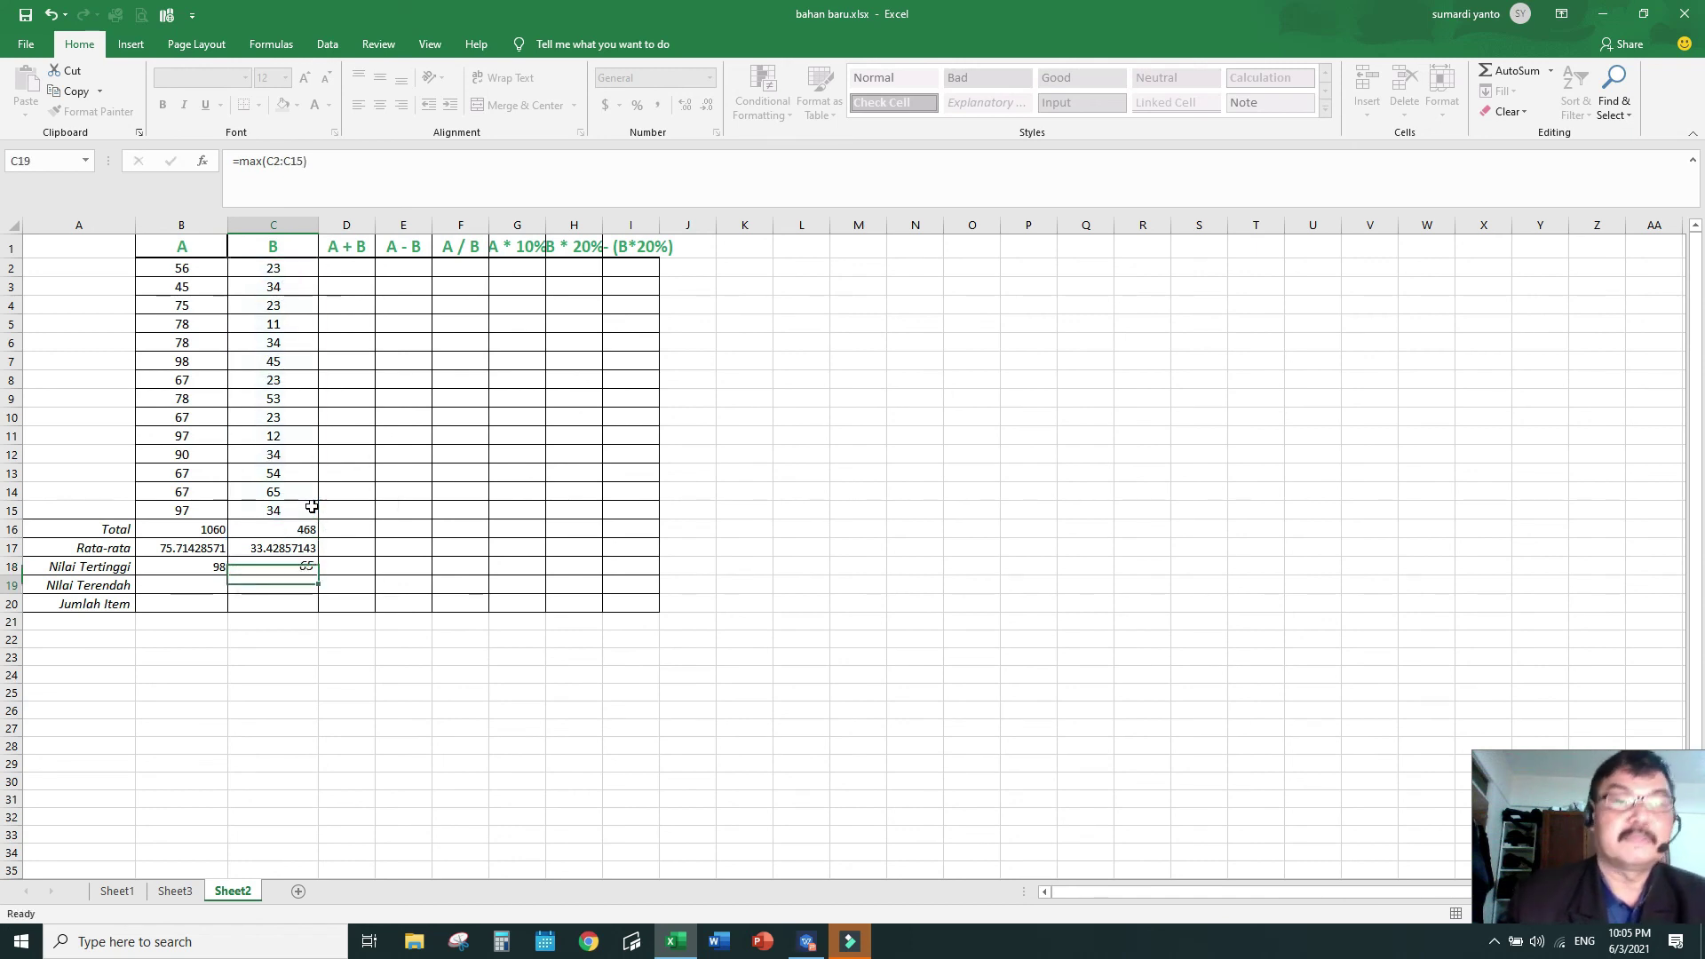
- Calculate the lowest of column B's numbers in B19 with the MIN function and fill the formula across to C19
left_click(177, 584)
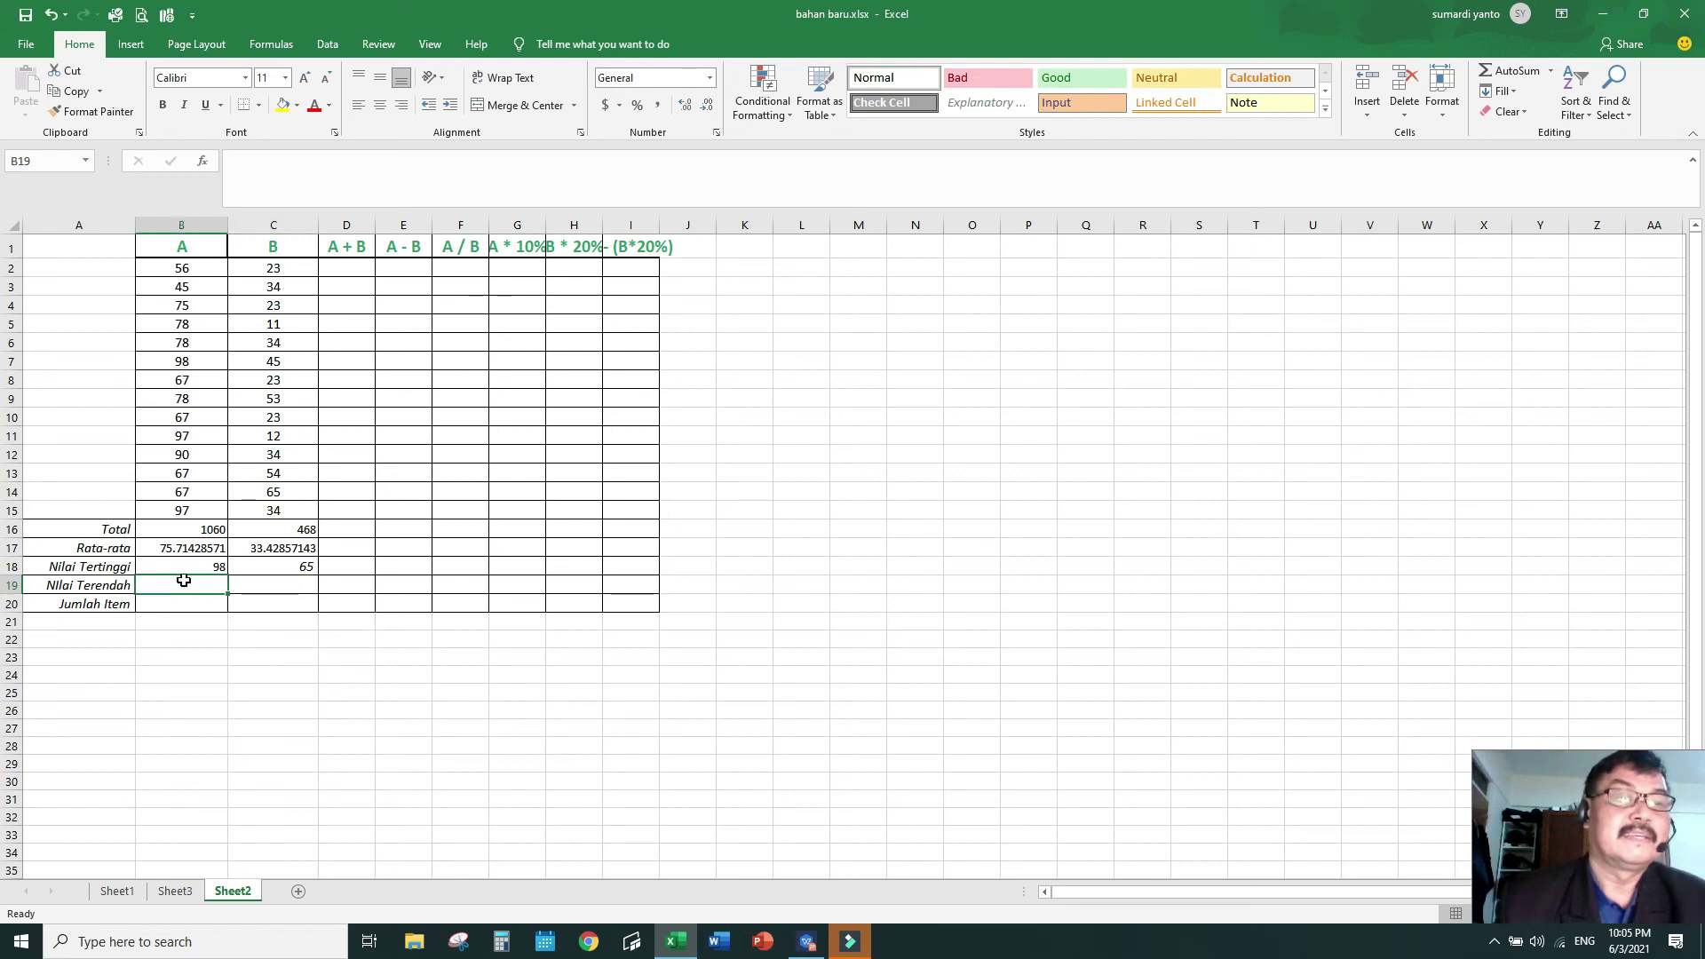
type("=")
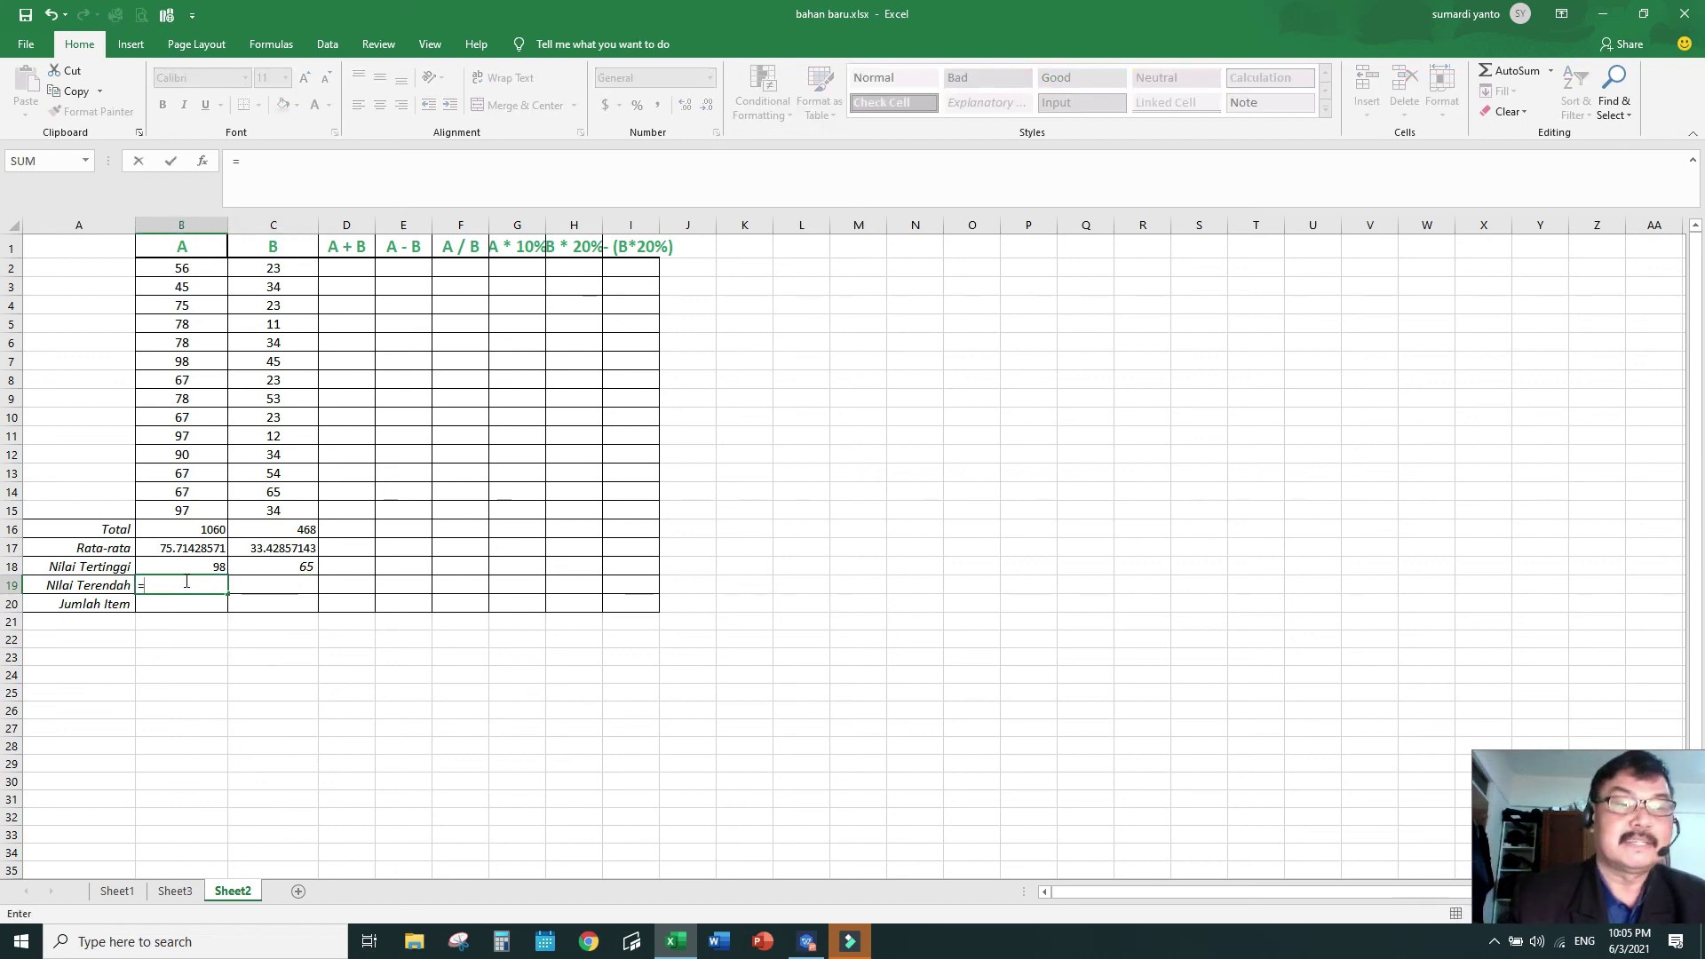
type("min(")
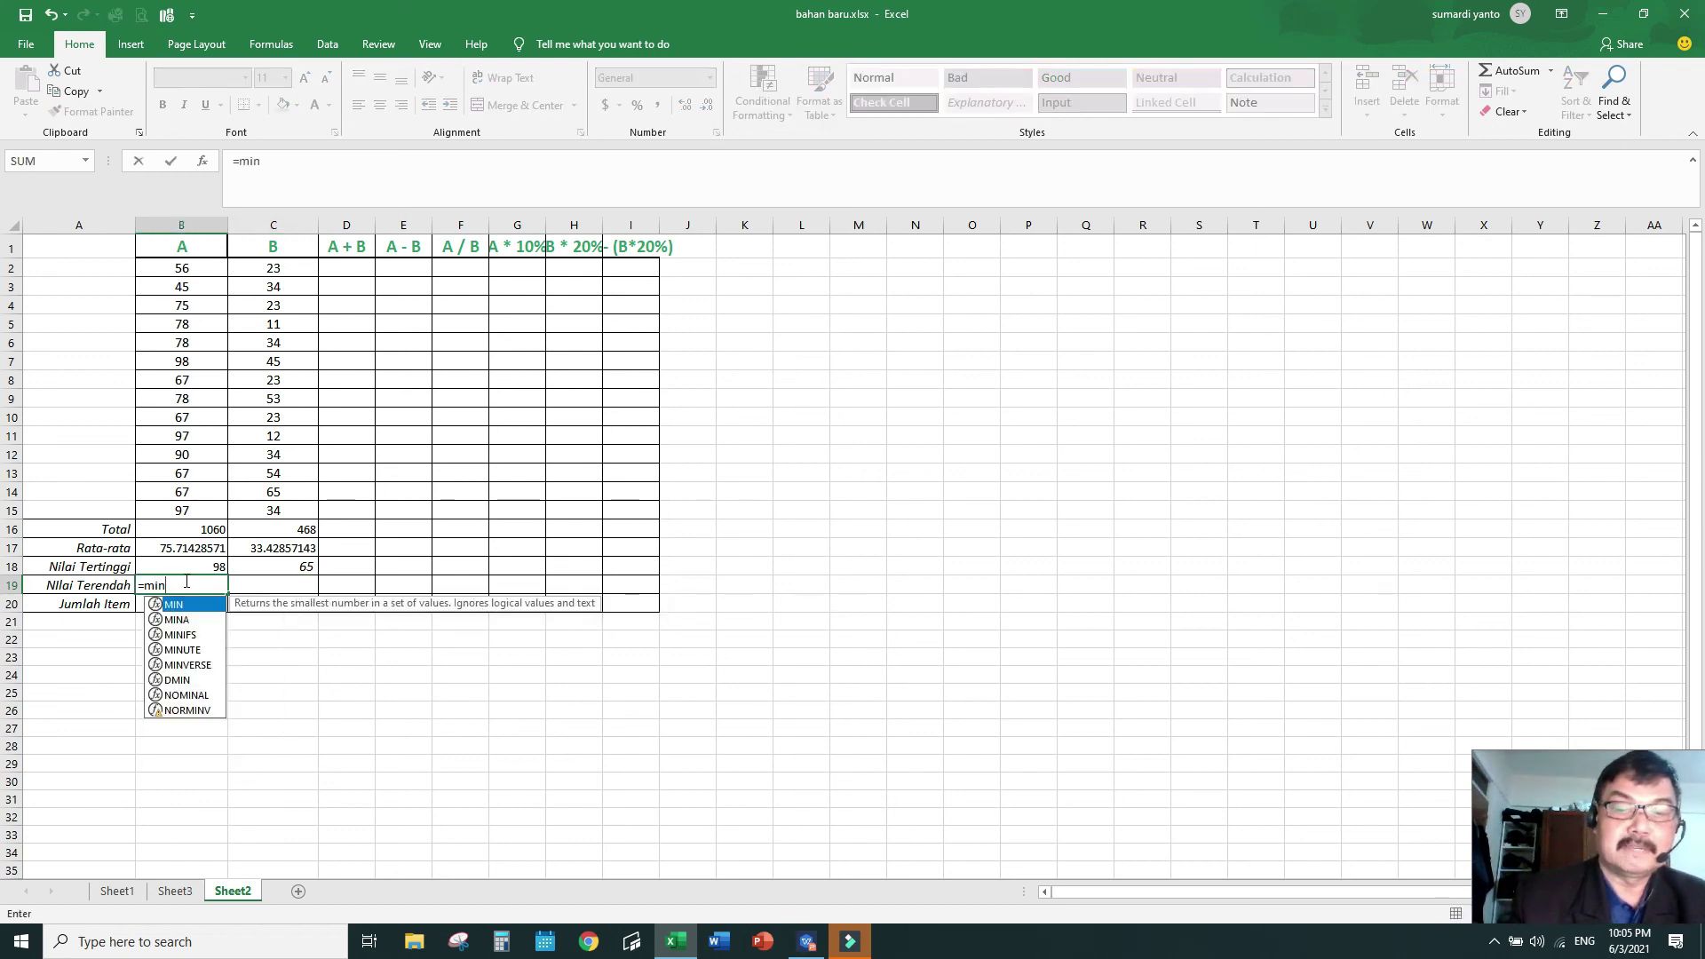
left_click_drag(203, 270, 214, 524)
type(")")
key("Return")
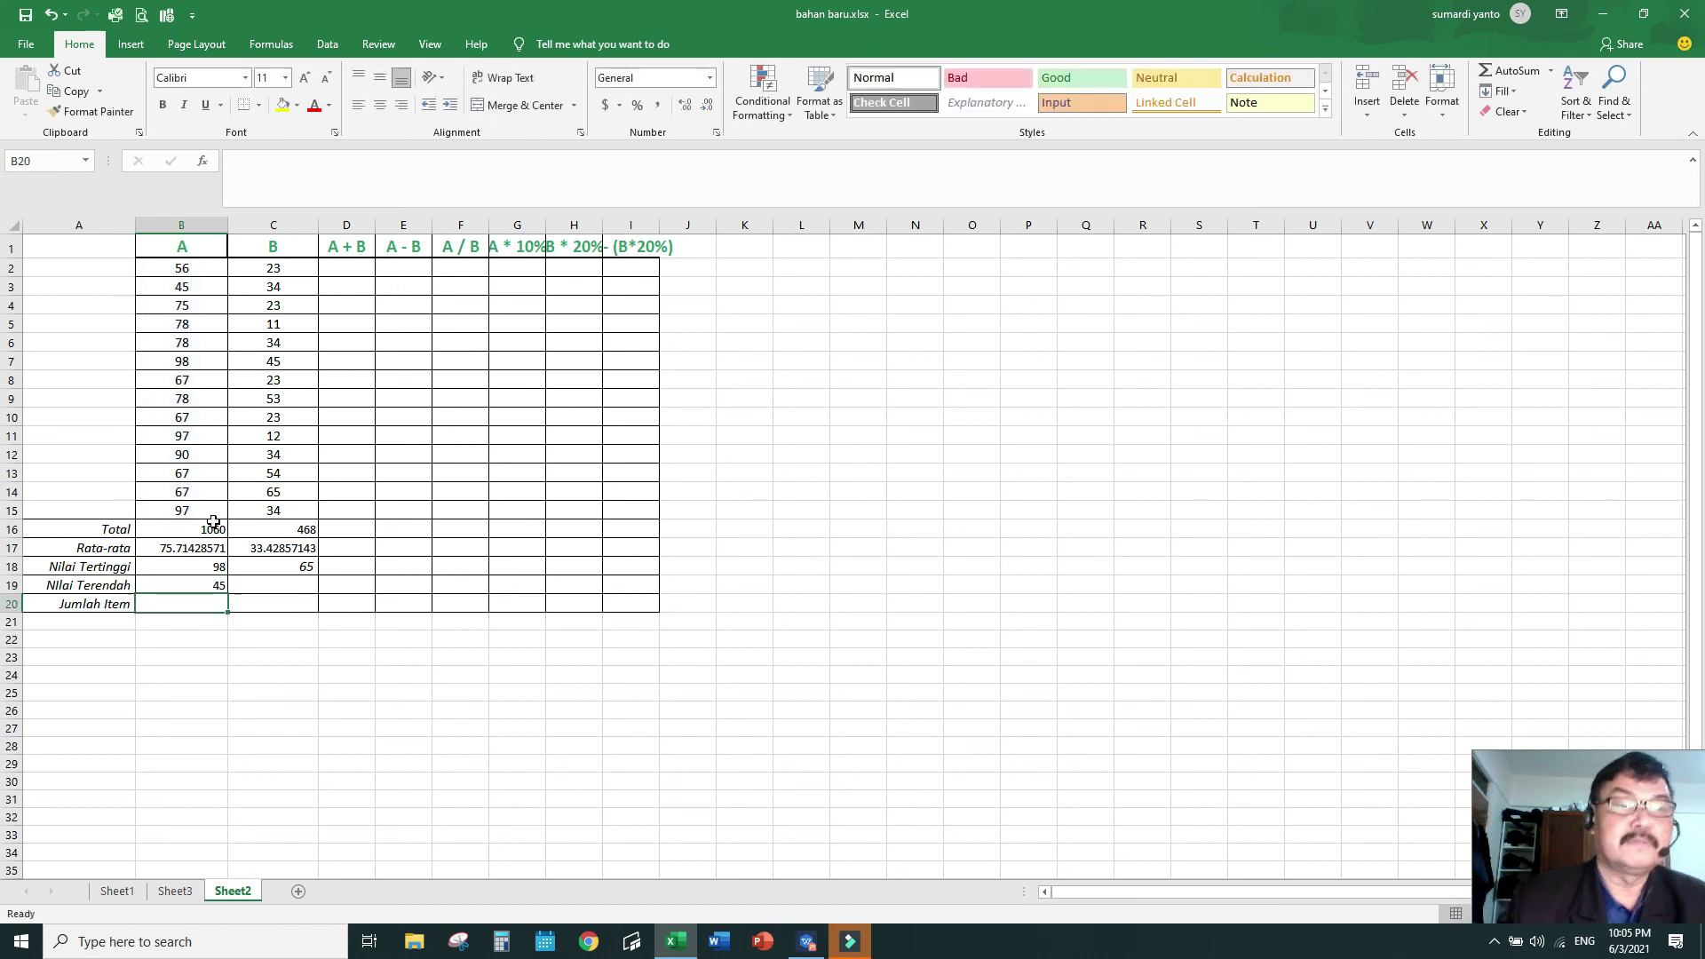
left_click(257, 585)
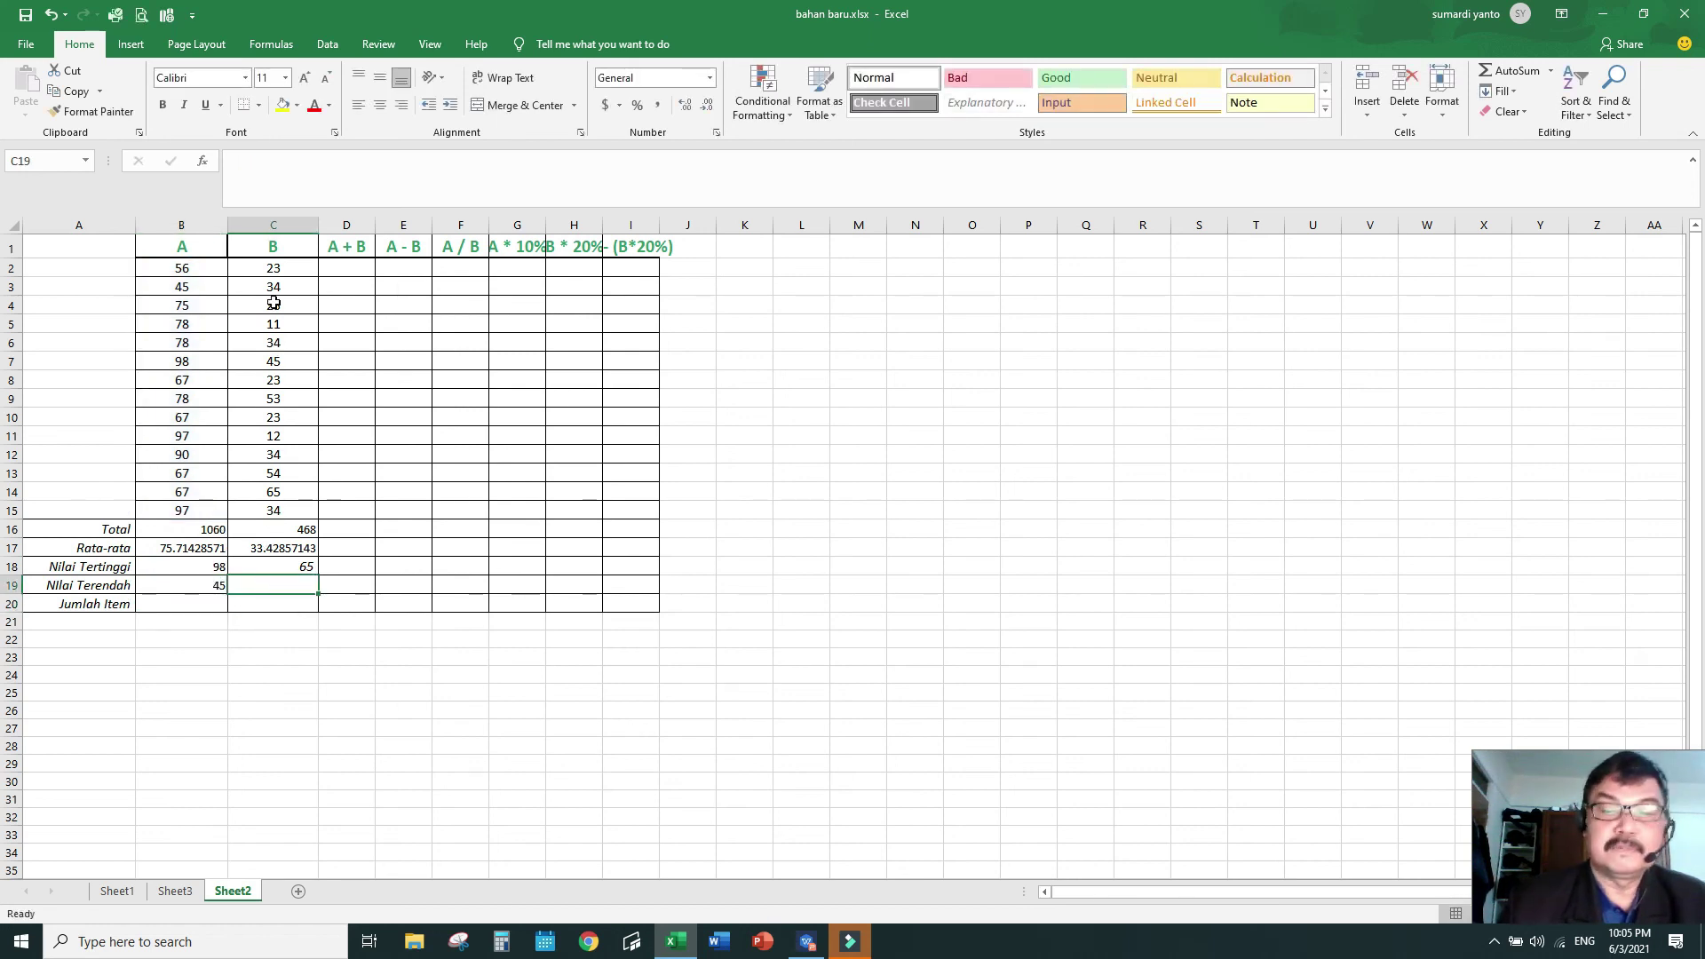
left_click(179, 583)
left_click_drag(229, 592, 293, 595)
- Count the items of B2:B15 in B20 with the COUNT function and fill the formula across to C20
left_click(194, 609)
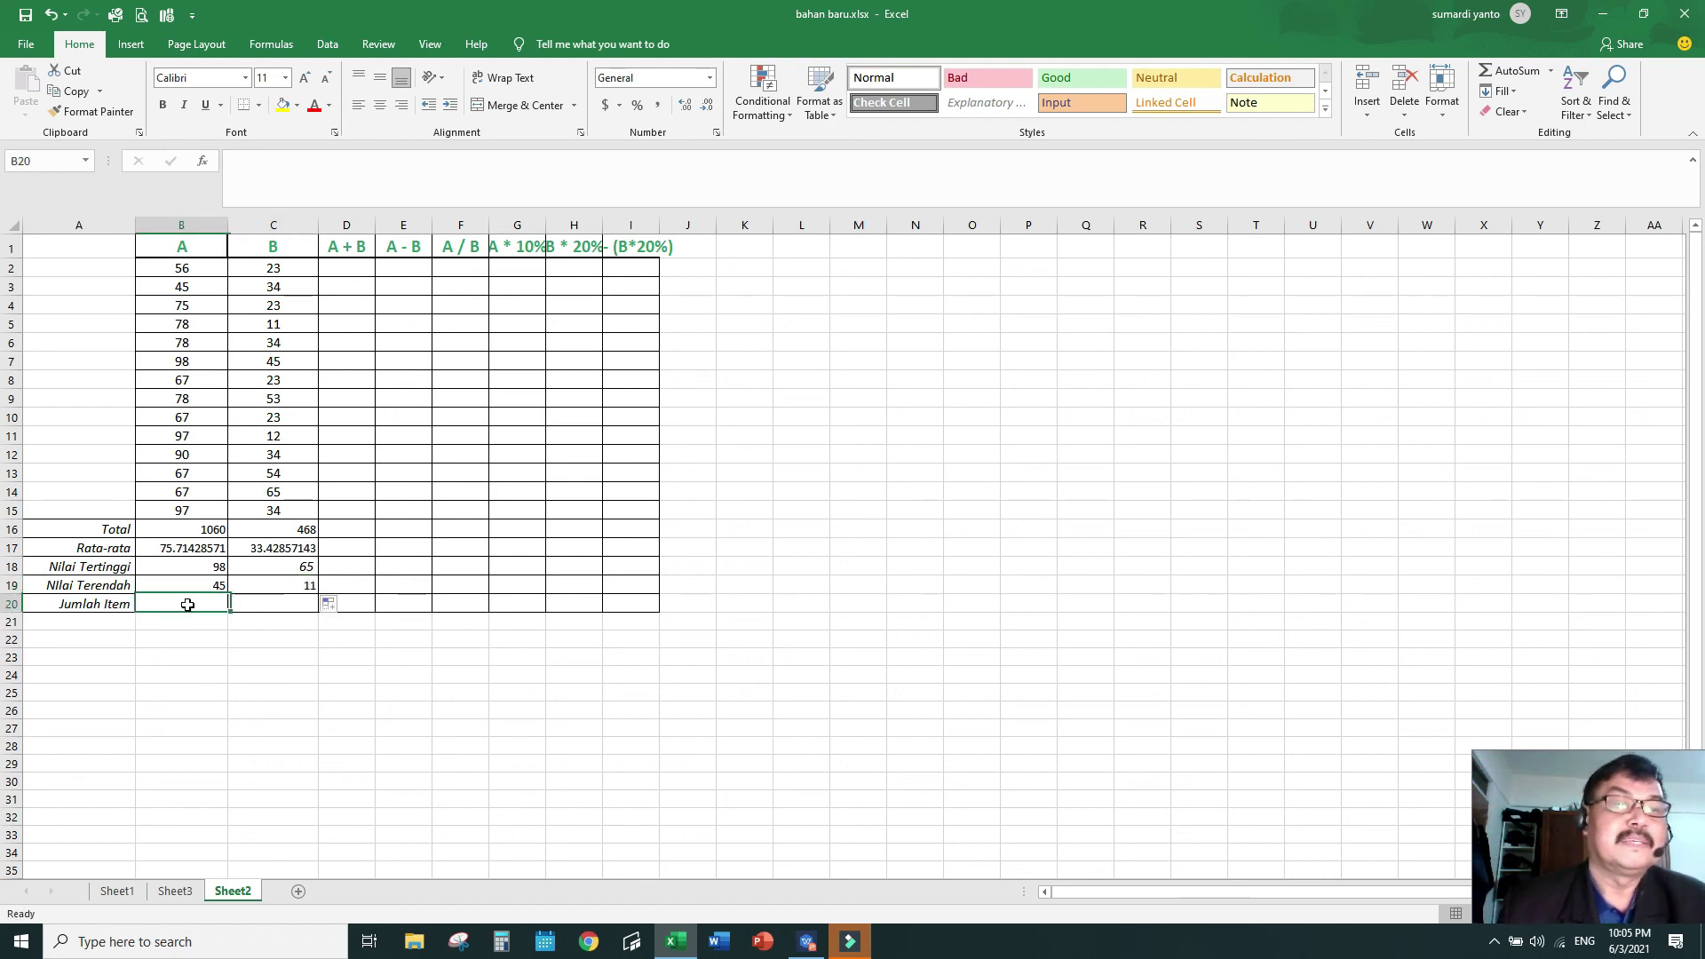
type("=")
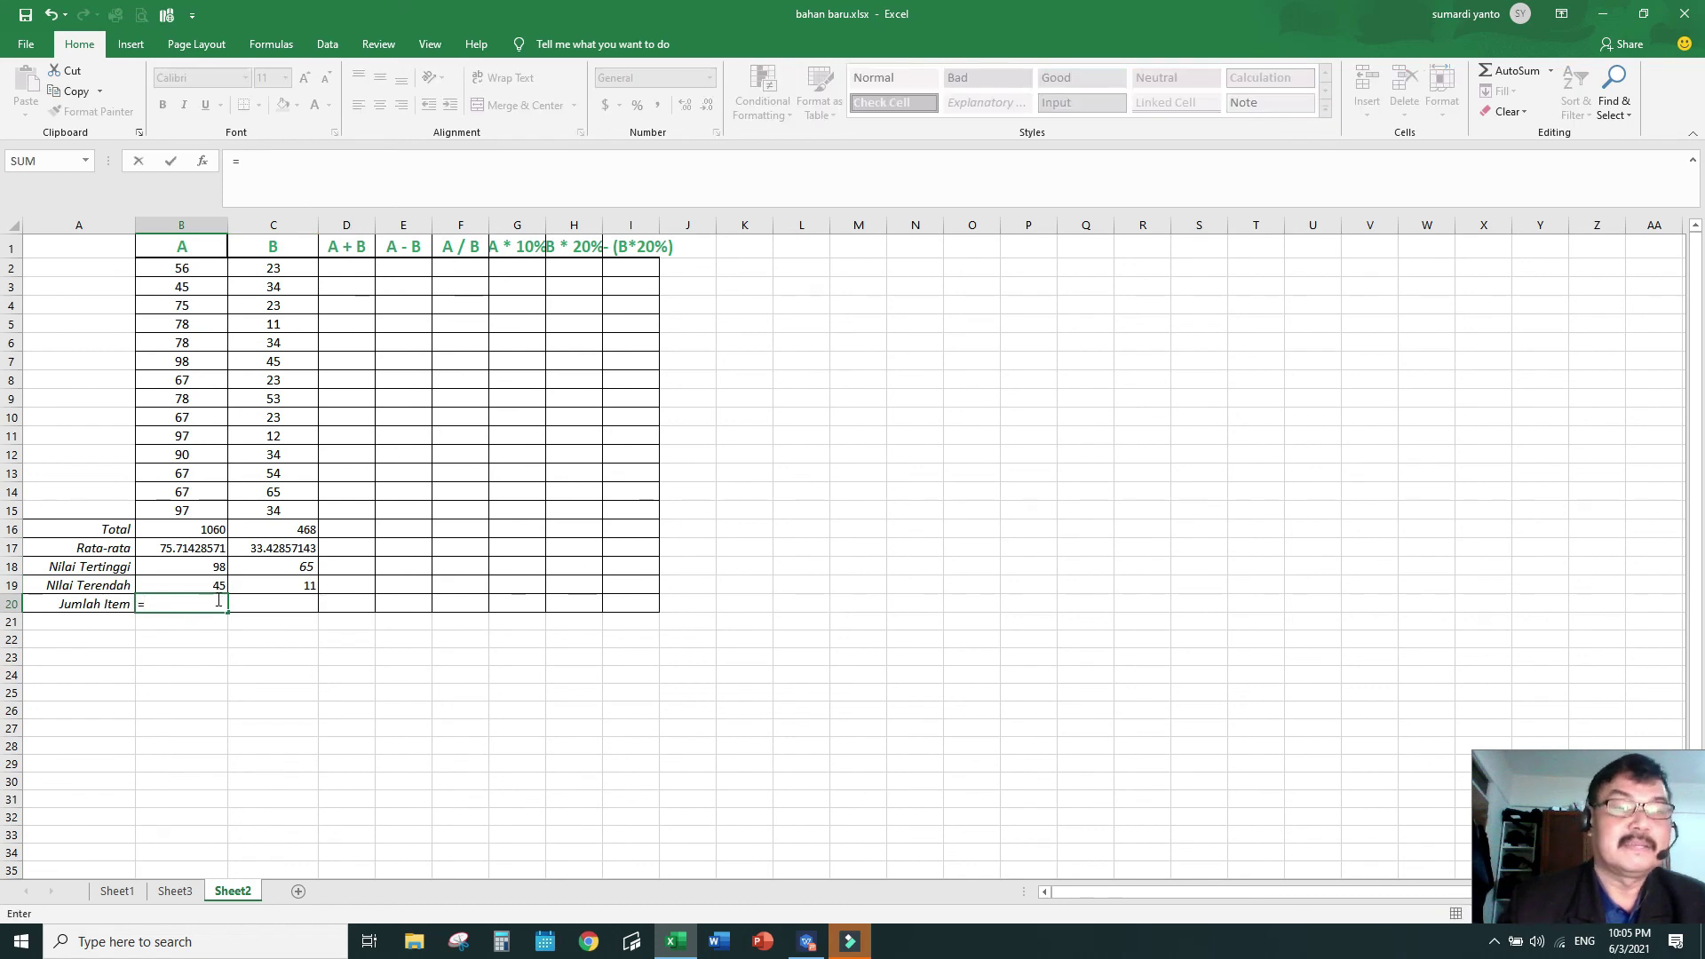
type("count")
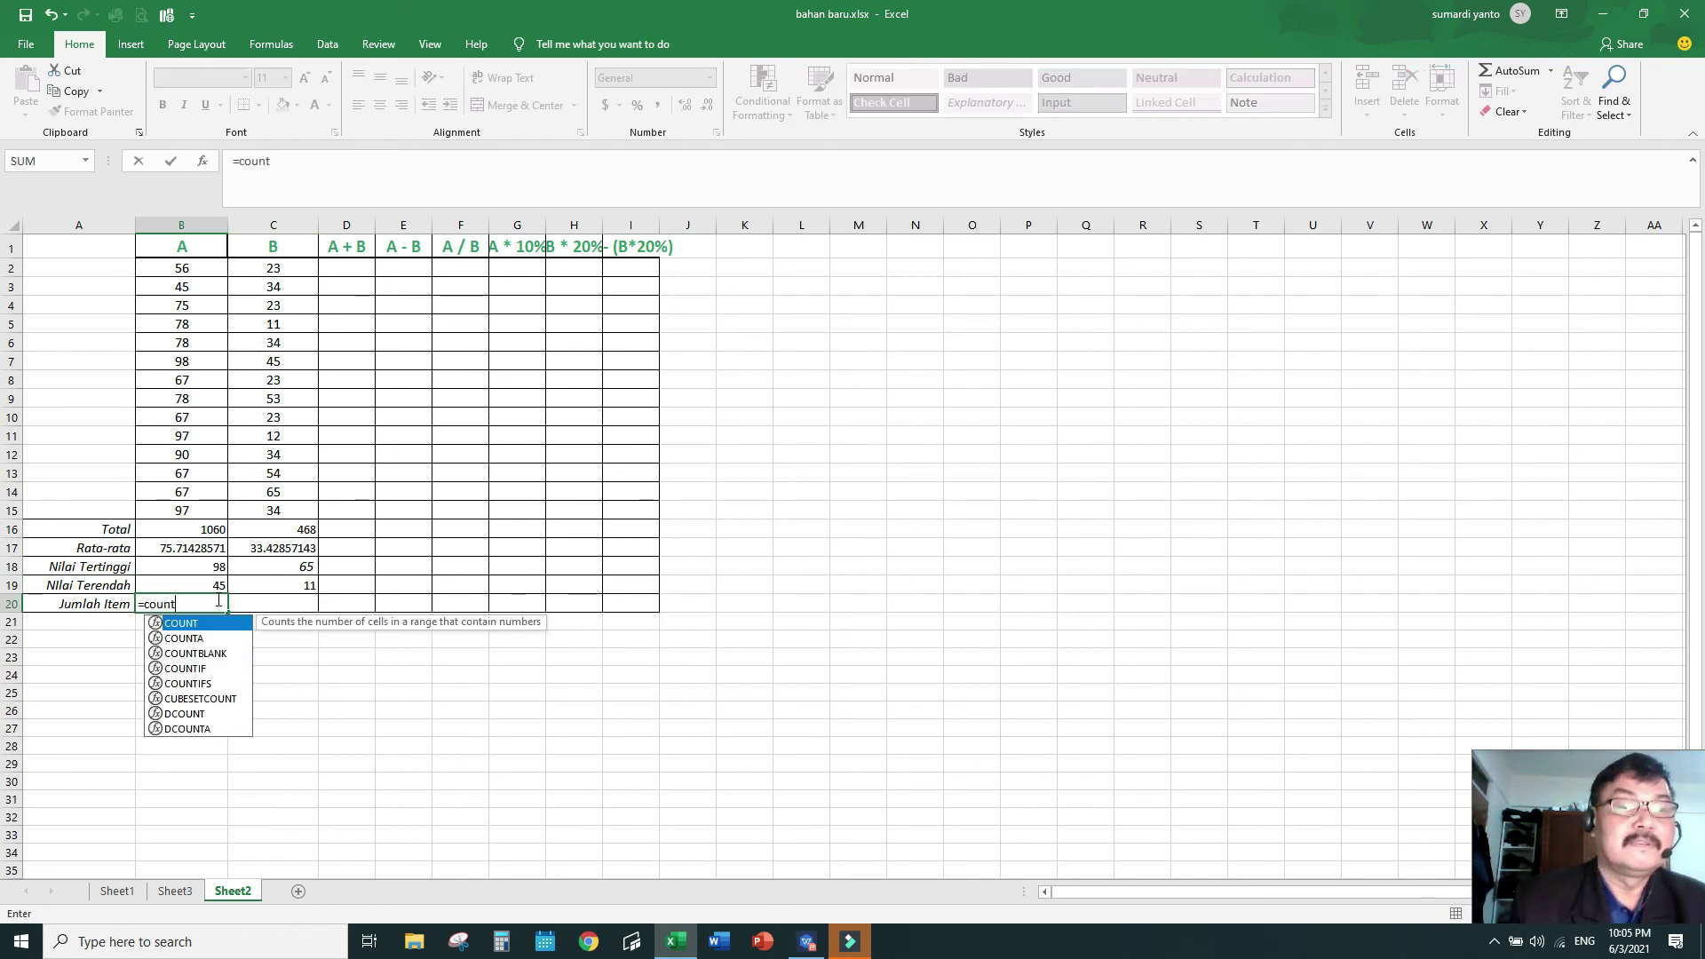
type("(")
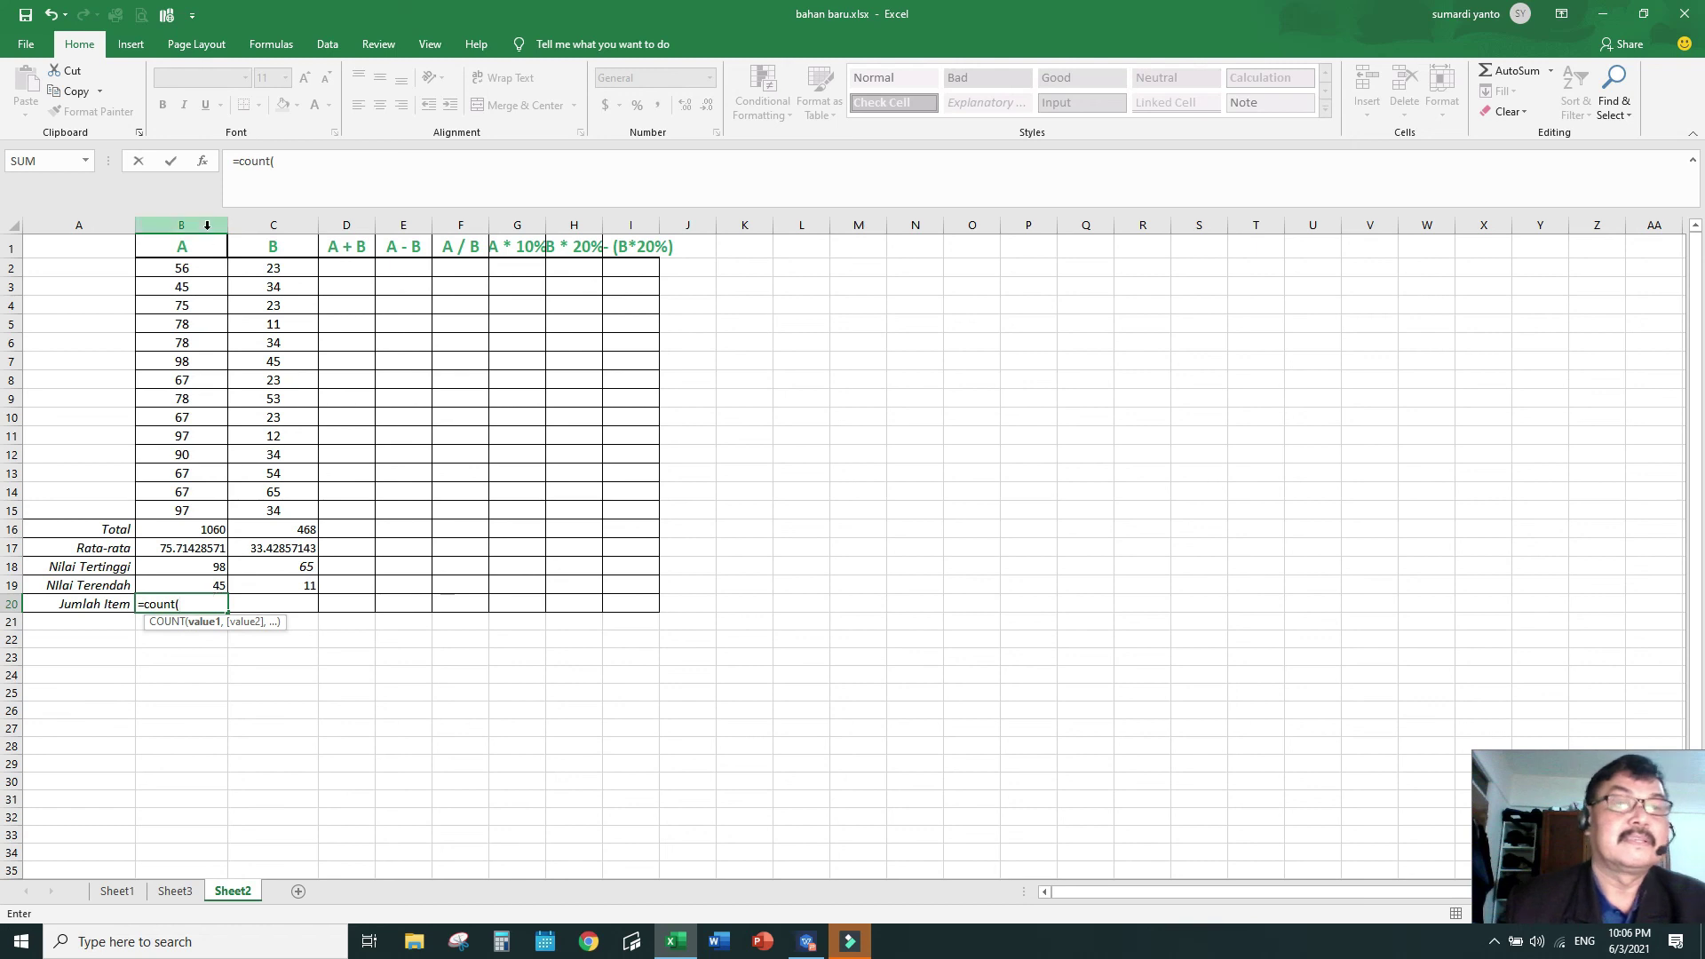
left_click(192, 271)
left_click_drag(194, 289, 236, 484)
type(")")
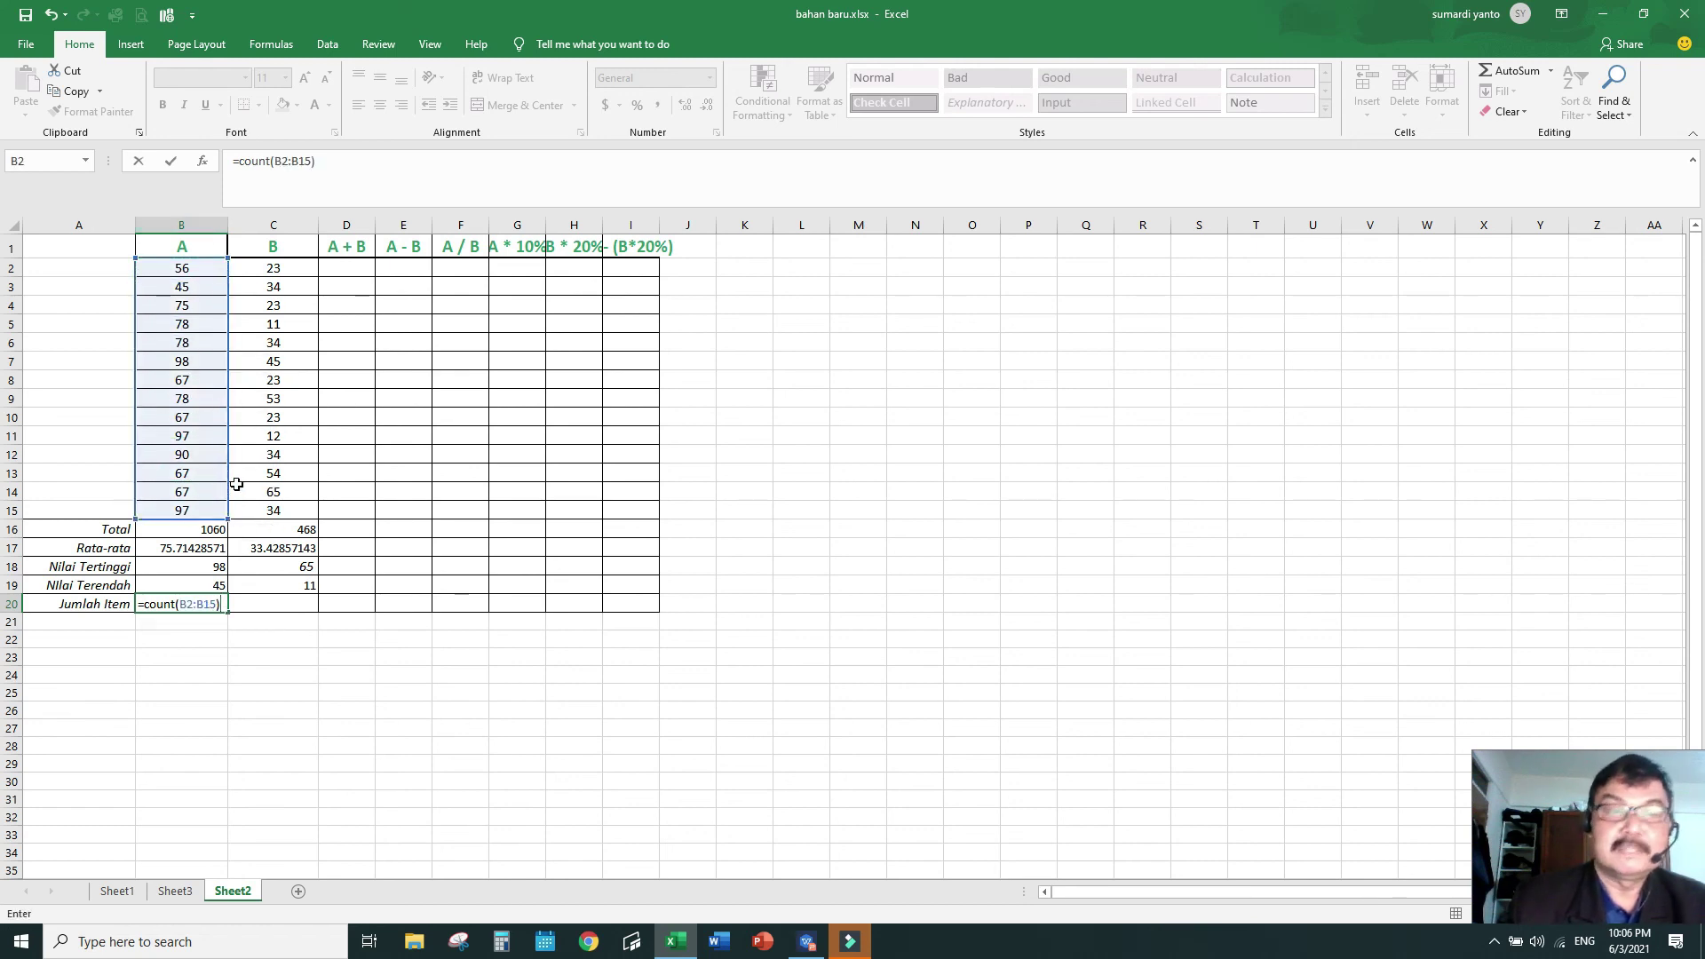
key("Return")
key("Up")
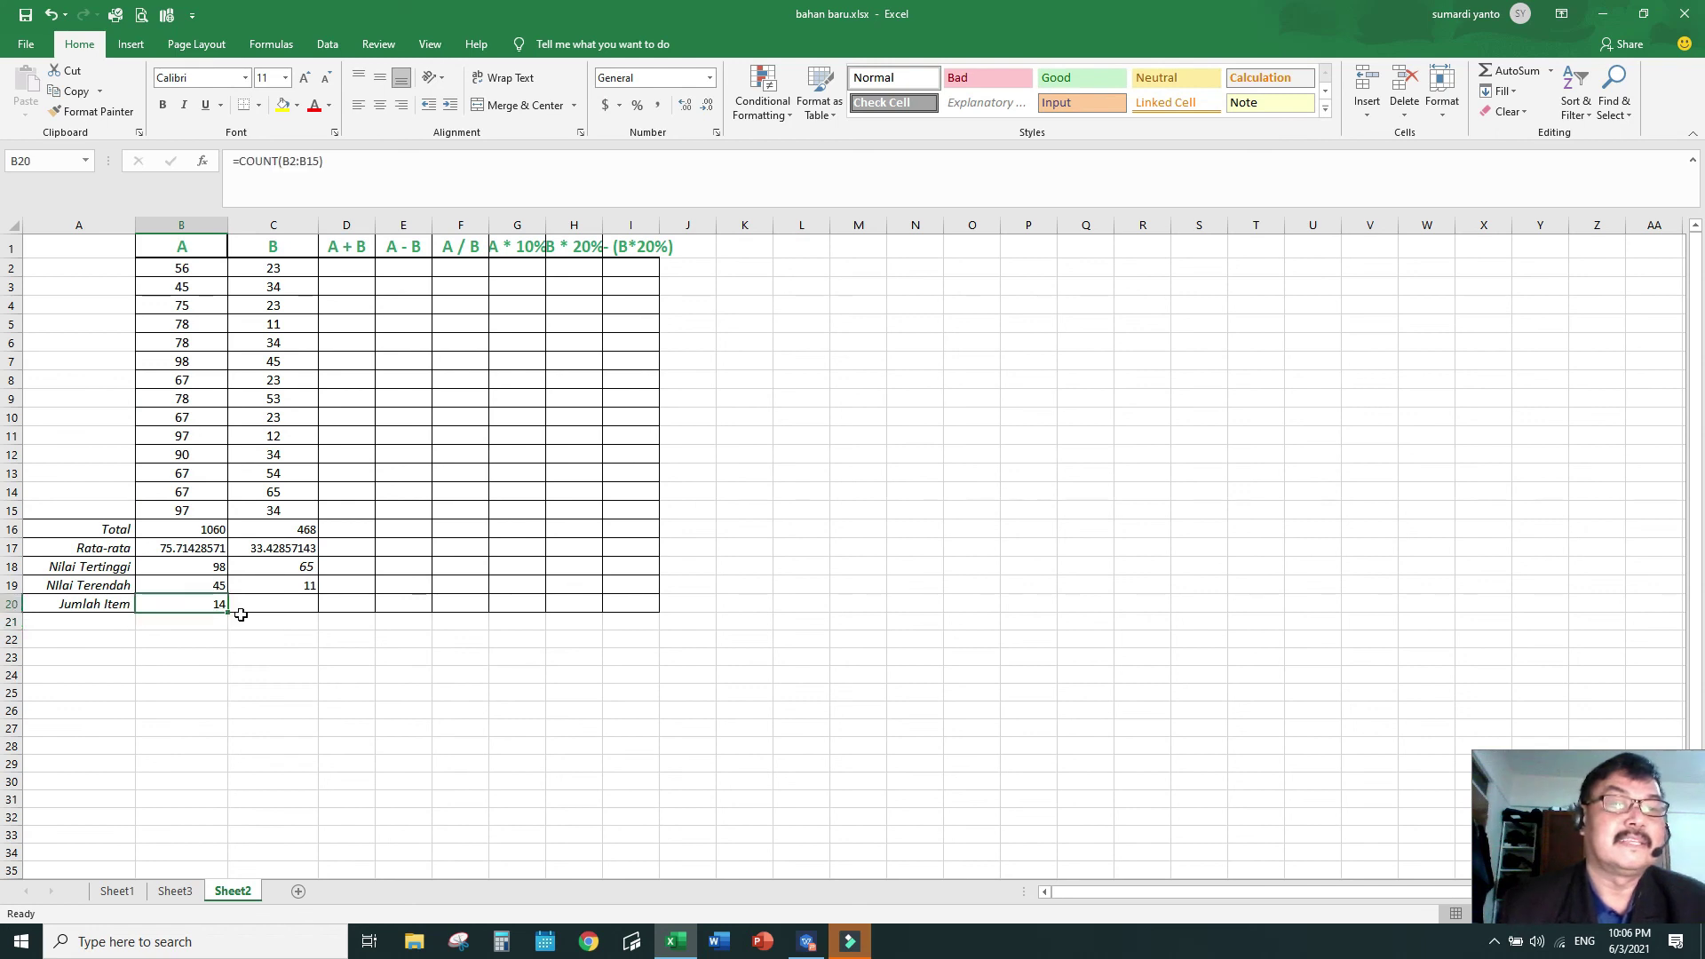
left_click_drag(231, 613, 307, 615)
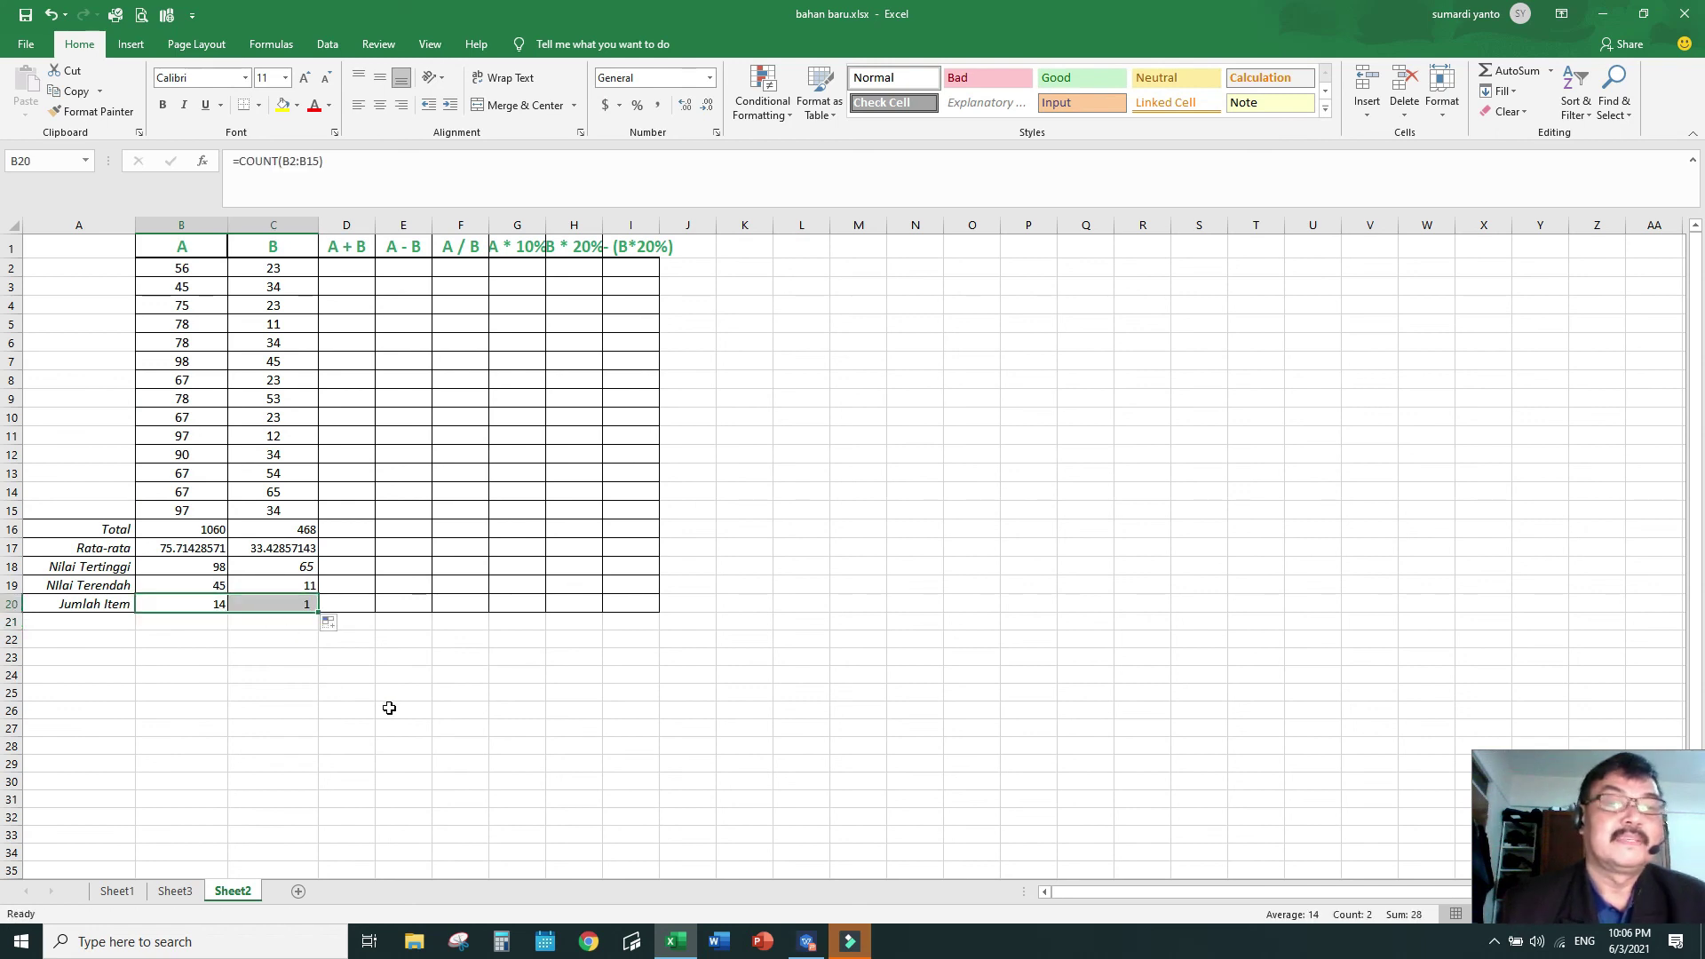